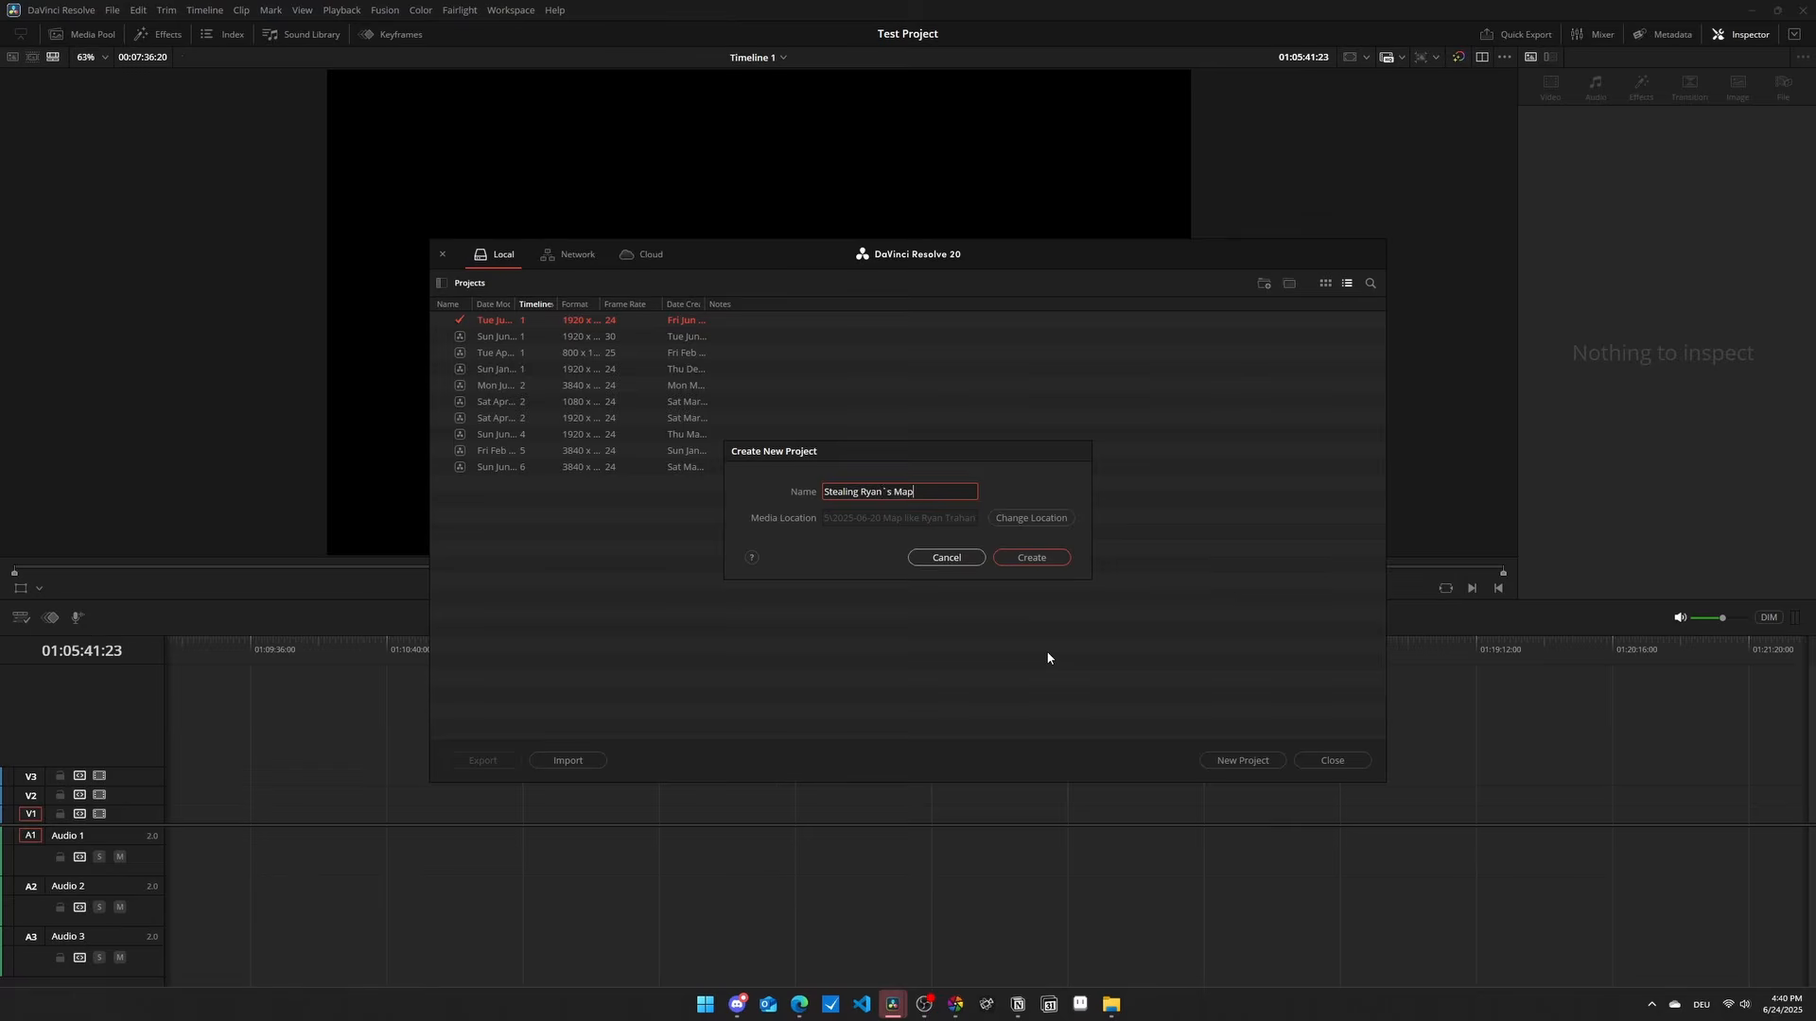
Place a Fusion Composition at the start of the timeline and open it in the Fusion page.
drag(174, 721, 564, 858)
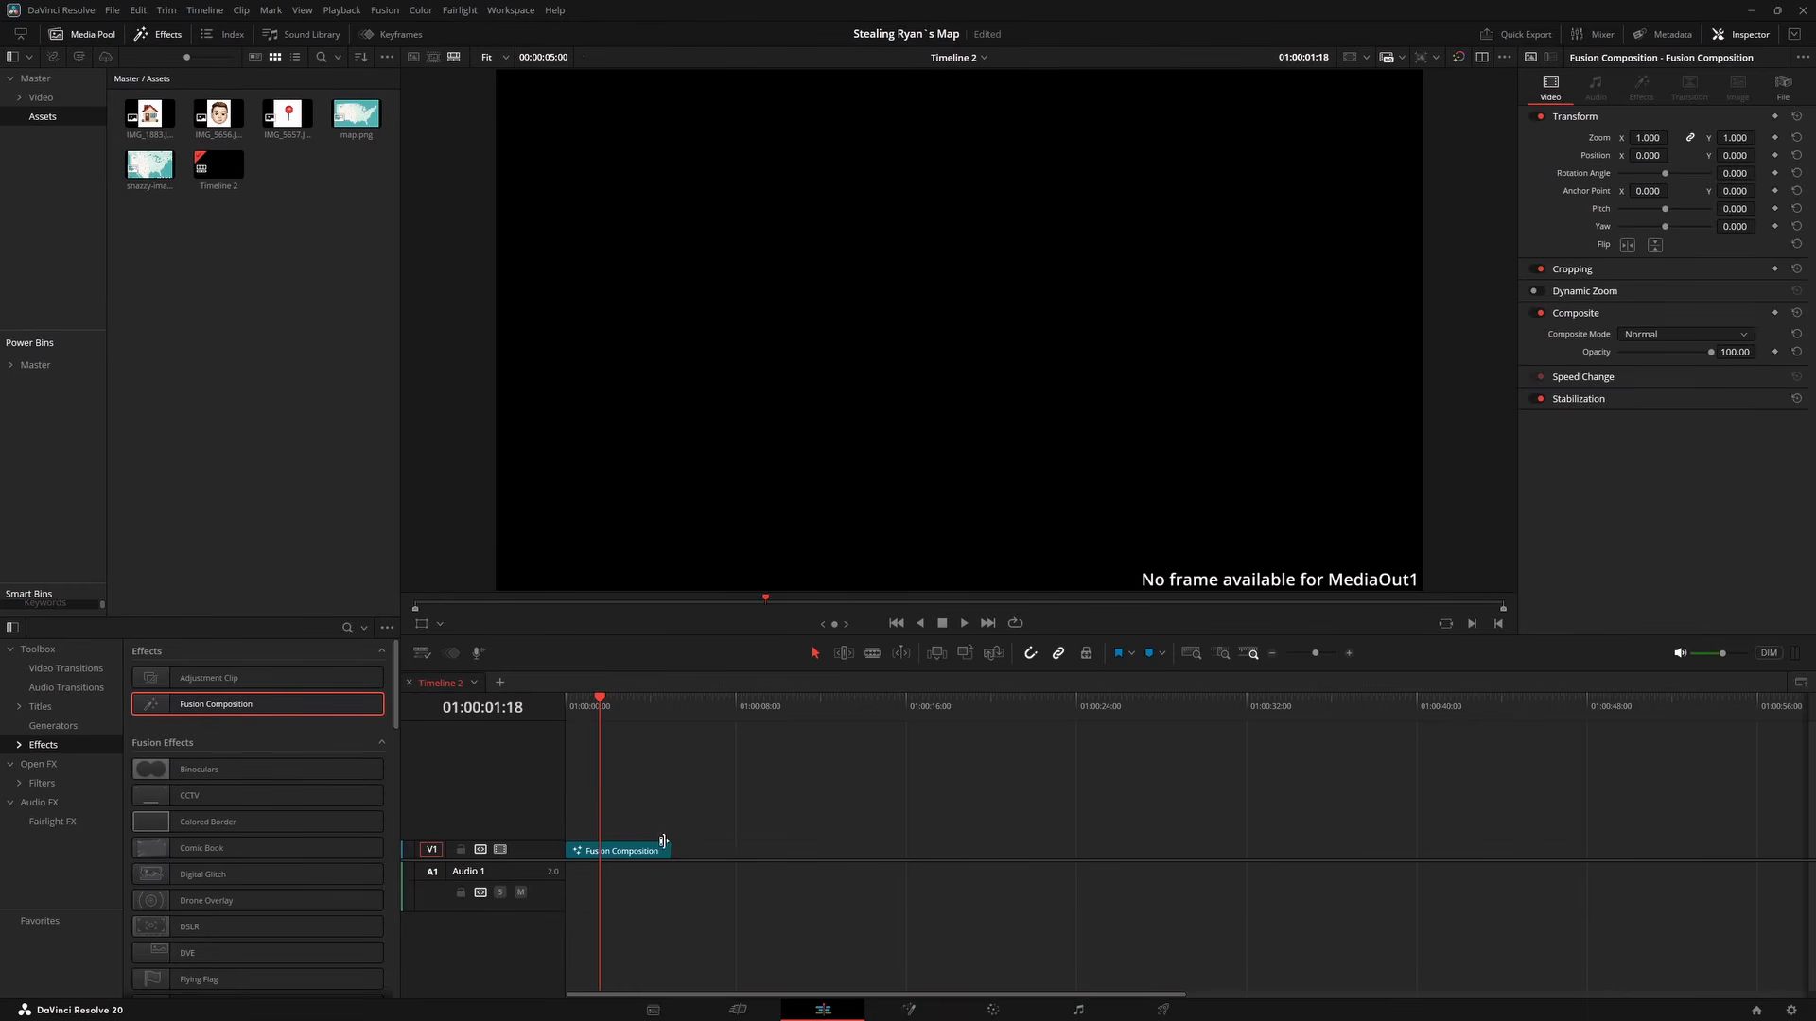
key(shift+5)
Add the map, face, pin and house images from the Assets bin as nodes and delete the Merge nodes created with them.
drag(329, 761, 828, 819)
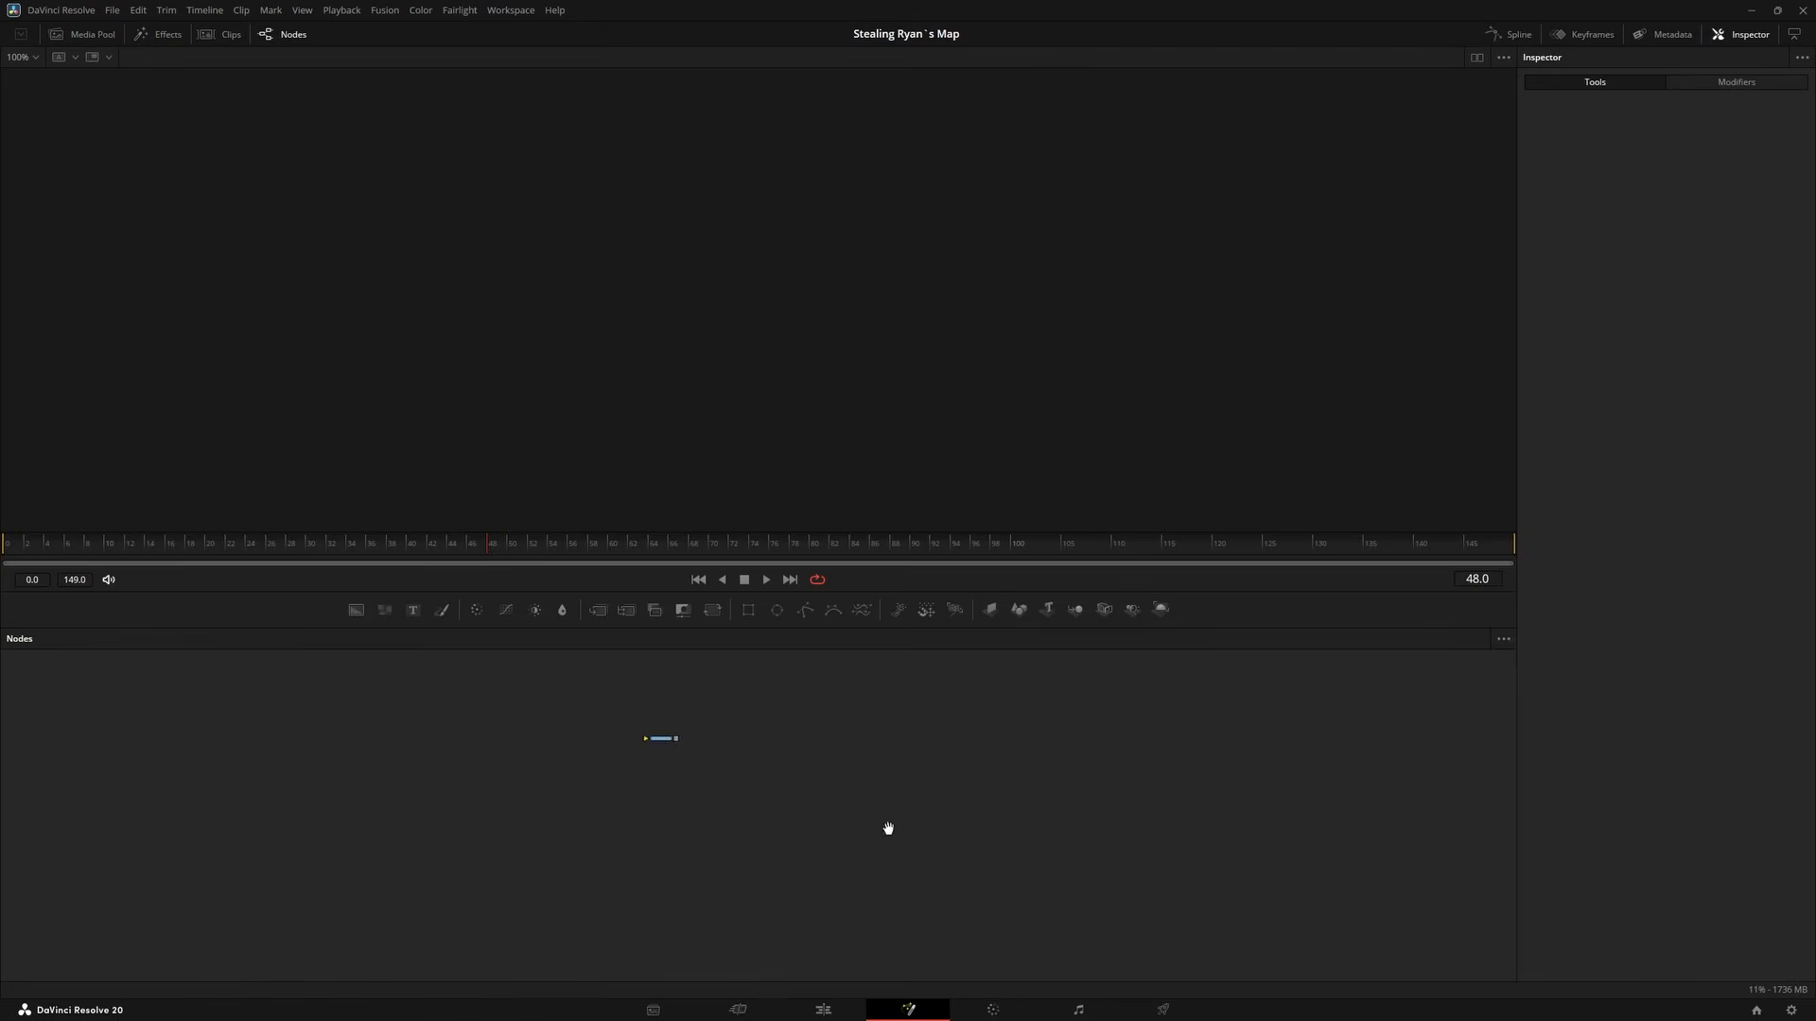
click(83, 34)
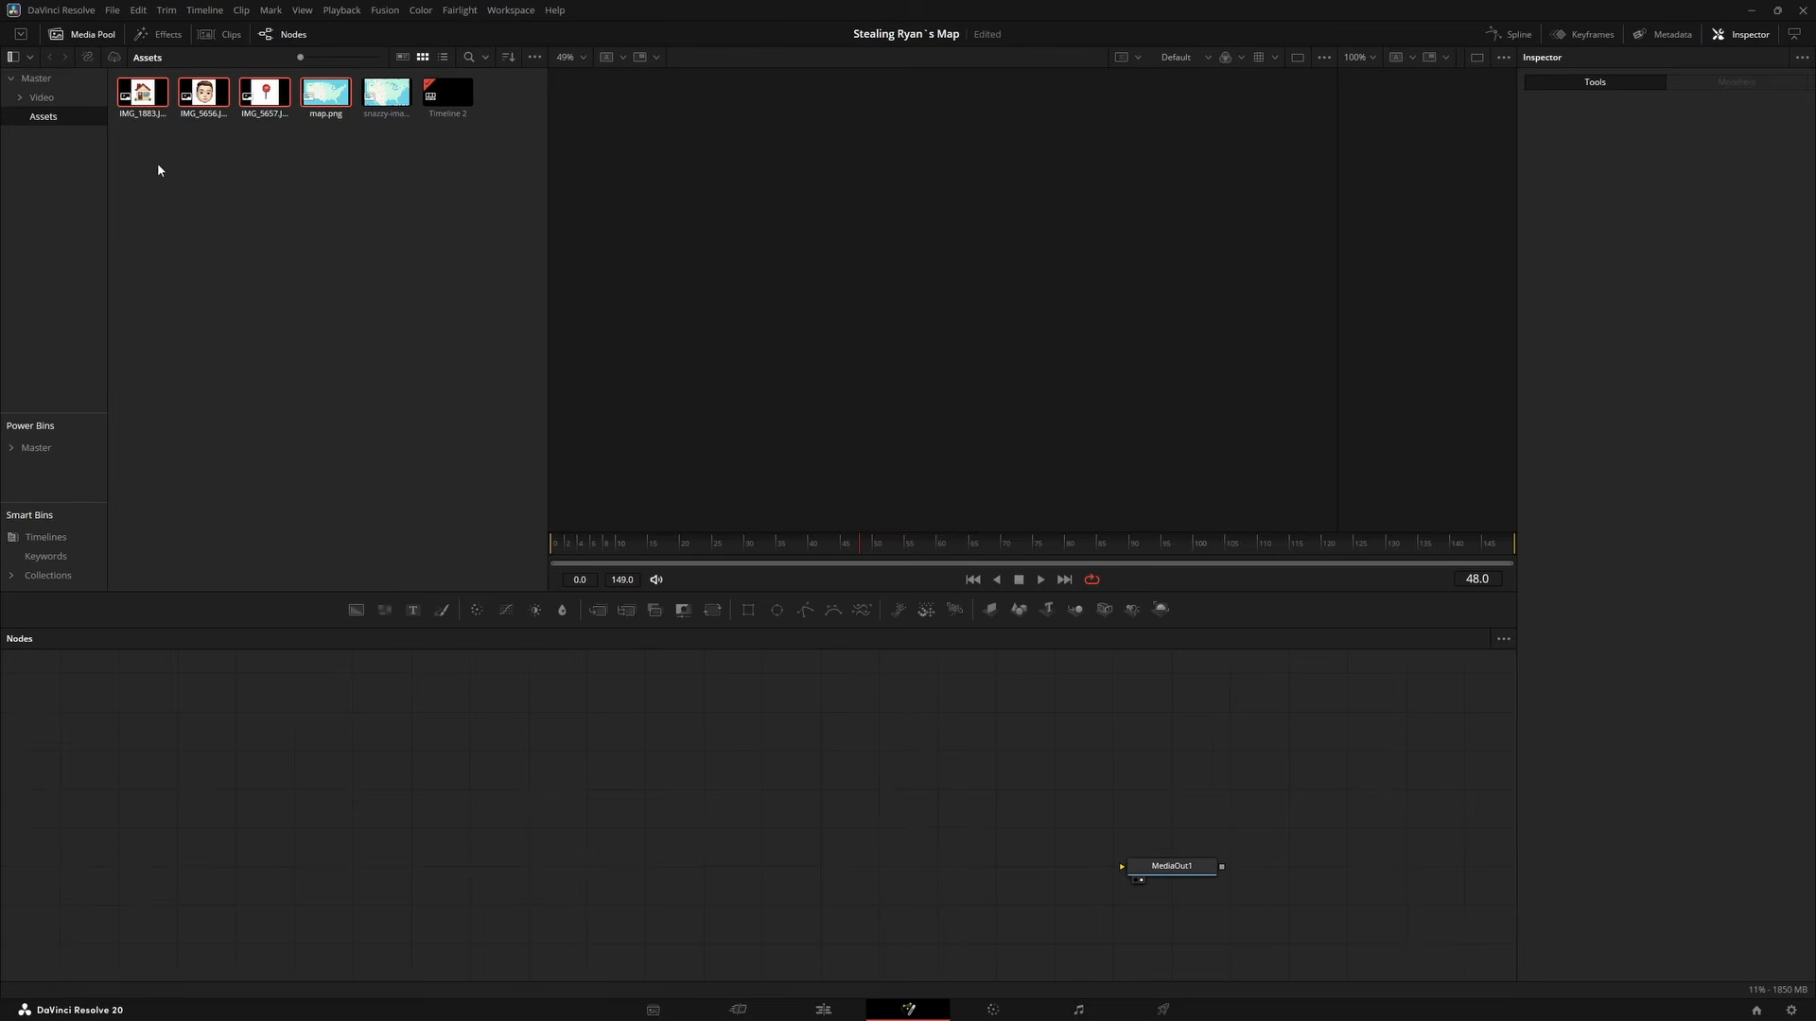
click(133, 173)
drag(133, 173, 676, 742)
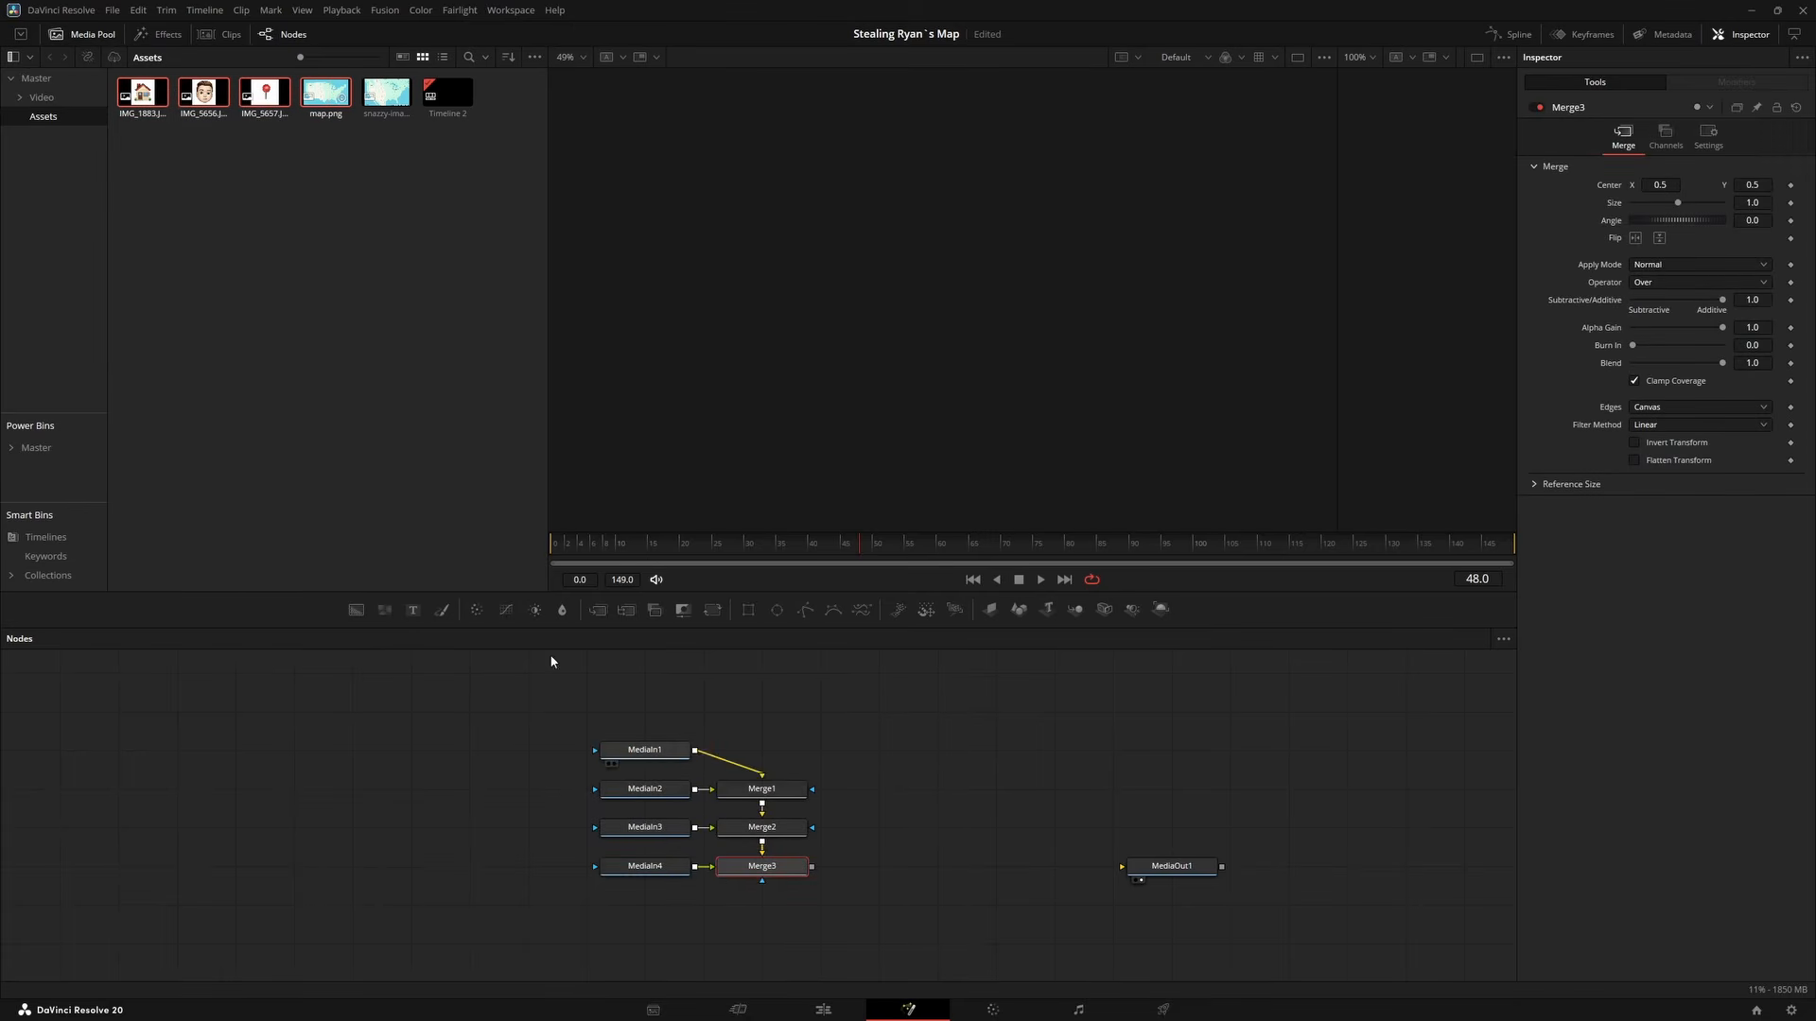
click(75, 39)
drag(905, 700, 760, 911)
key(Delete)
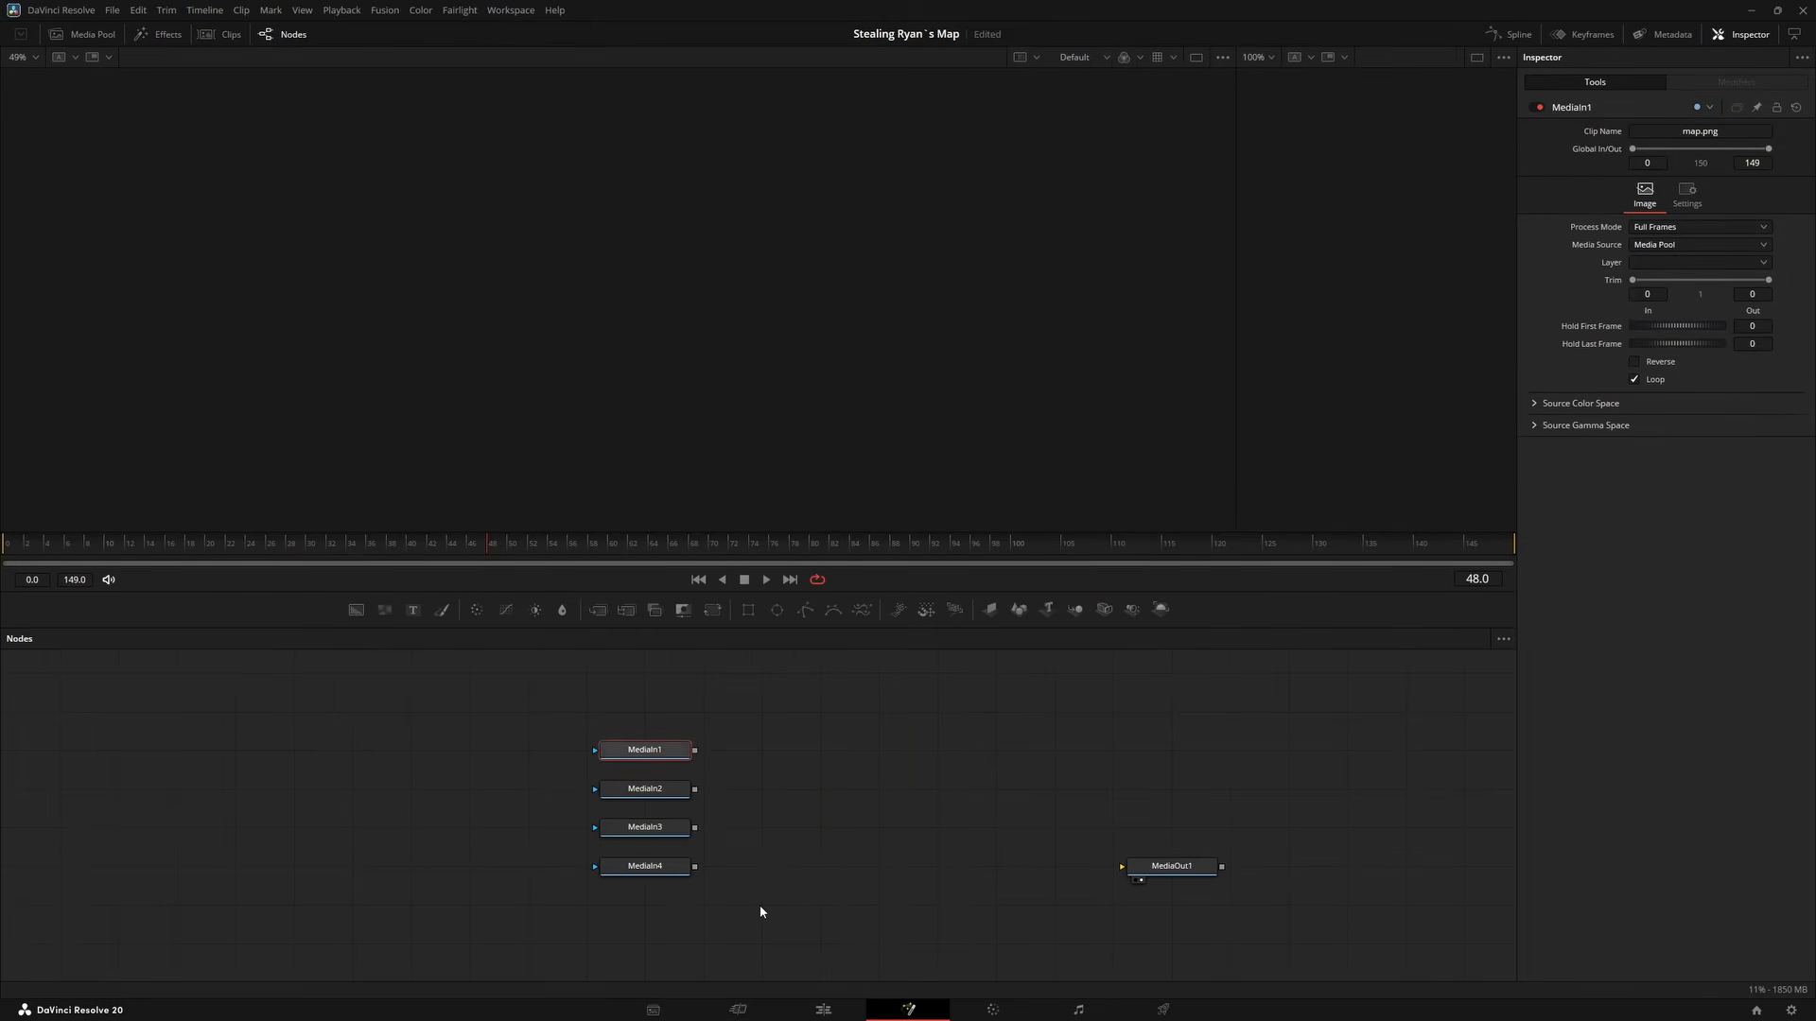
View MediaIn1 in the first viewer, rename the node map and set it apart from the other image nodes.
drag(831, 754, 716, 746)
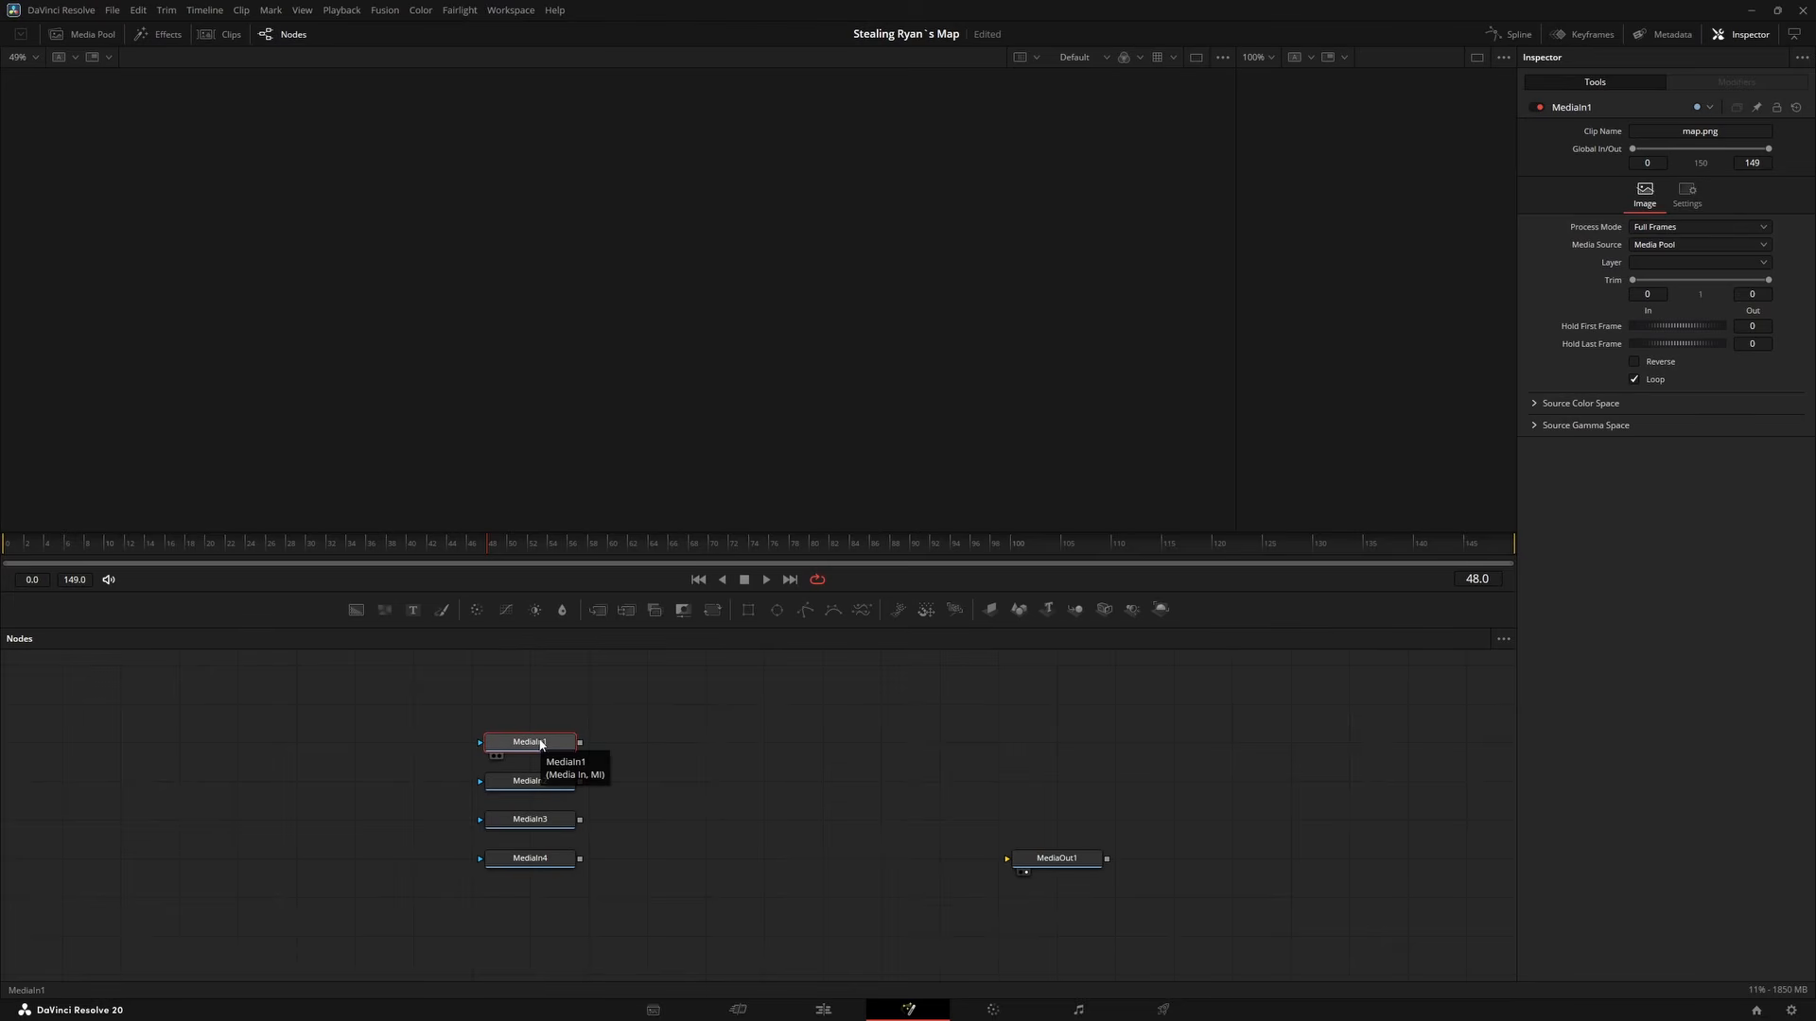
key(1)
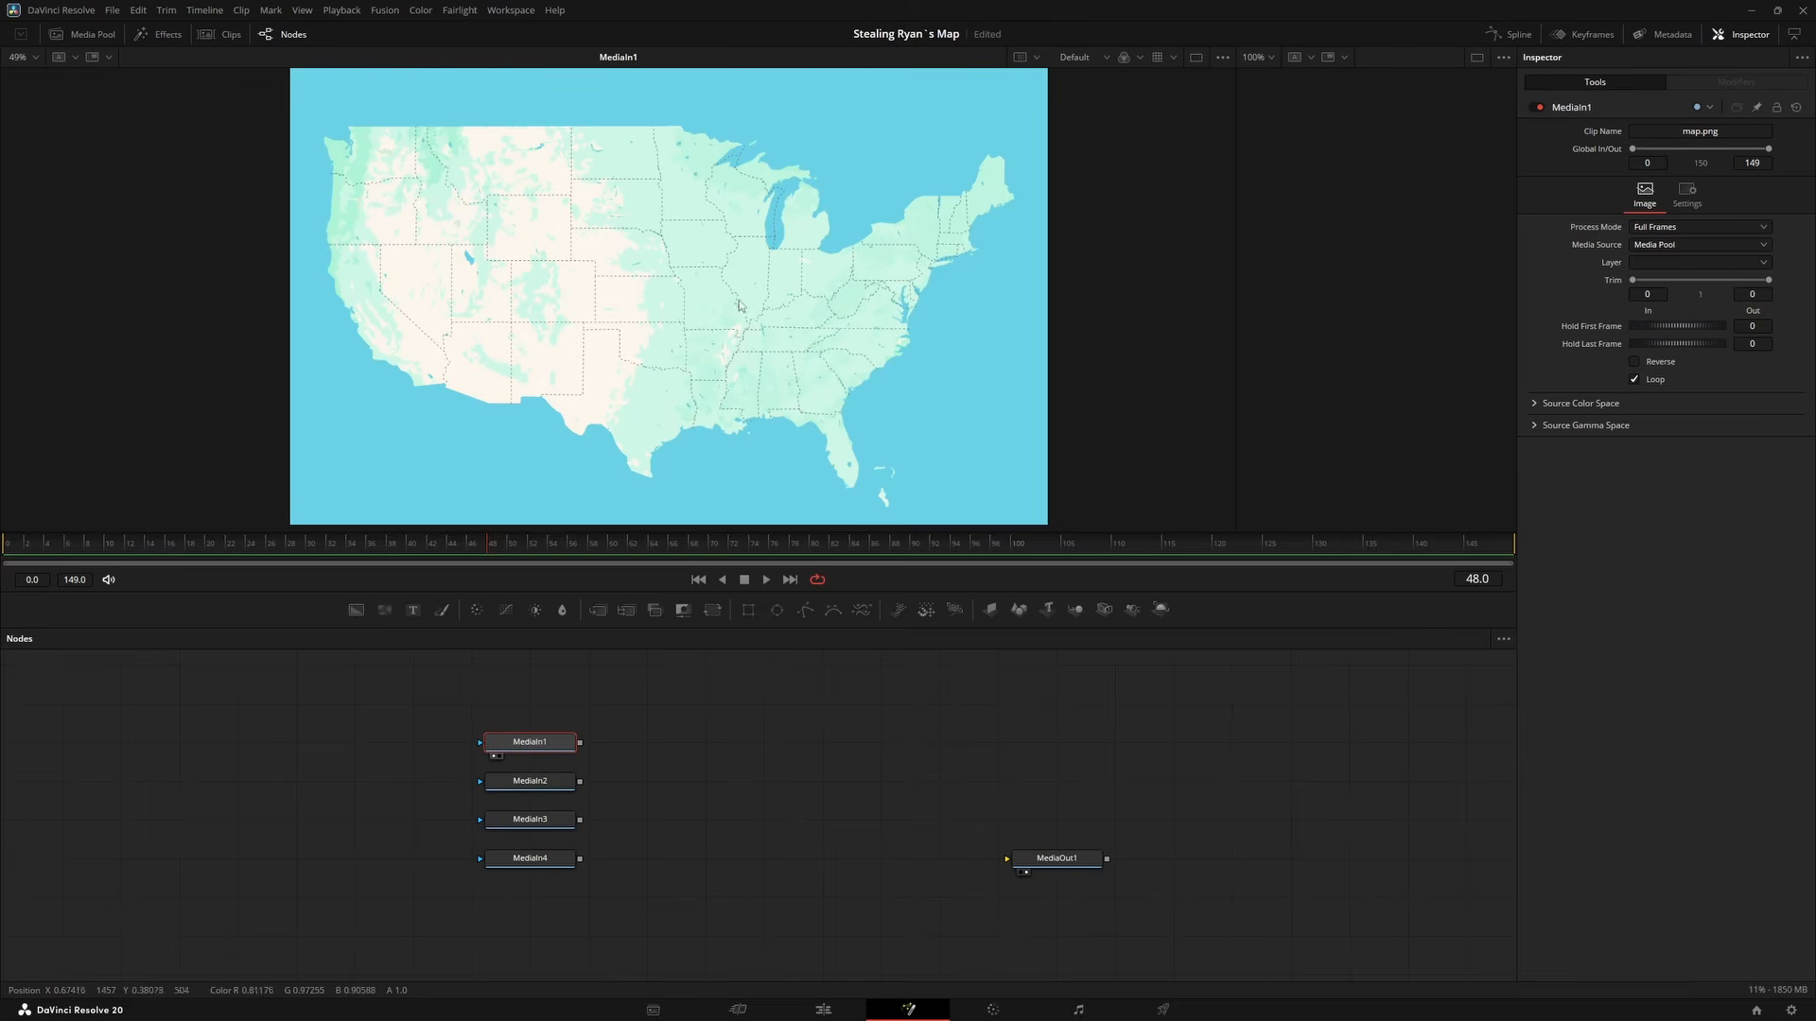
drag(1235, 333, 829, 336)
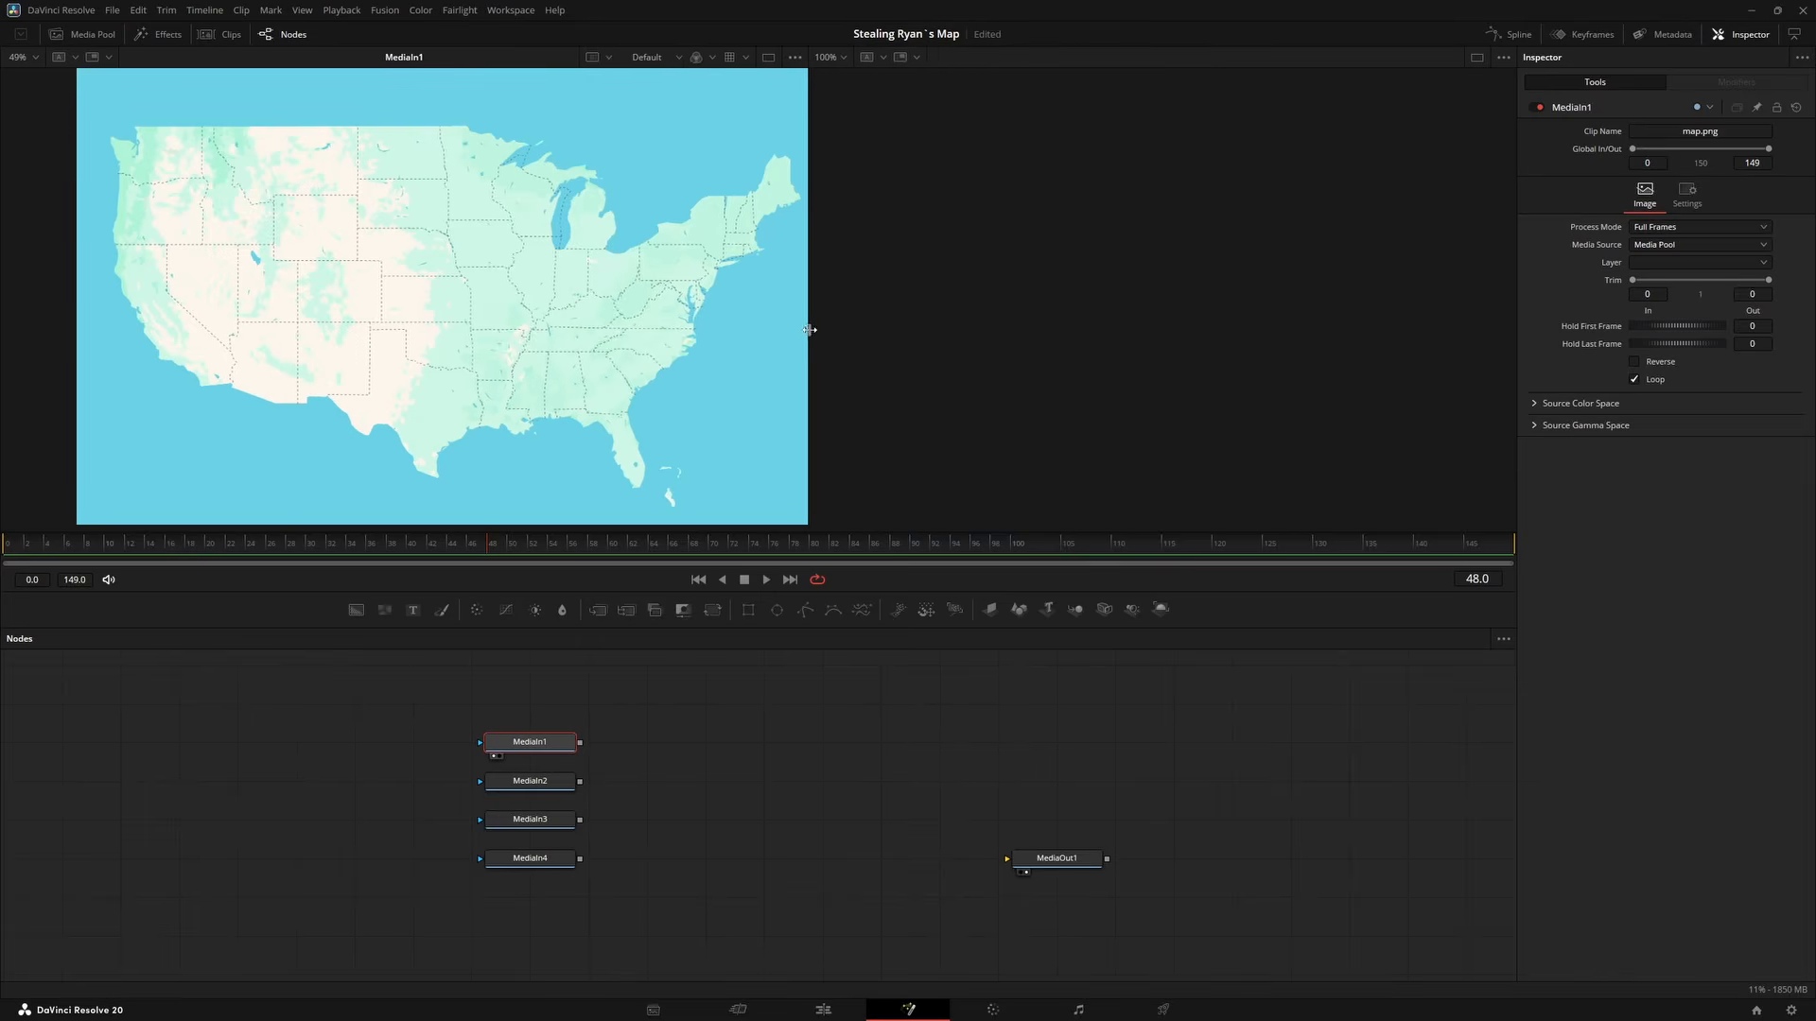
scroll(484, 380, down, 2)
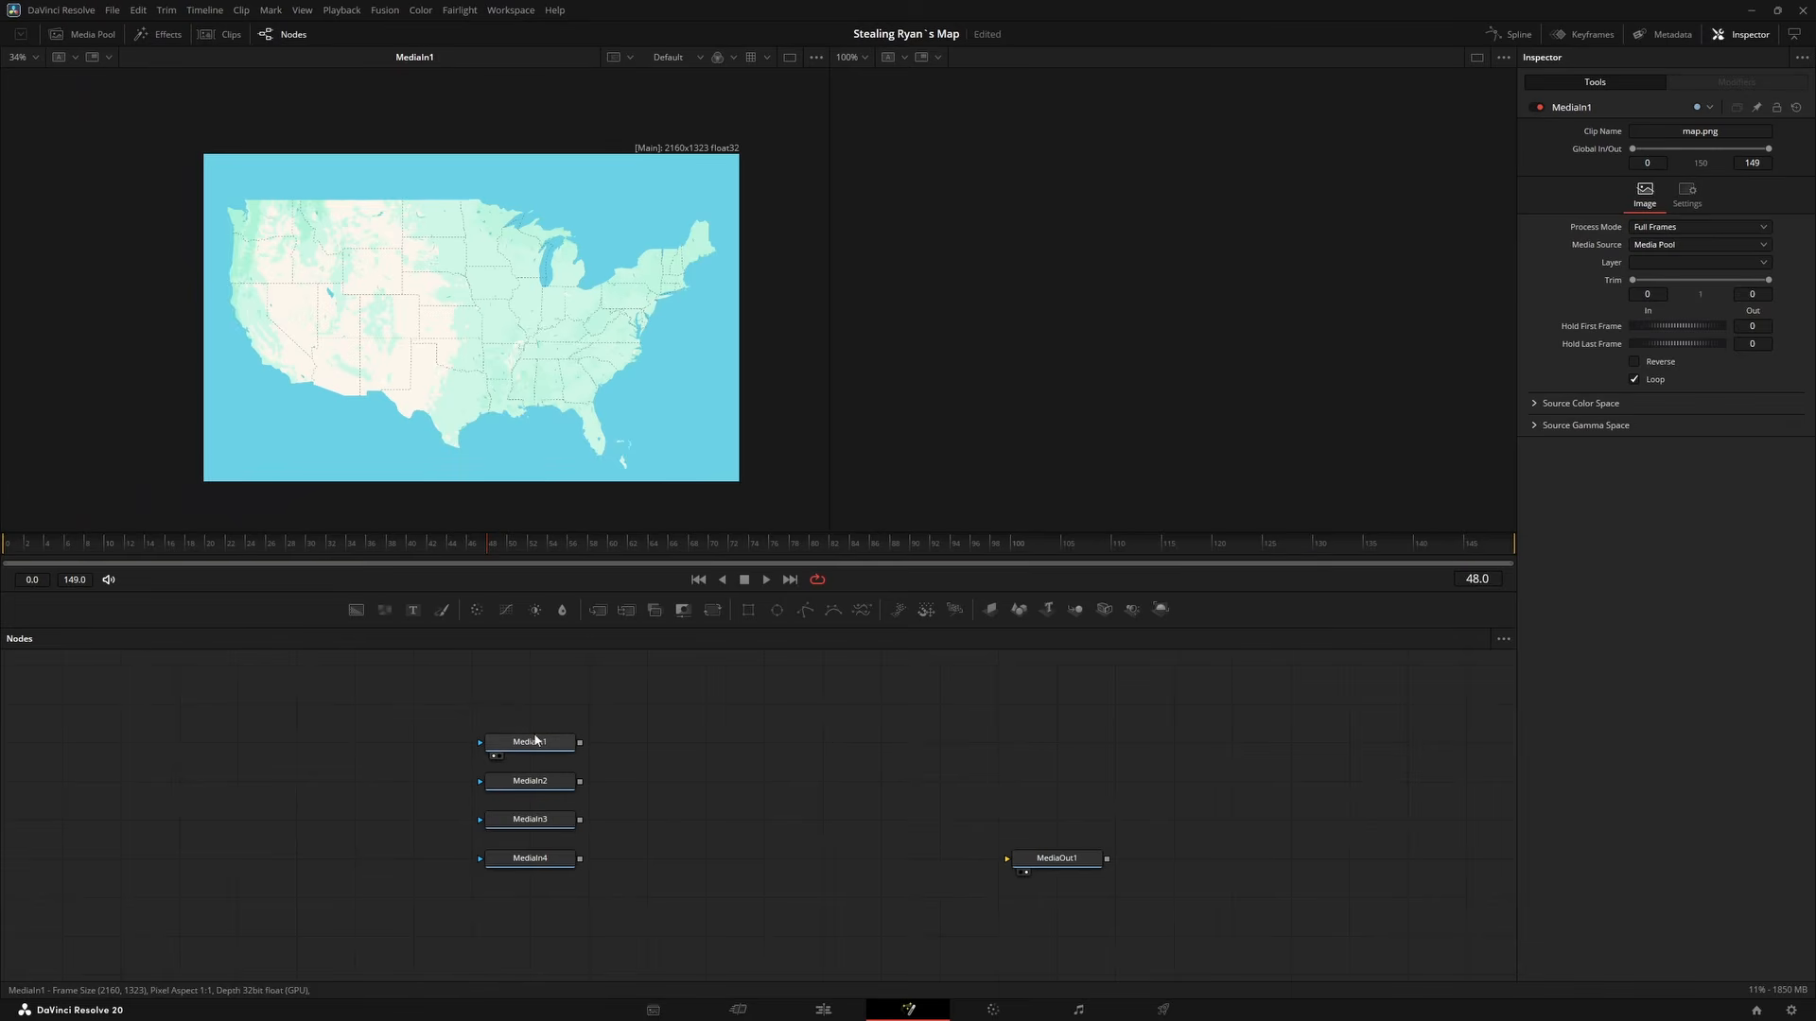
key(F2)
key(Return)
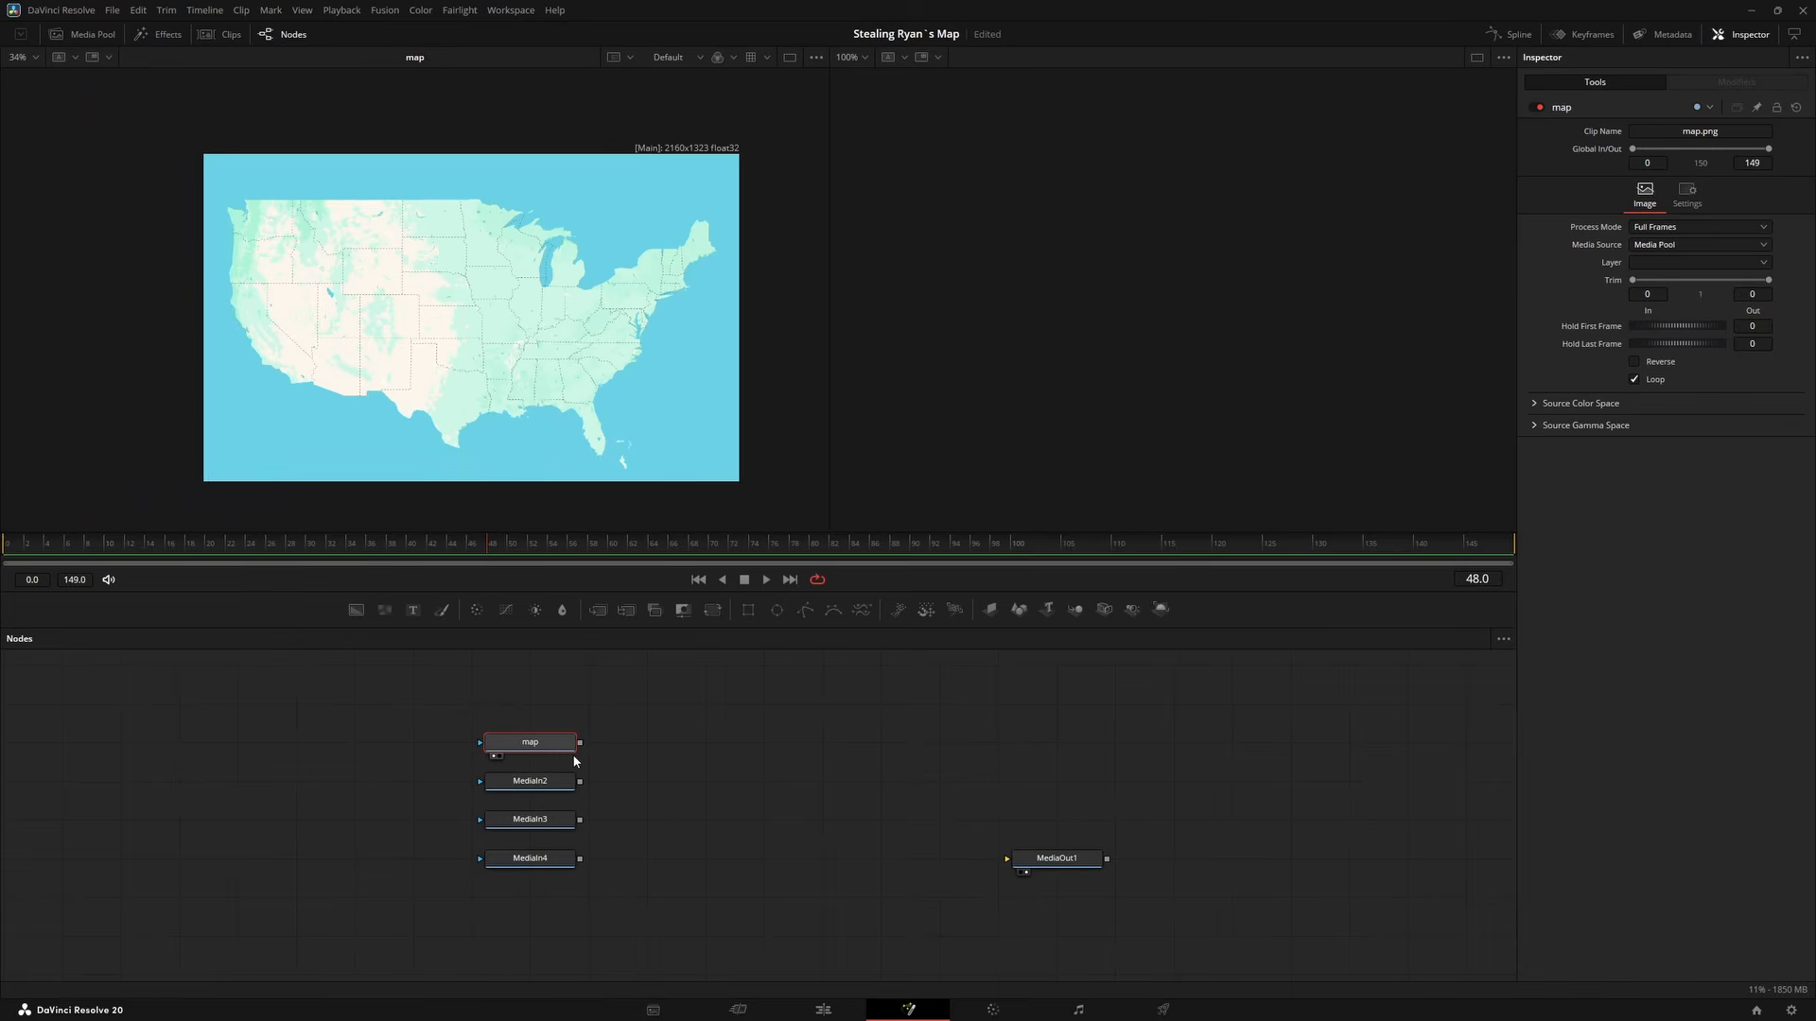
drag(571, 753, 281, 764)
View MediaIn2, rename the node face and line it up below the map node.
click(551, 785)
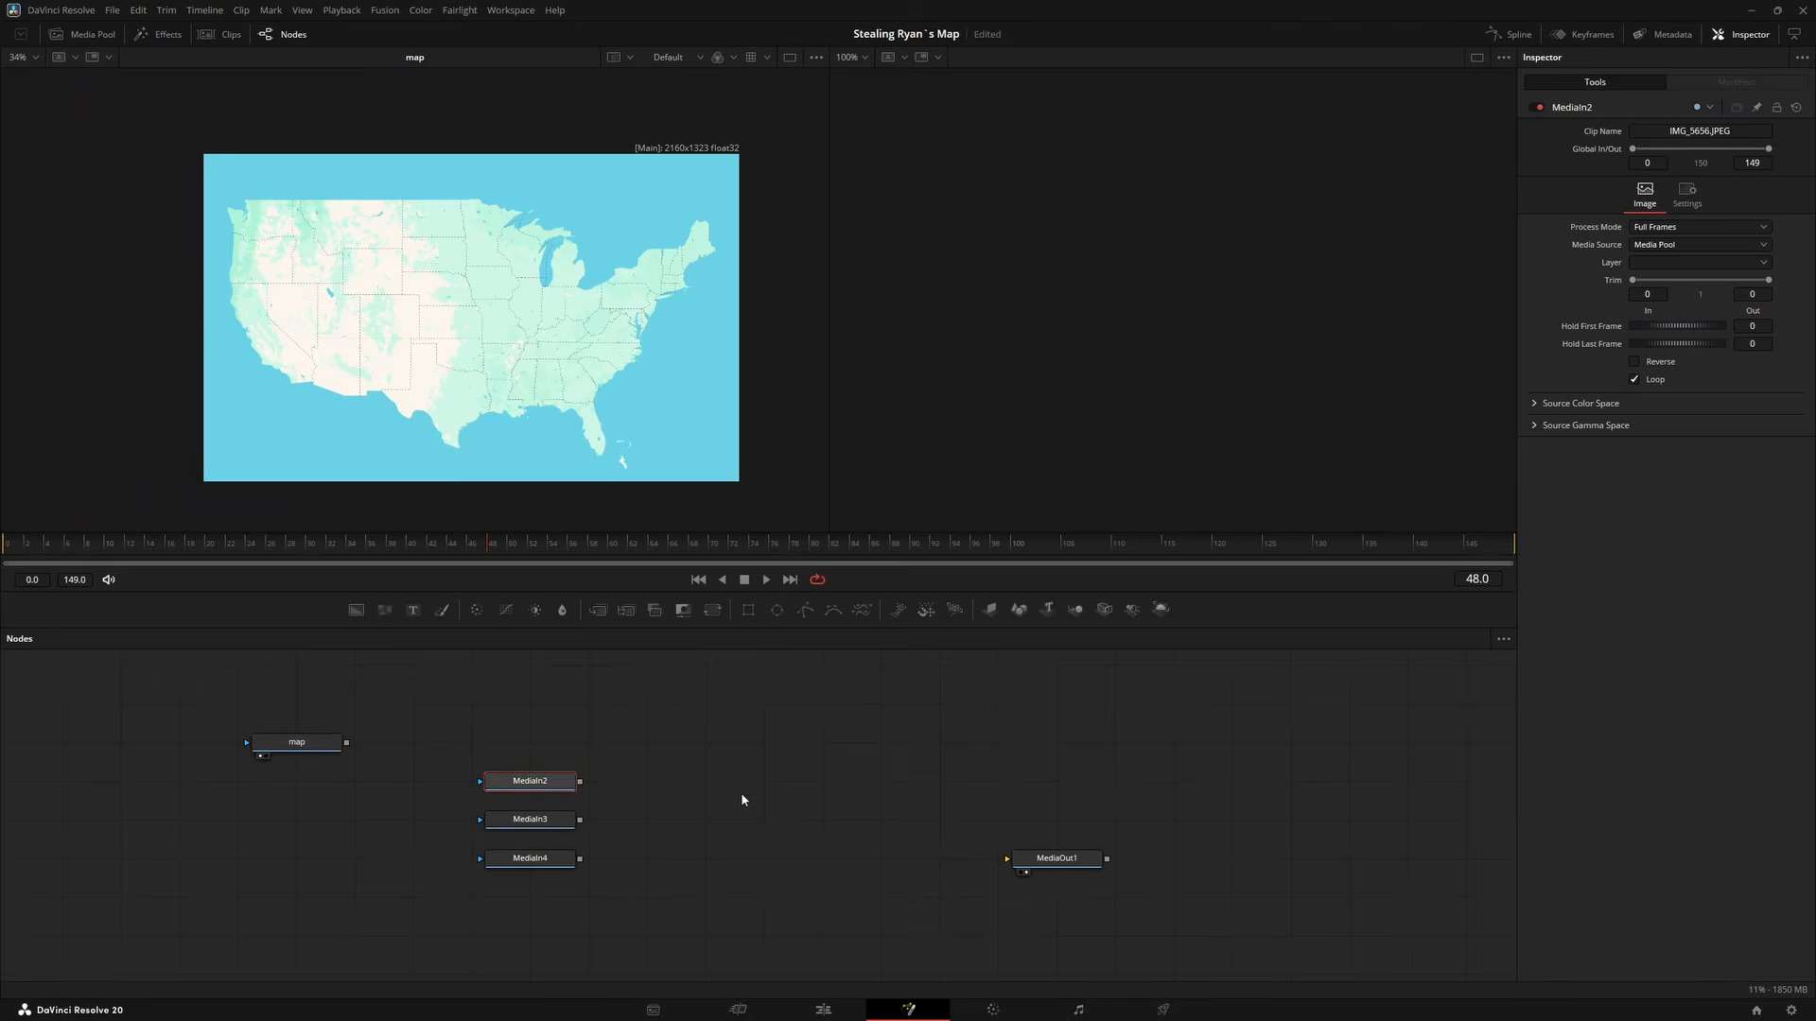
key(1)
key(F2)
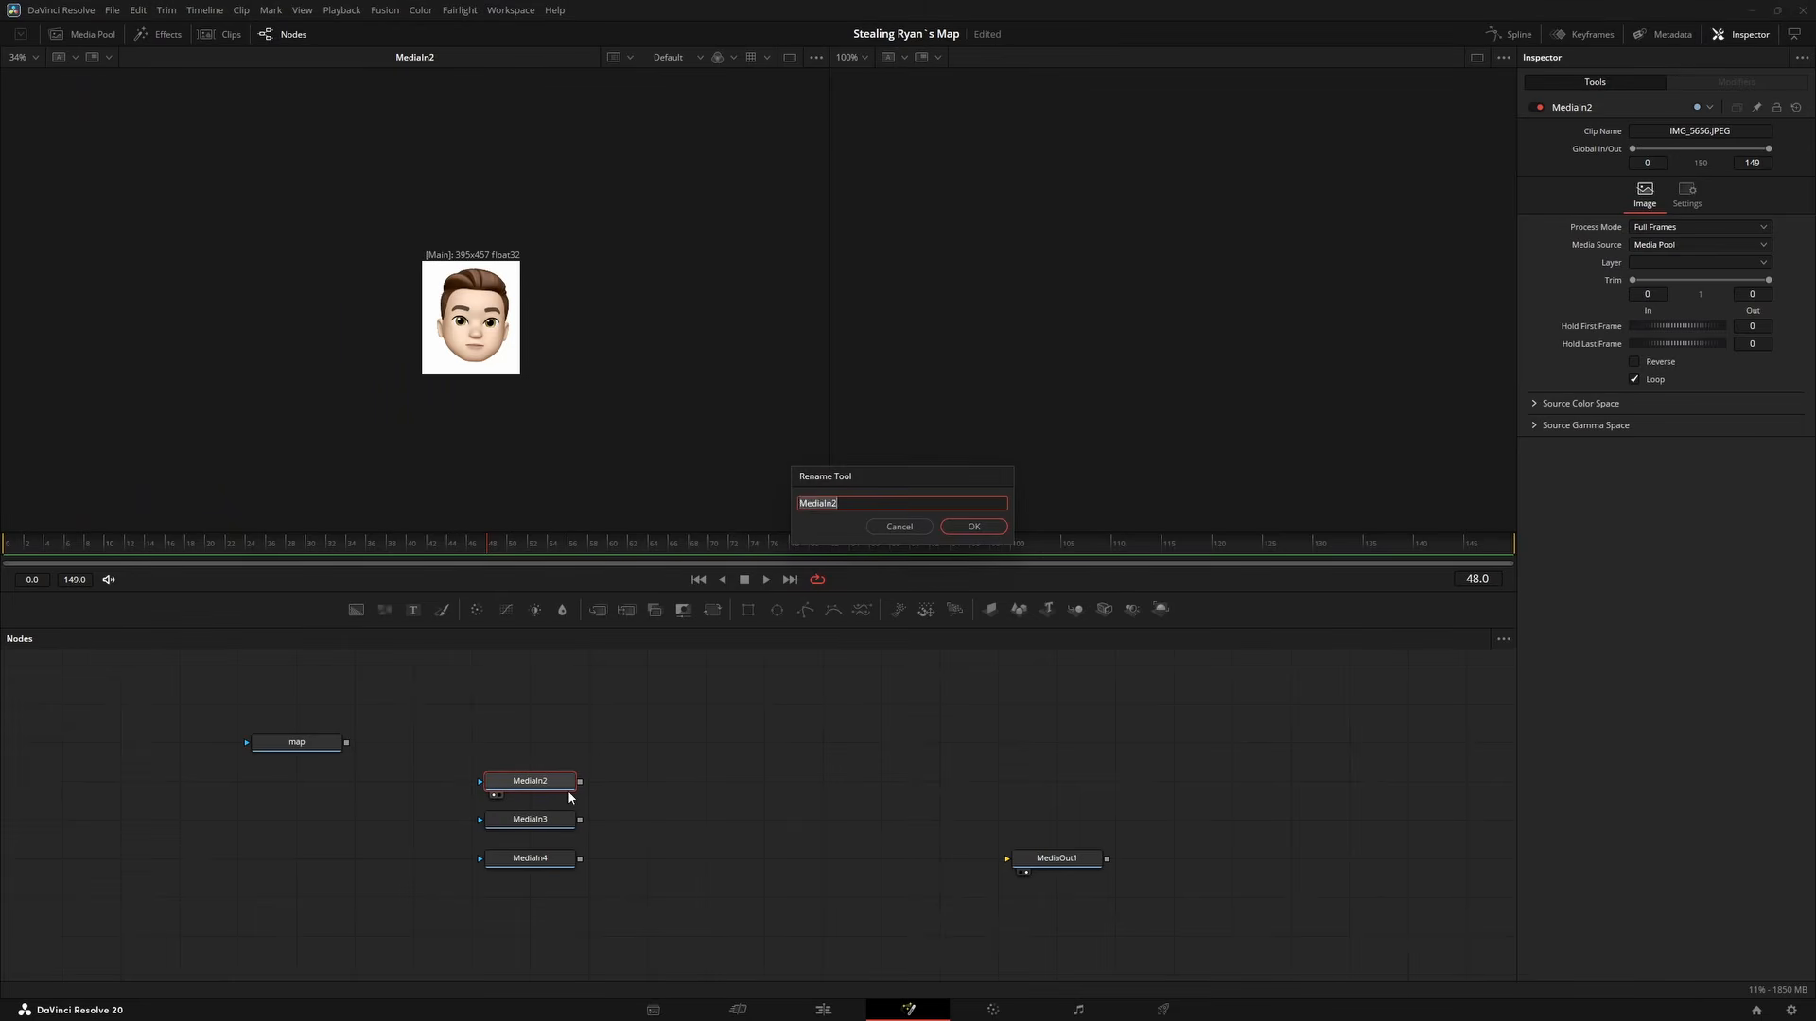
text(face)
key(Return)
drag(541, 787, 307, 816)
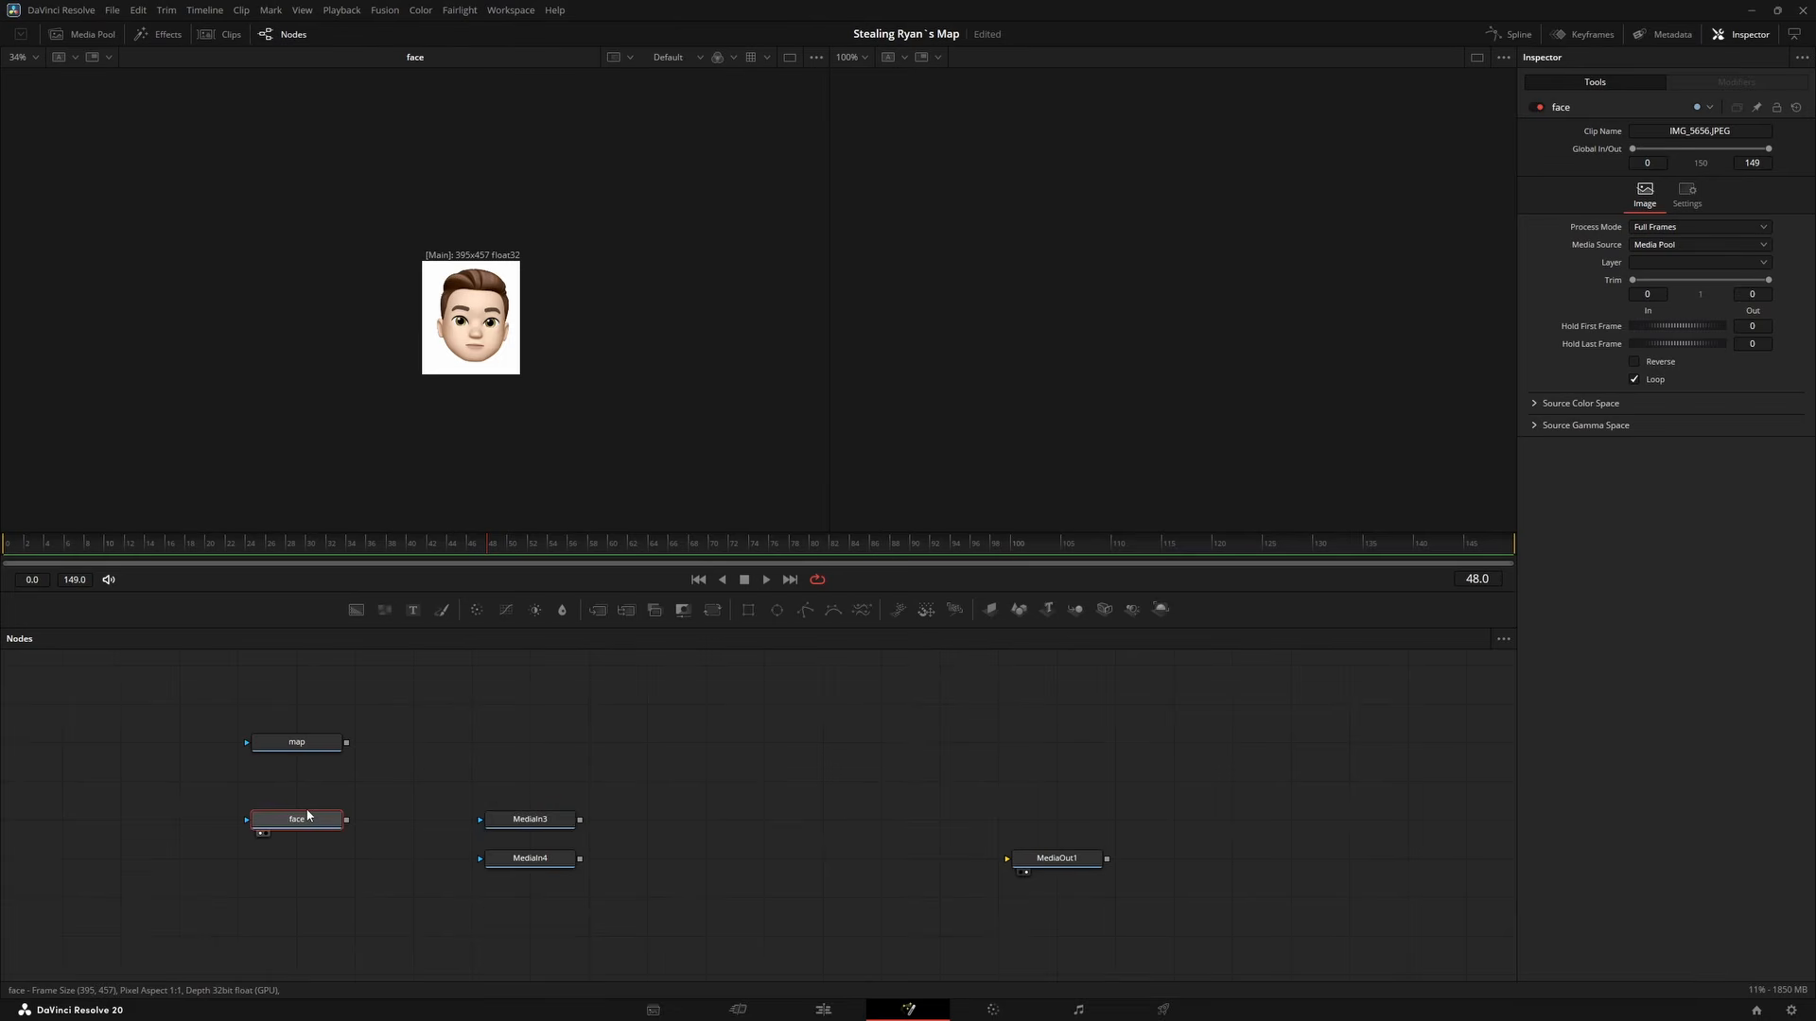
View MediaIn3, rename the node pin and line it up below the face node.
click(526, 820)
key(1)
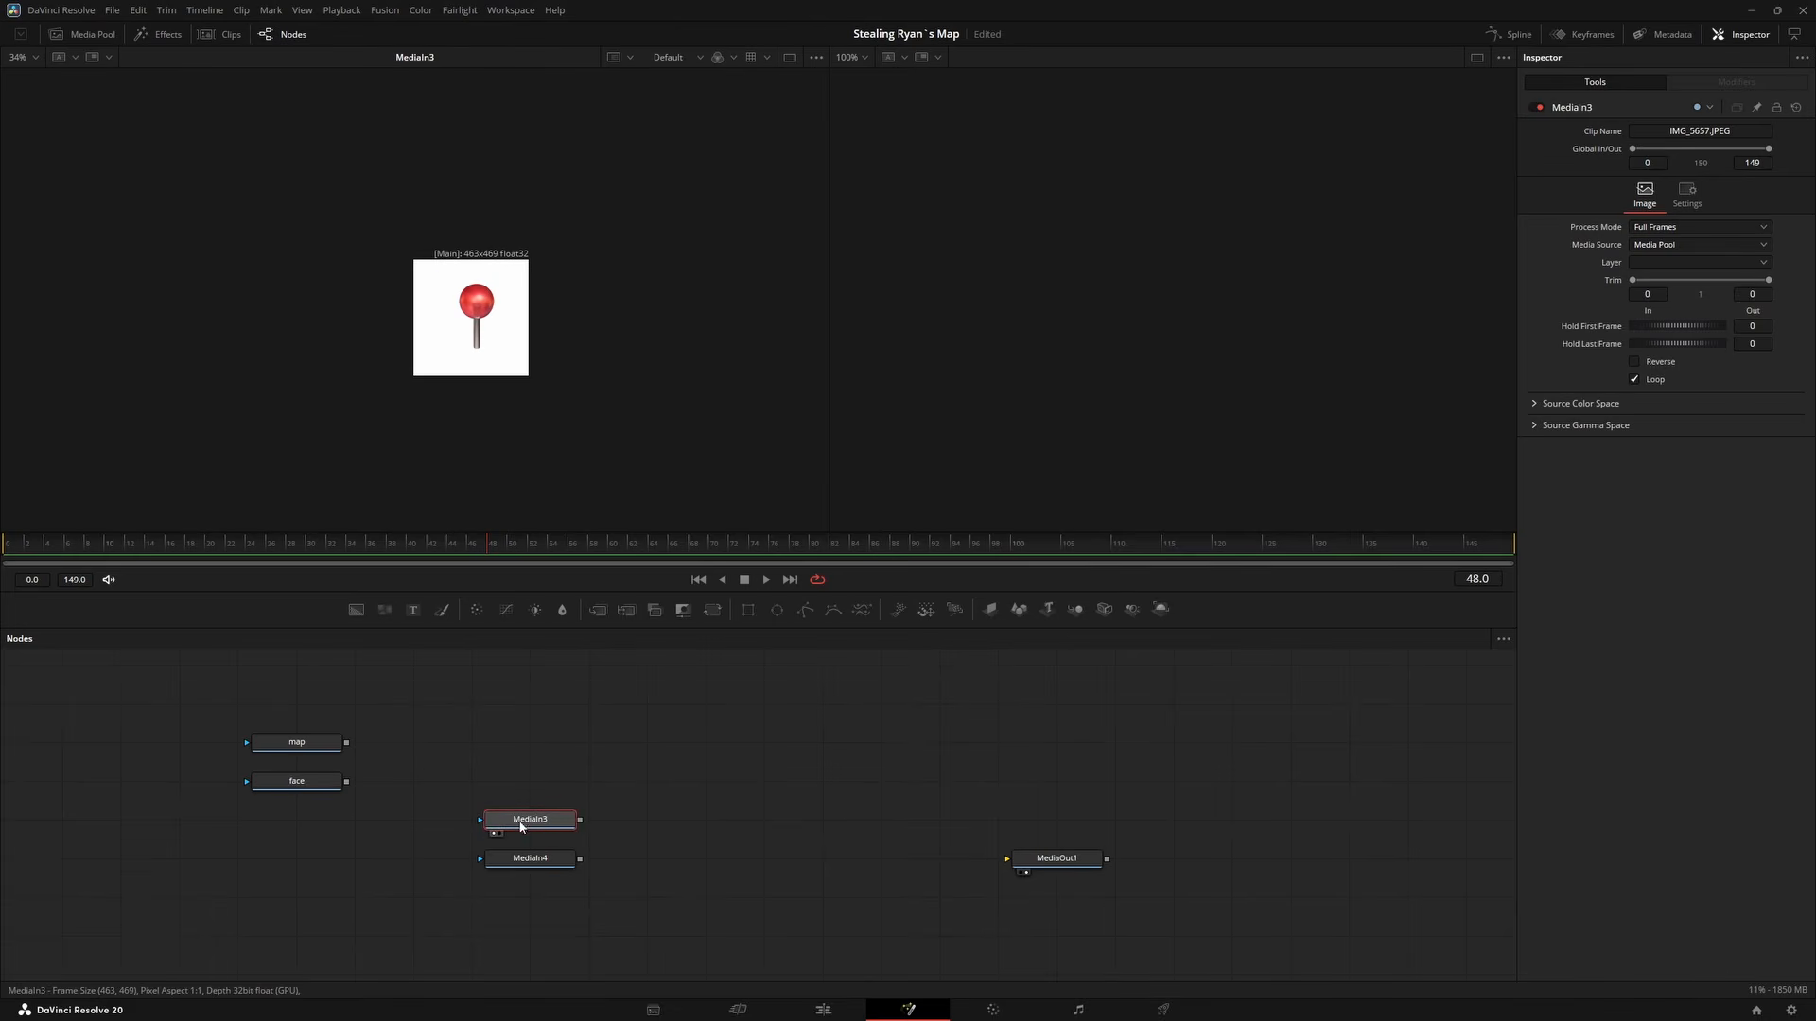
key(F2)
key(Return)
drag(521, 823, 288, 824)
Rename MediaIn4 as home and line it up below the pin node.
click(551, 857)
key(F2)
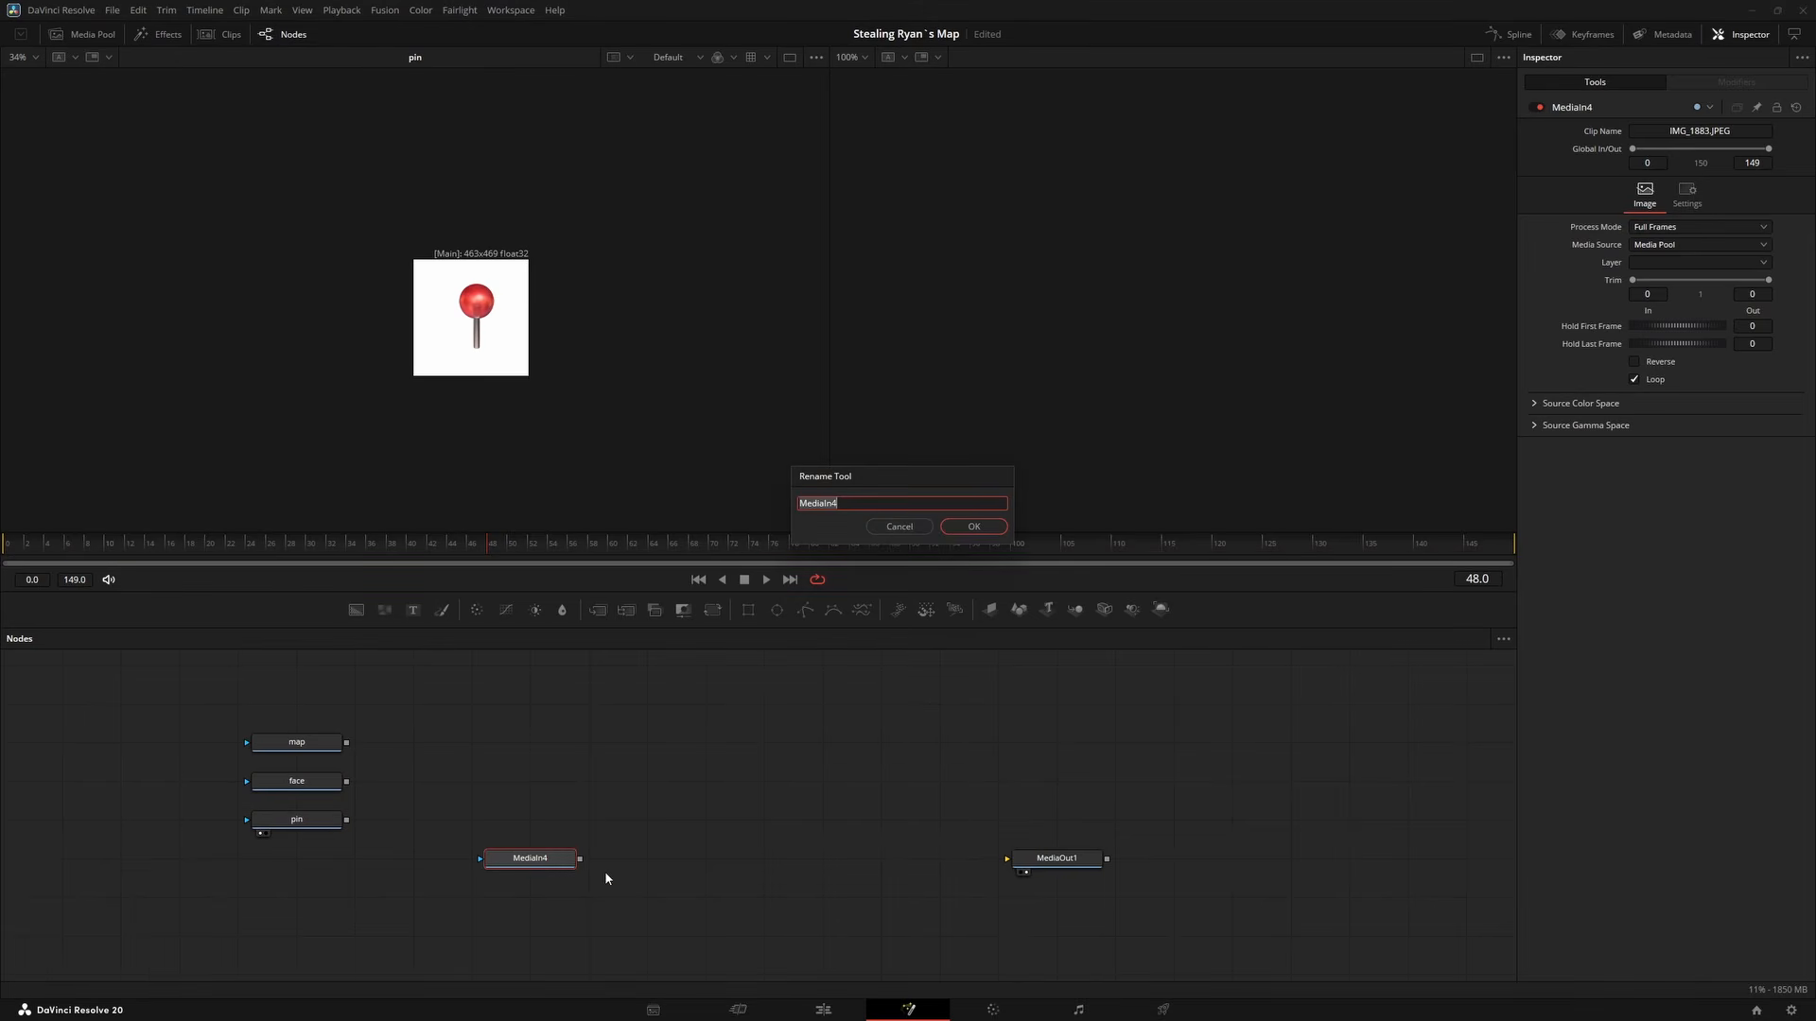
text(home)
key(Return)
drag(554, 872, 320, 875)
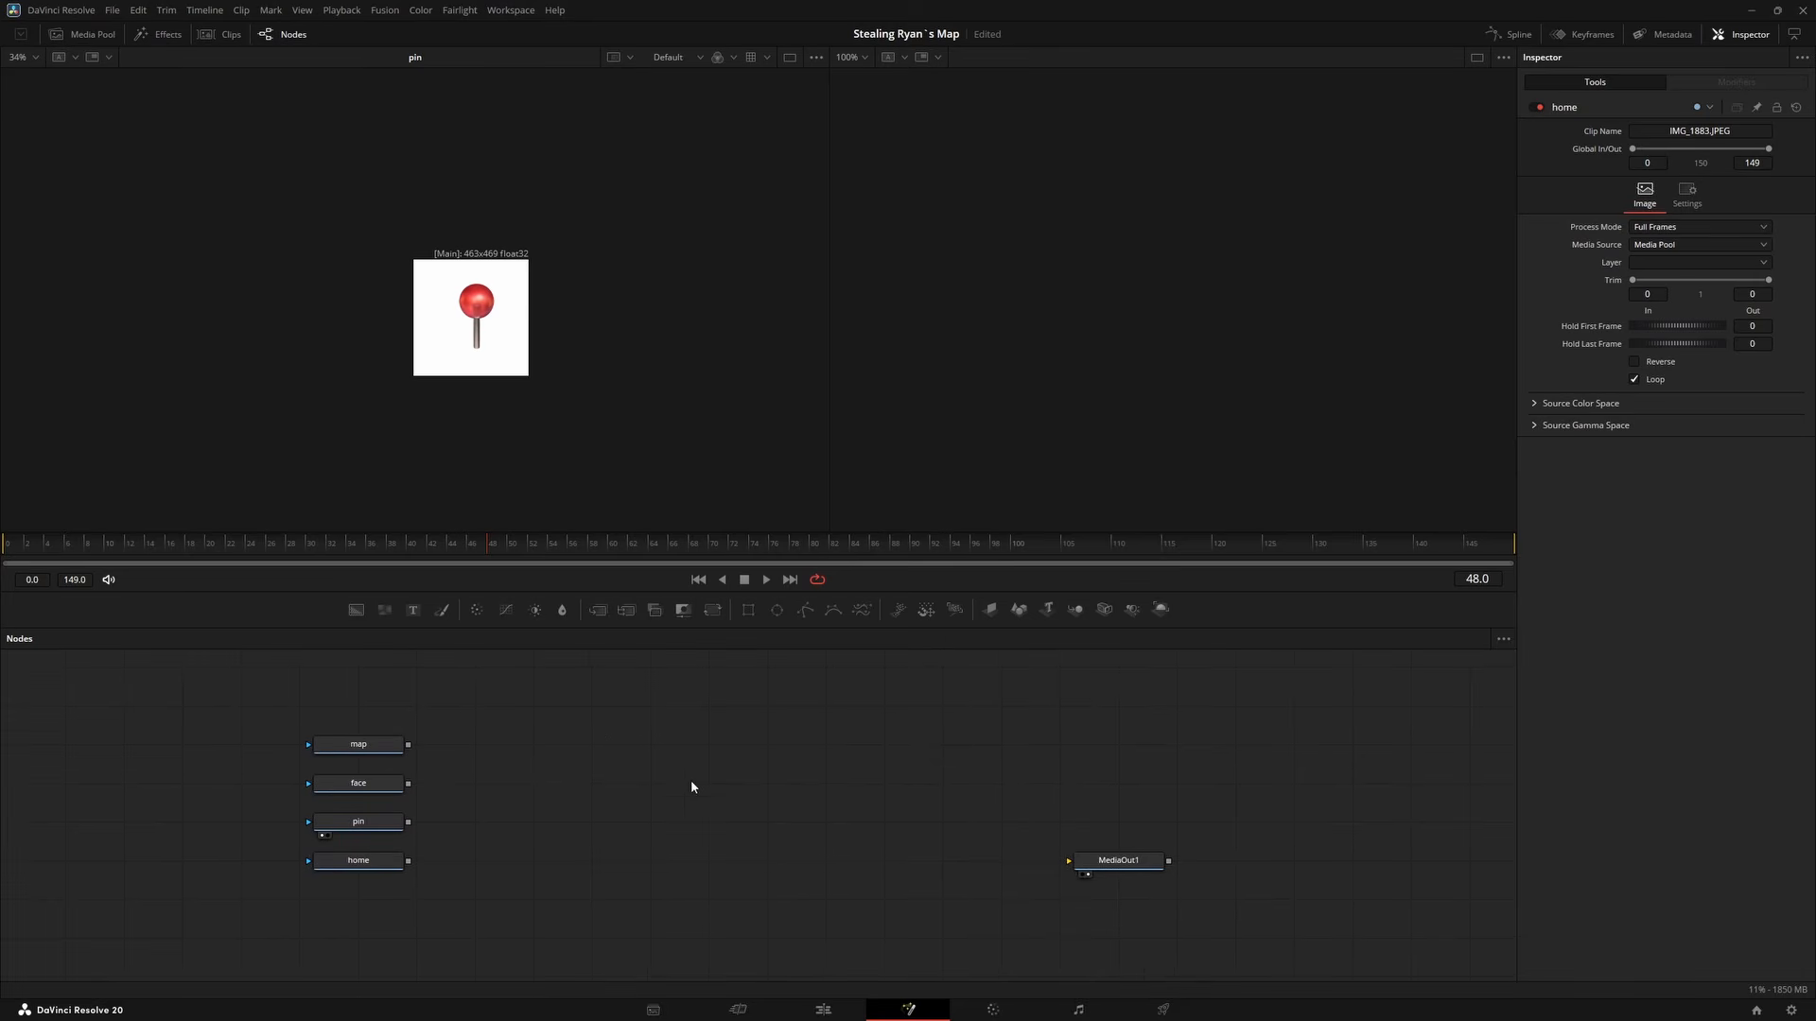
Connect a Background node to MediaOut1 and make it fully transparent with an alpha of 0.
drag(356, 610, 1241, 877)
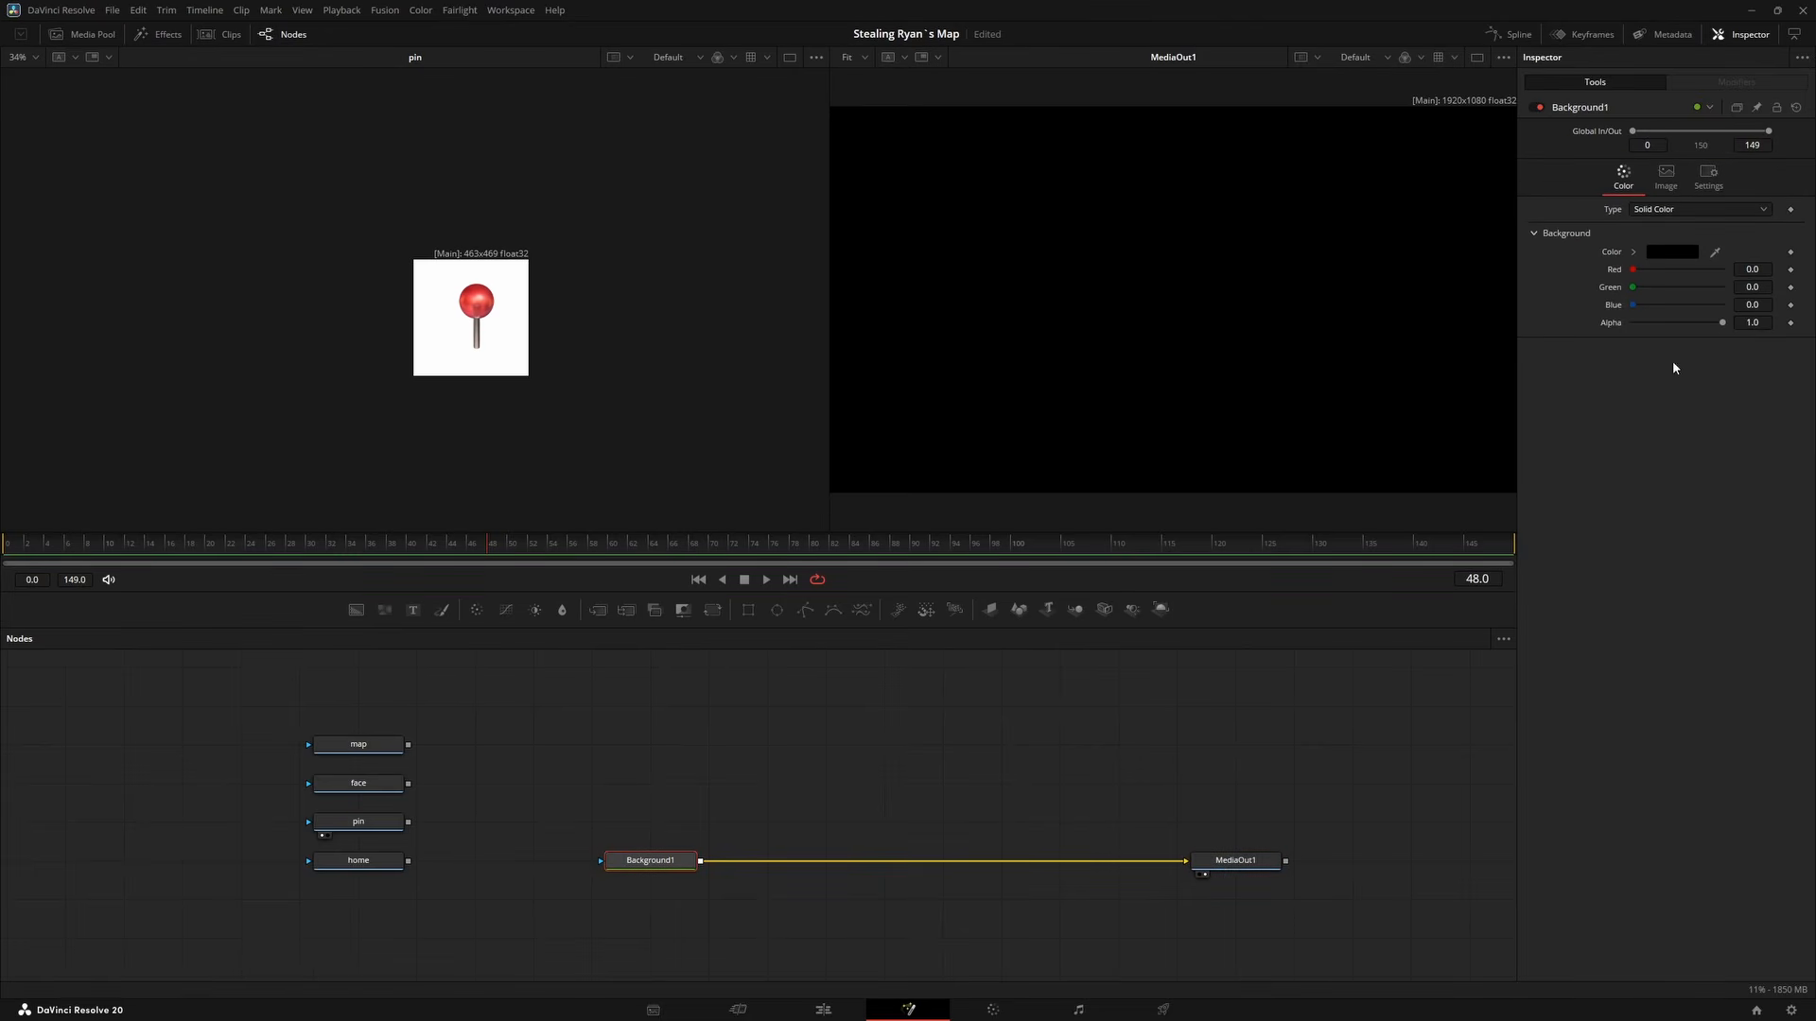
drag(1721, 322, 1621, 322)
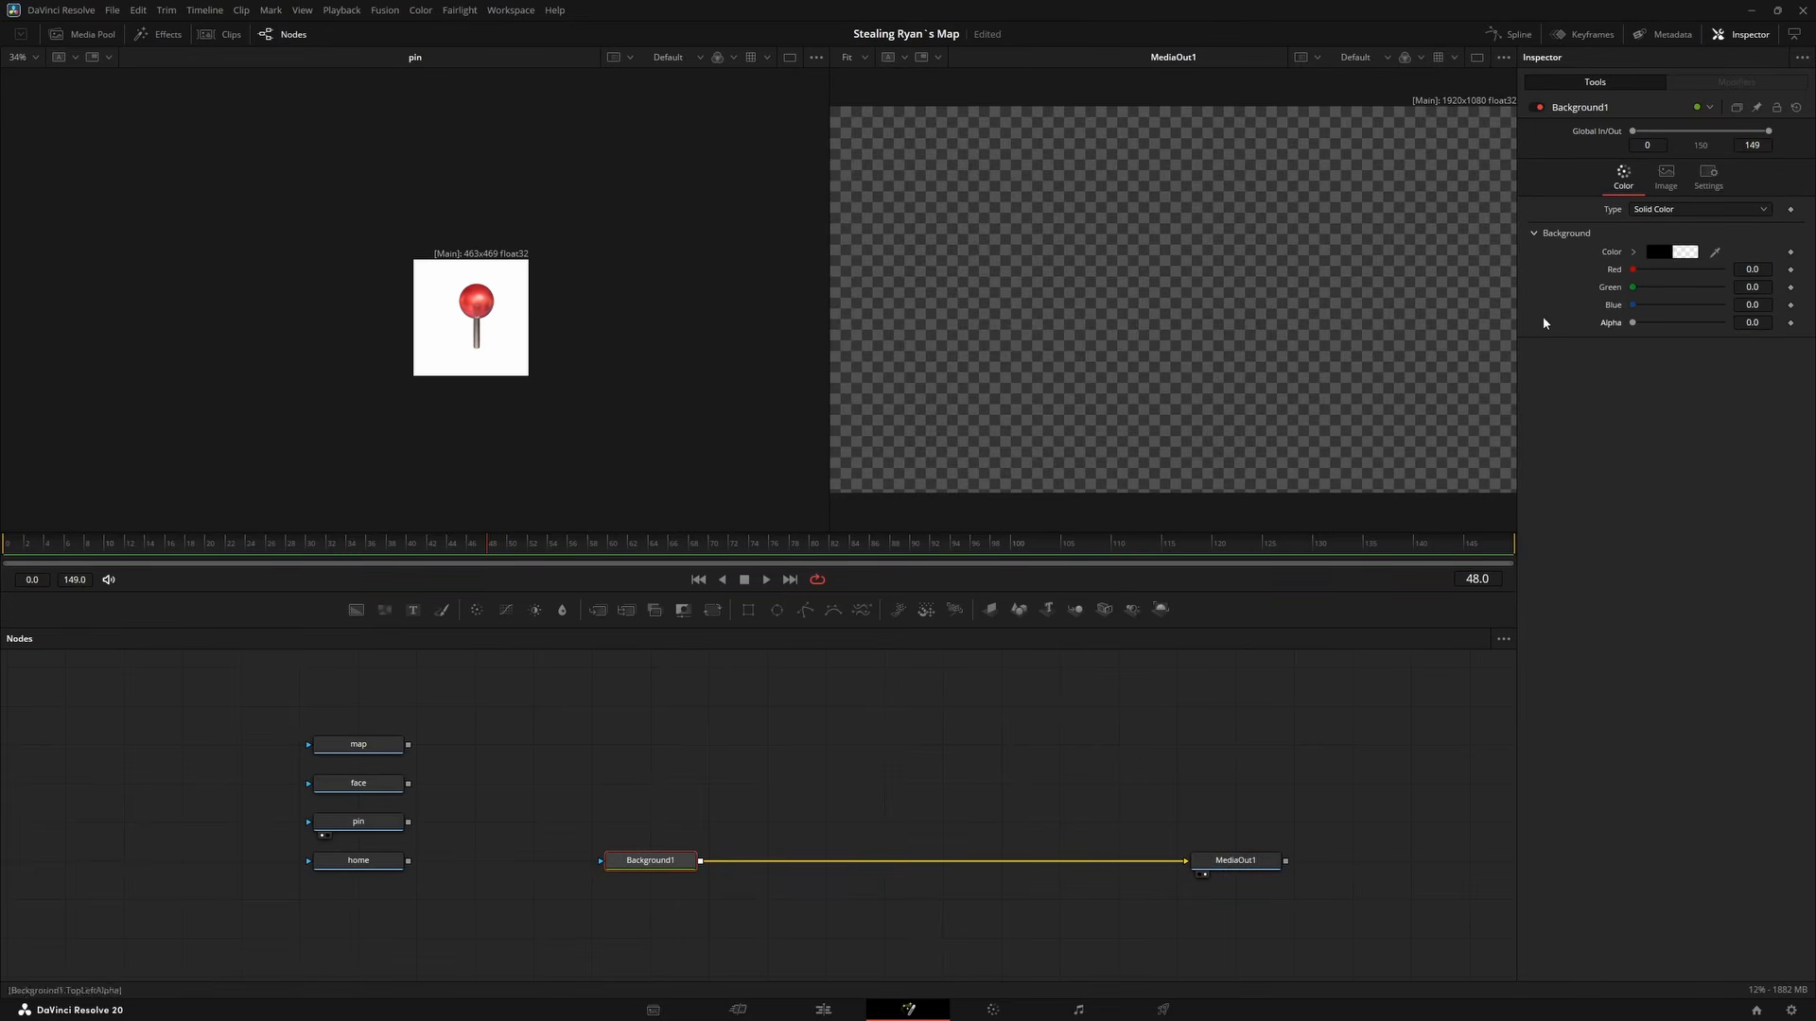
drag(909, 775, 799, 778)
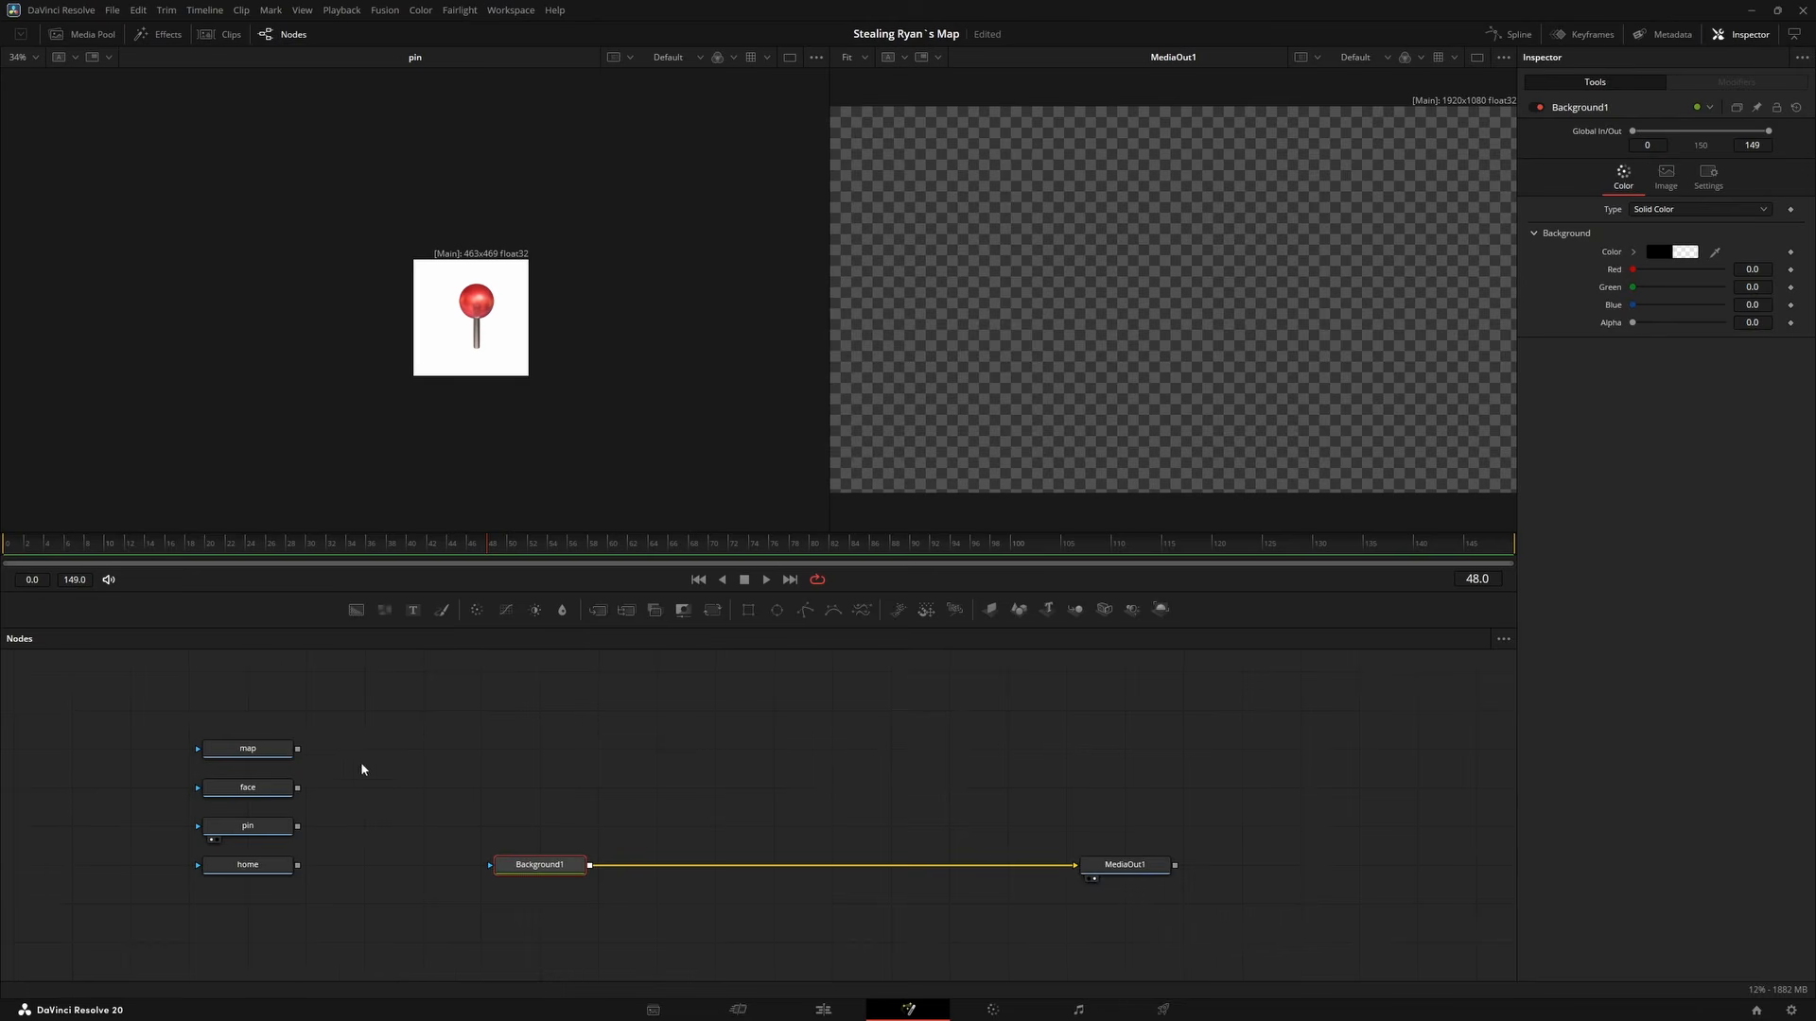
Merge the map node over Background1, placing it above the connection to MediaOut1.
drag(361, 768, 335, 733)
drag(222, 713, 689, 713)
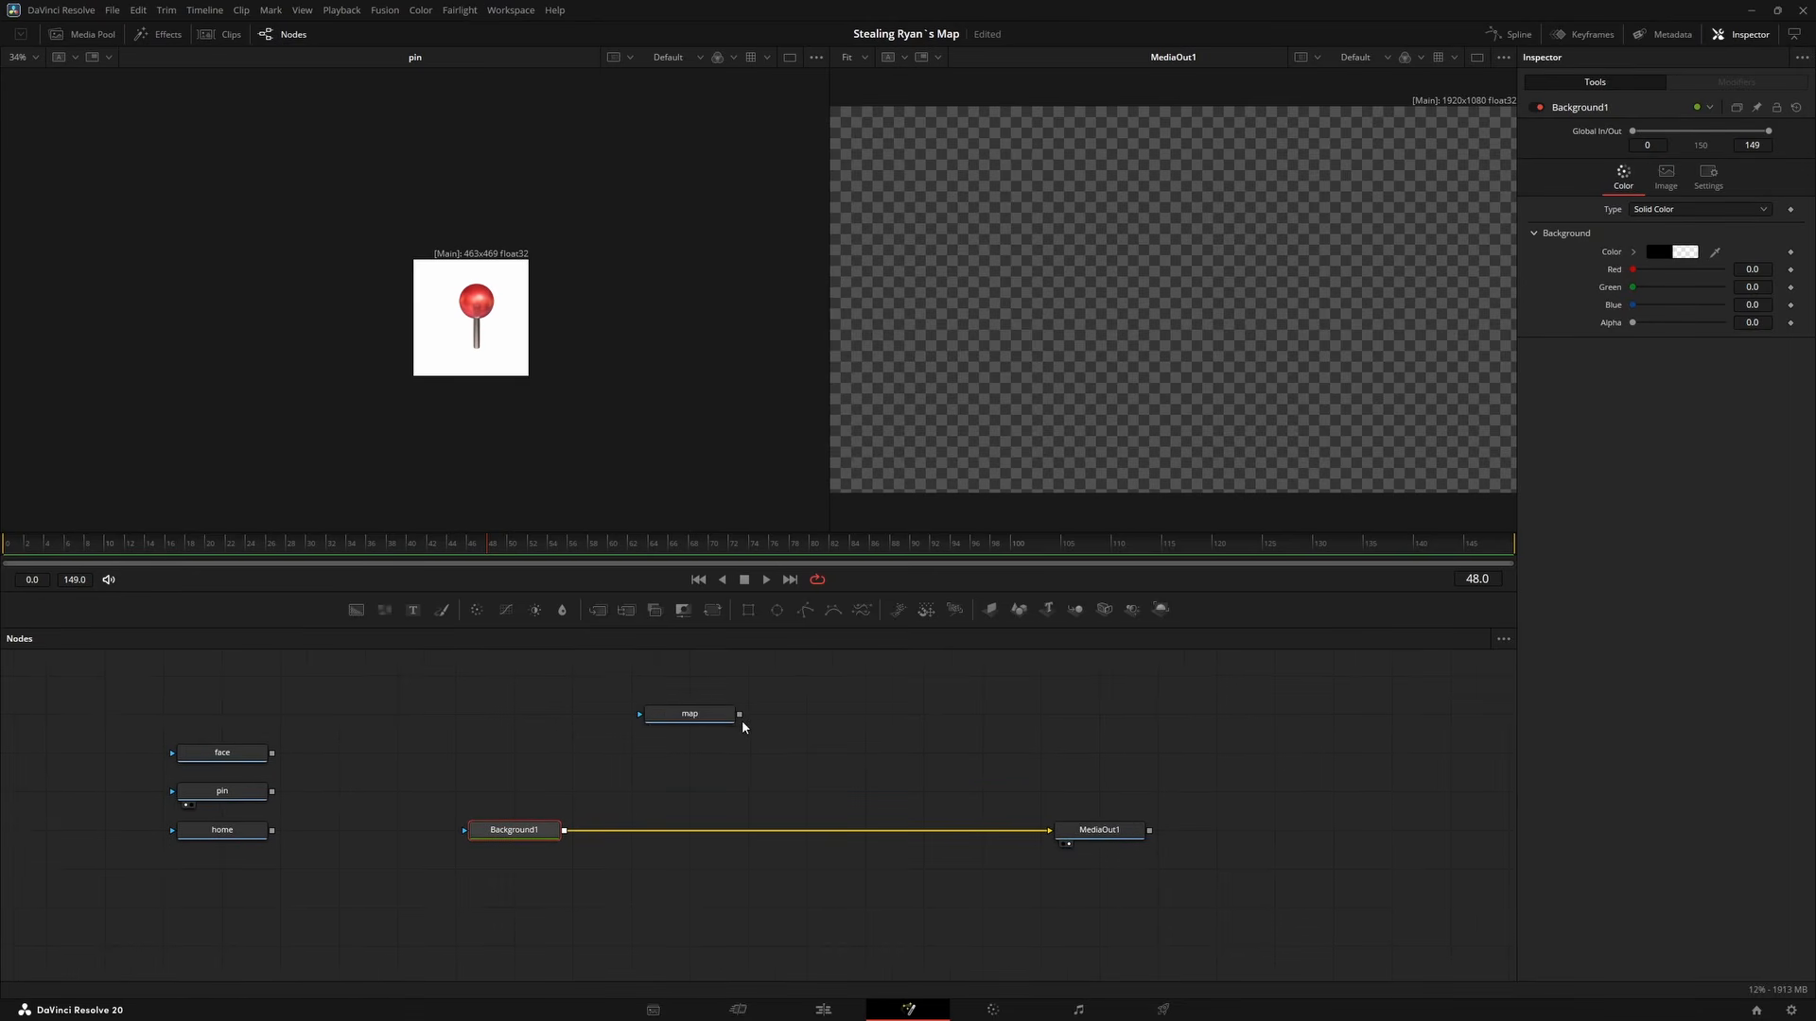
drag(740, 716, 837, 720)
drag(596, 822, 566, 834)
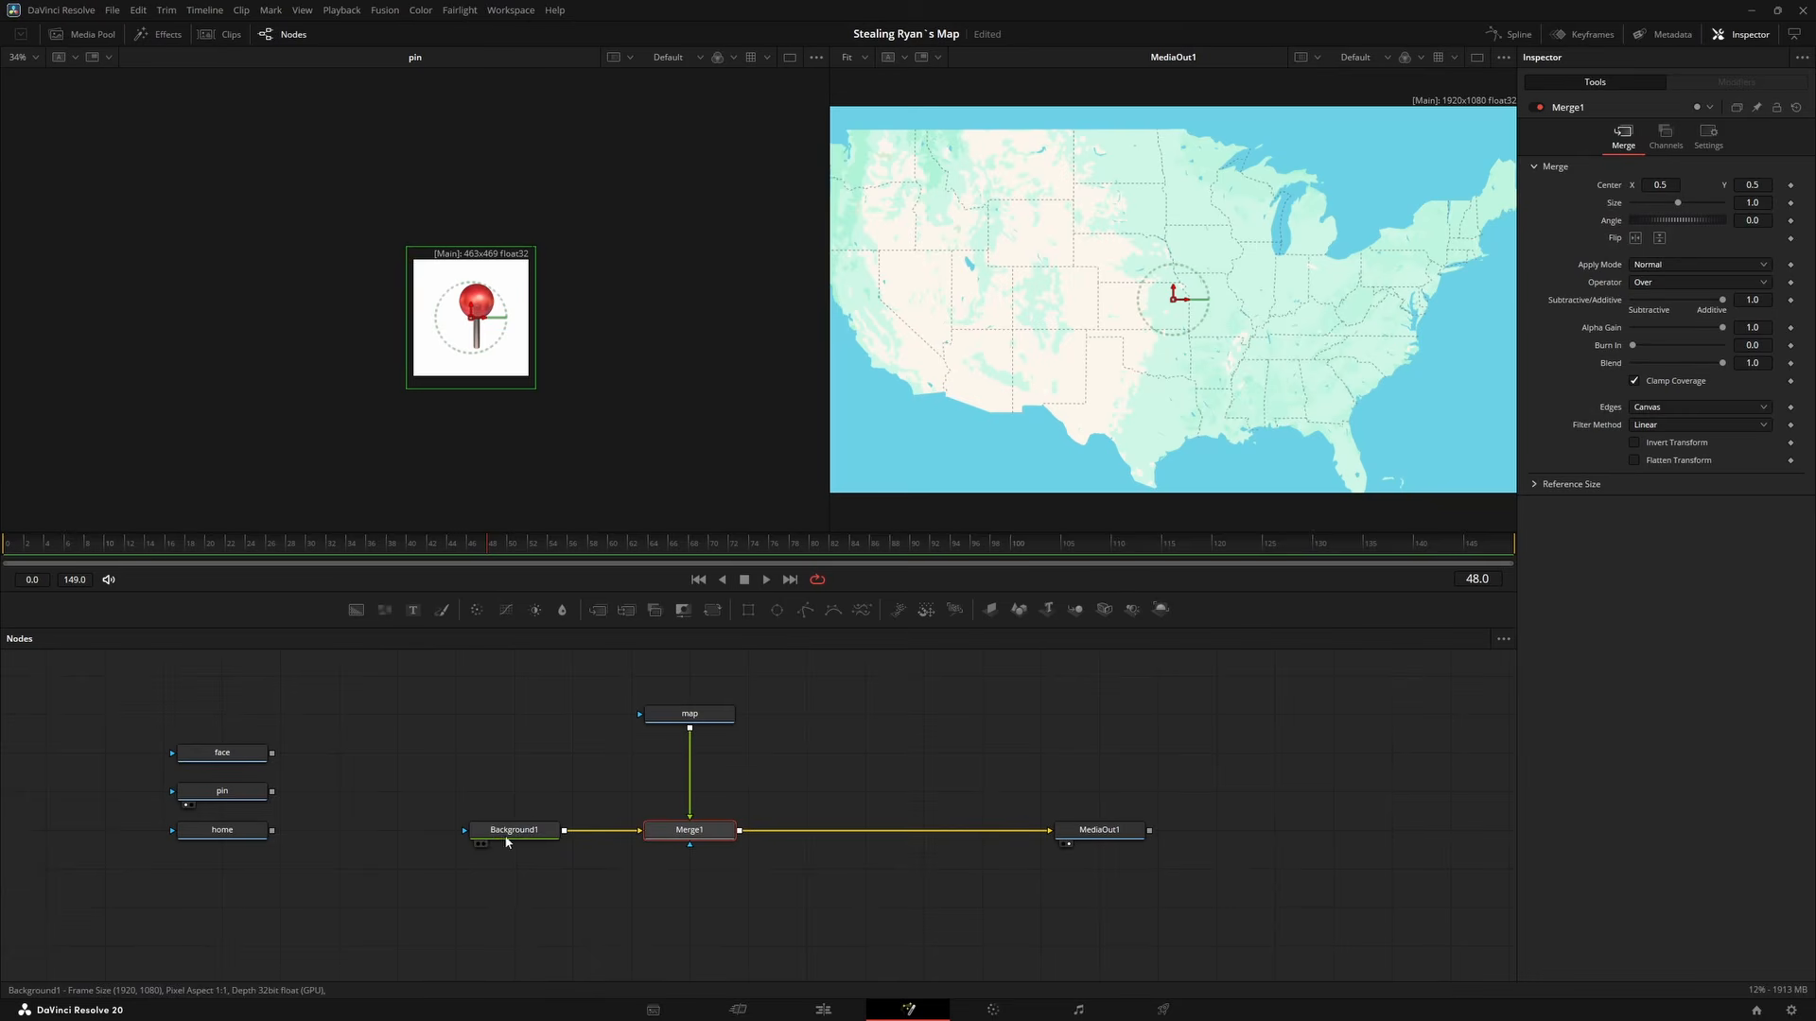
Add a Transform node between map and Merge1, scaling the map to 1.95 and moving it up to frame the Gulf coast.
click(695, 713)
drag(739, 709, 689, 754)
drag(714, 613, 547, 849)
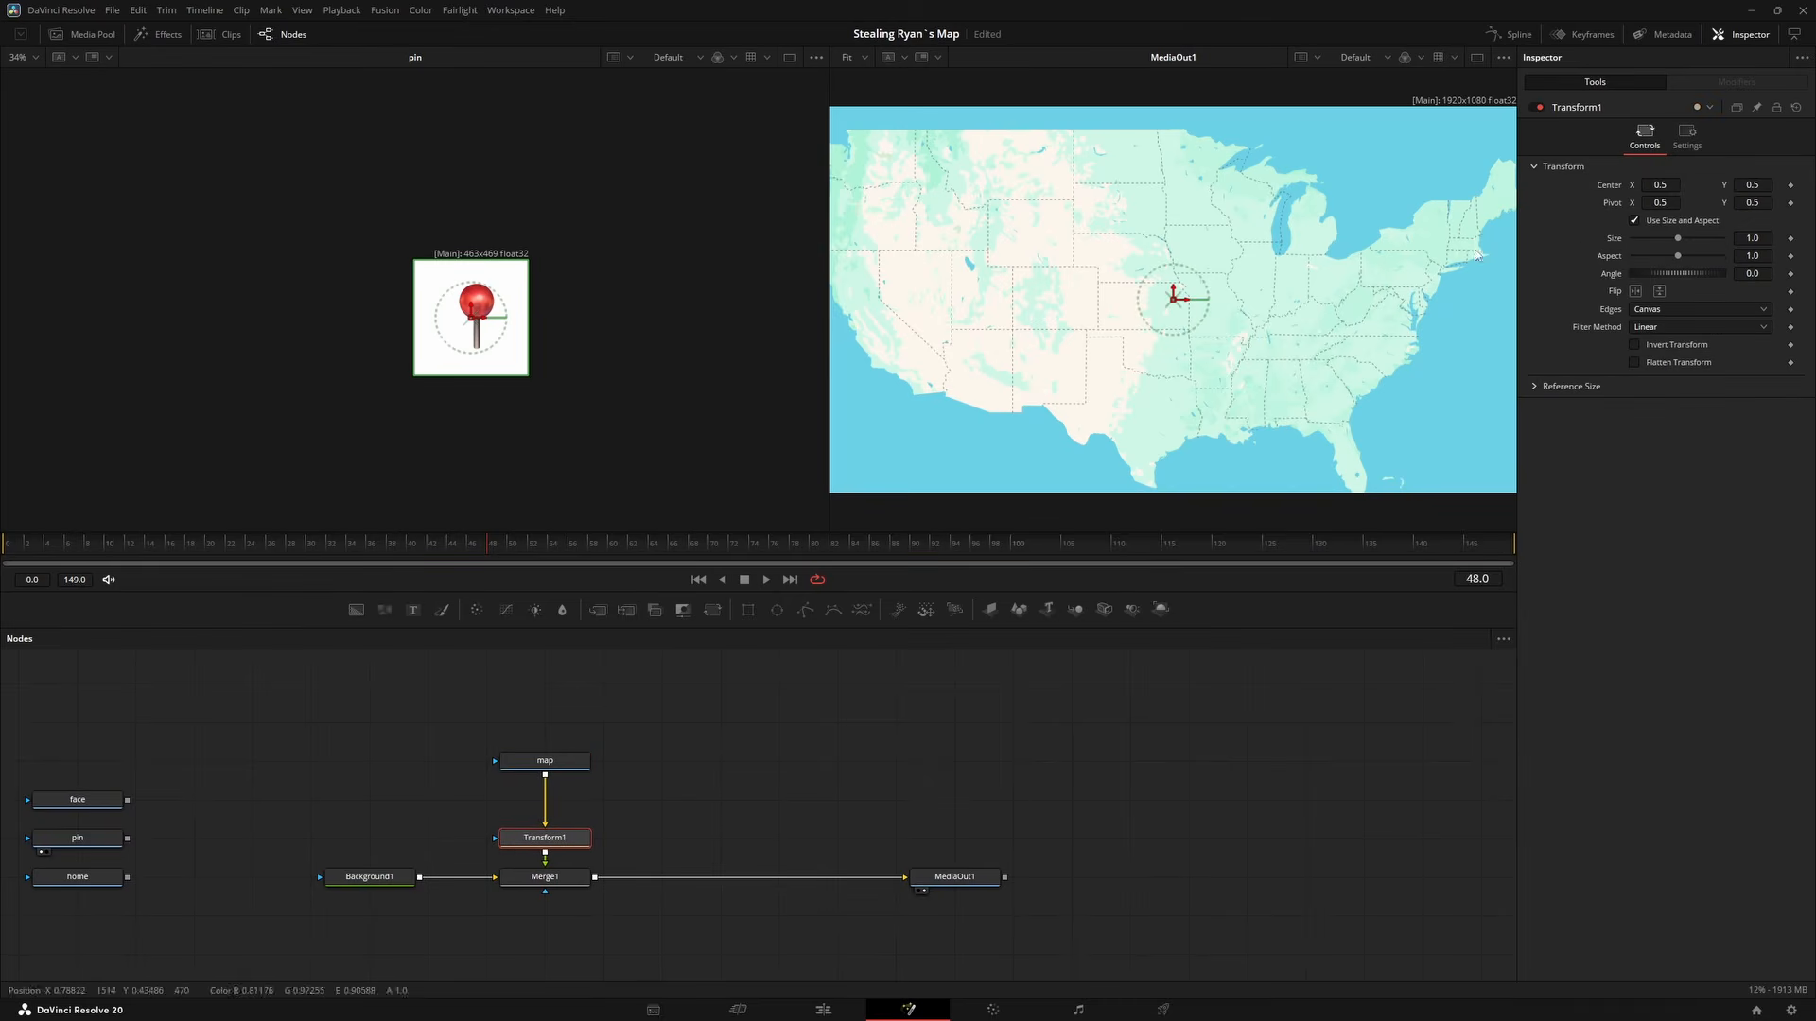
drag(1677, 239, 1688, 239)
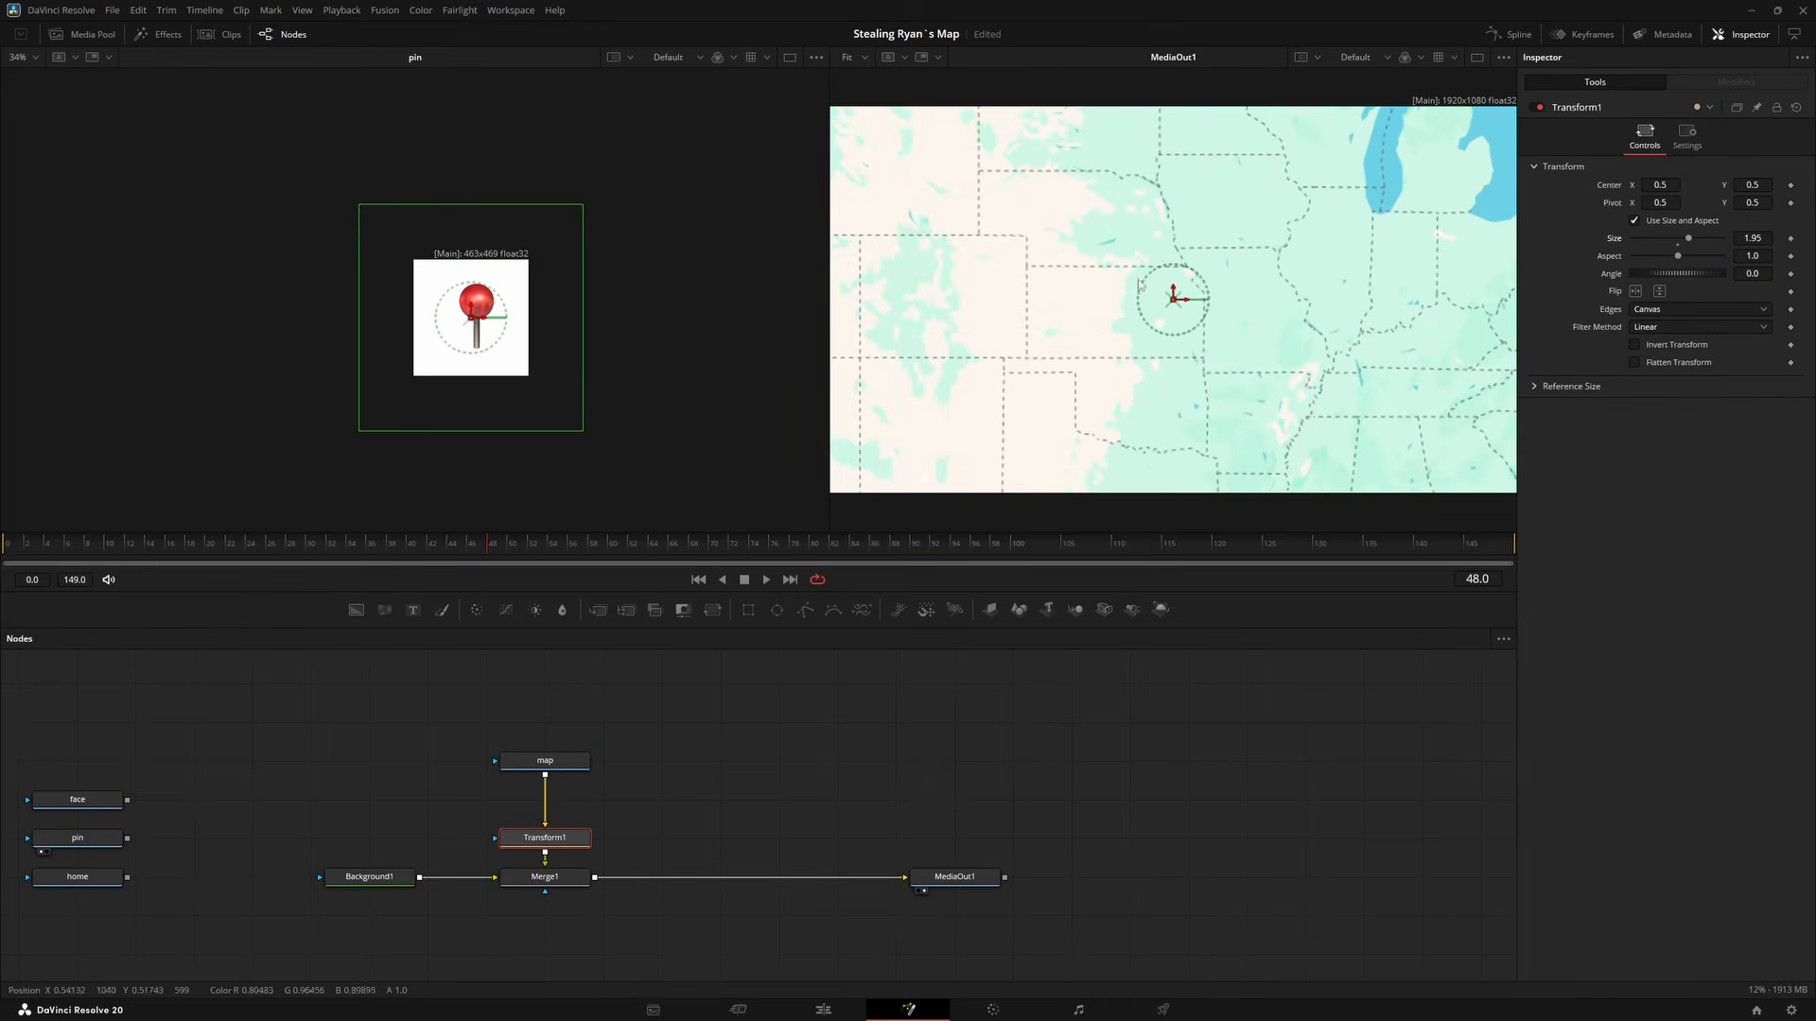
drag(1178, 308, 1273, 104)
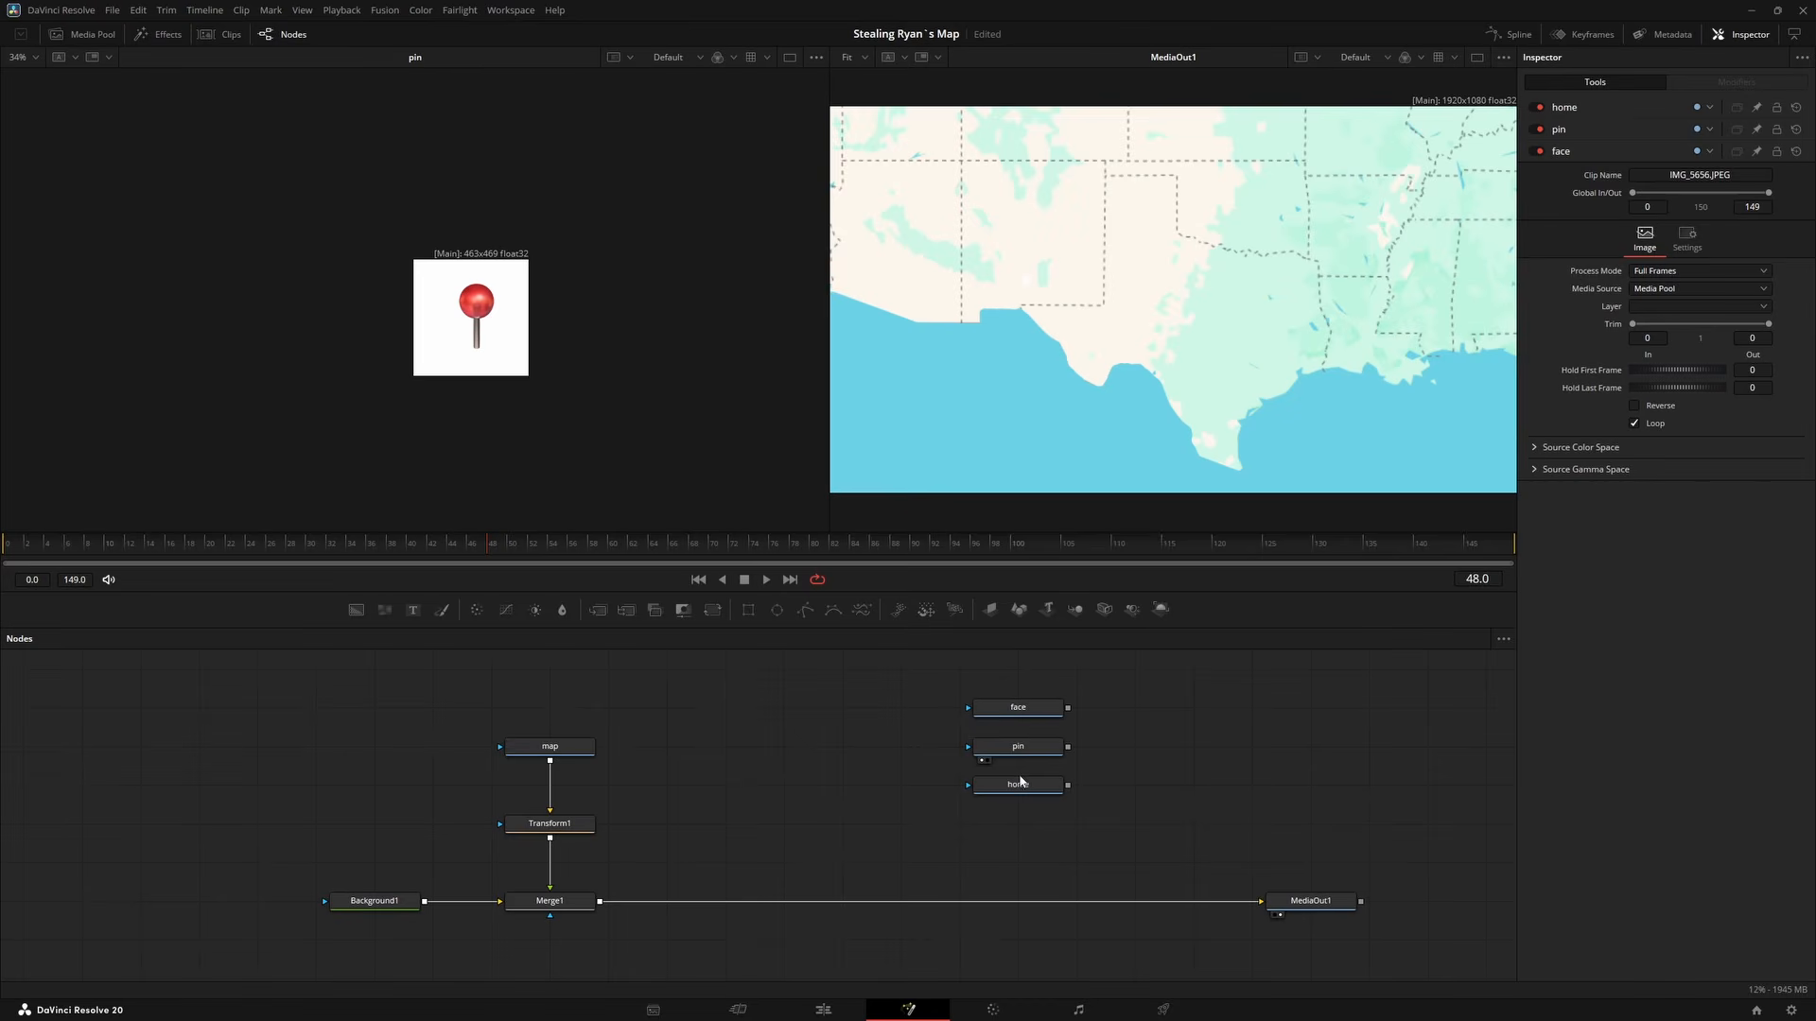
Merge the home, pin and face nodes in that order into the chain between Merge1 and MediaOut1.
drag(1036, 787, 652, 901)
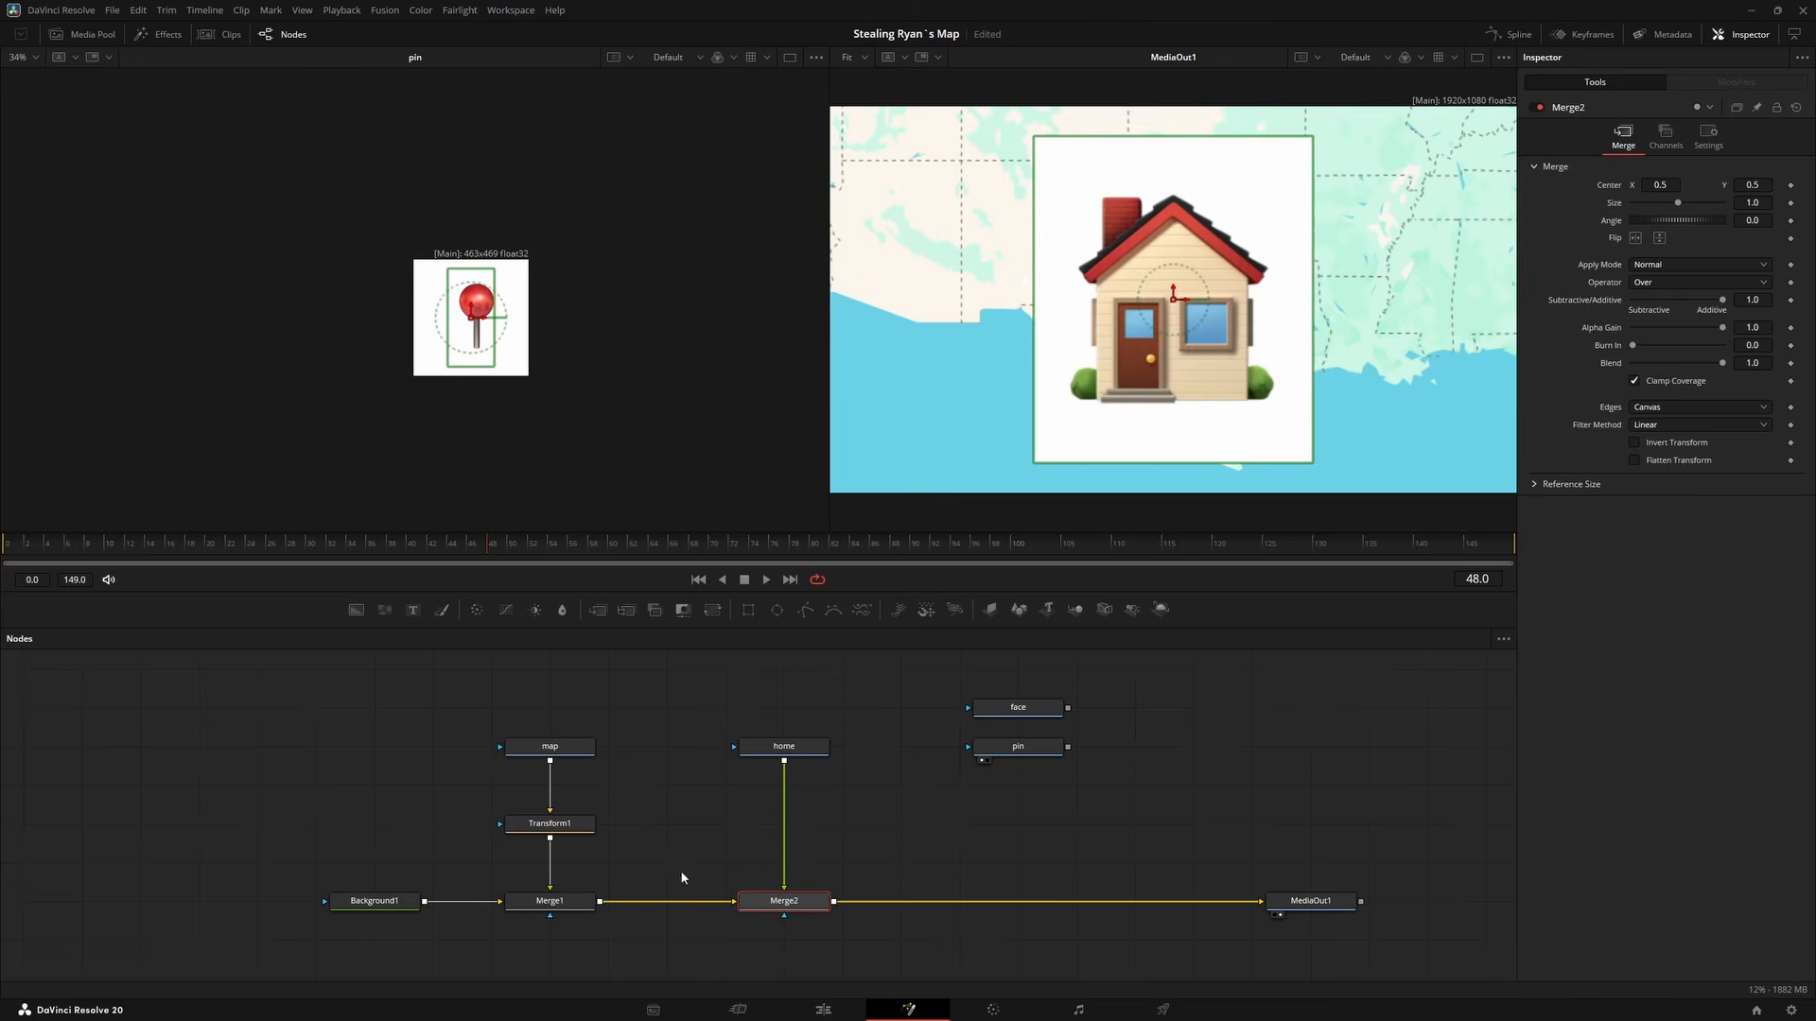
drag(1069, 753, 945, 901)
drag(1067, 711, 1069, 901)
drag(1028, 714, 1204, 714)
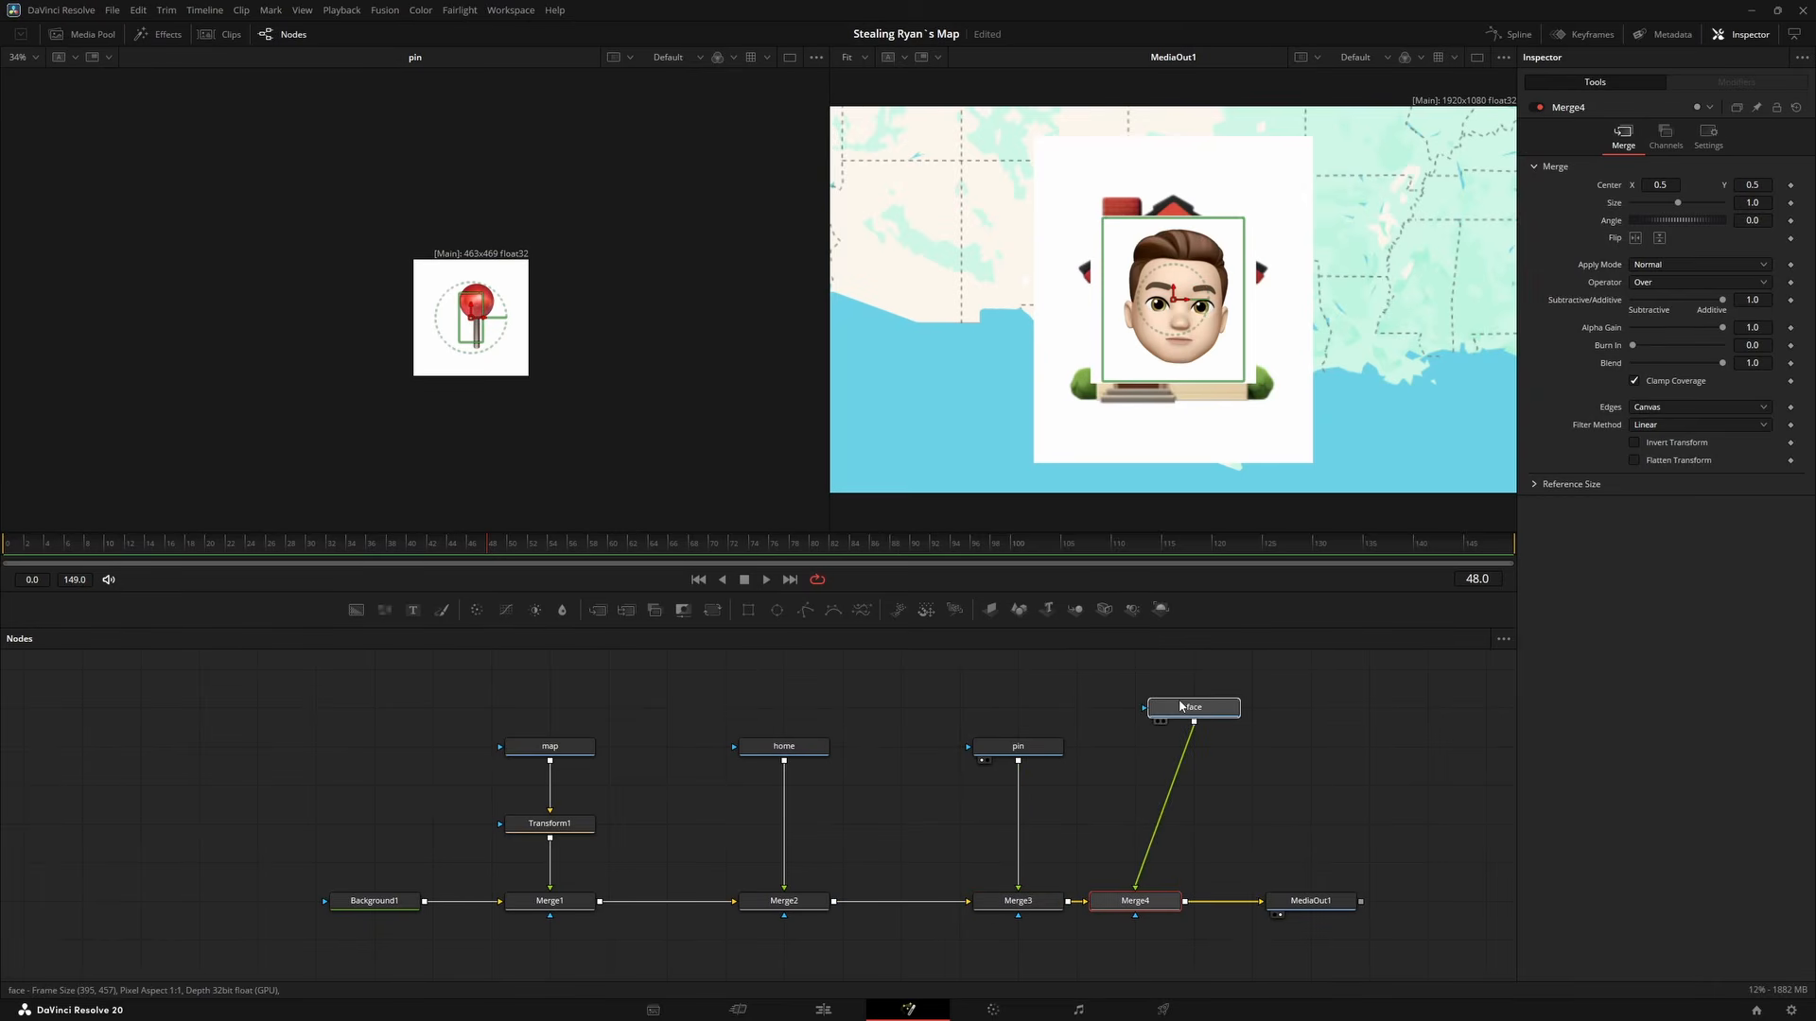
Space out Merge4 and MediaOut1 and align the home, pin and face nodes directly above their Merge nodes.
drag(1309, 900, 1426, 897)
drag(1140, 899, 1252, 896)
drag(1196, 711, 1255, 788)
drag(1020, 741, 1006, 804)
drag(811, 739, 812, 817)
drag(1254, 783, 1255, 824)
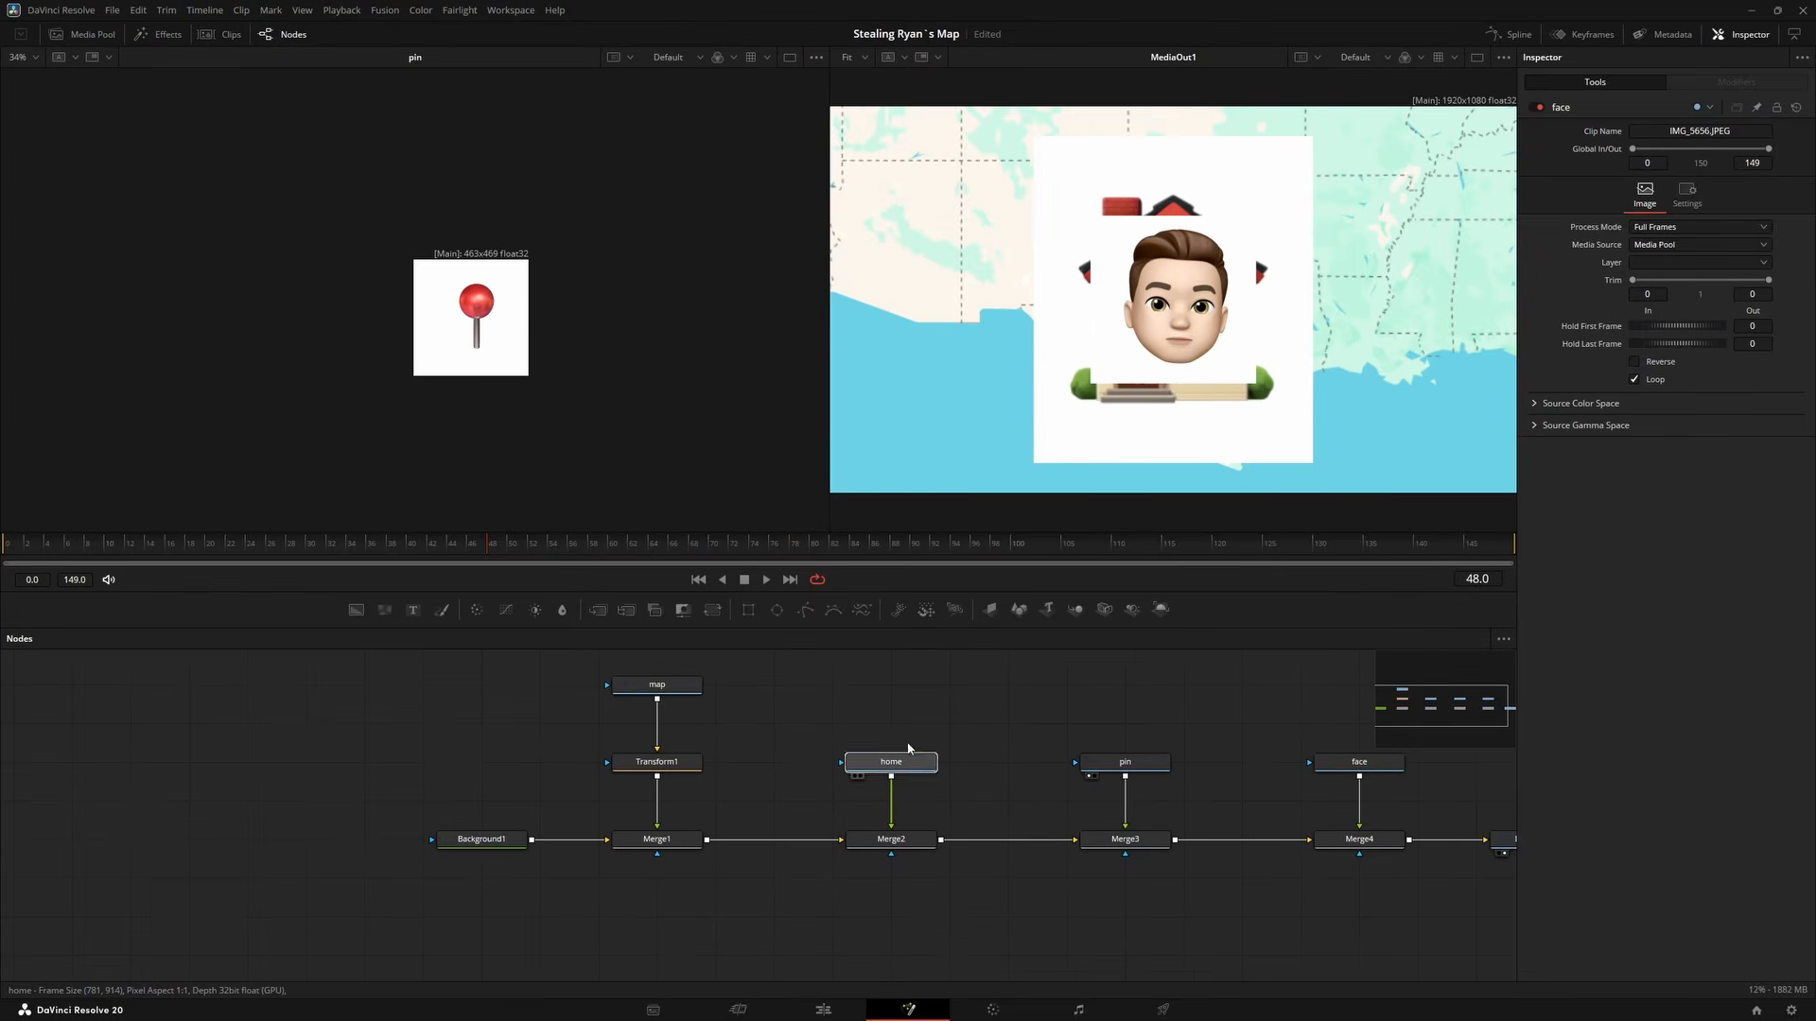
Make room above Merge2 and insert an HSL Keyer node between home and Merge2.
drag(905, 758, 905, 681)
drag(953, 725, 857, 700)
drag(1018, 770, 870, 721)
click(839, 750)
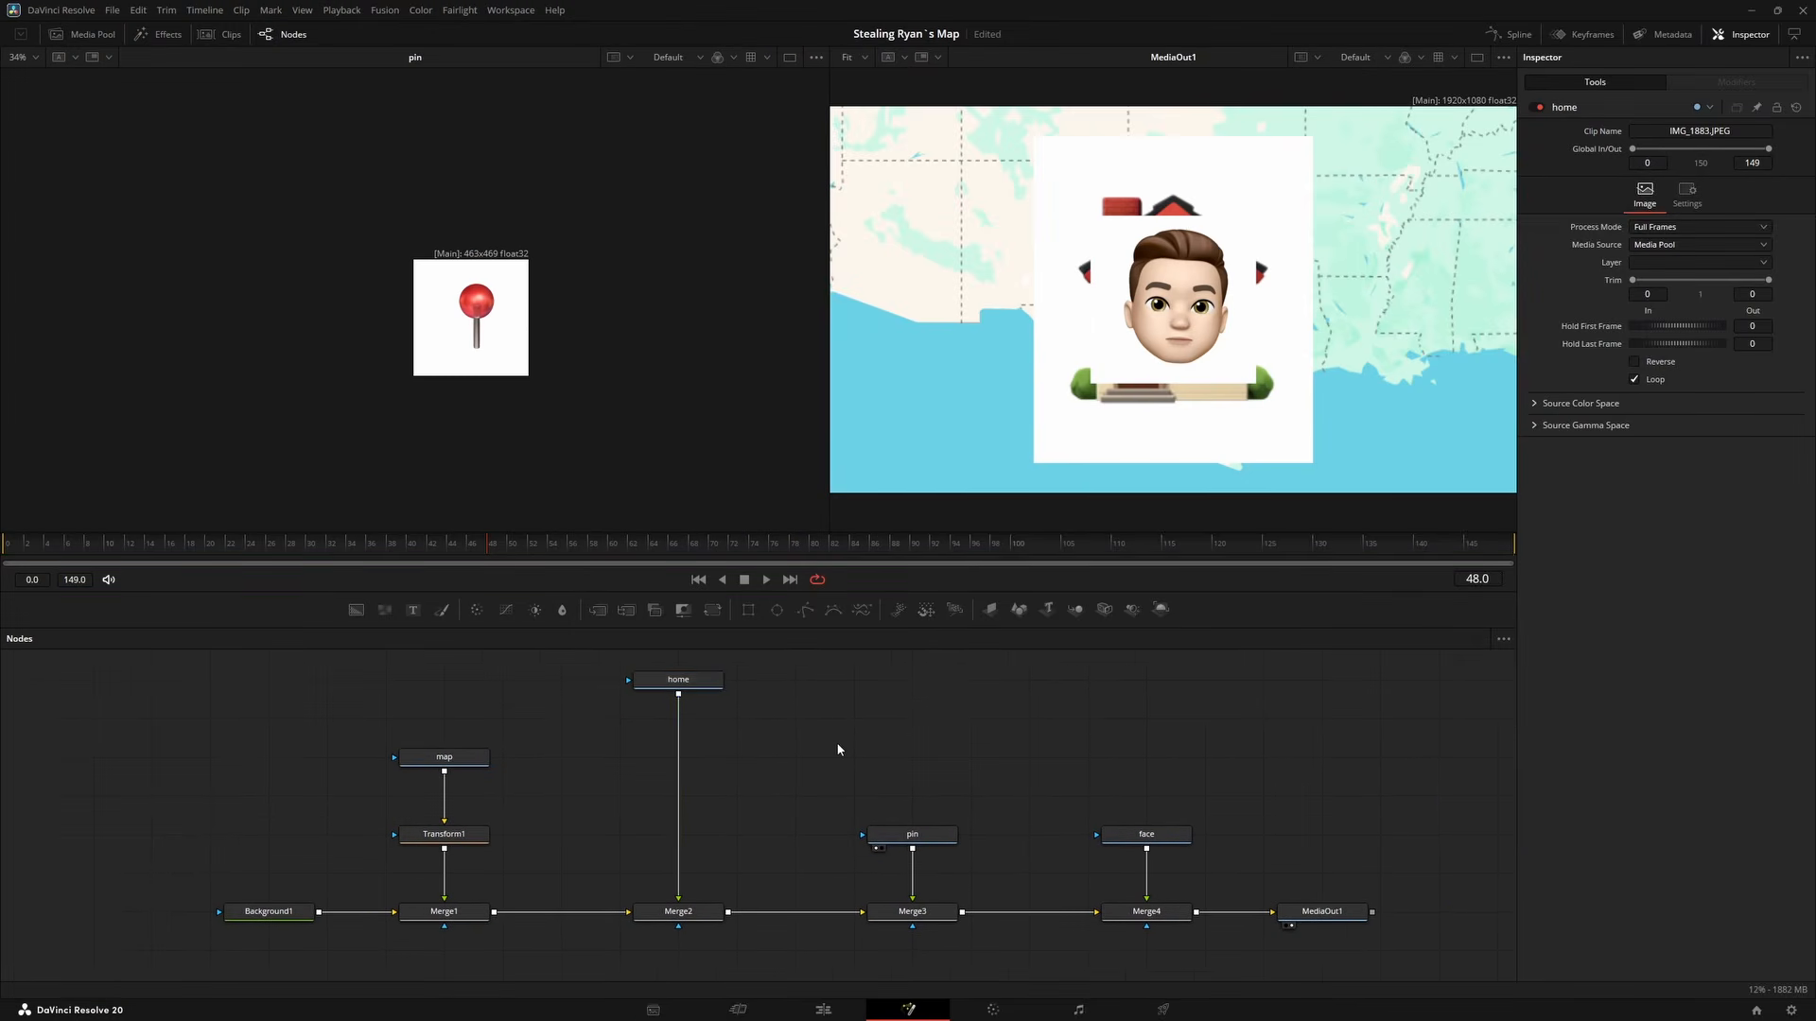
key(shift+space)
text(underla)
key(ctrl+a)
text(hsl)
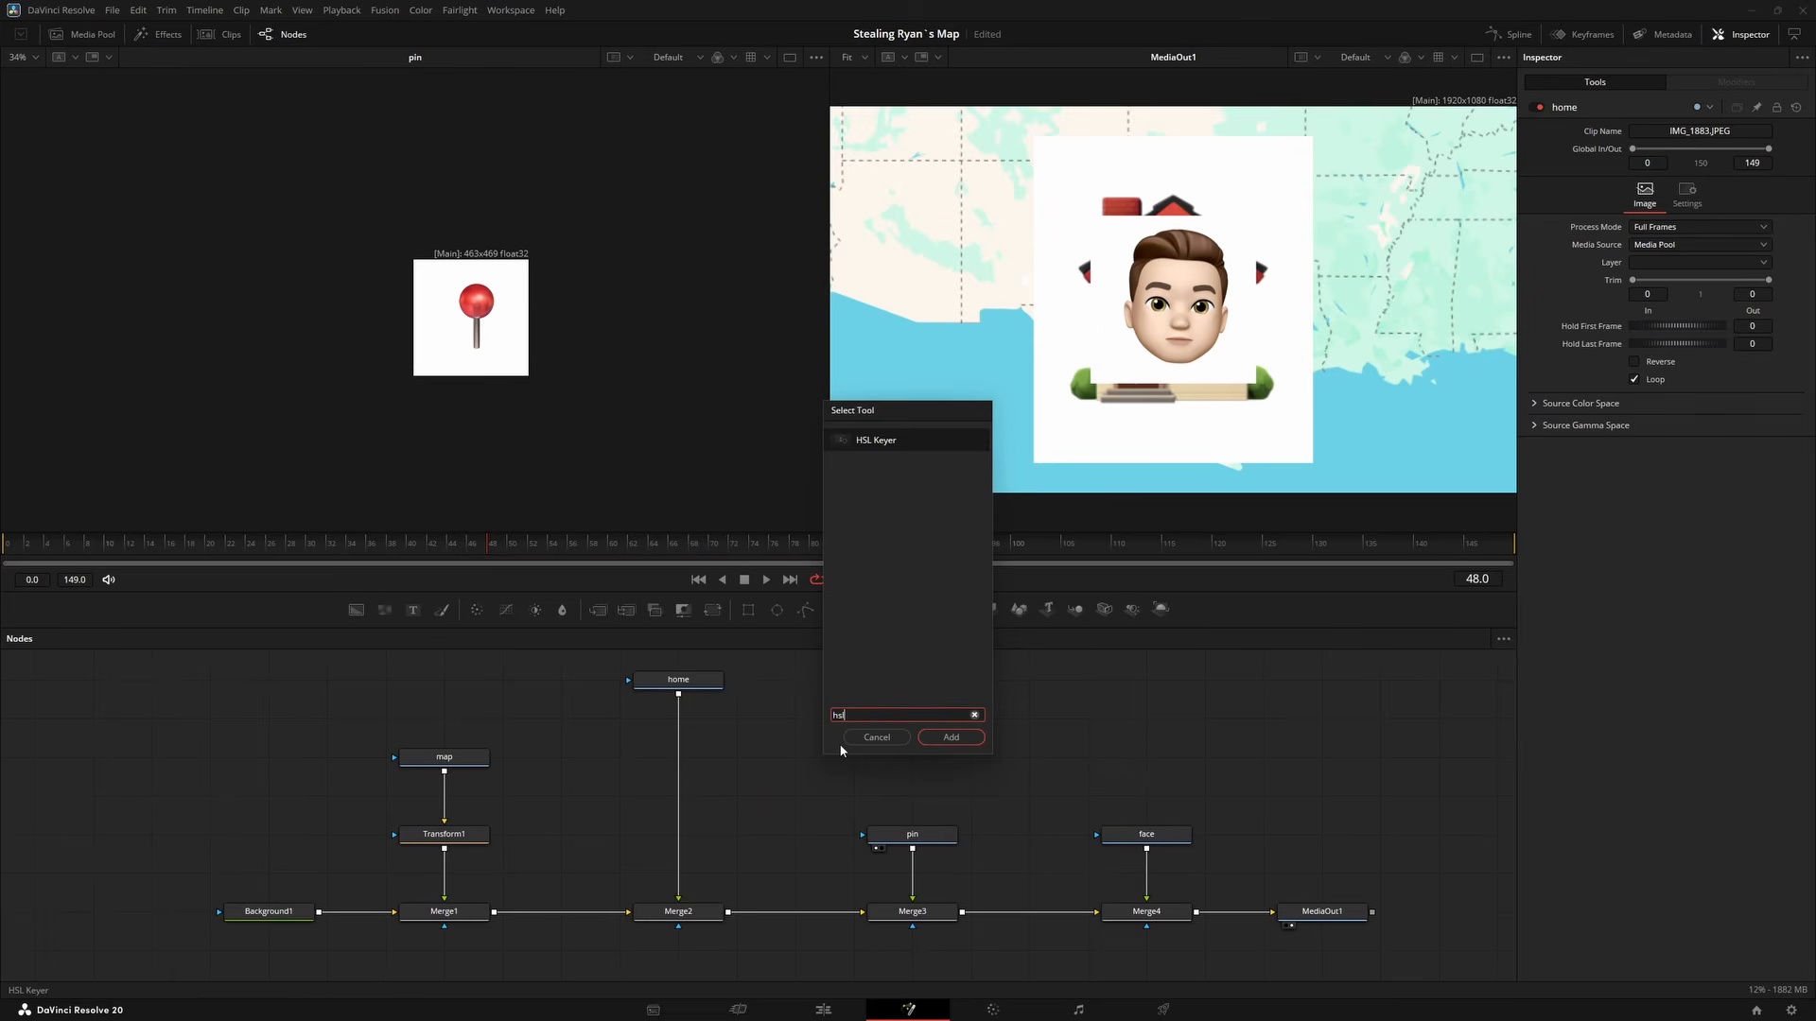
key(Return)
drag(841, 751, 680, 761)
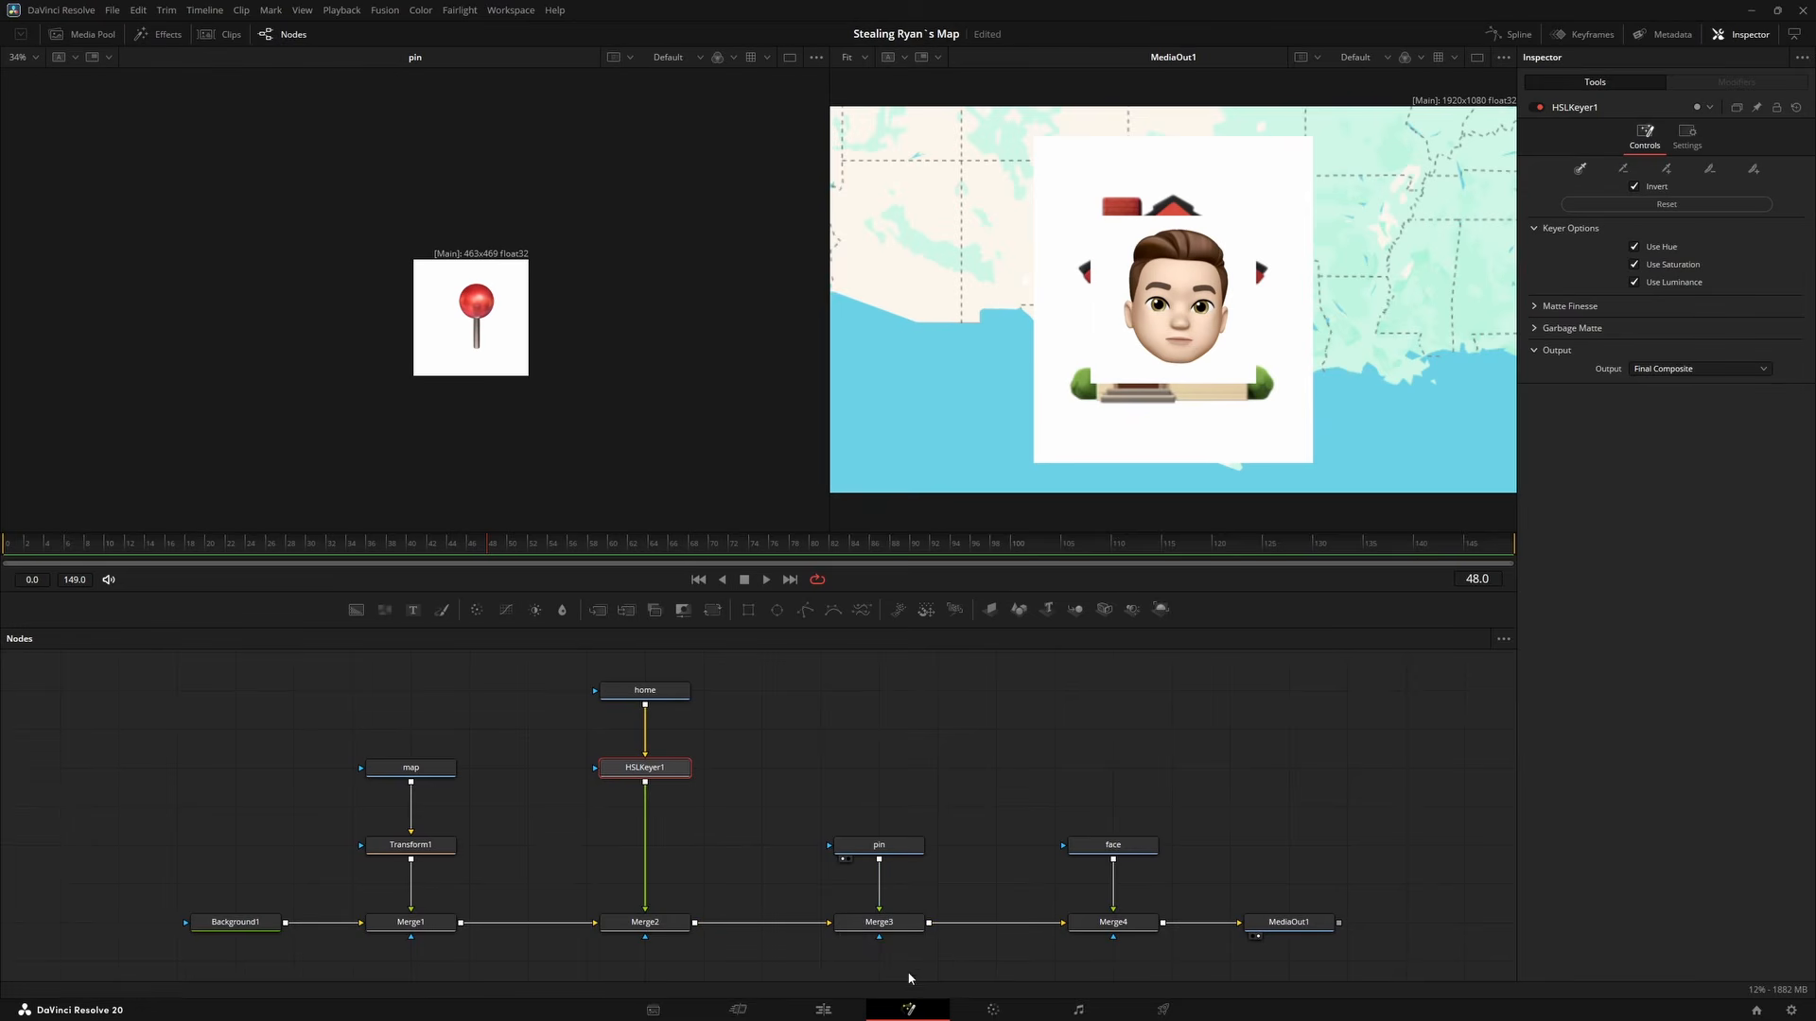
Disable Merge3 and Merge4 to hide the pin and face images.
click(893, 927)
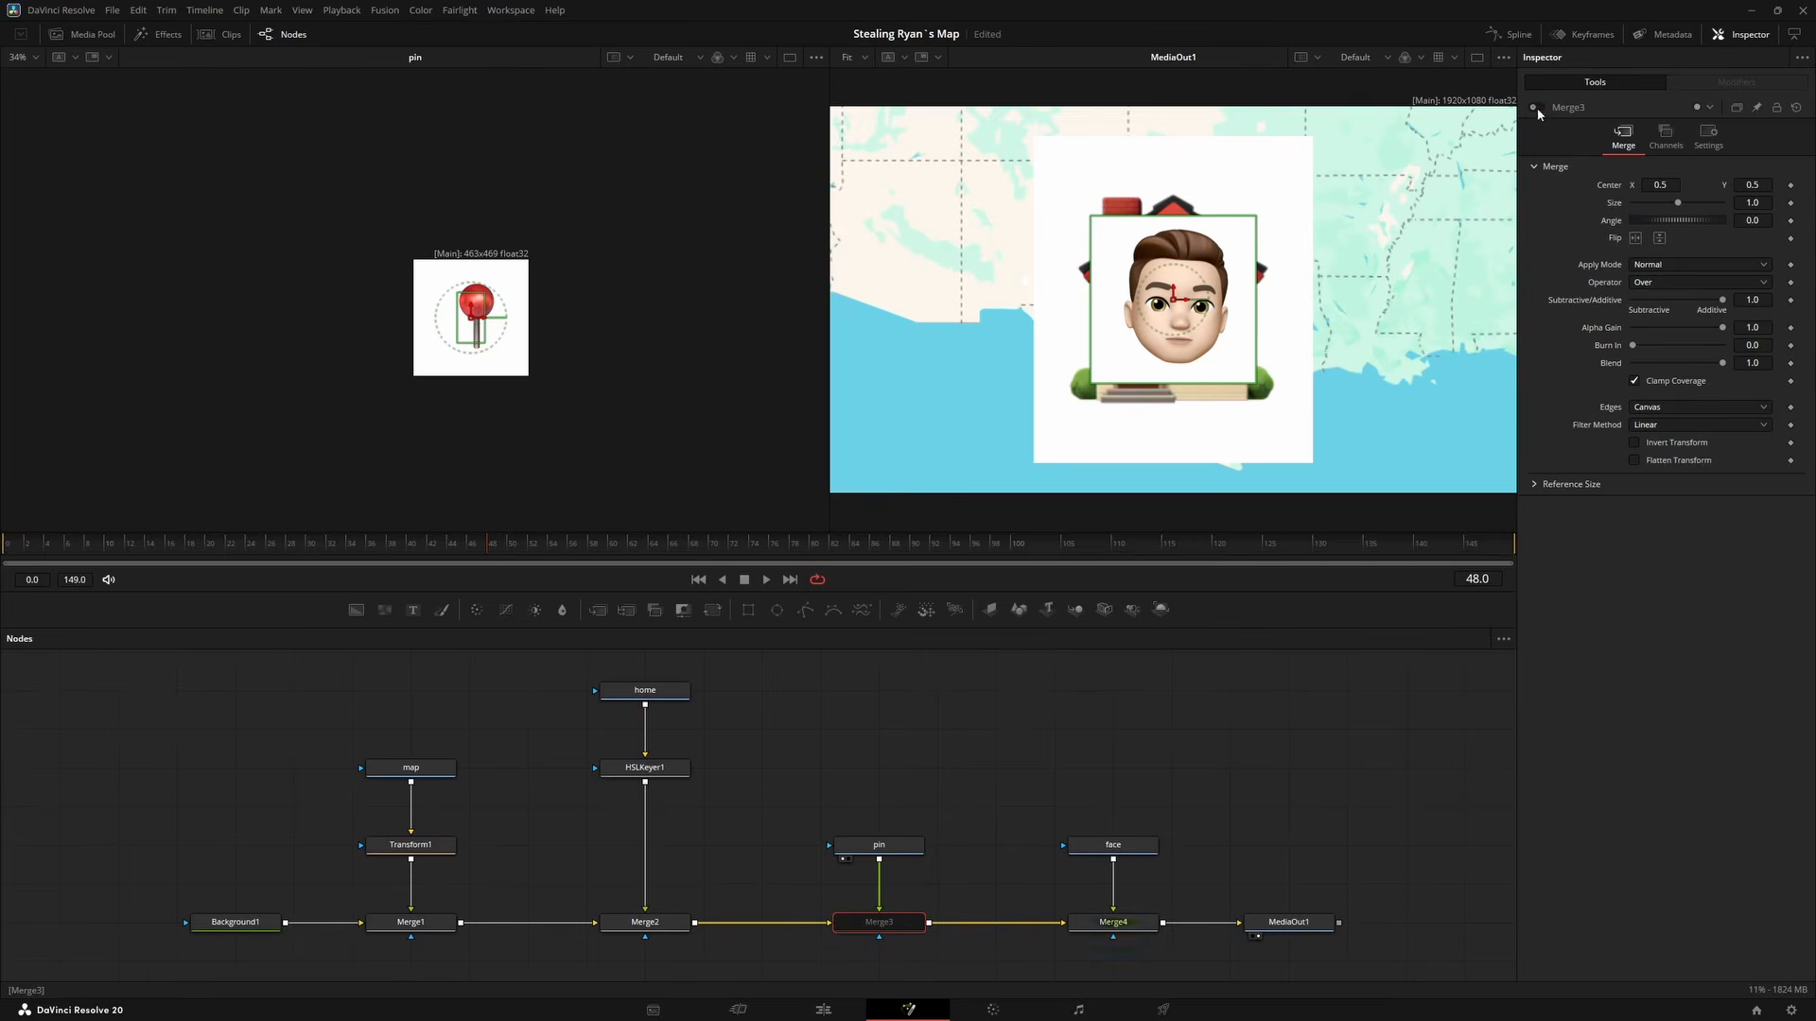
click(1145, 924)
key(ctrl+p)
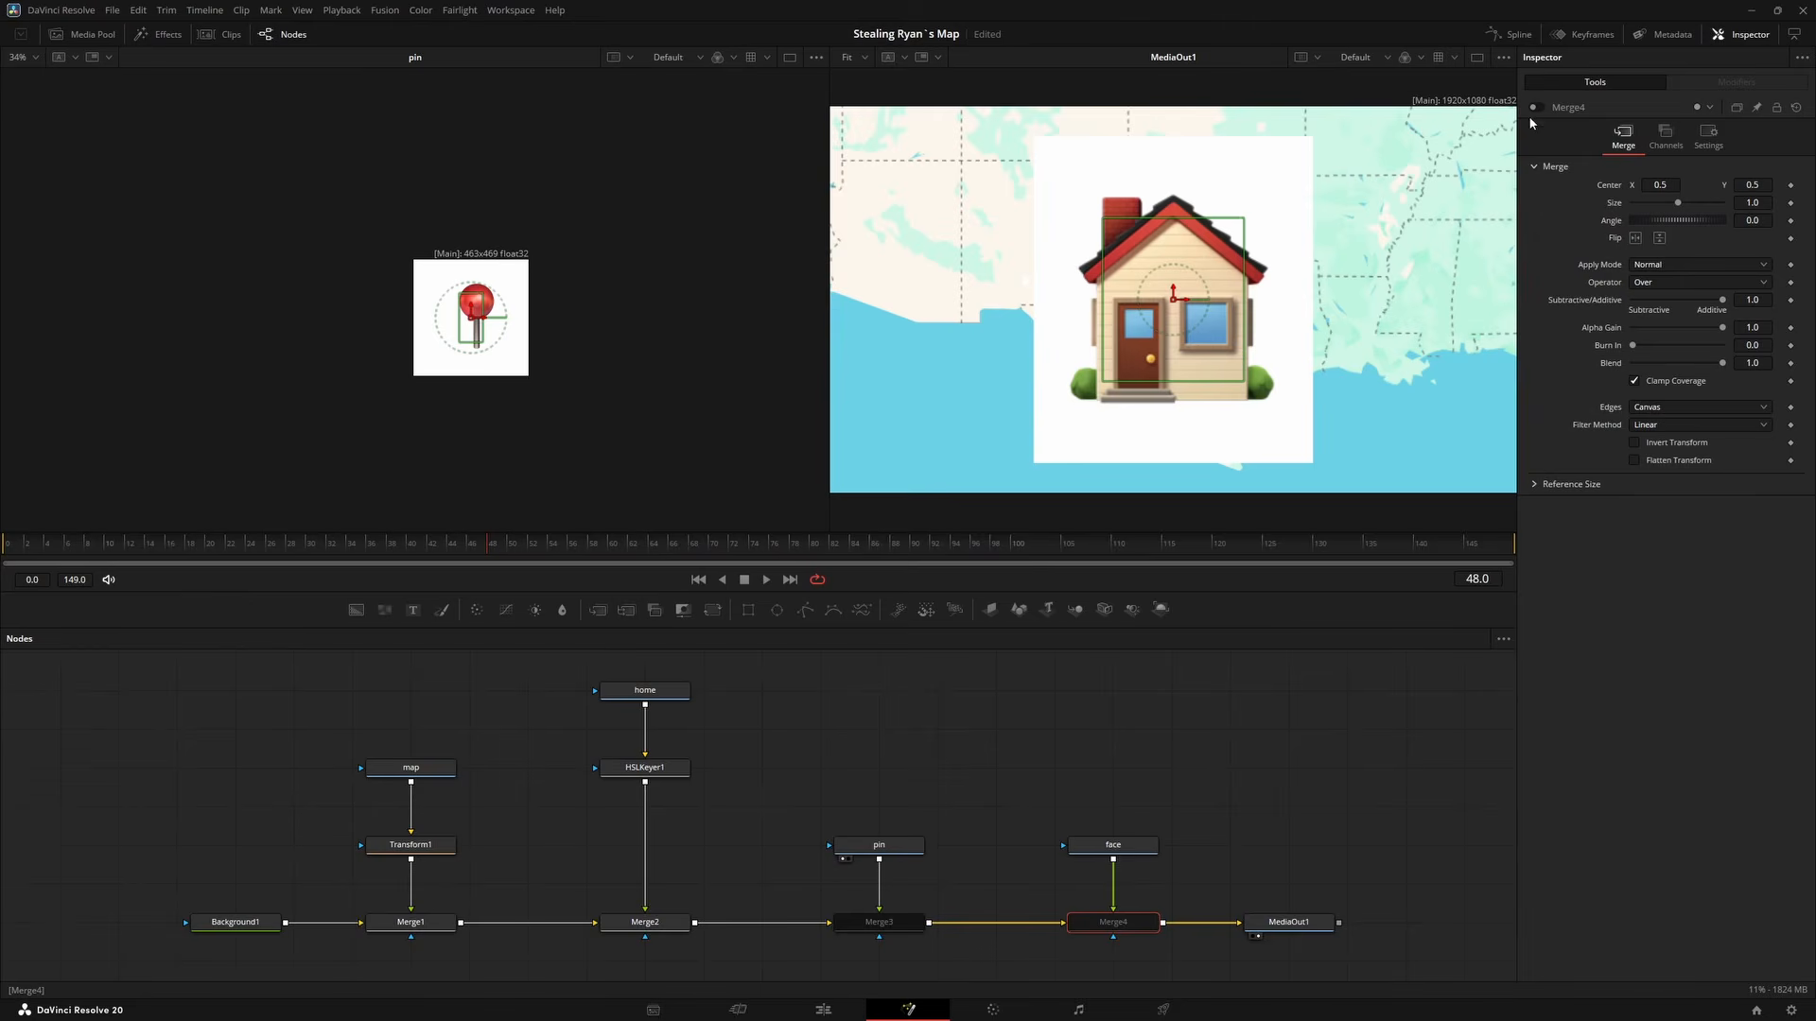
Select HSLKeyer1 and switch to a single viewer showing the MediaOut1 composite.
scroll(937, 775, left, 5)
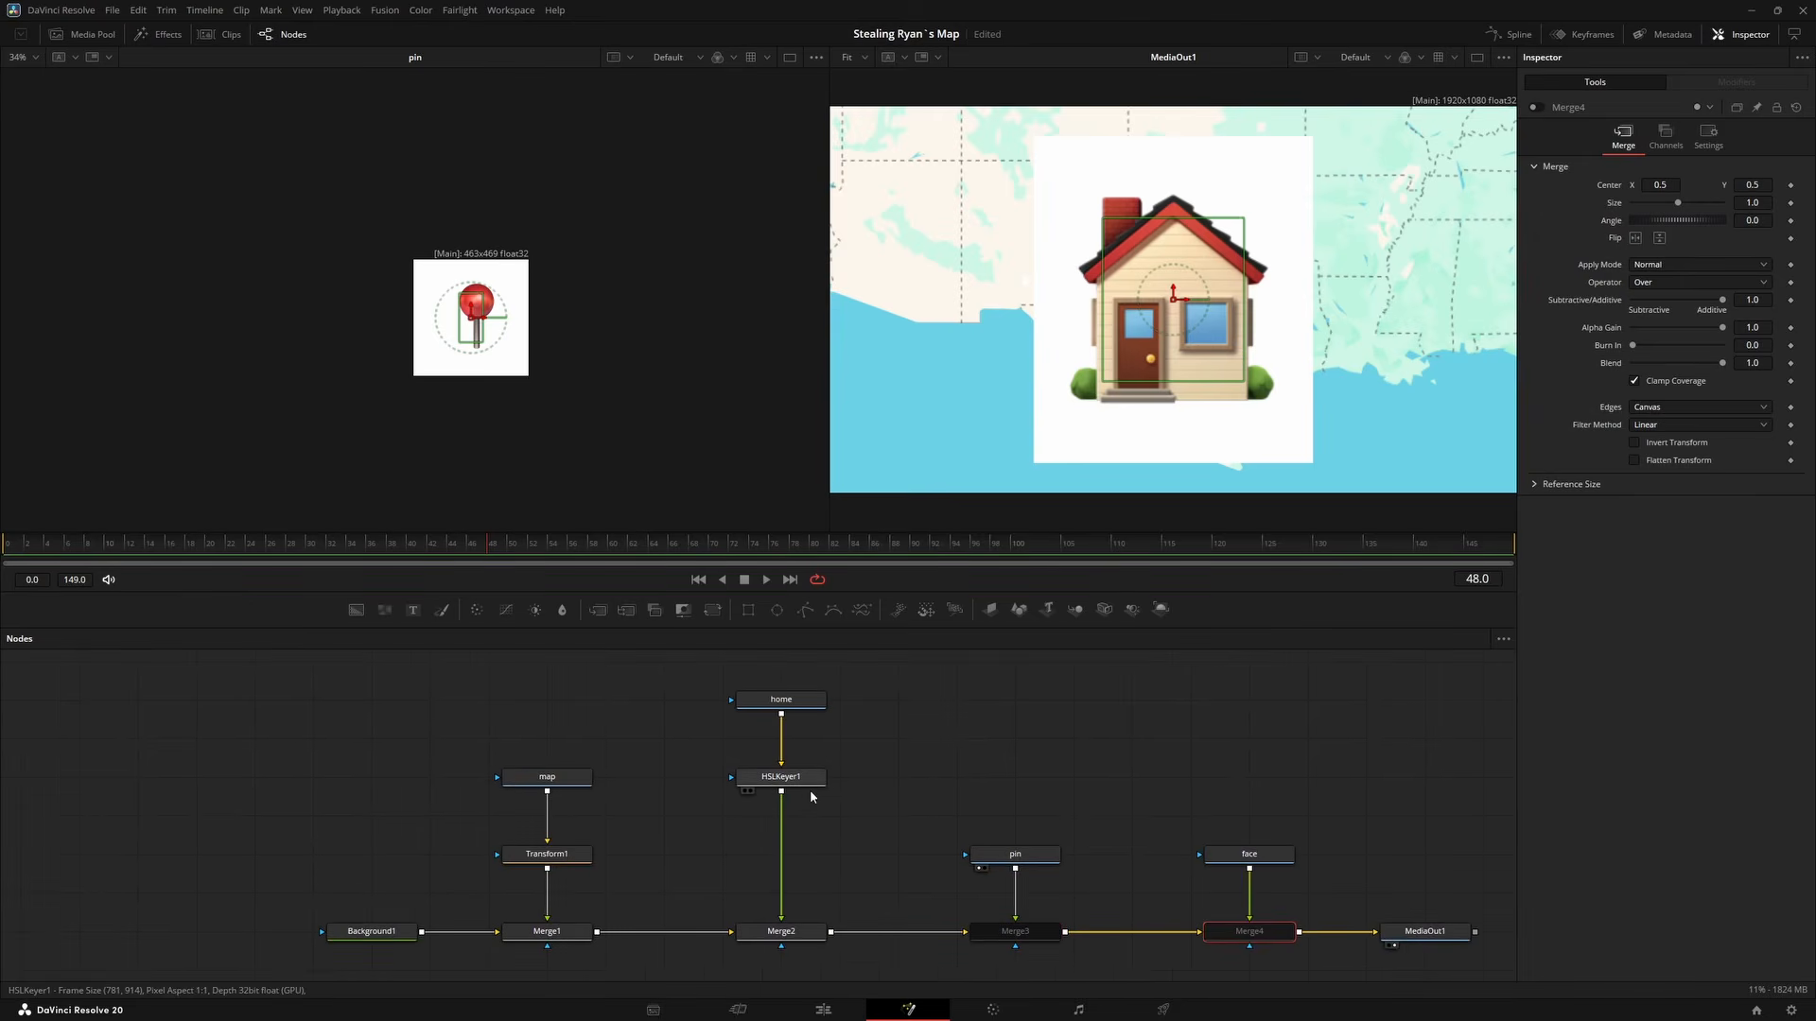
click(806, 781)
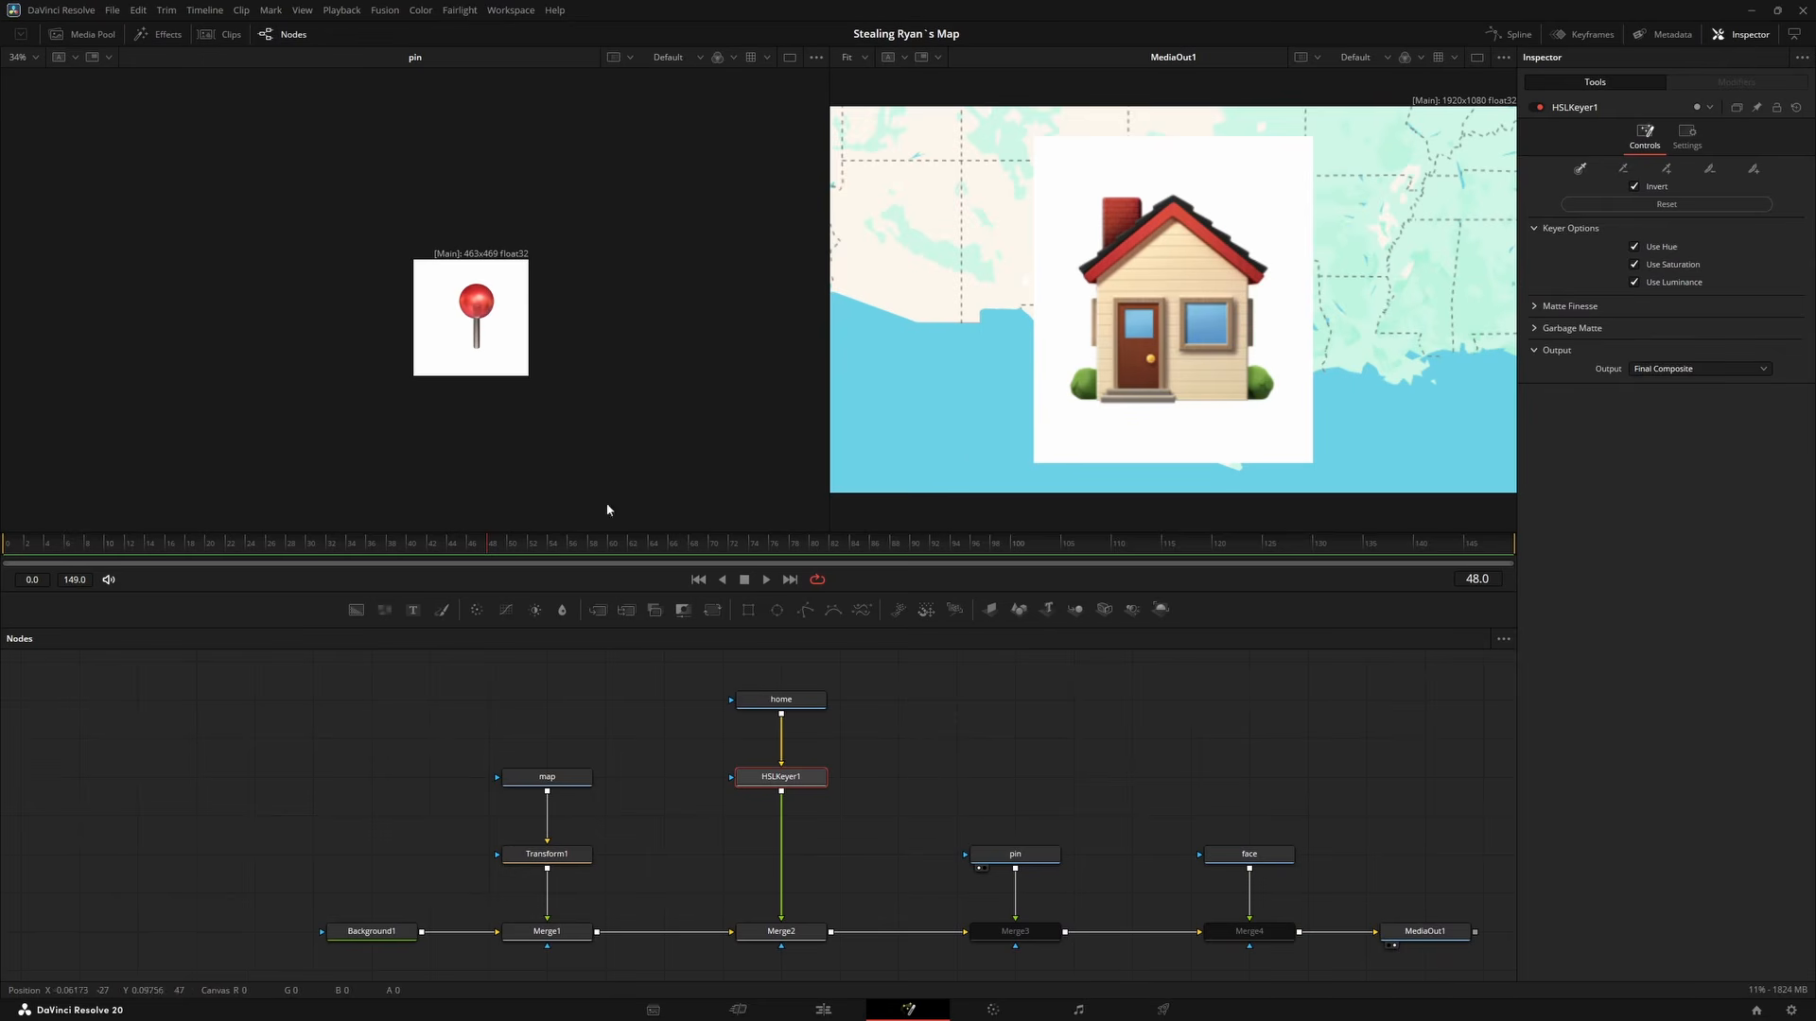
click(1477, 62)
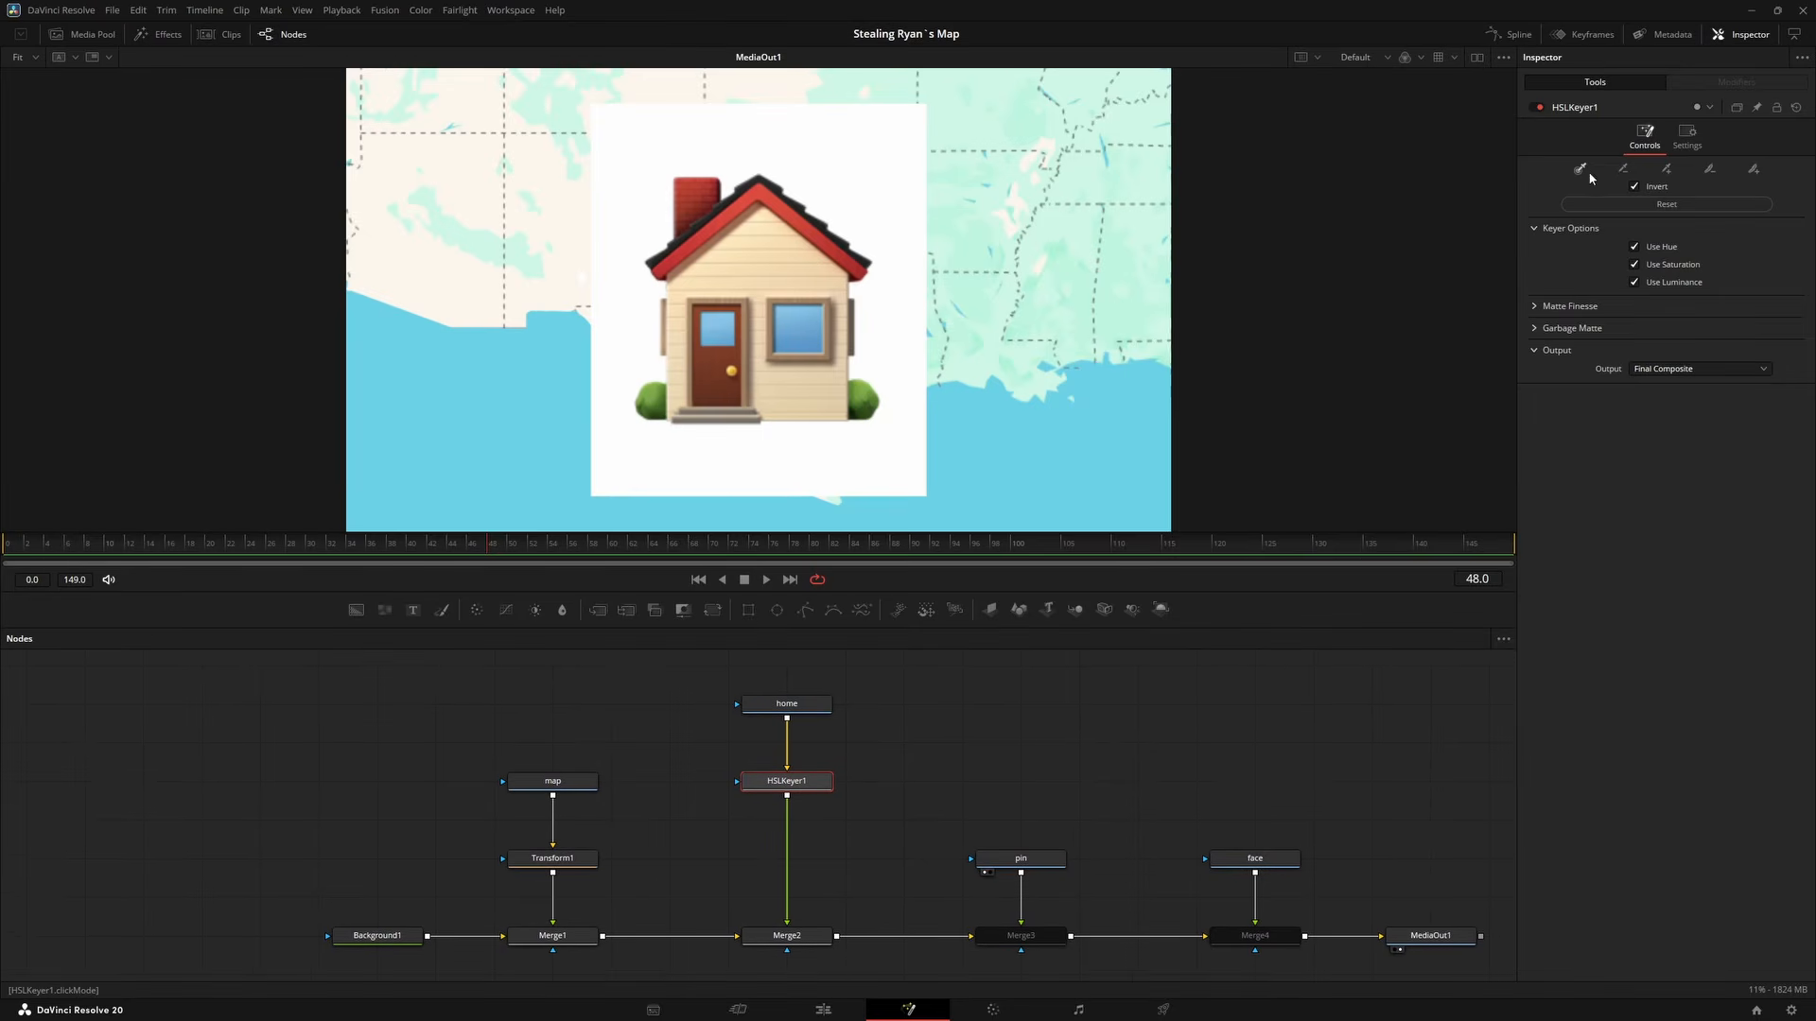
Key out the white background around the house with HSLKeyer1 and set its matte's Clean Black to 67.7.
drag(1581, 173, 873, 461)
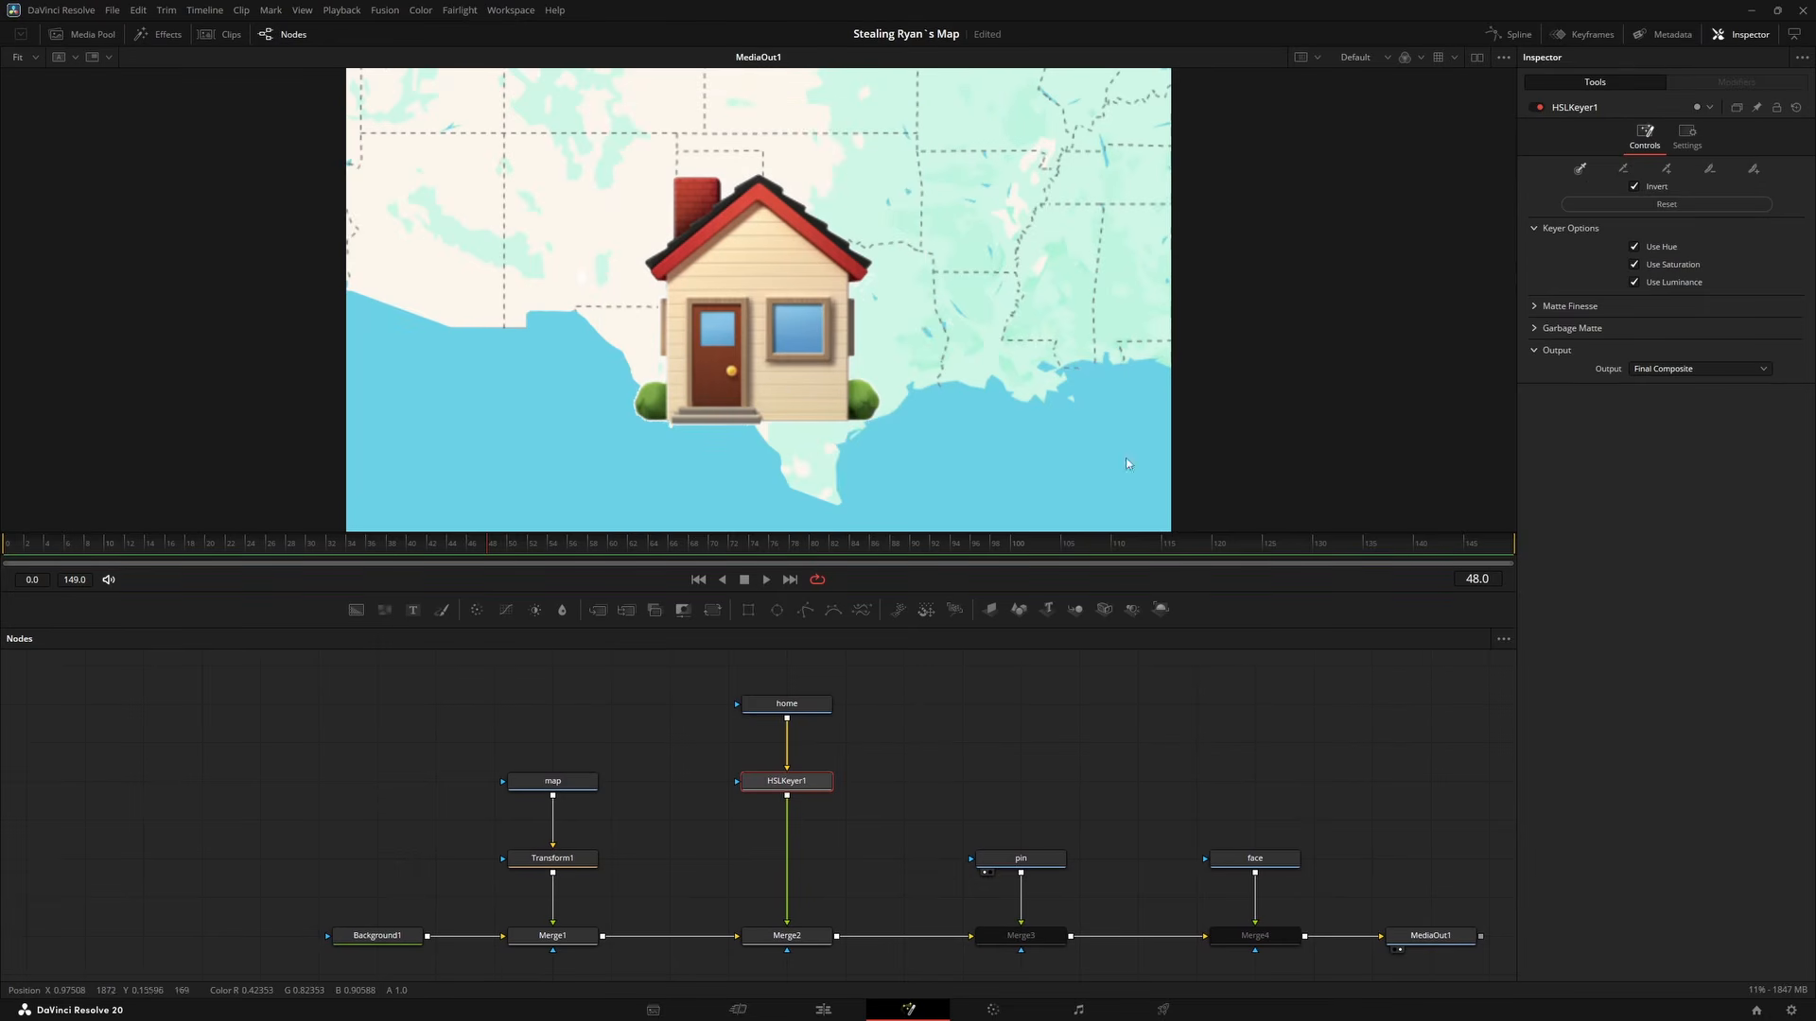
scroll(776, 387, up, 5)
drag(380, 342, 760, 266)
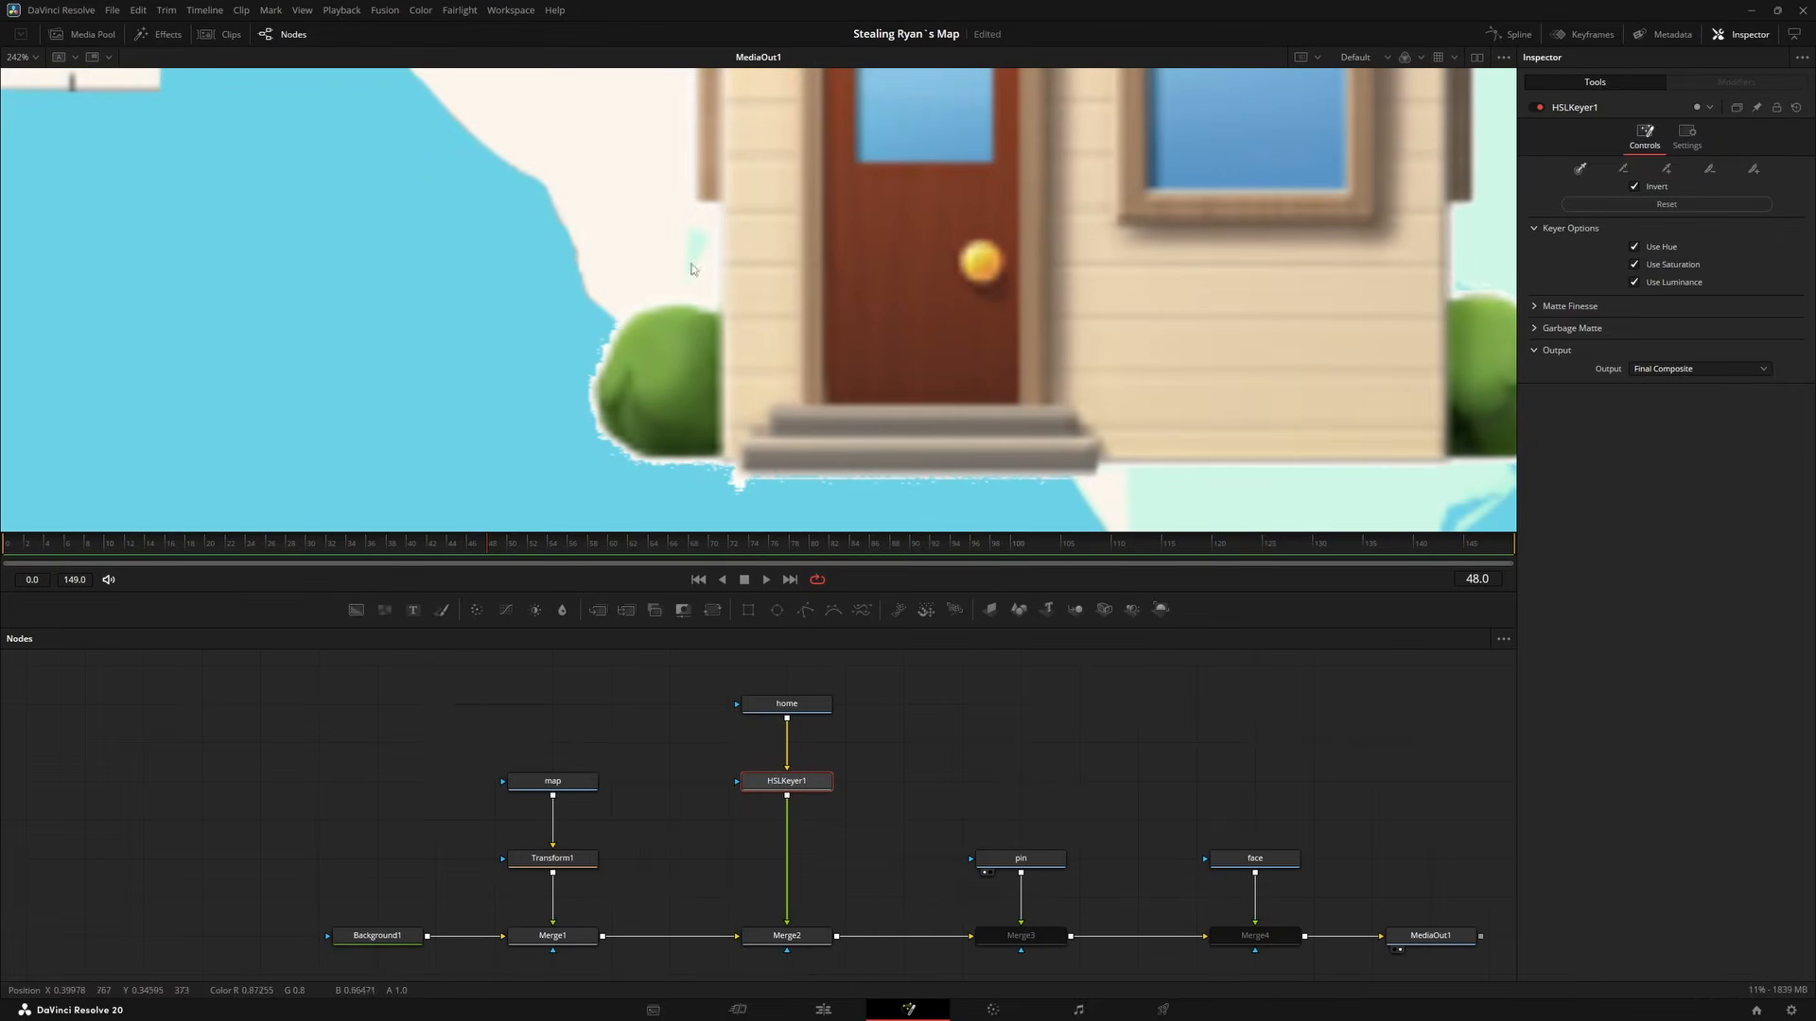
drag(1188, 383, 880, 423)
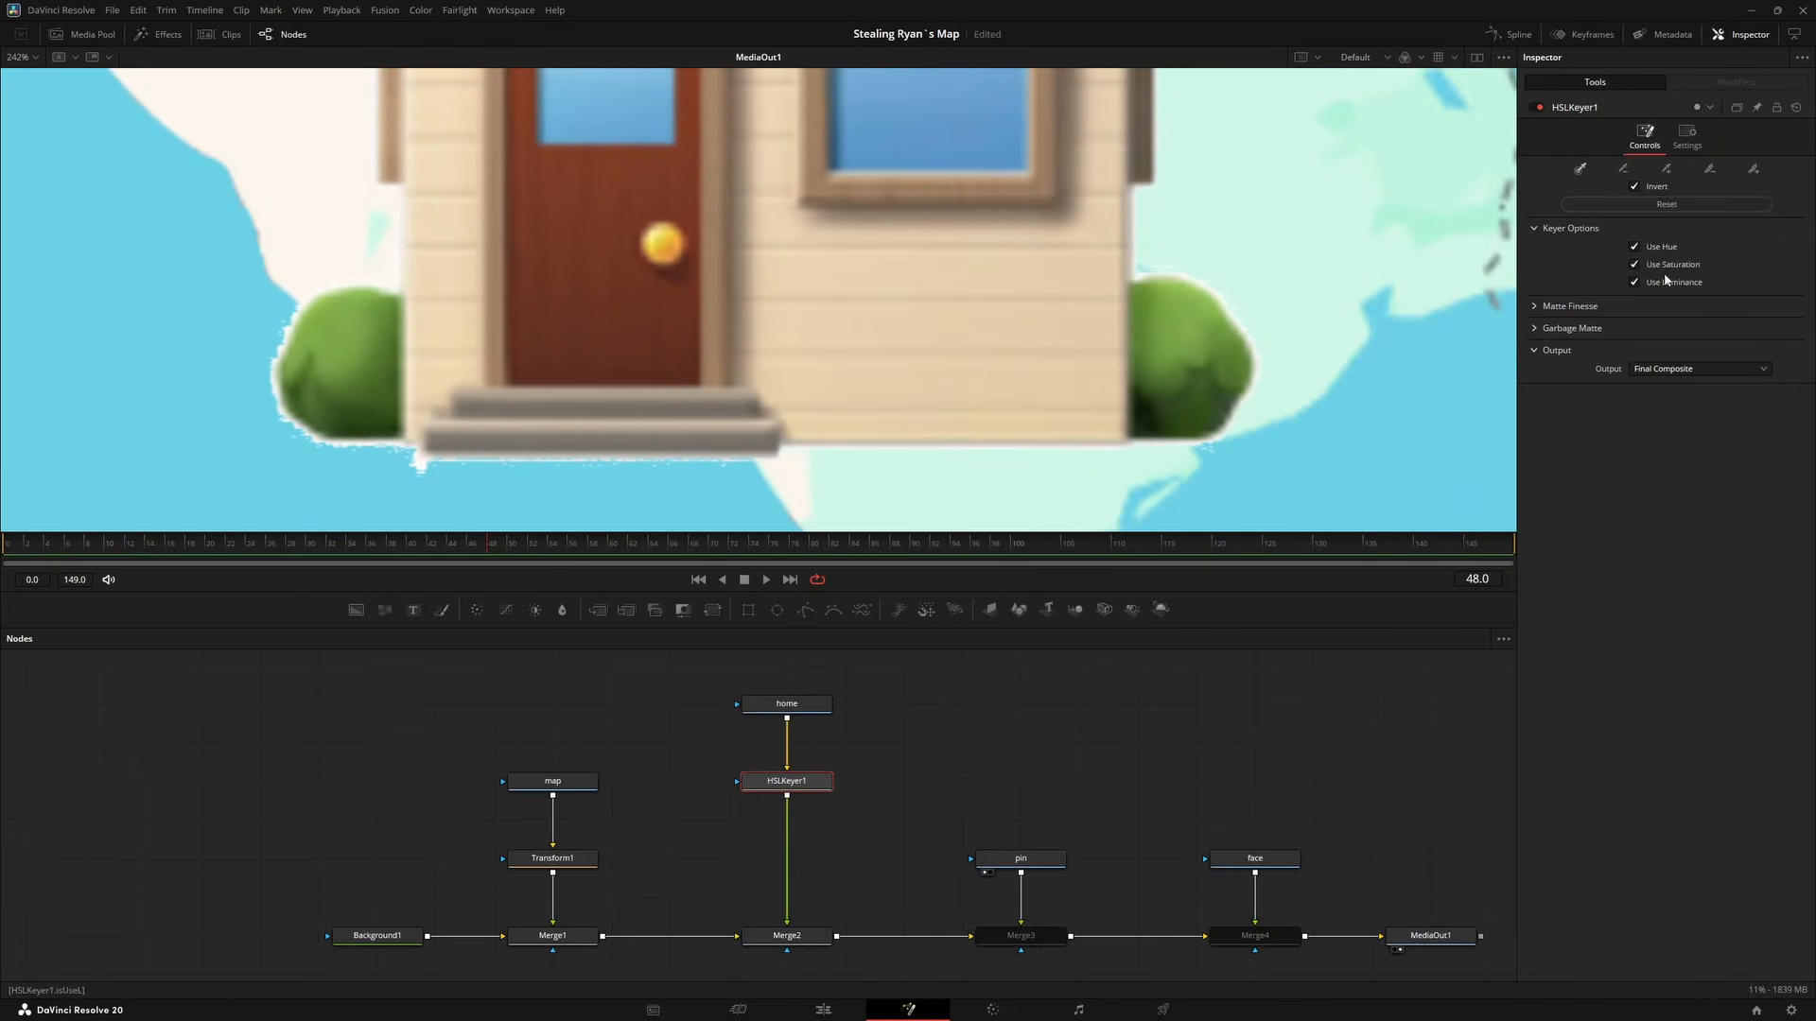
click(1536, 306)
drag(1633, 361, 1693, 362)
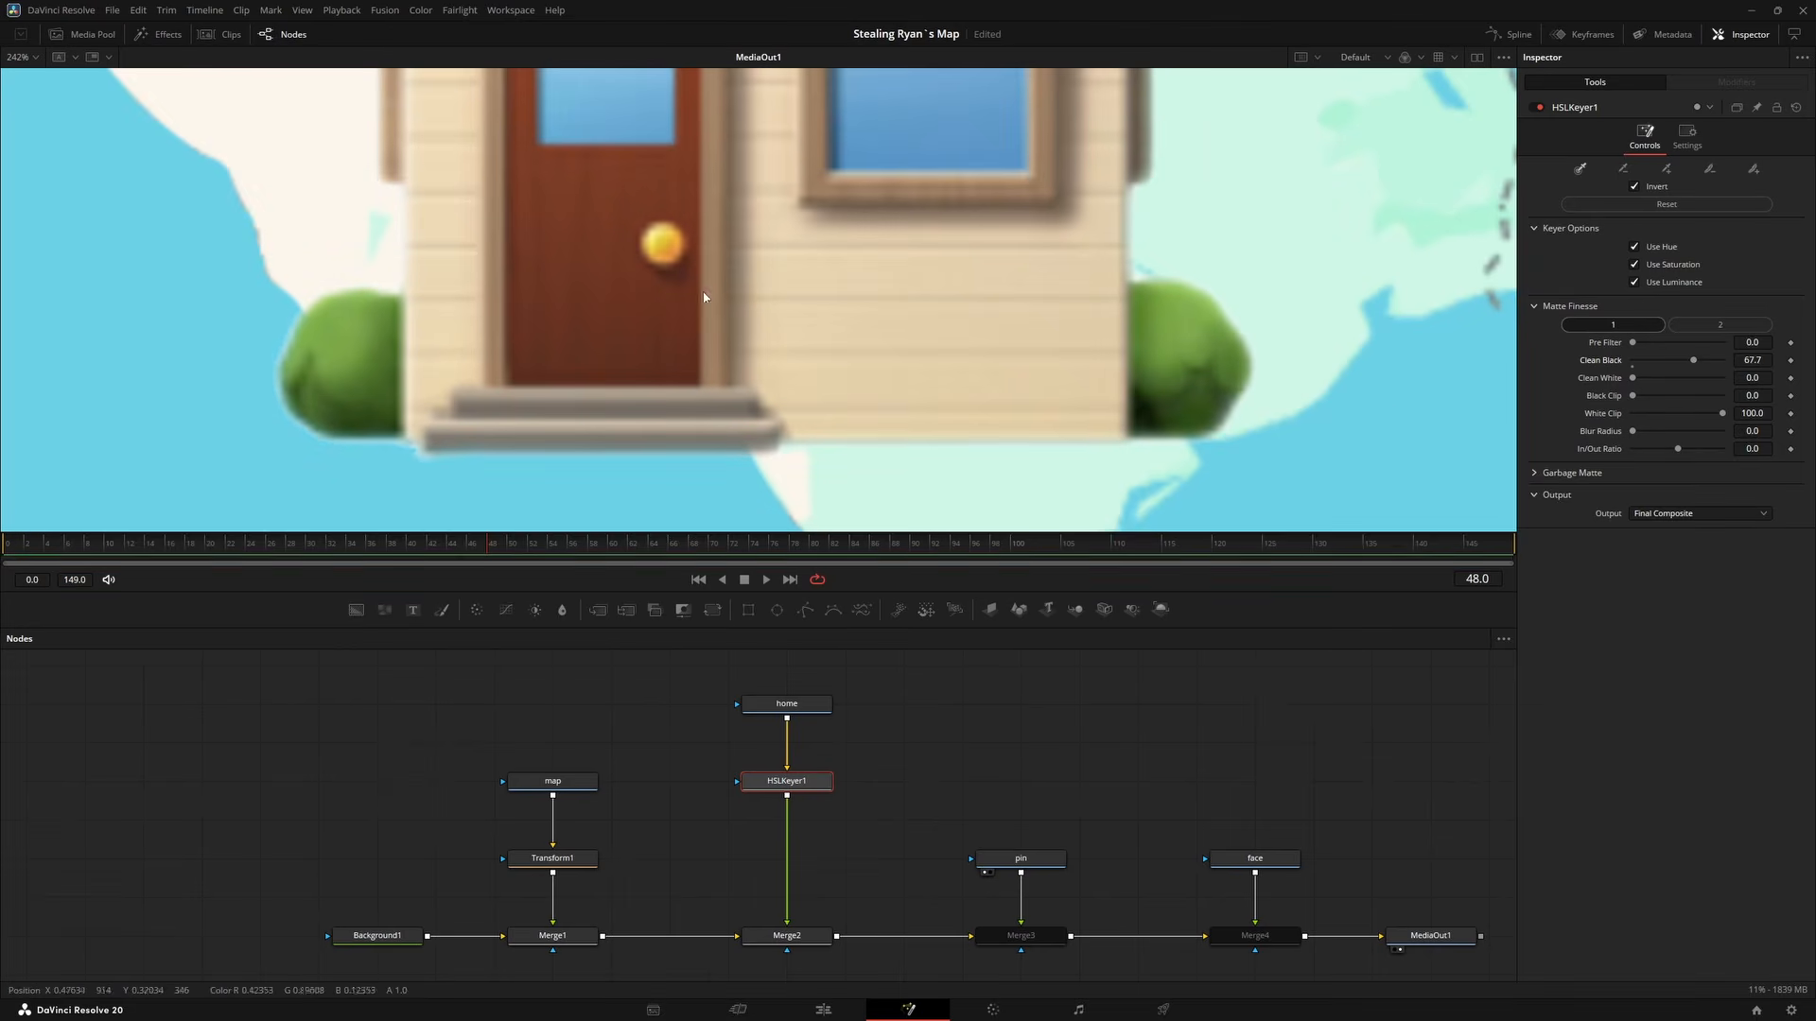
Lower home and HSLKeyer1 closer to Merge2, and disable Merge2 to hide the house.
drag(795, 779, 795, 817)
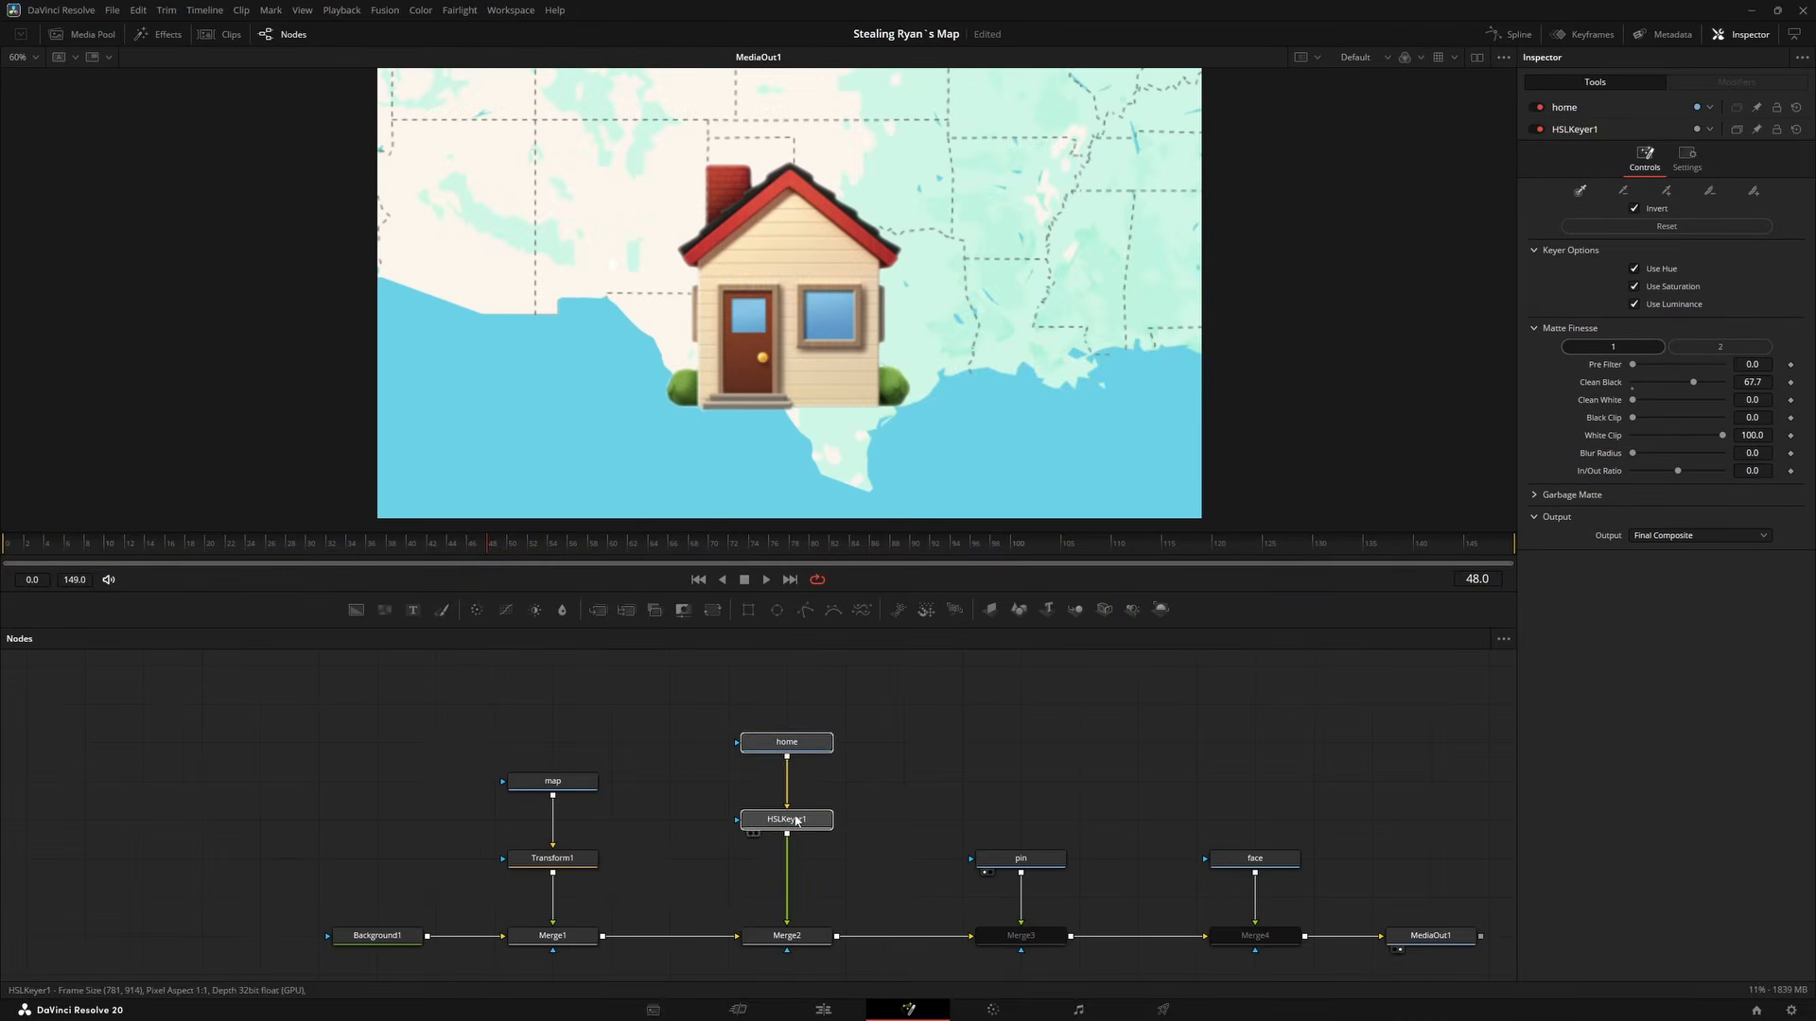
click(802, 936)
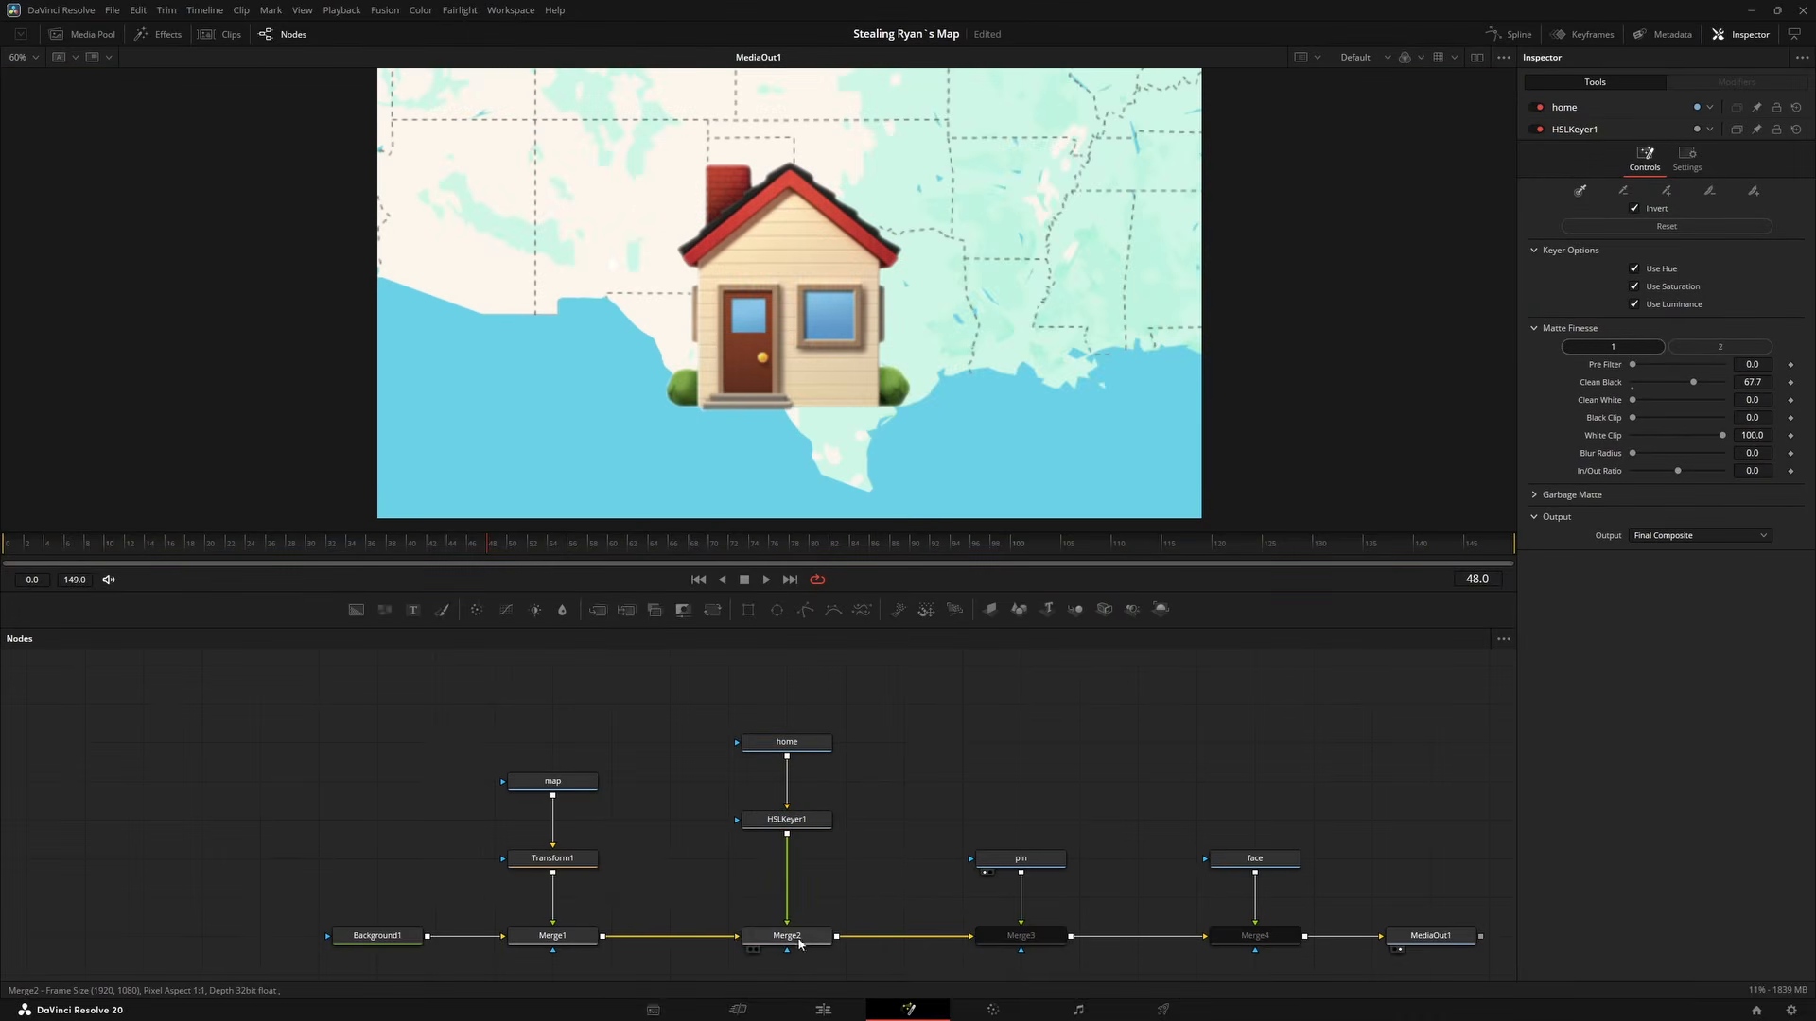
click(1537, 107)
Raise the pin node to make room above Merge3 and enable Merge3.
drag(1021, 861, 1021, 744)
click(1021, 935)
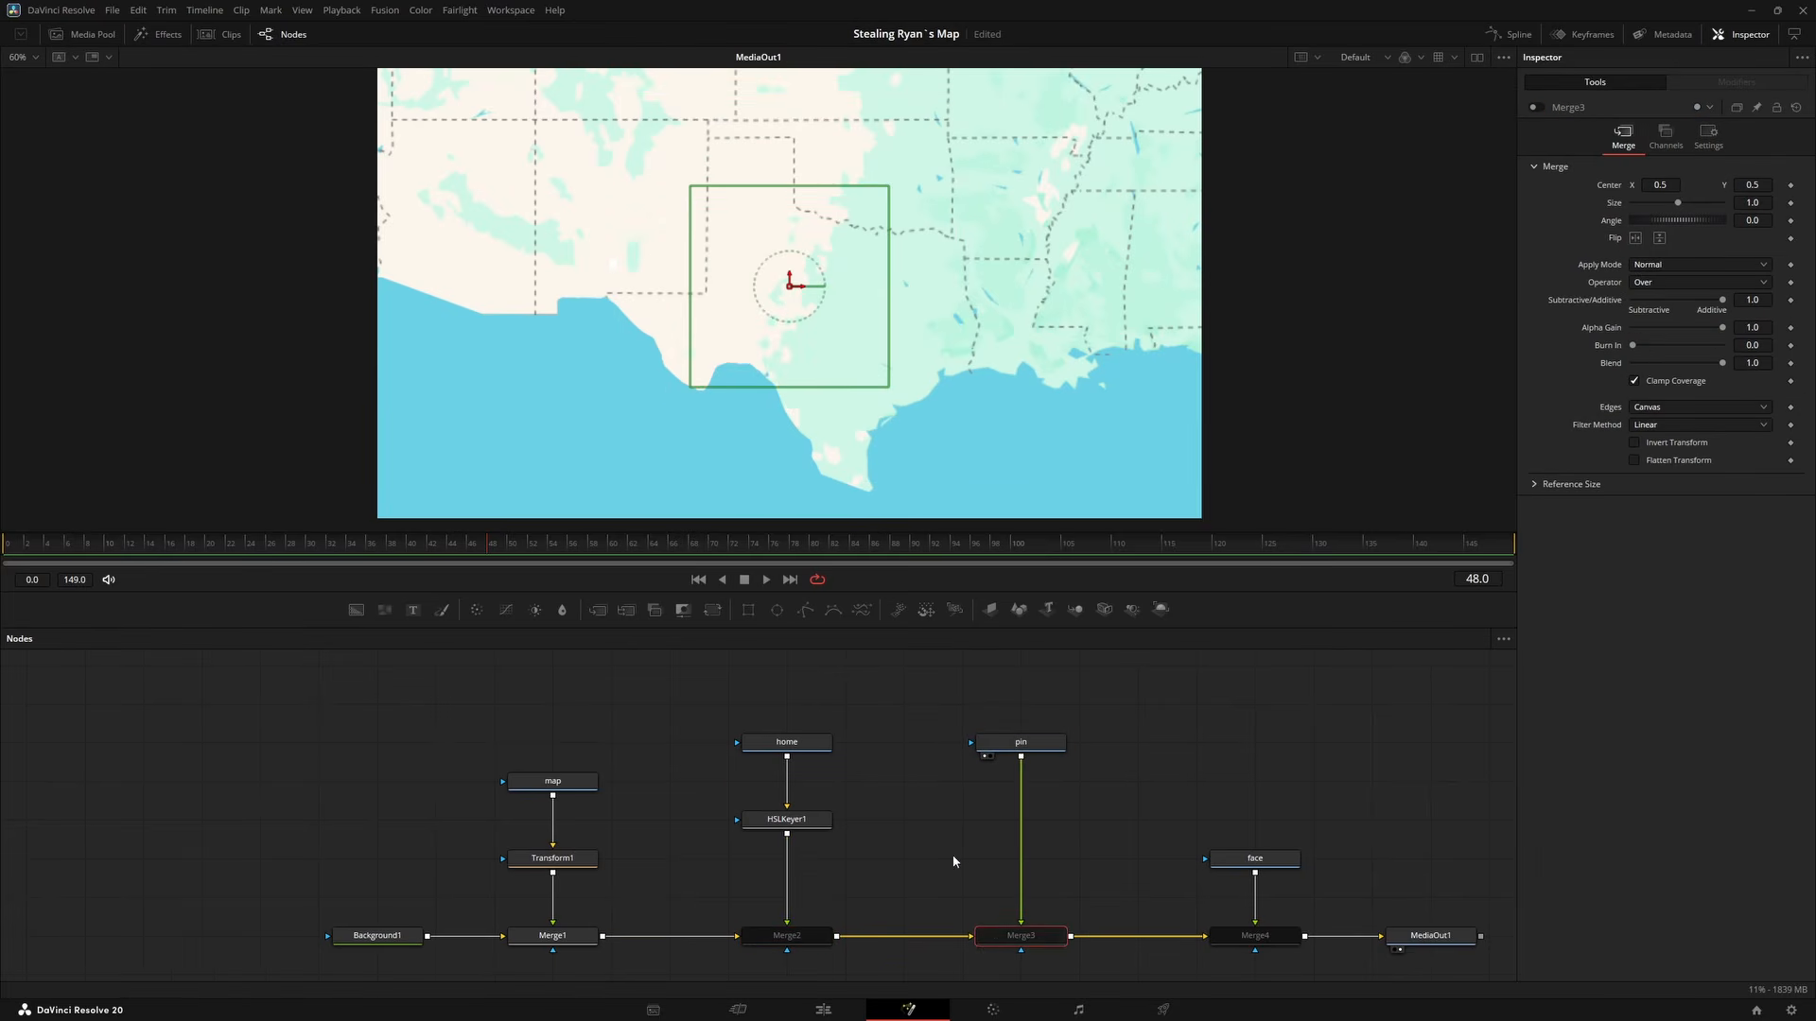
click(1533, 107)
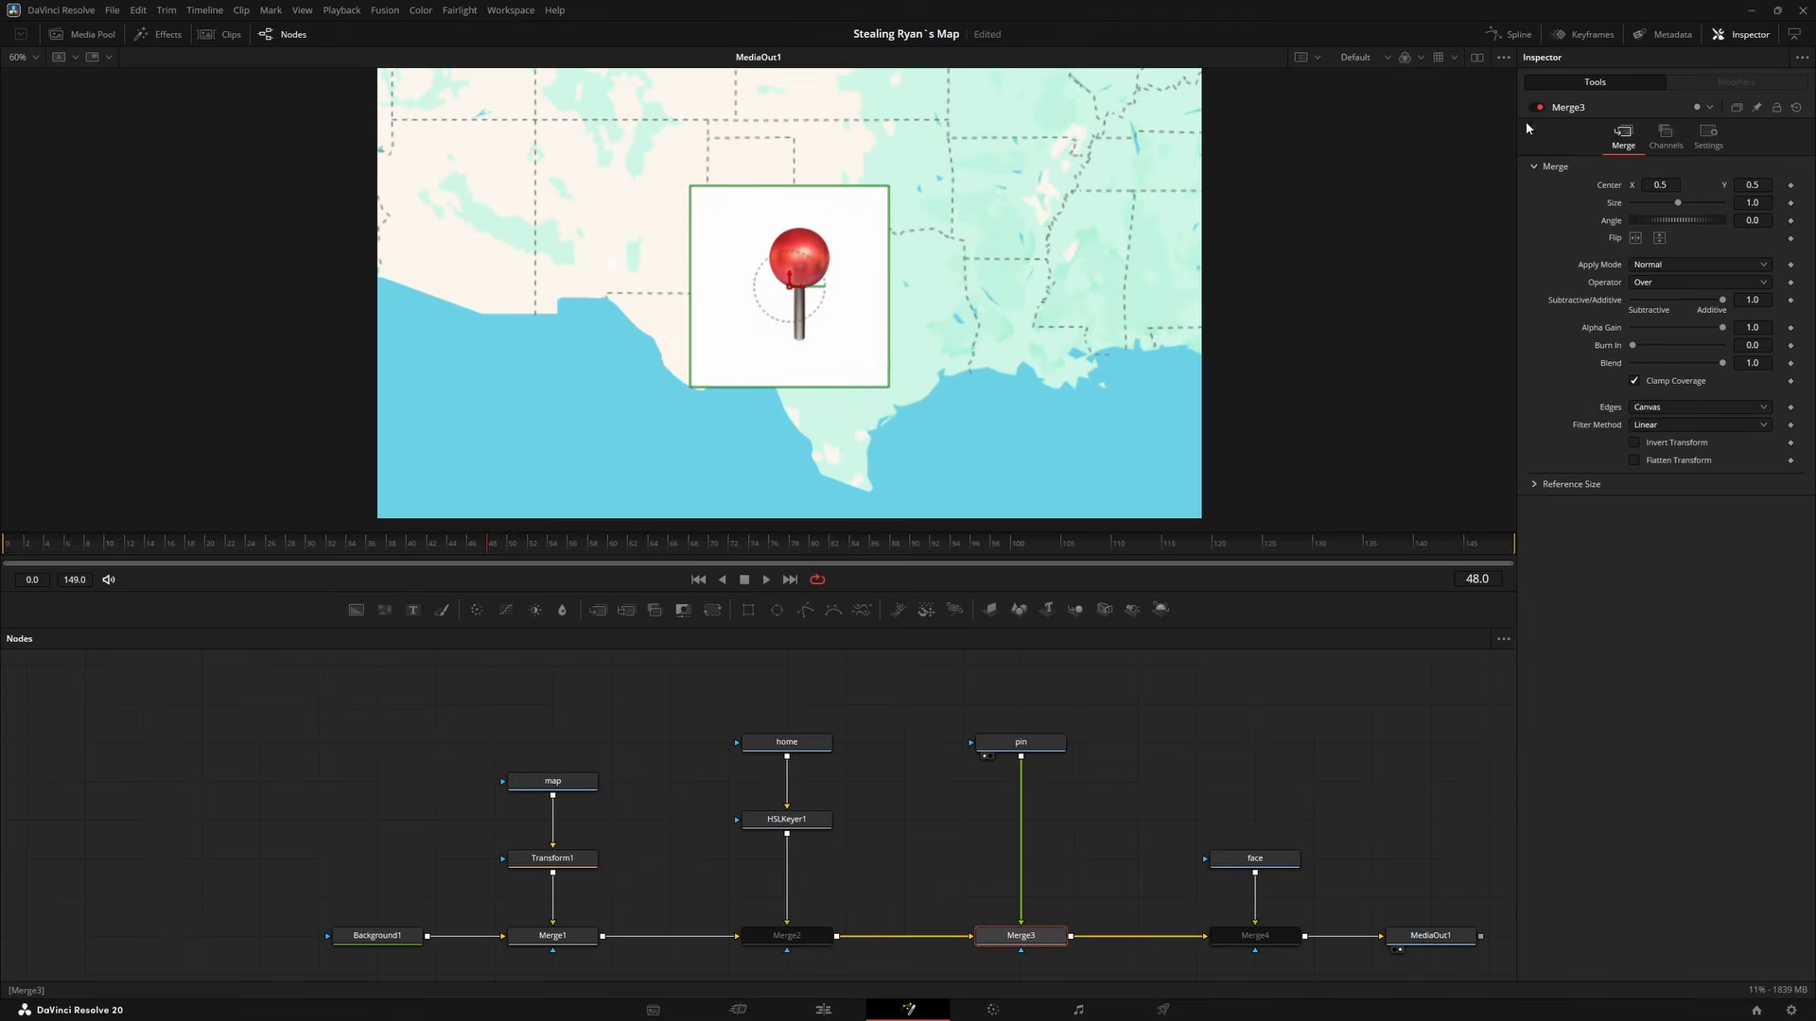
Copy HSLKeyer1 with its settings and insert the duplicate between pin and Merge3.
click(799, 818)
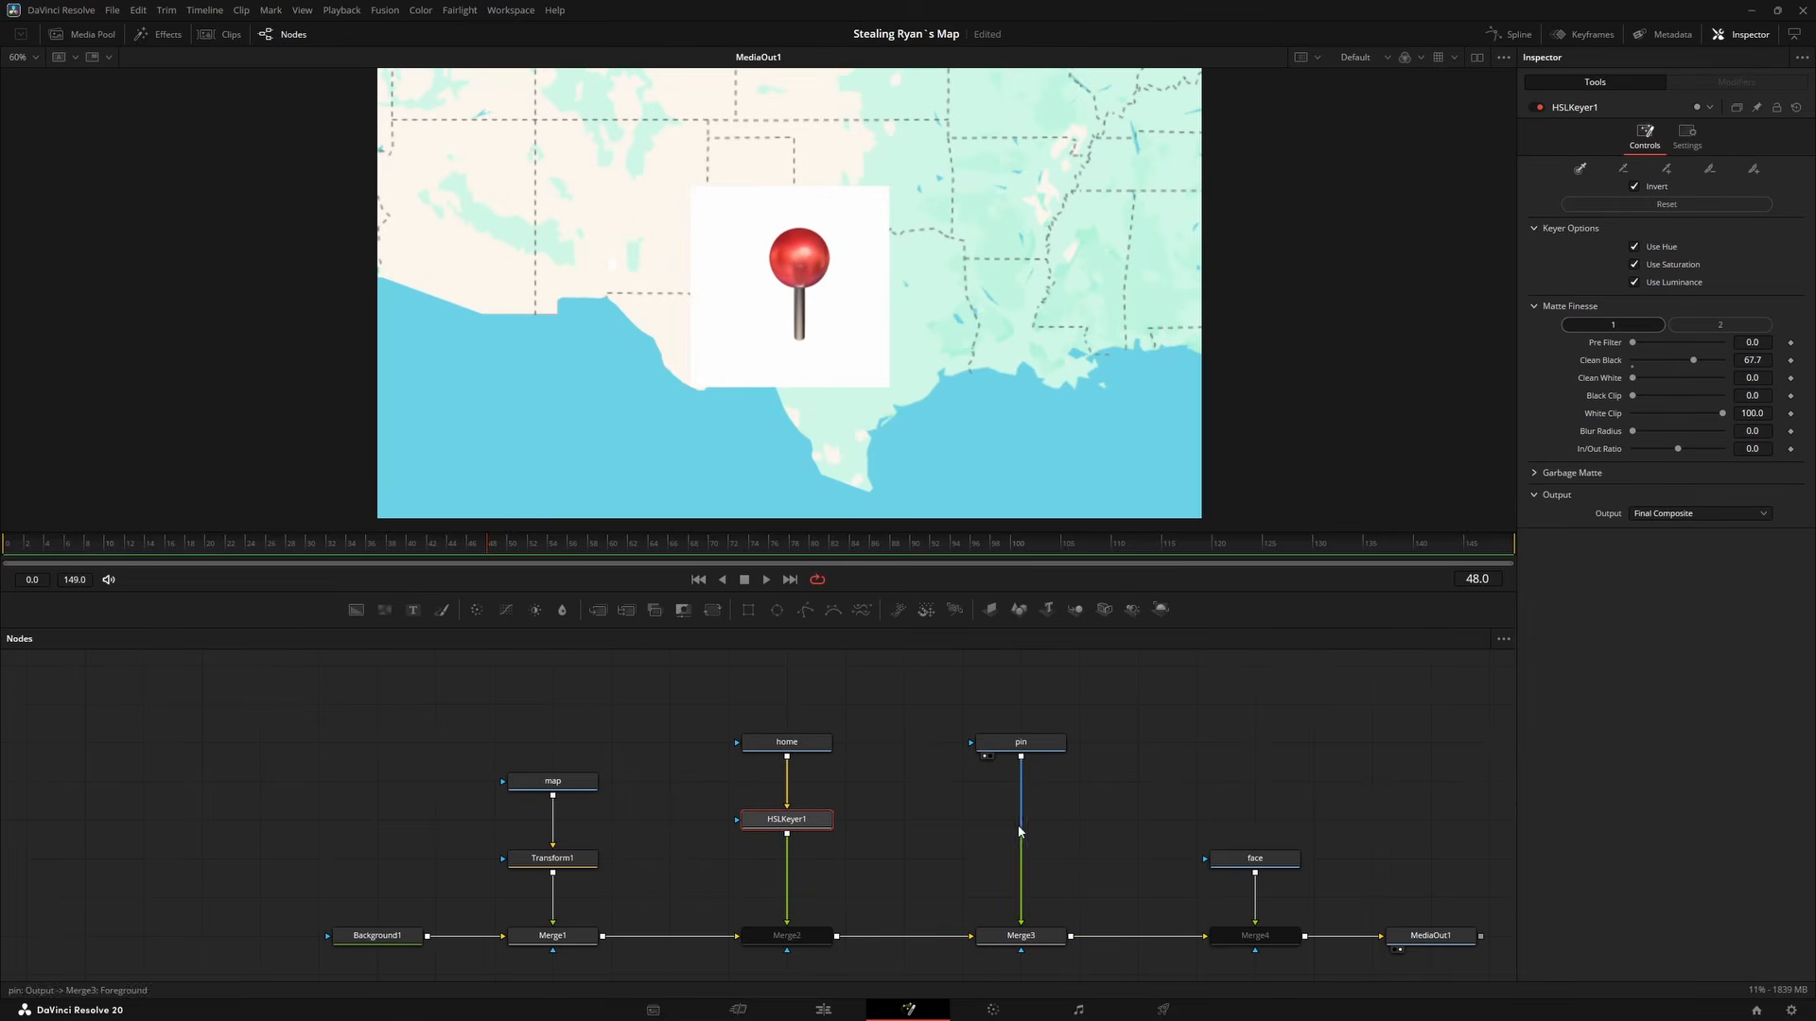
key(ctrl+c)
key(ctrl+v)
drag(794, 863, 1028, 822)
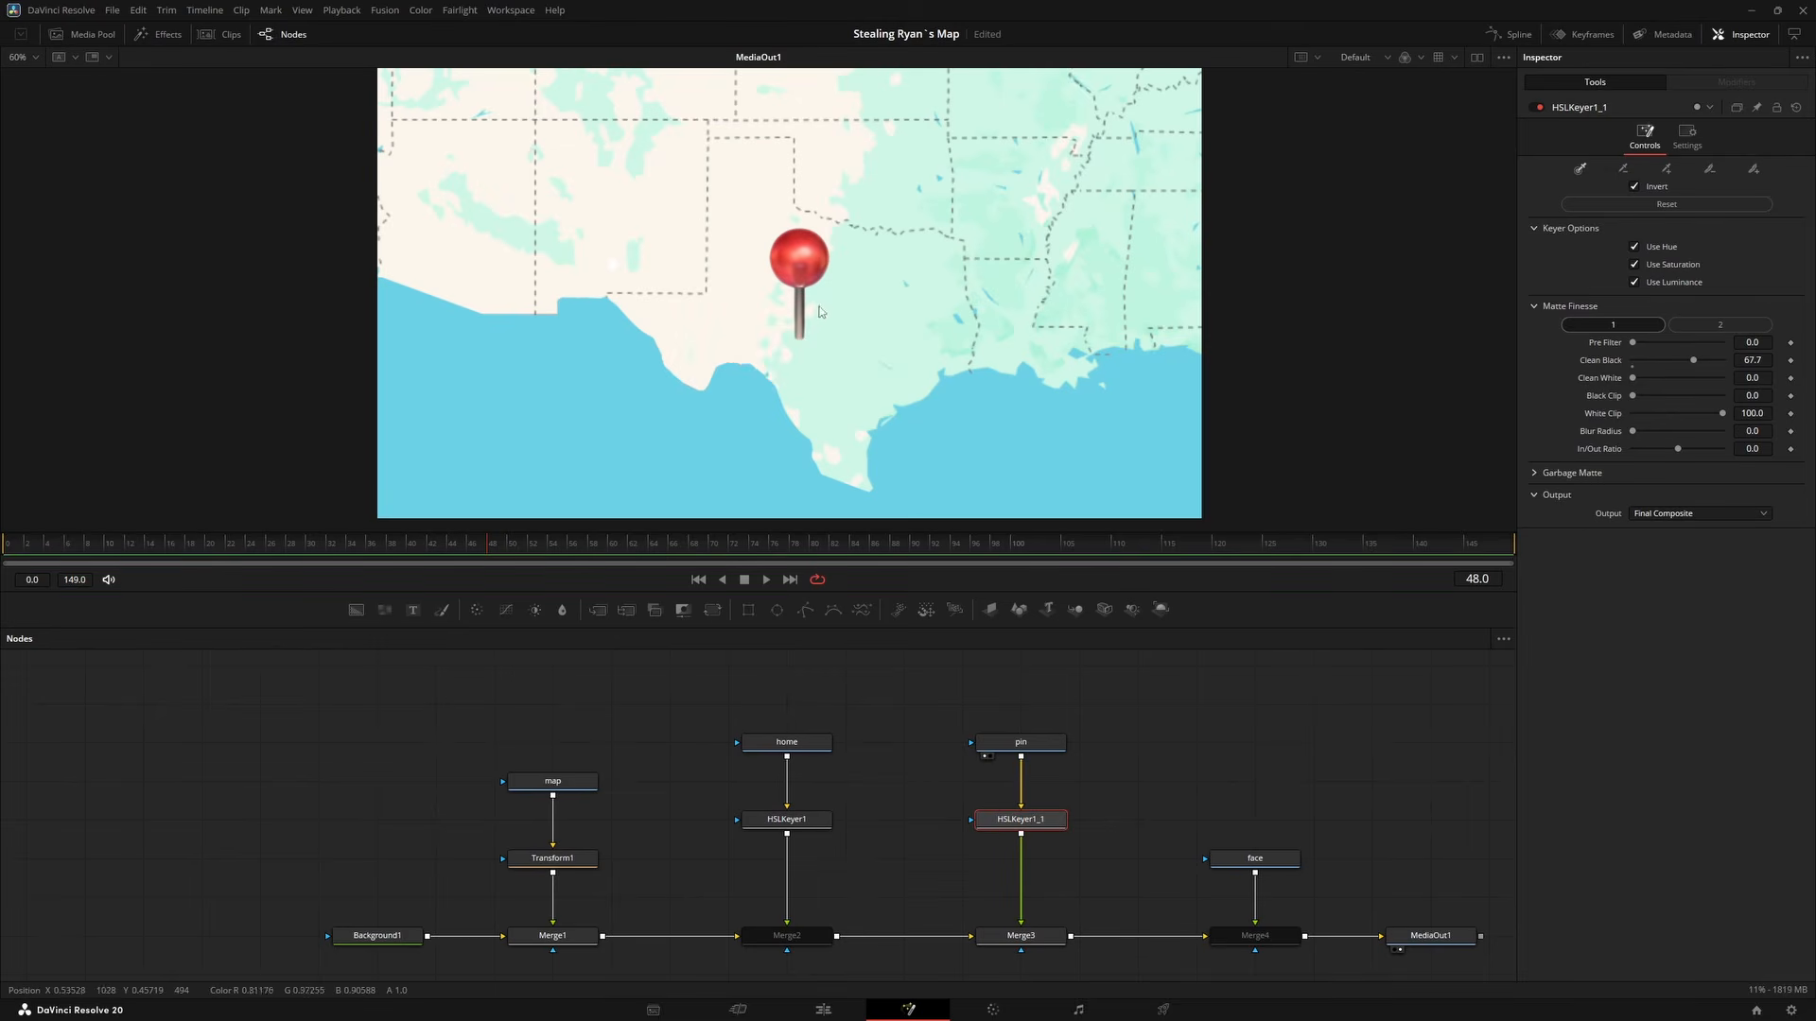
Examine the keyed edges of the pin's head and needle up close against the map.
scroll(771, 265, up, 8)
scroll(771, 265, up, 1)
scroll(787, 268, down, 2)
drag(865, 510, 796, 251)
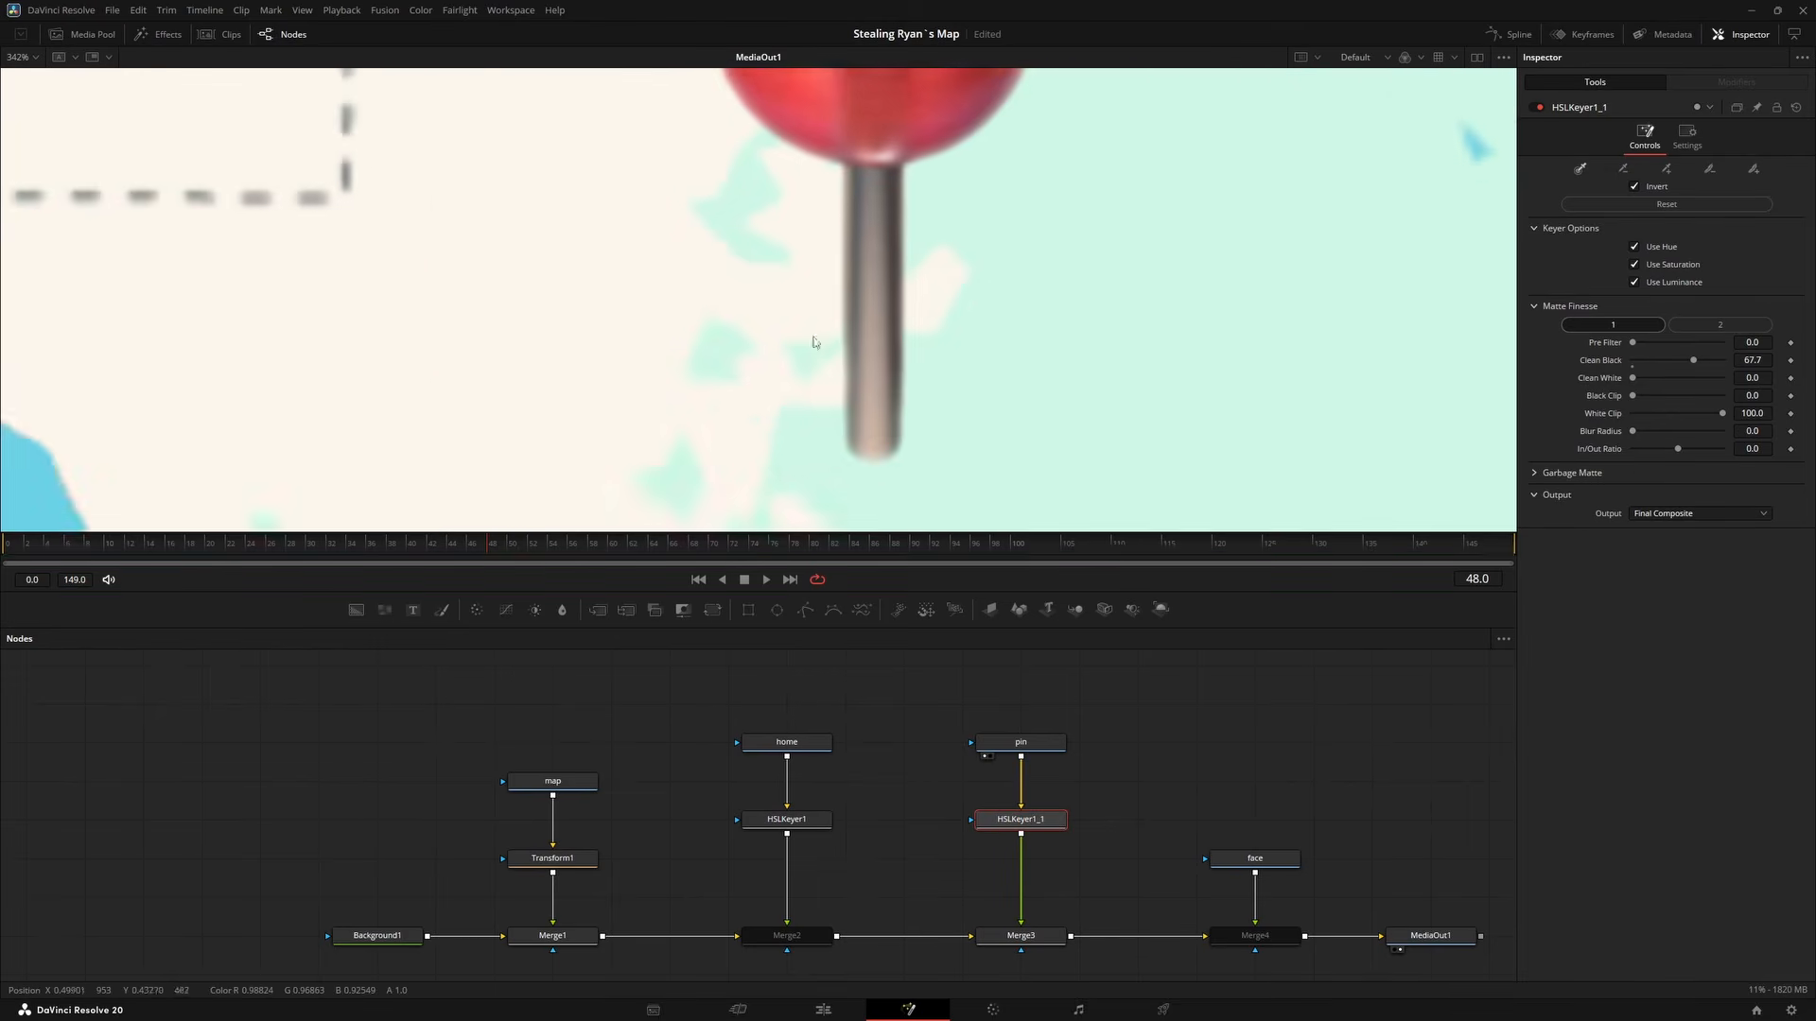
scroll(811, 342, down, 1)
scroll(846, 299, down, 1)
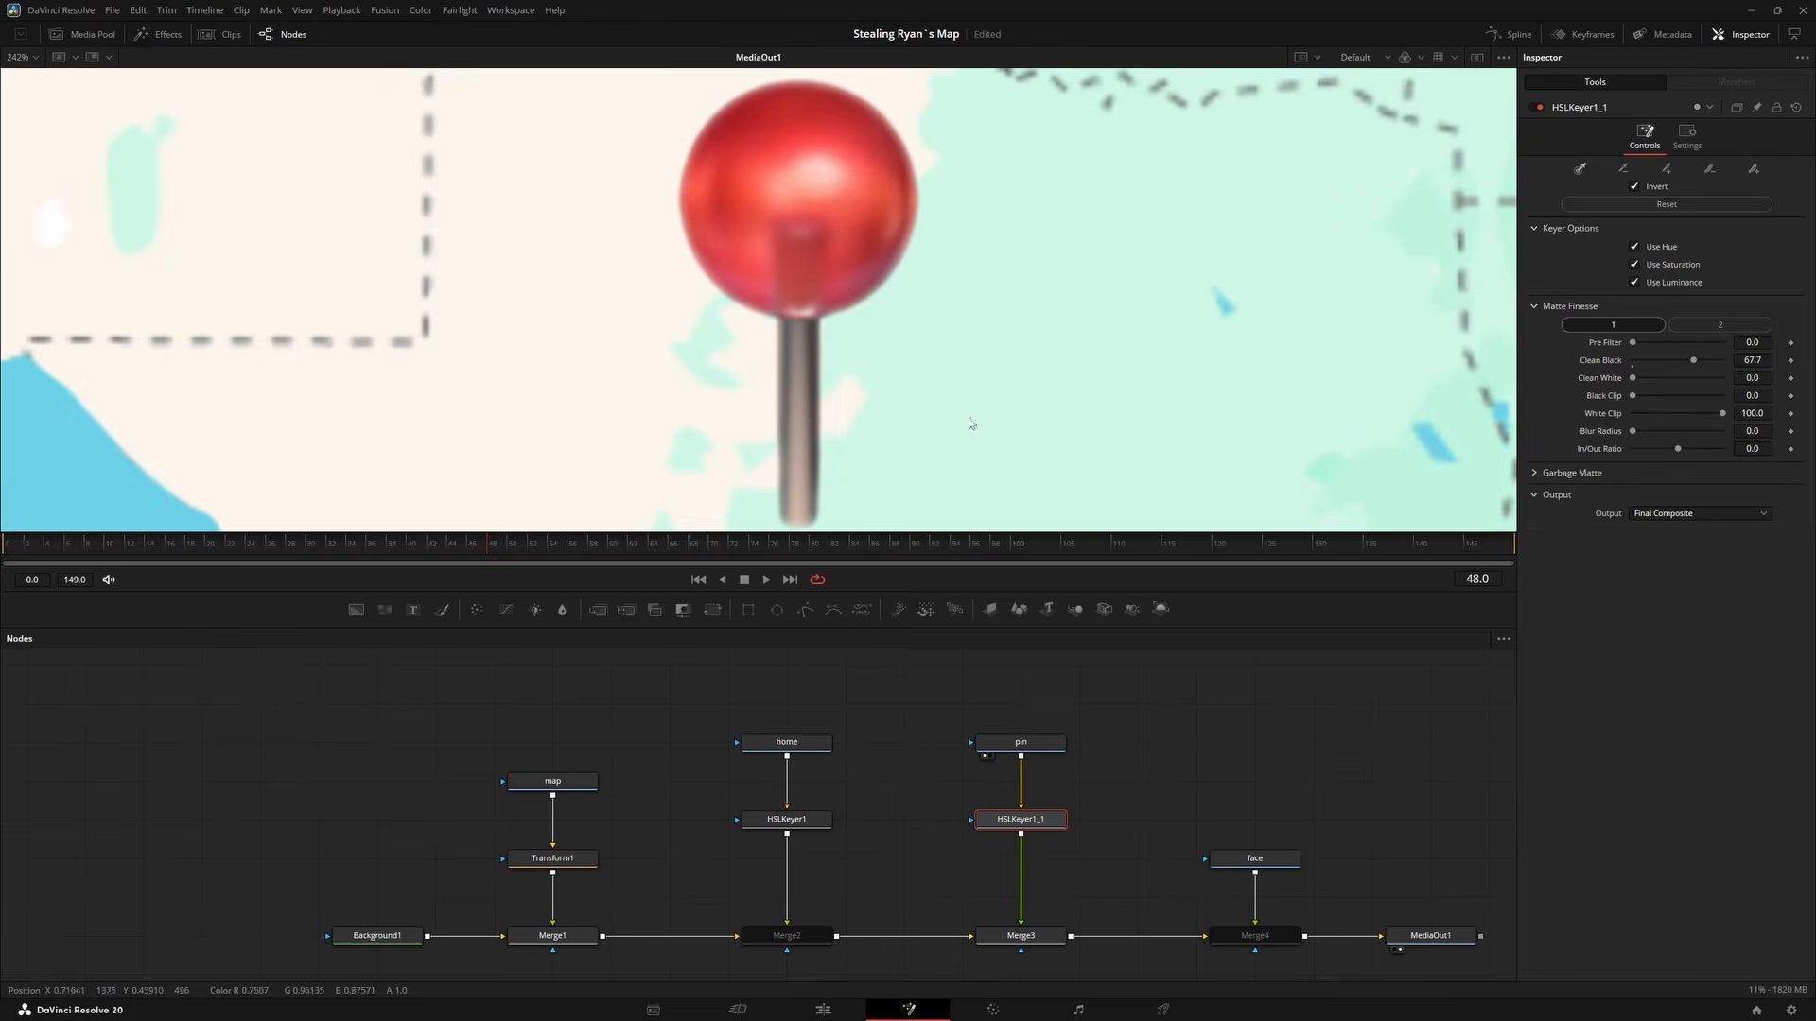
scroll(898, 333, down, 1)
scroll(897, 333, down, 1)
drag(898, 334, 676, 322)
Raise the face node above Merge4 and insert another copy of the HSL Keyer between them.
drag(1298, 843, 936, 705)
click(856, 813)
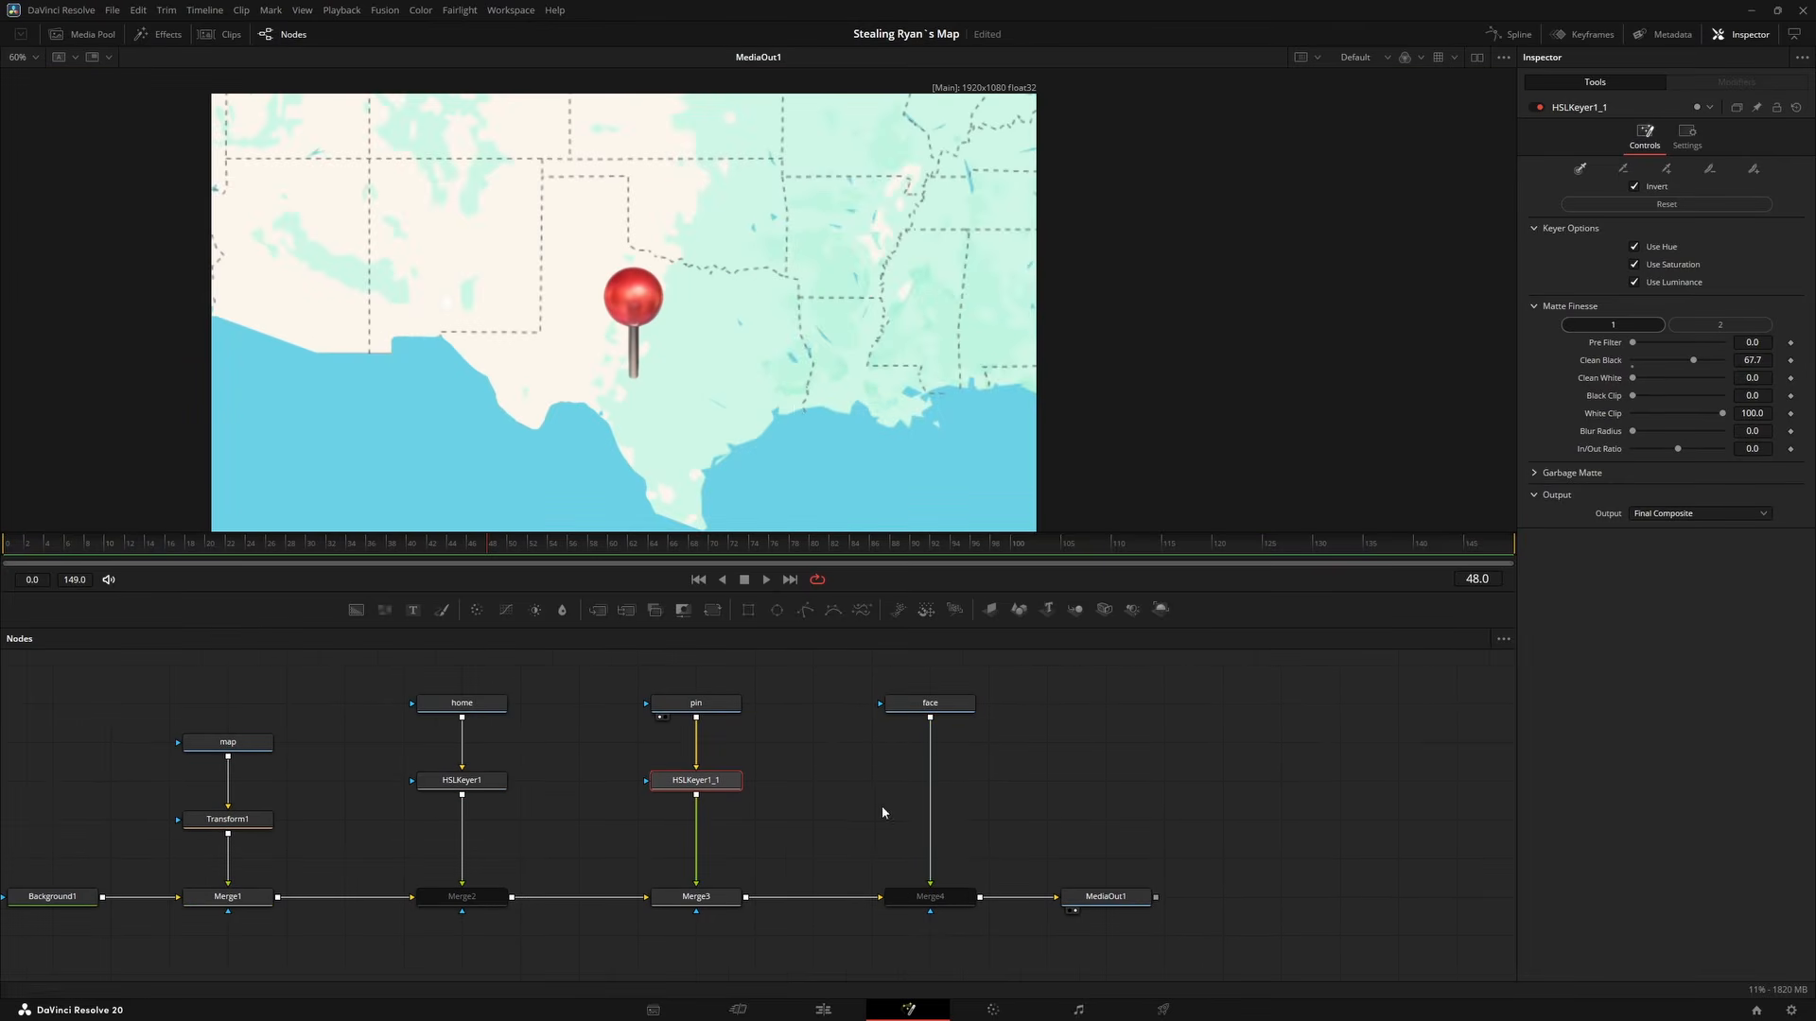
key(ctrl+v)
drag(700, 822, 932, 784)
Disable Merge3 and enable Merge4 so that only the keyed face is composited over the map.
click(704, 904)
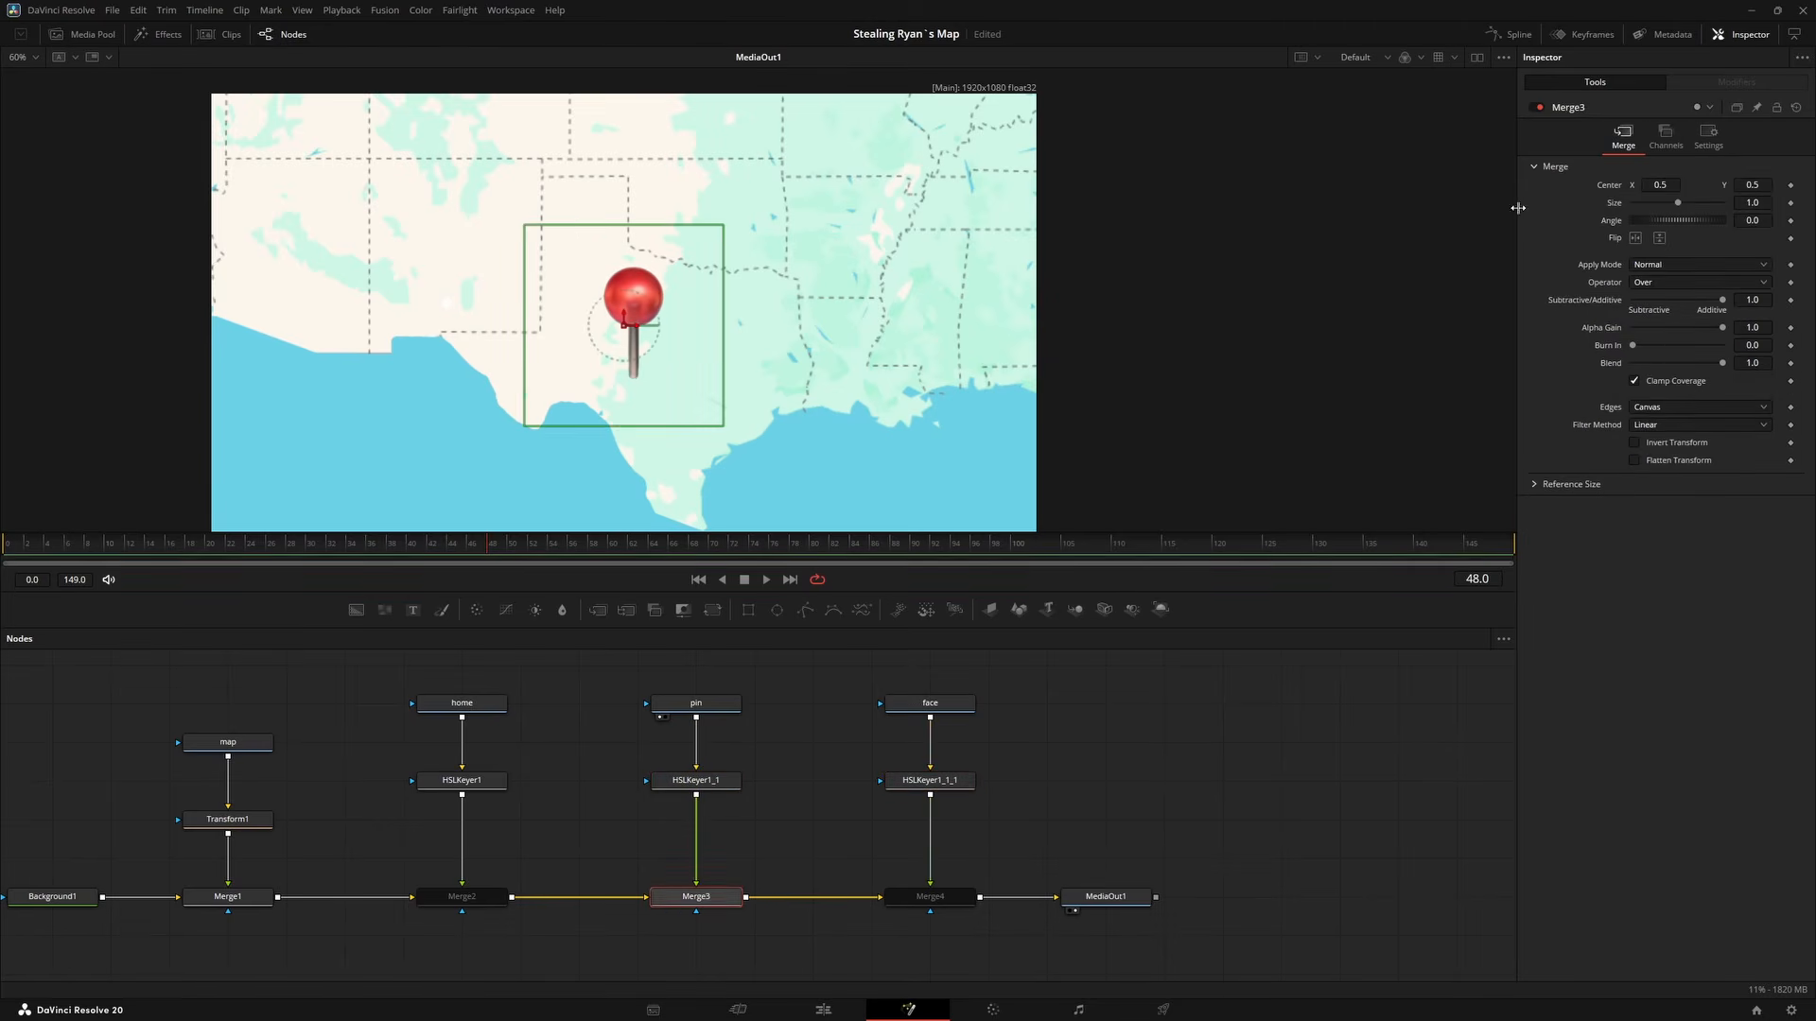
click(939, 902)
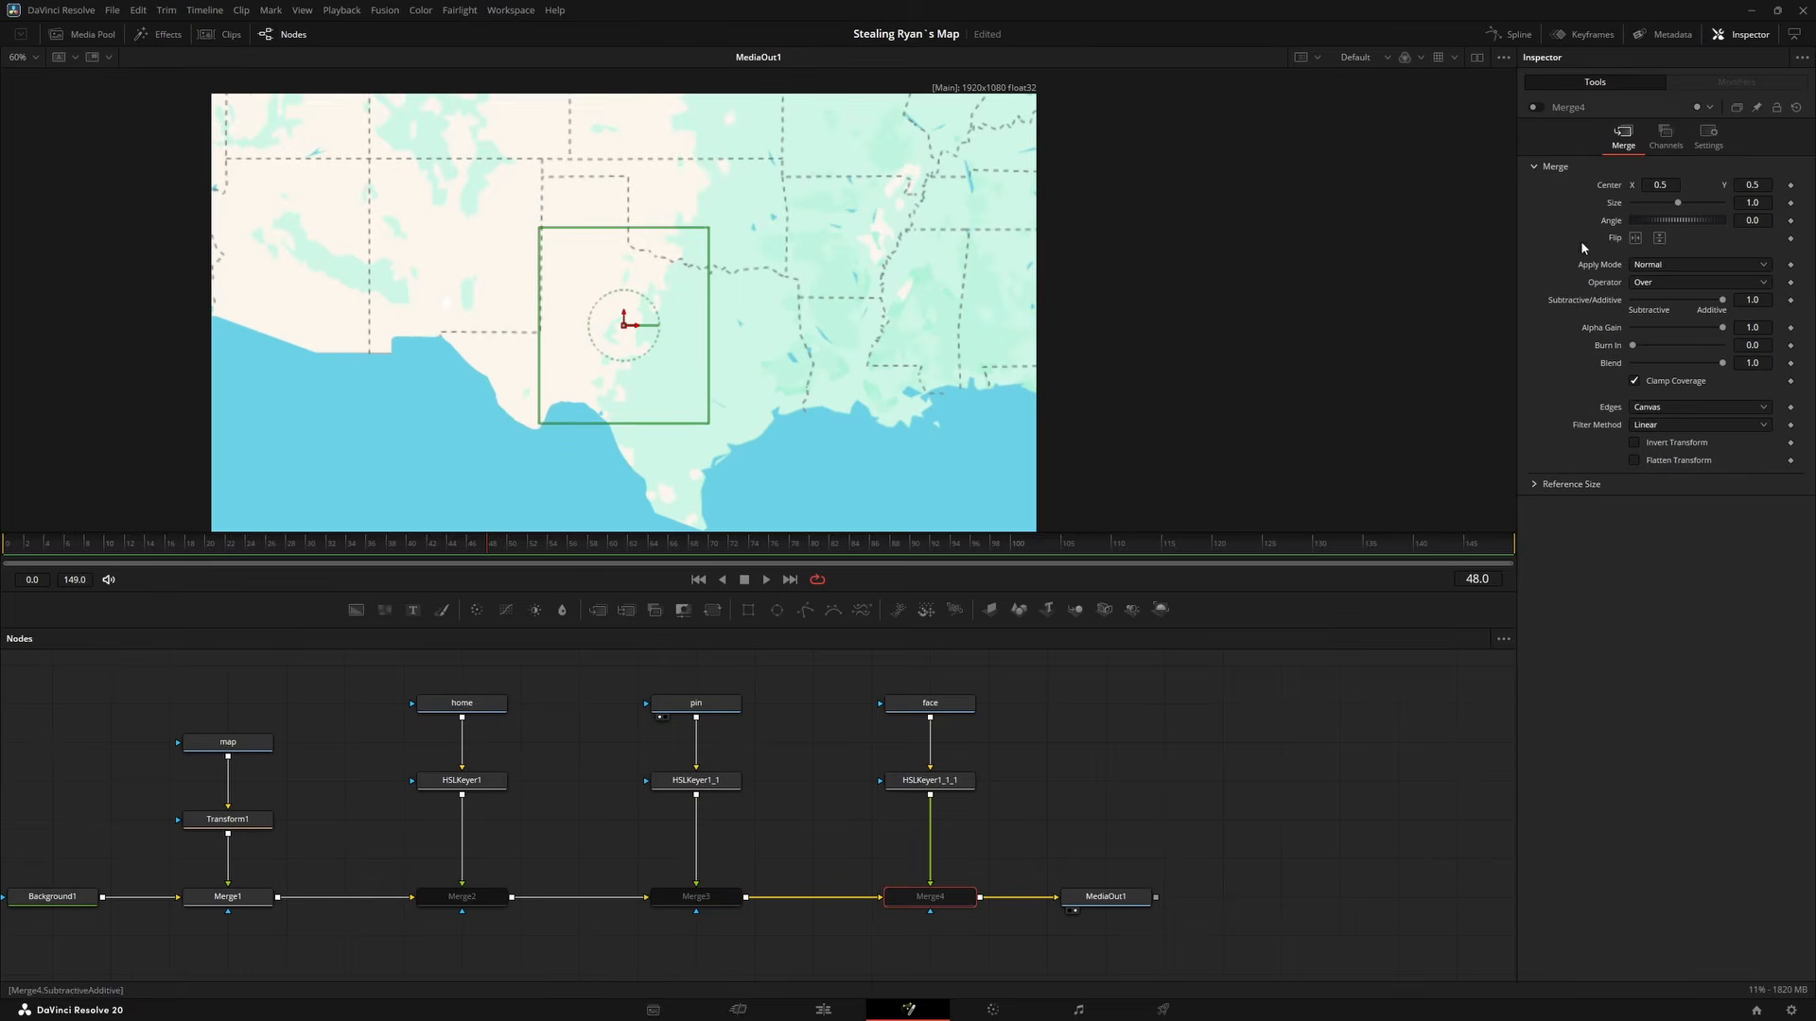
click(1537, 108)
Move the face image up and to the right on the map, to a Merge4 center of about 0.56, 0.60.
scroll(567, 343, up, 5)
scroll(572, 341, down, 5)
scroll(573, 341, up, 5)
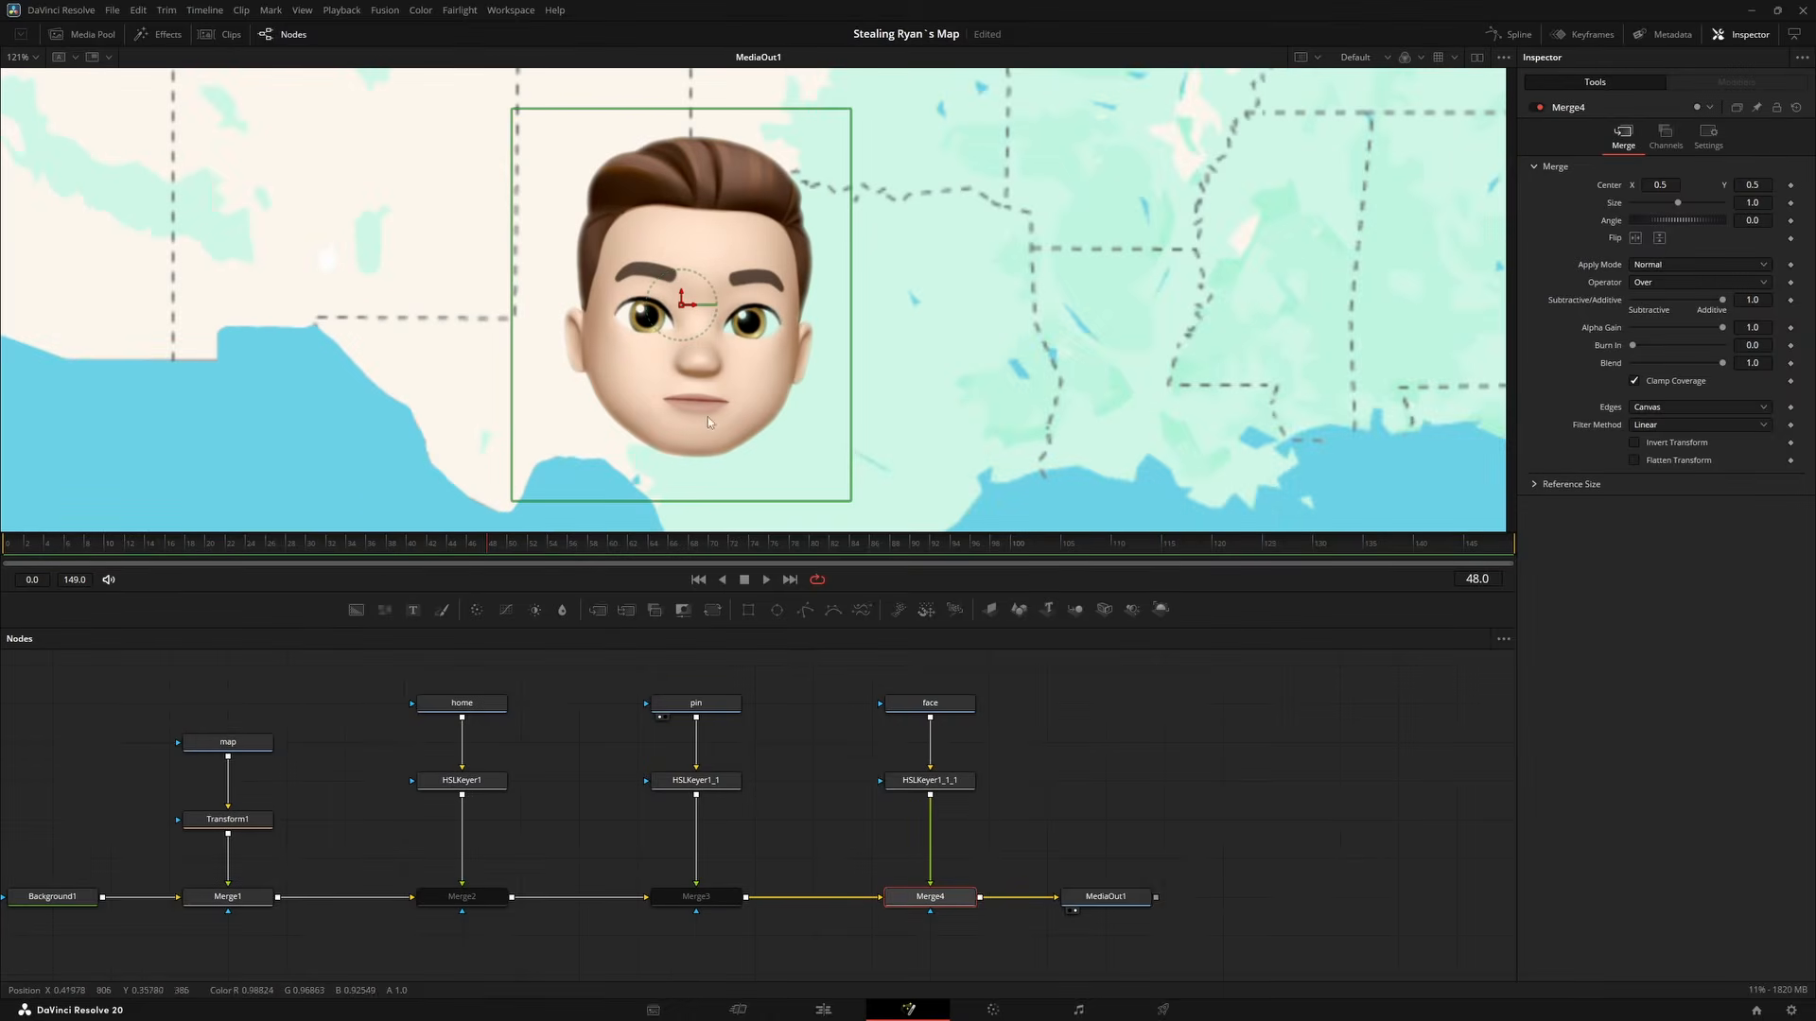
drag(684, 304, 588, 180)
drag(790, 480, 813, 264)
Spread the face node and its keyer apart and merge the original face over the keyed one, feeding Merge4.
drag(982, 801, 1034, 938)
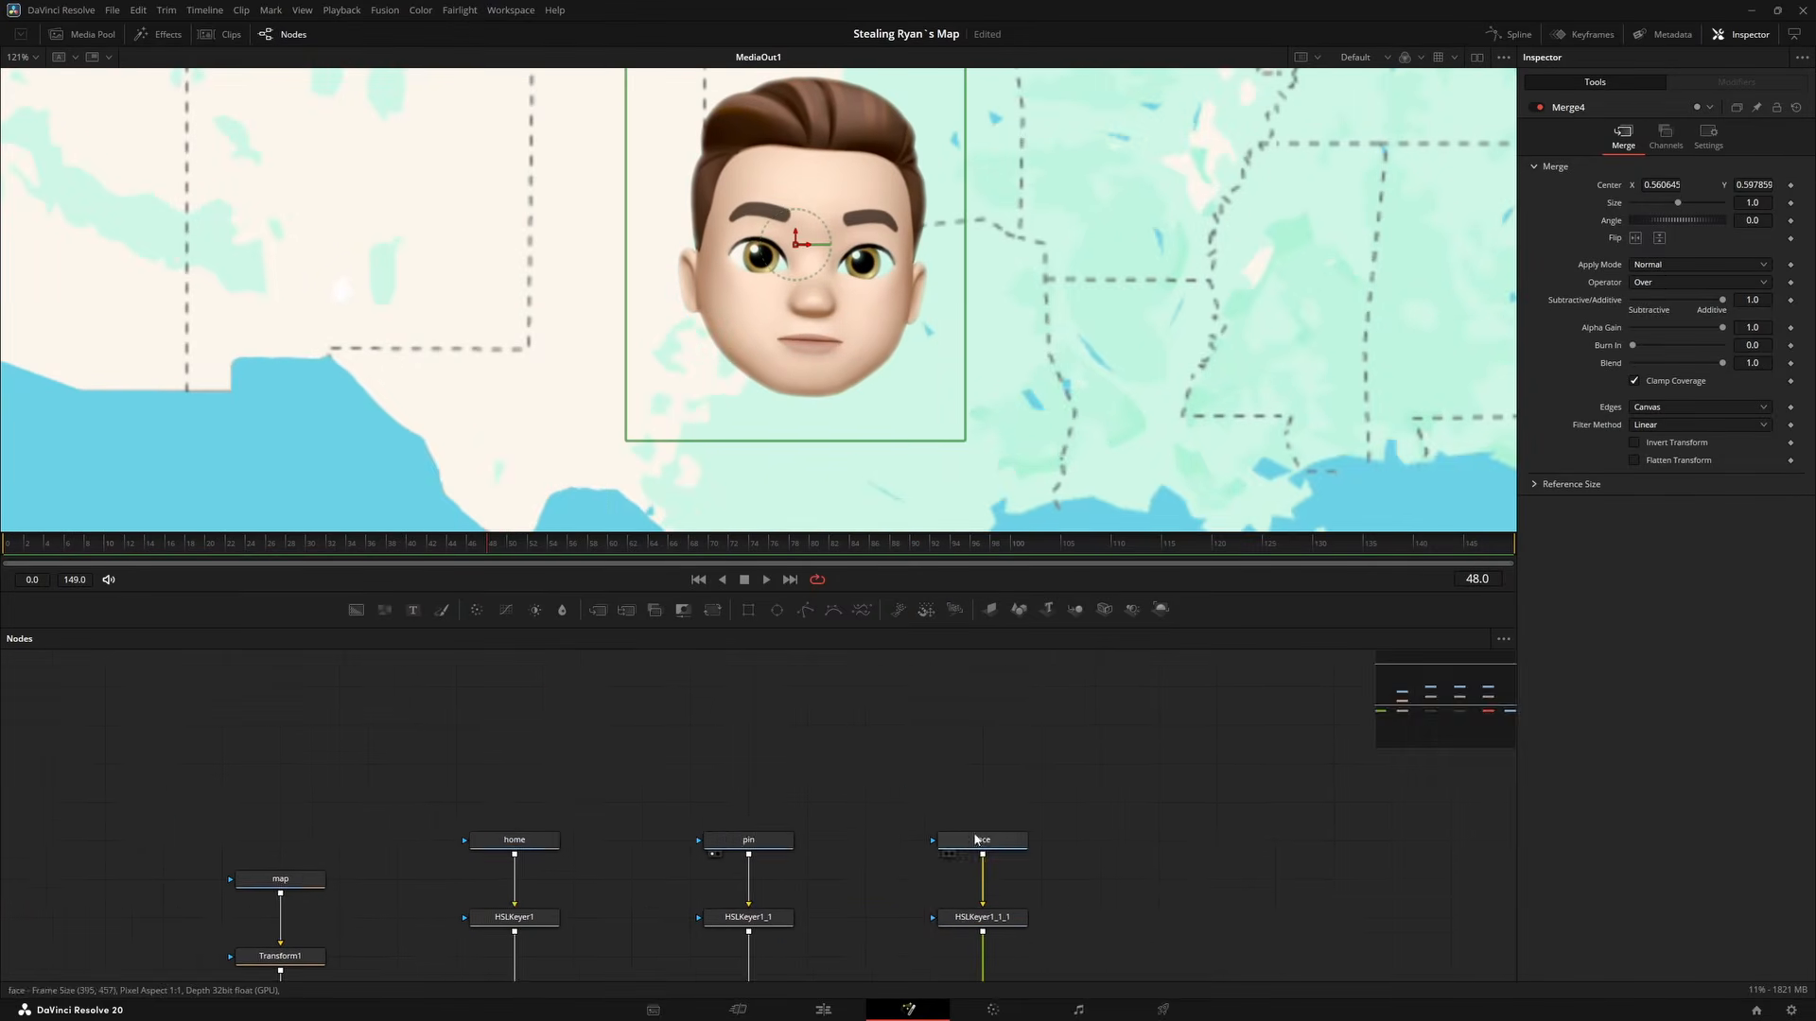
scroll(984, 813, down, 2)
drag(787, 777, 787, 668)
drag(768, 832, 834, 747)
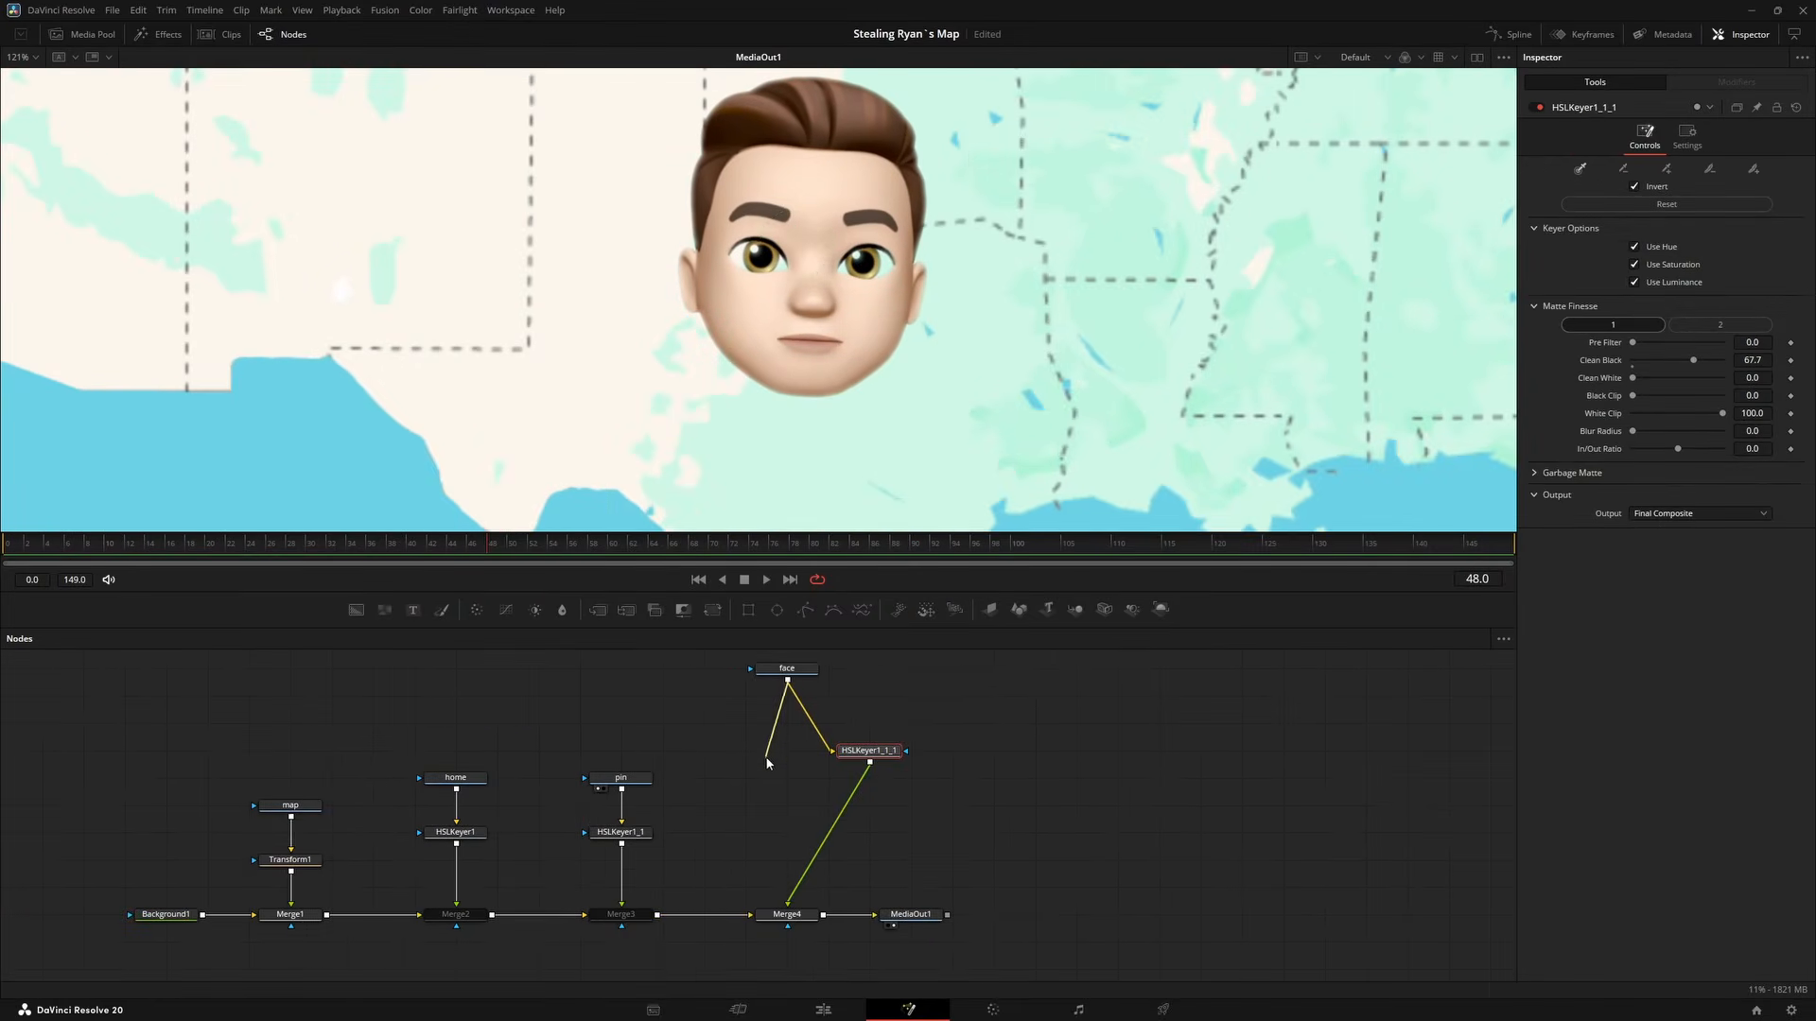
drag(768, 762, 854, 837)
drag(878, 780, 872, 768)
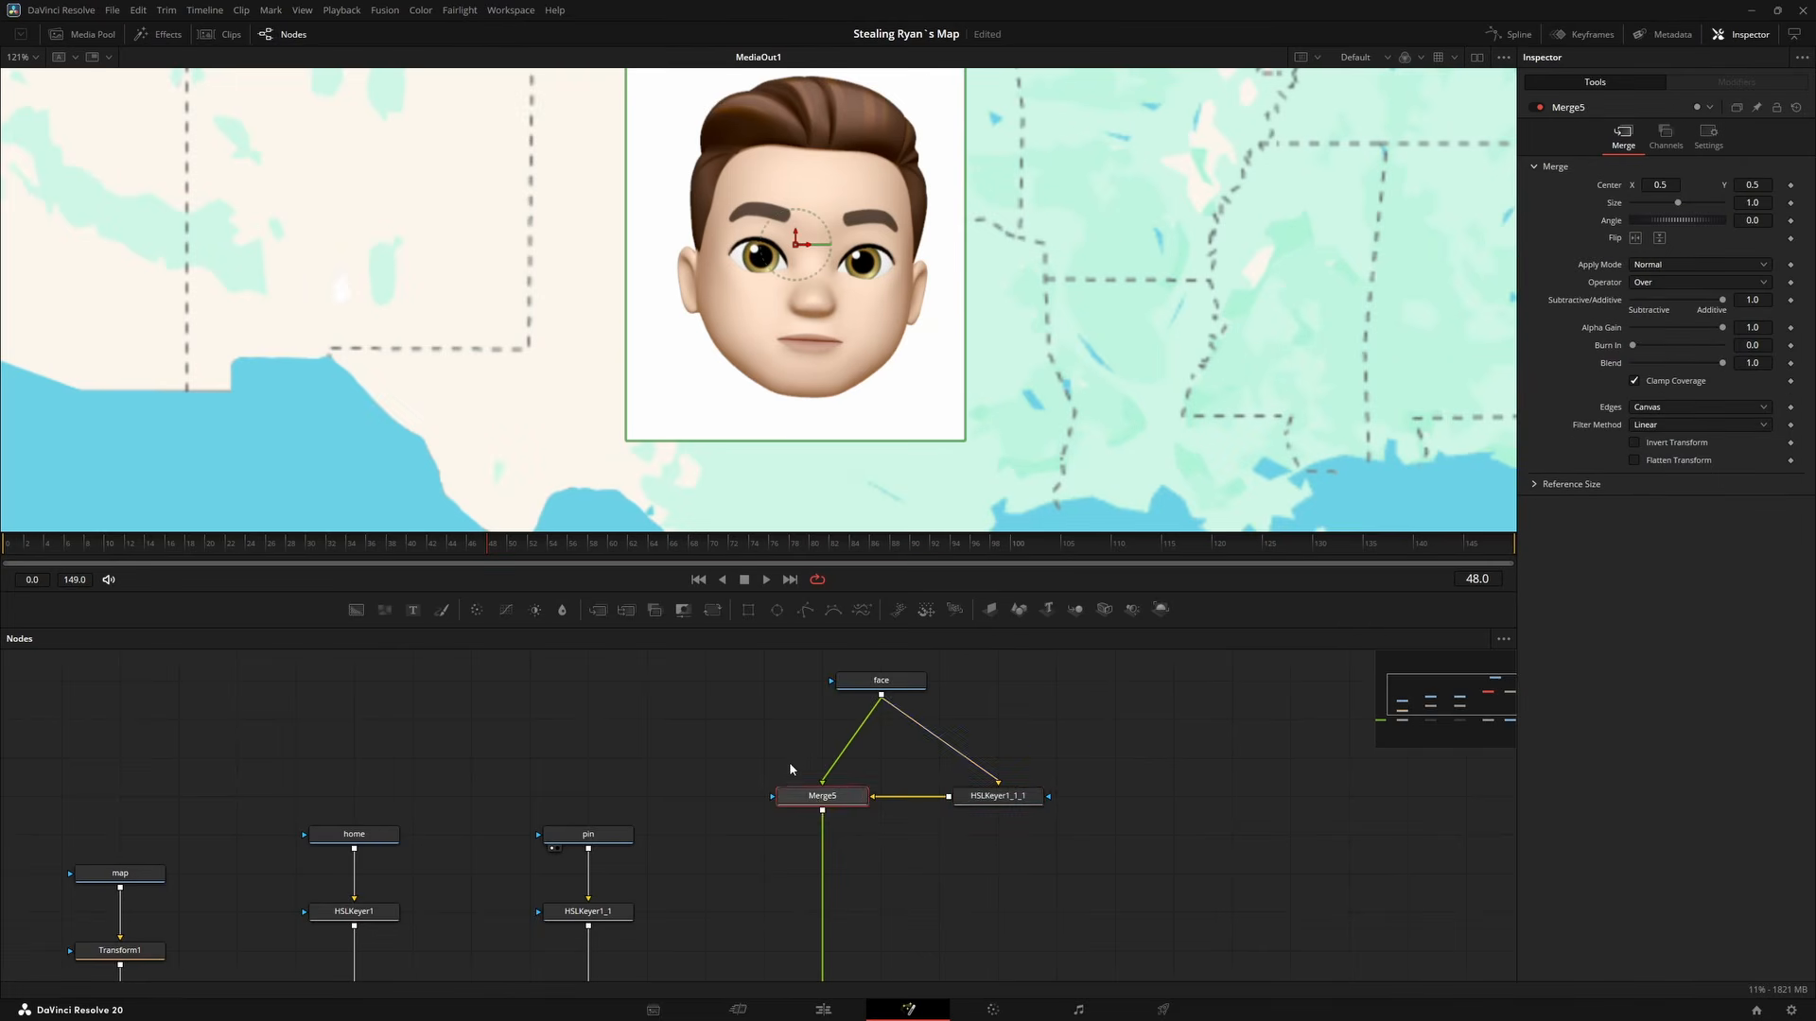
Add a Rectangle mask to Merge5 to limit the unkeyed face overlay.
drag(825, 753, 975, 729)
drag(748, 610, 912, 694)
scroll(779, 302, down, 4)
scroll(752, 267, up, 4)
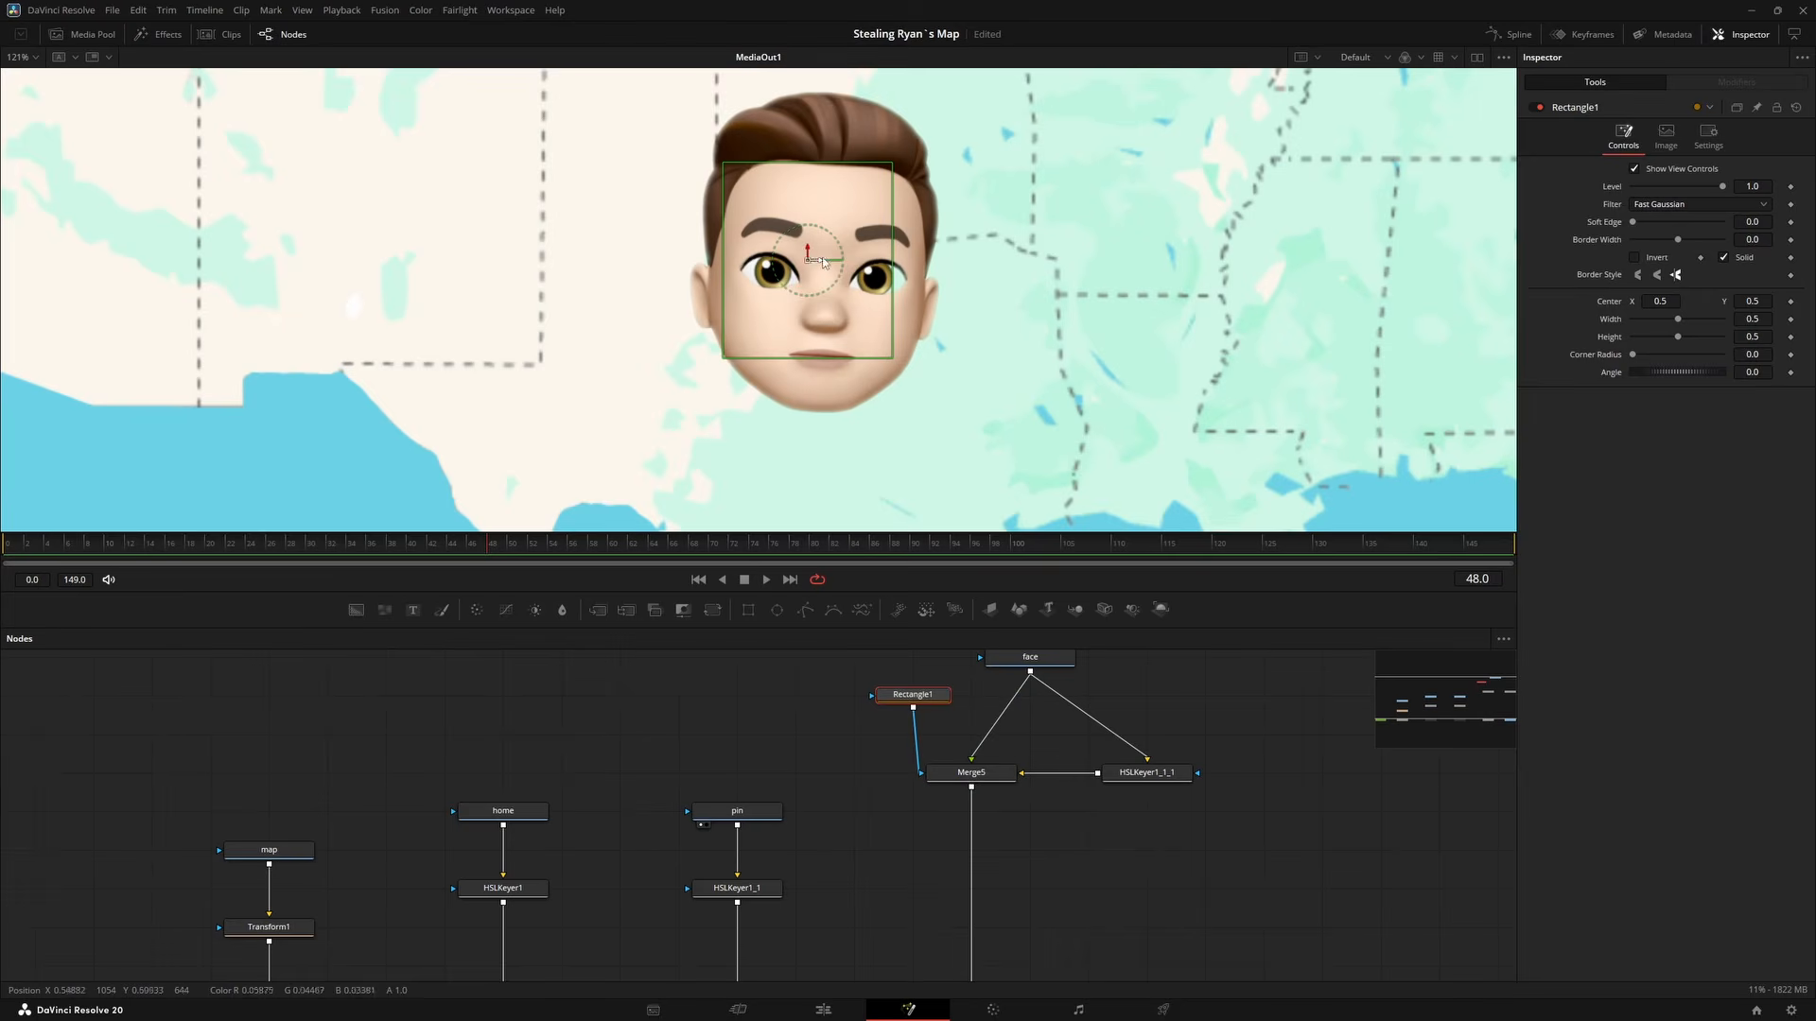
Fit the Rectangle mask over the face's eyes with width 0.567, height 0.205 and center about 0.544, 0.467.
mouse_move(808, 262)
mouse_down()
mouse_move(734, 265)
mouse_move(681, 333)
mouse_move(714, 408)
mouse_move(818, 445)
mouse_move(899, 406)
mouse_move(931, 293)
mouse_move(910, 215)
mouse_move(784, 156)
mouse_move(567, 190)
mouse_move(580, 328)
mouse_move(832, 325)
mouse_move(819, 281)
mouse_up()
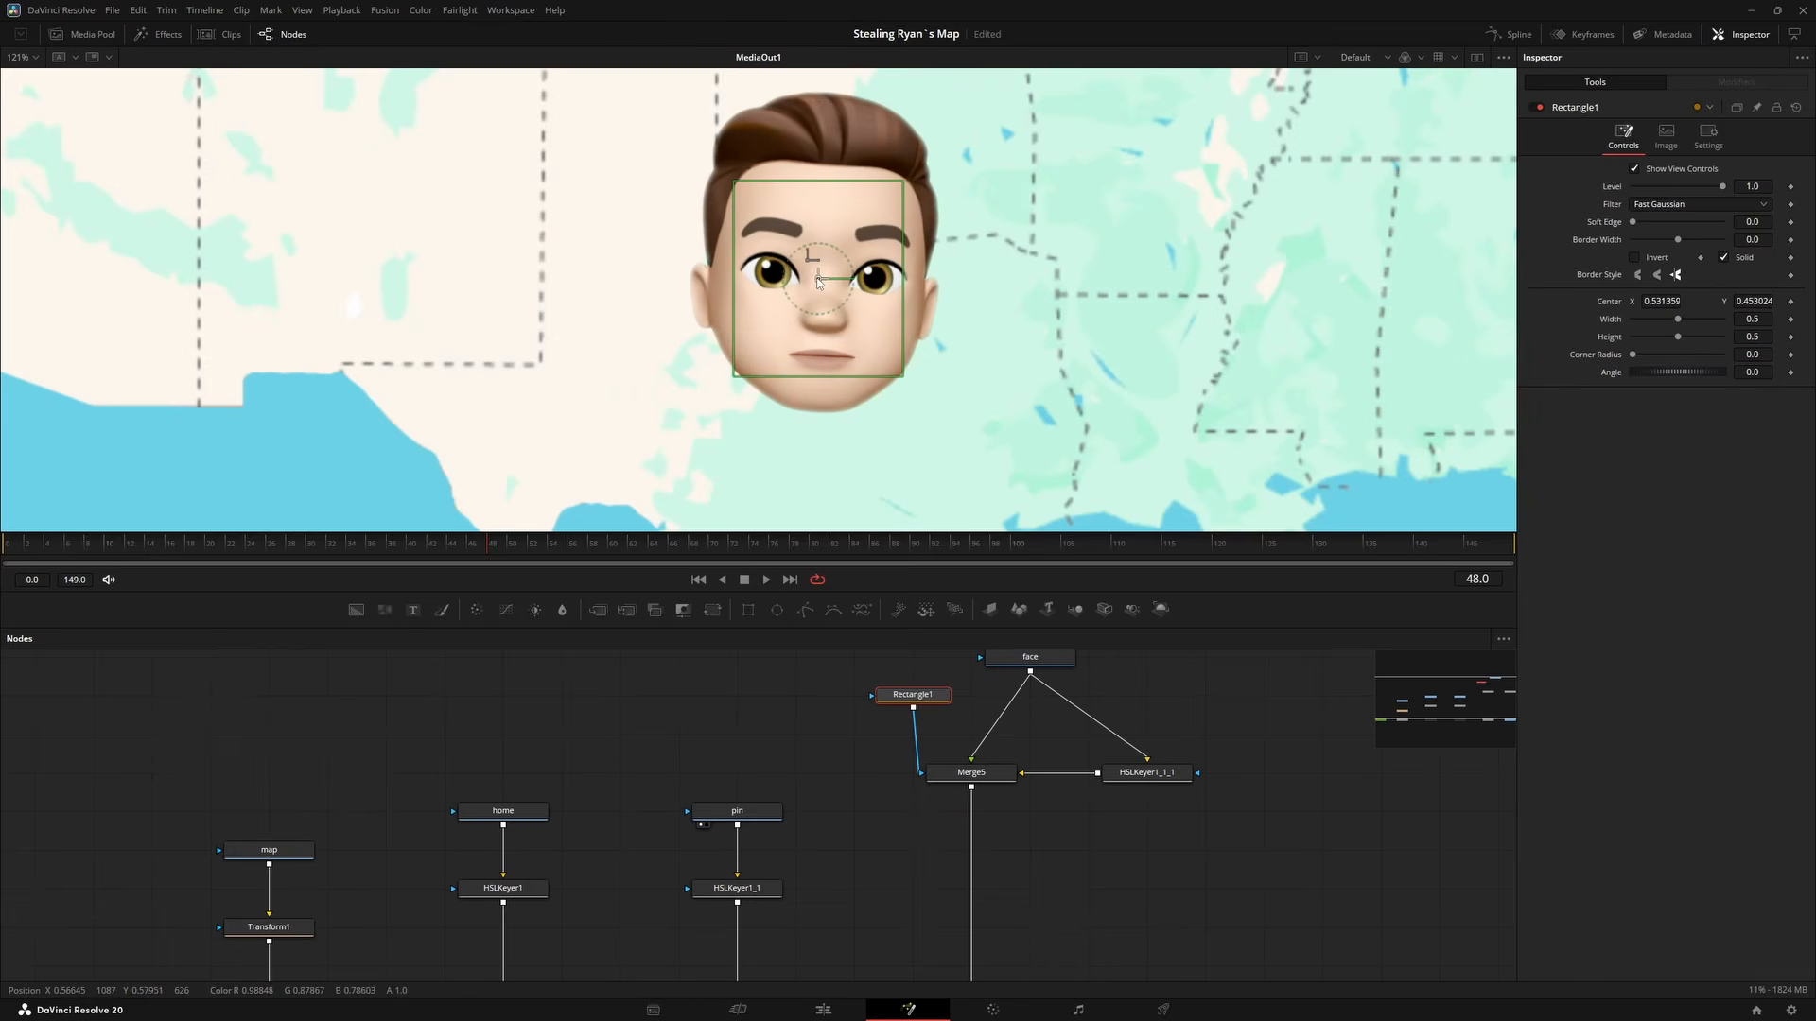
mouse_move(1682, 322)
mouse_down()
mouse_move(1682, 352)
mouse_move(1651, 336)
mouse_up()
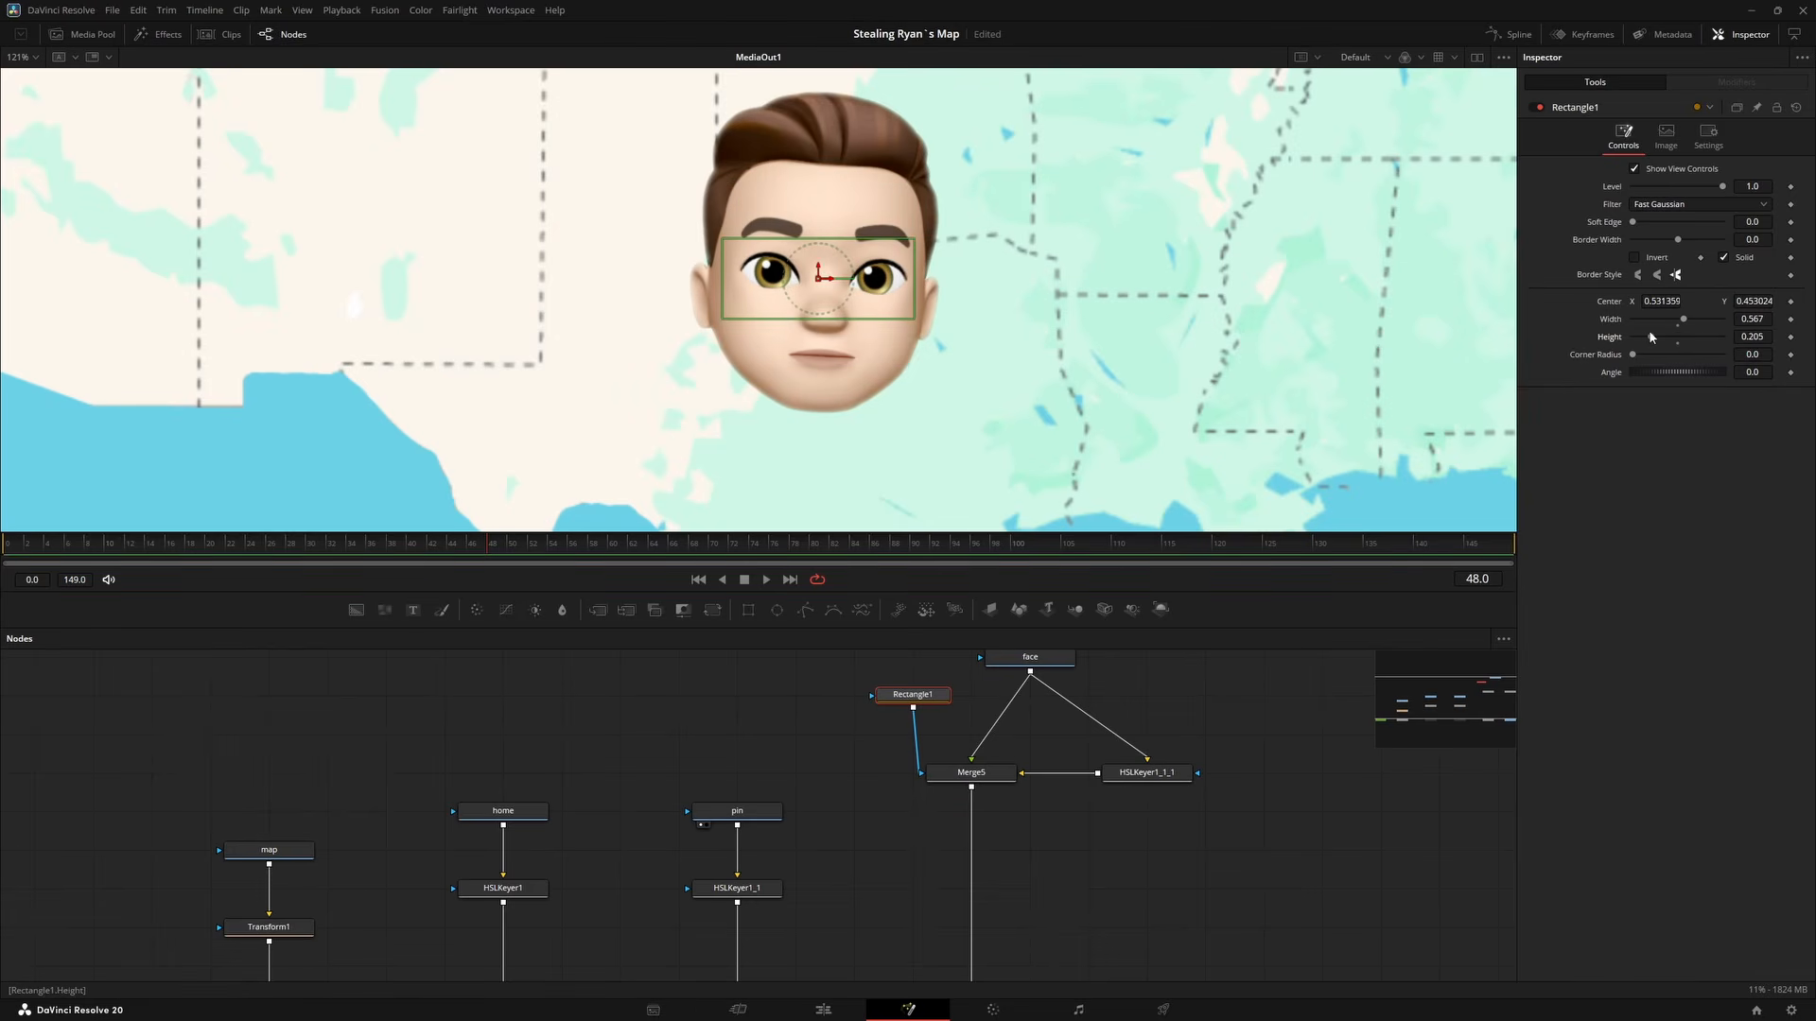
drag(820, 285, 824, 277)
scroll(1076, 311, down, 2)
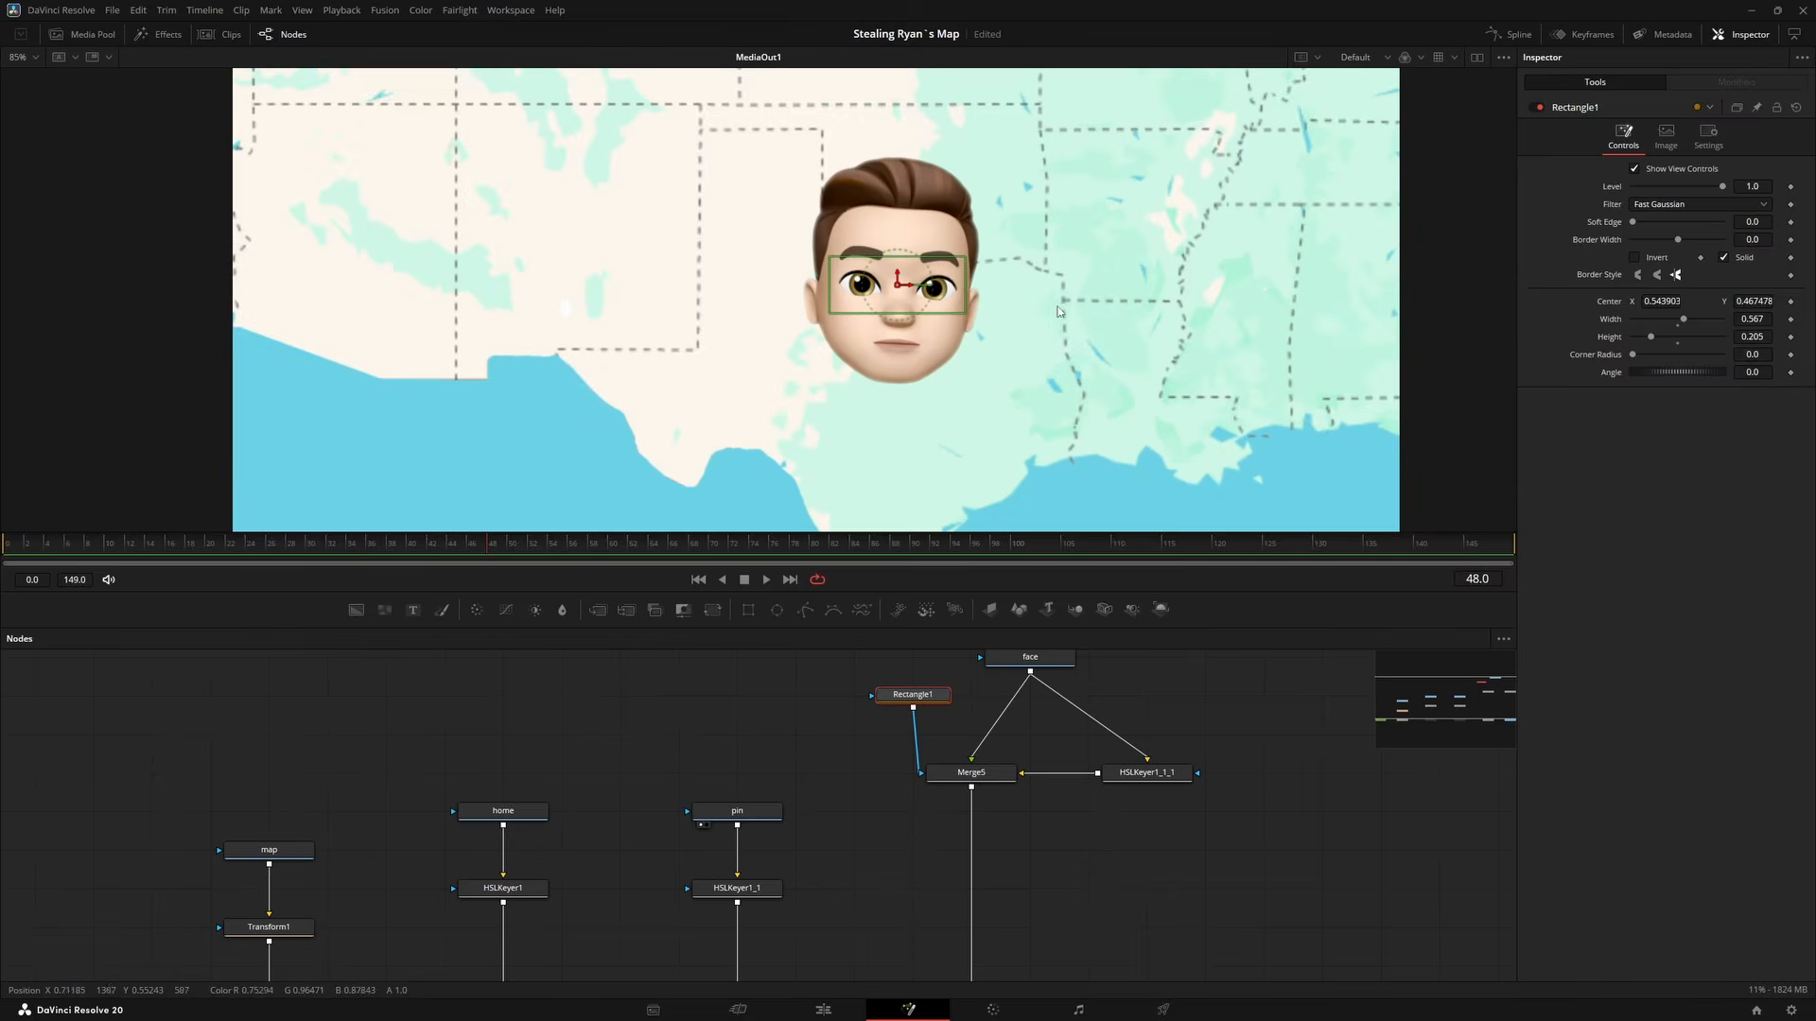
Re-enable Merge2 and Merge3, and place an Underlay behind the Rectangle1, face, Merge5 and HSLKeyer1_1_1 nodes.
mouse_move(946, 724)
mouse_down()
mouse_move(1068, 747)
mouse_move(977, 697)
mouse_move(1013, 689)
mouse_move(933, 693)
mouse_up()
scroll(933, 693, down, 2)
drag(995, 792, 856, 686)
scroll(1003, 860, up, 2)
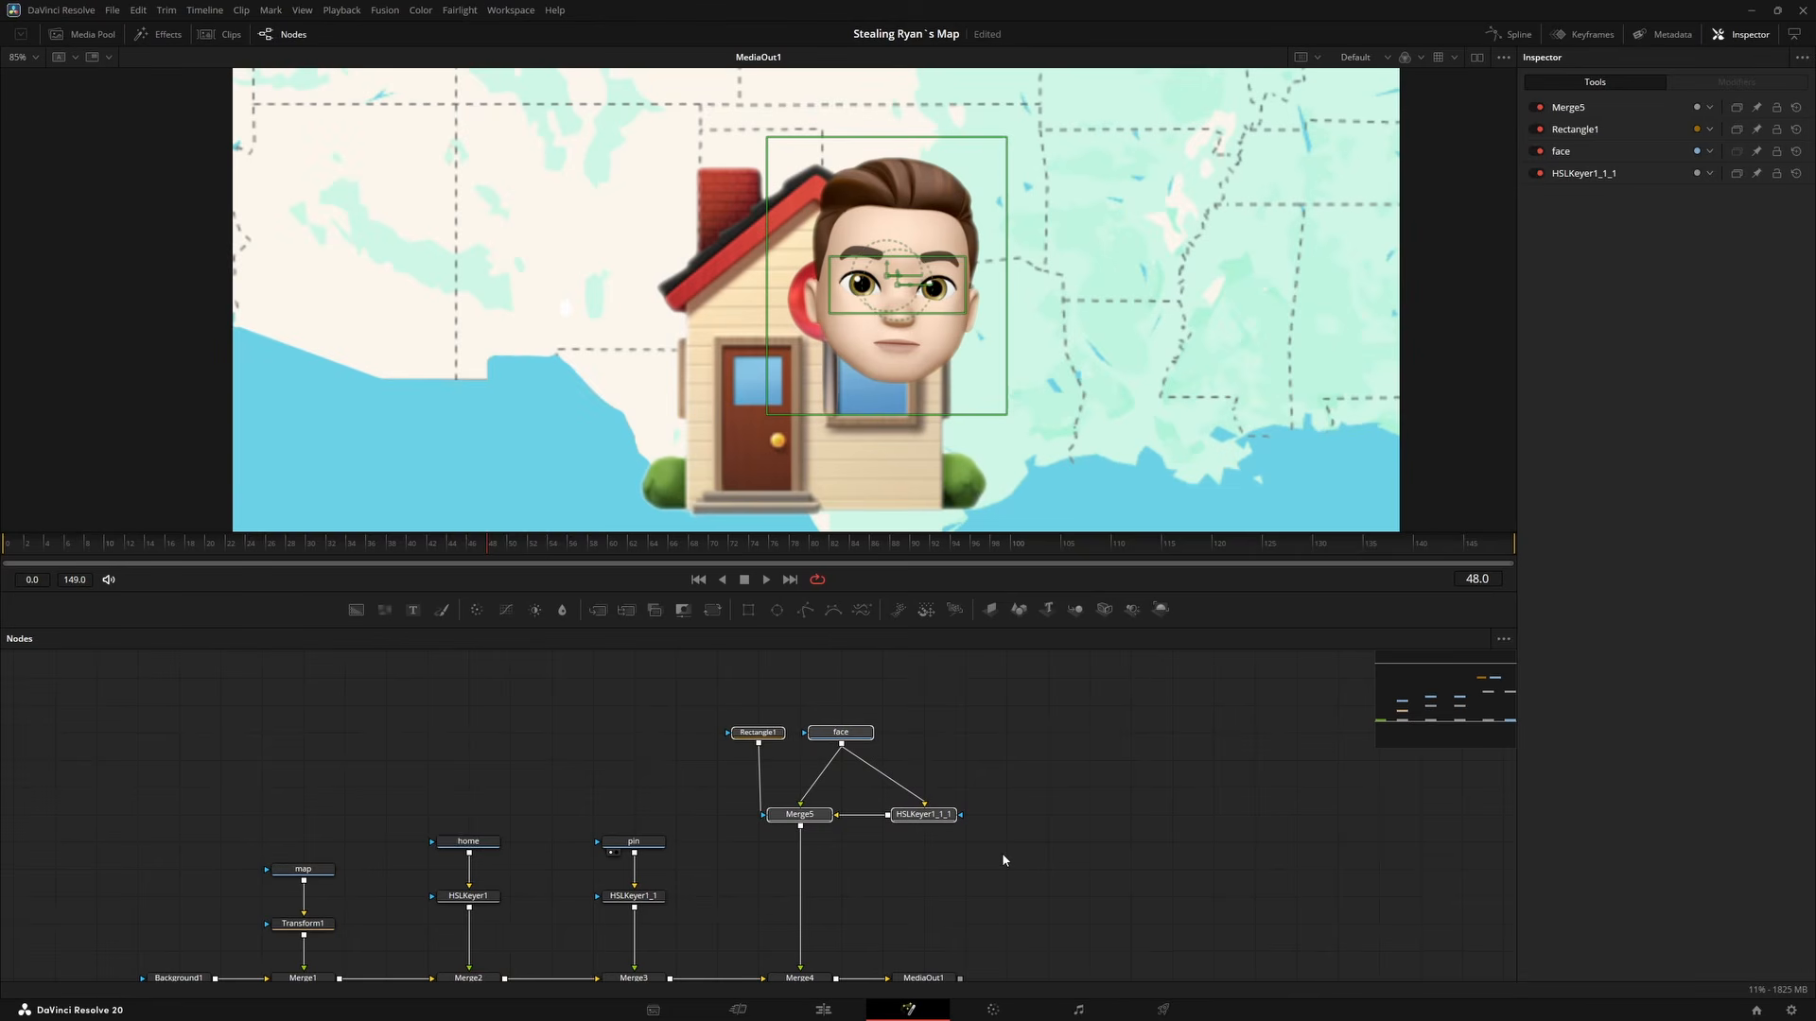
drag(809, 865, 899, 850)
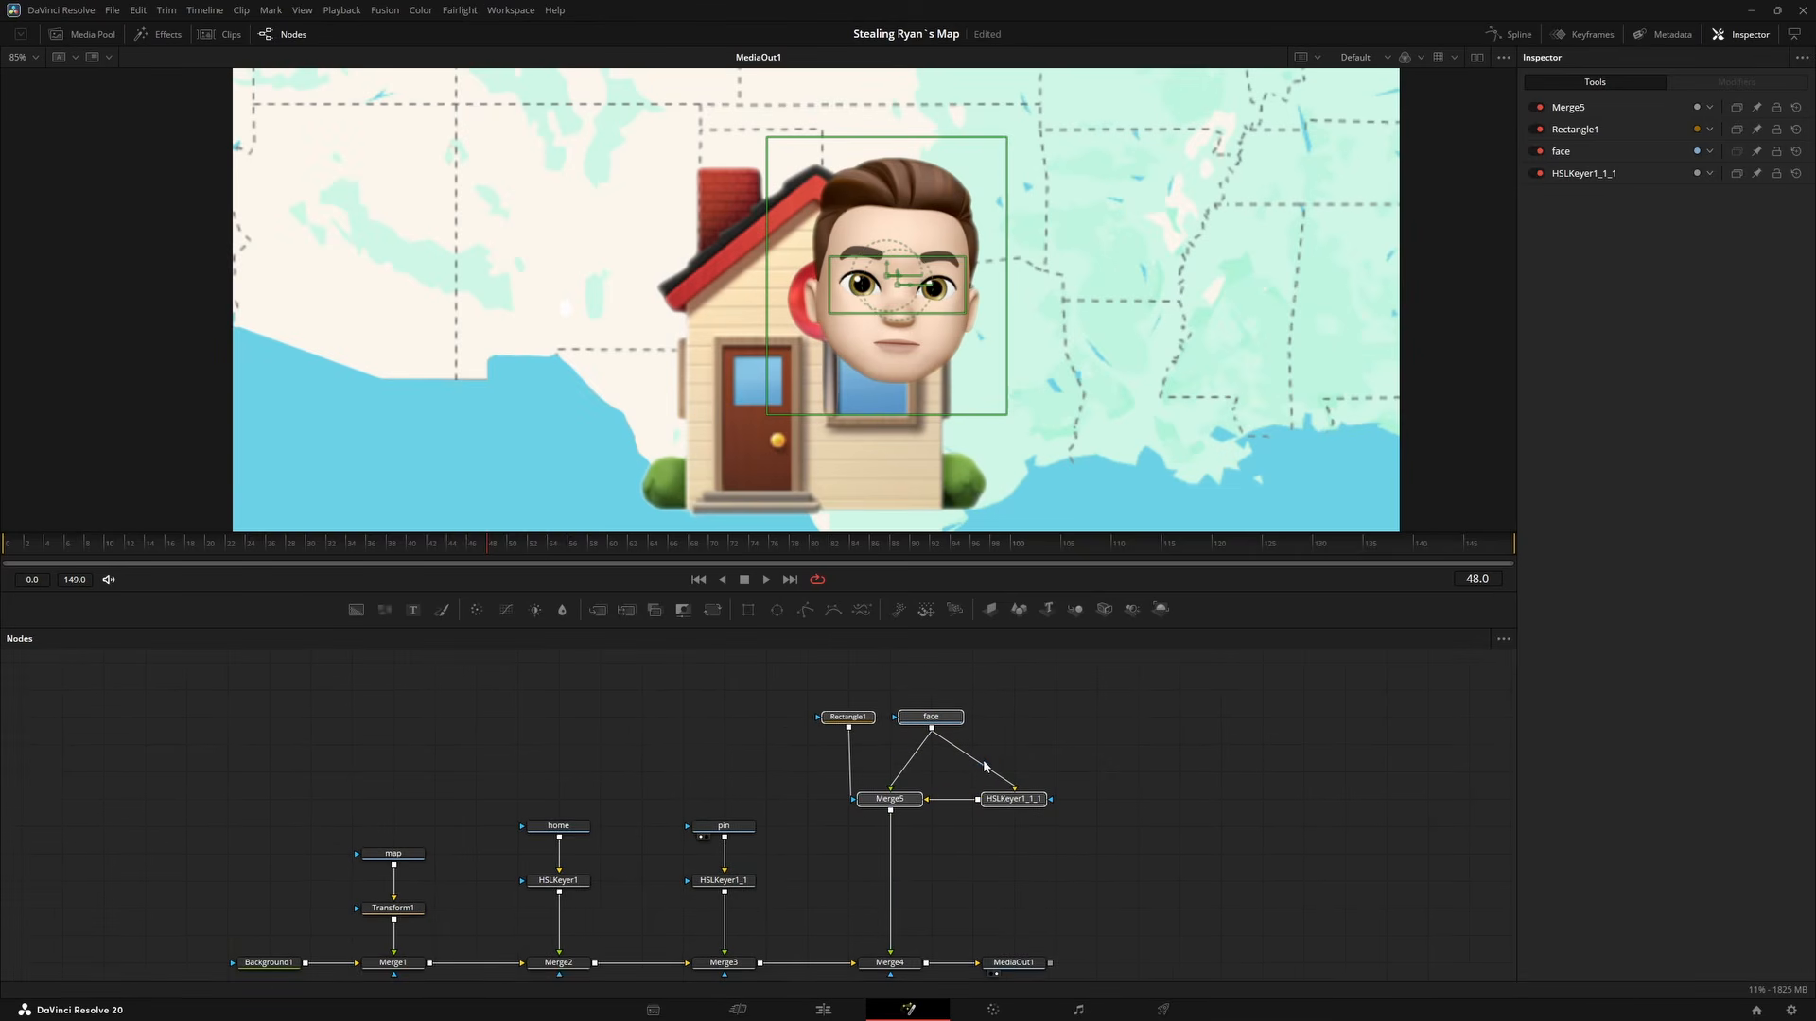
key(shift+space)
text(under)
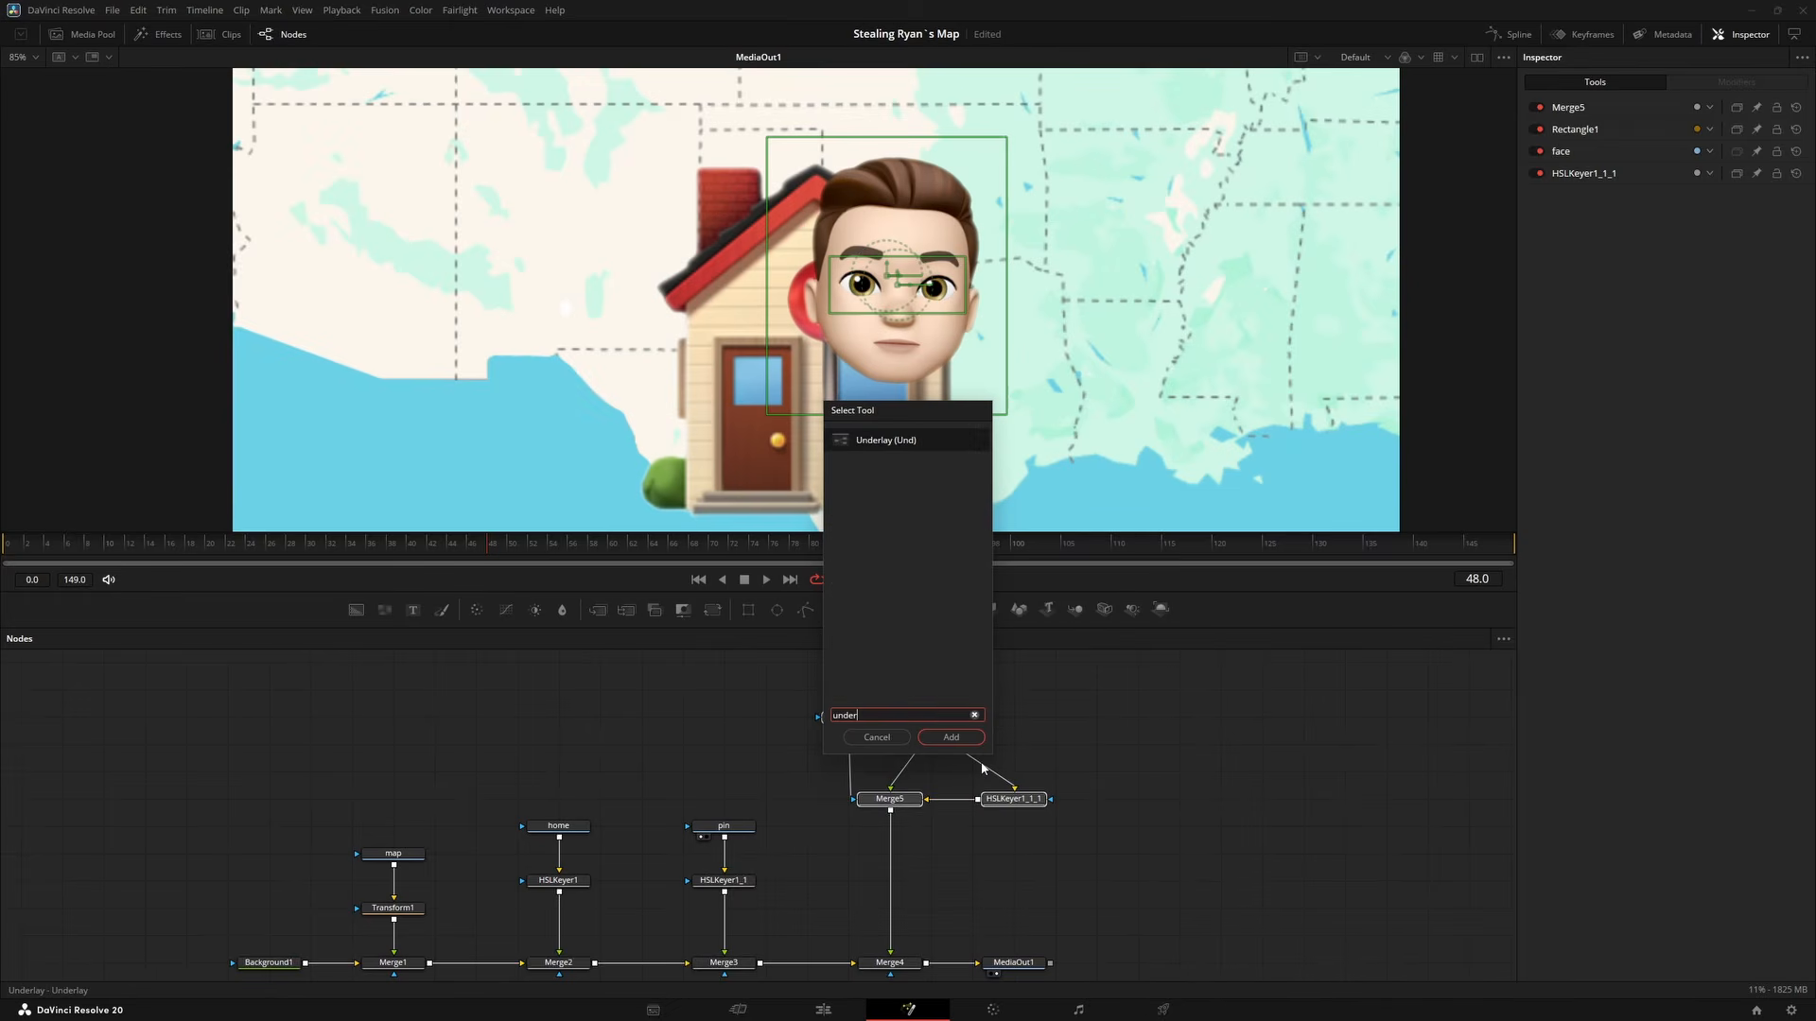
key(Return)
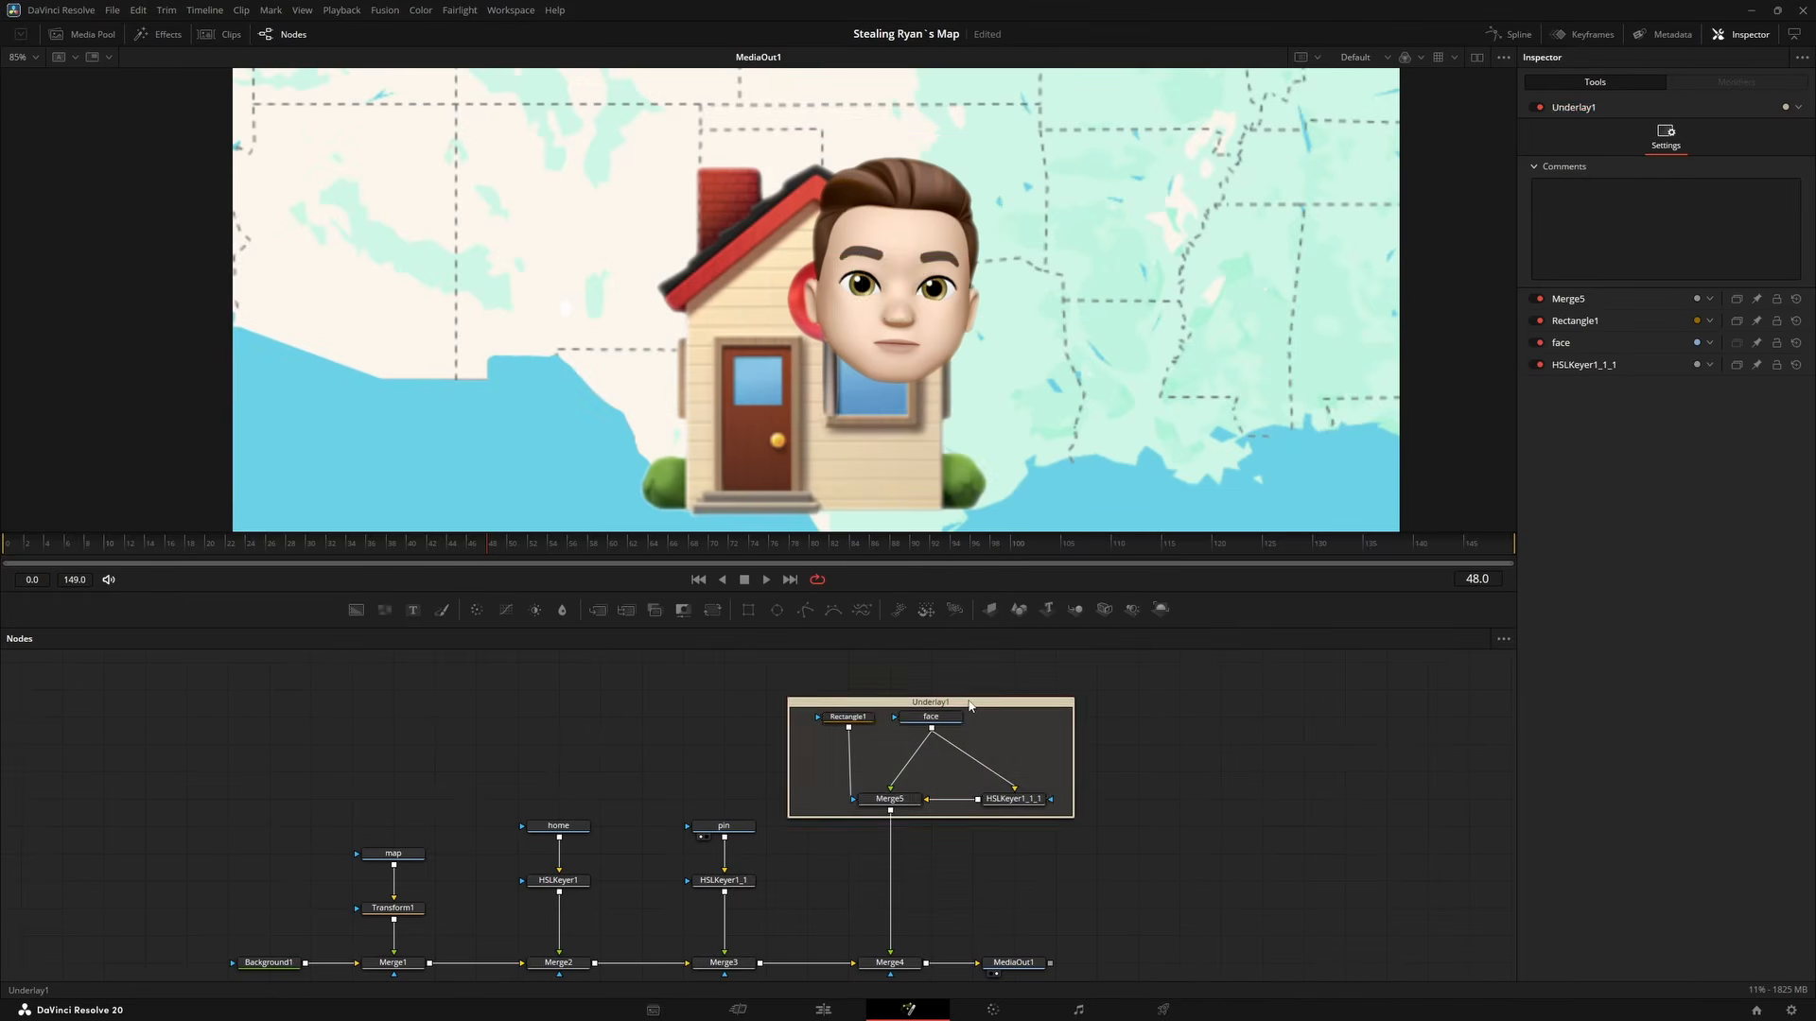
double_click(969, 704)
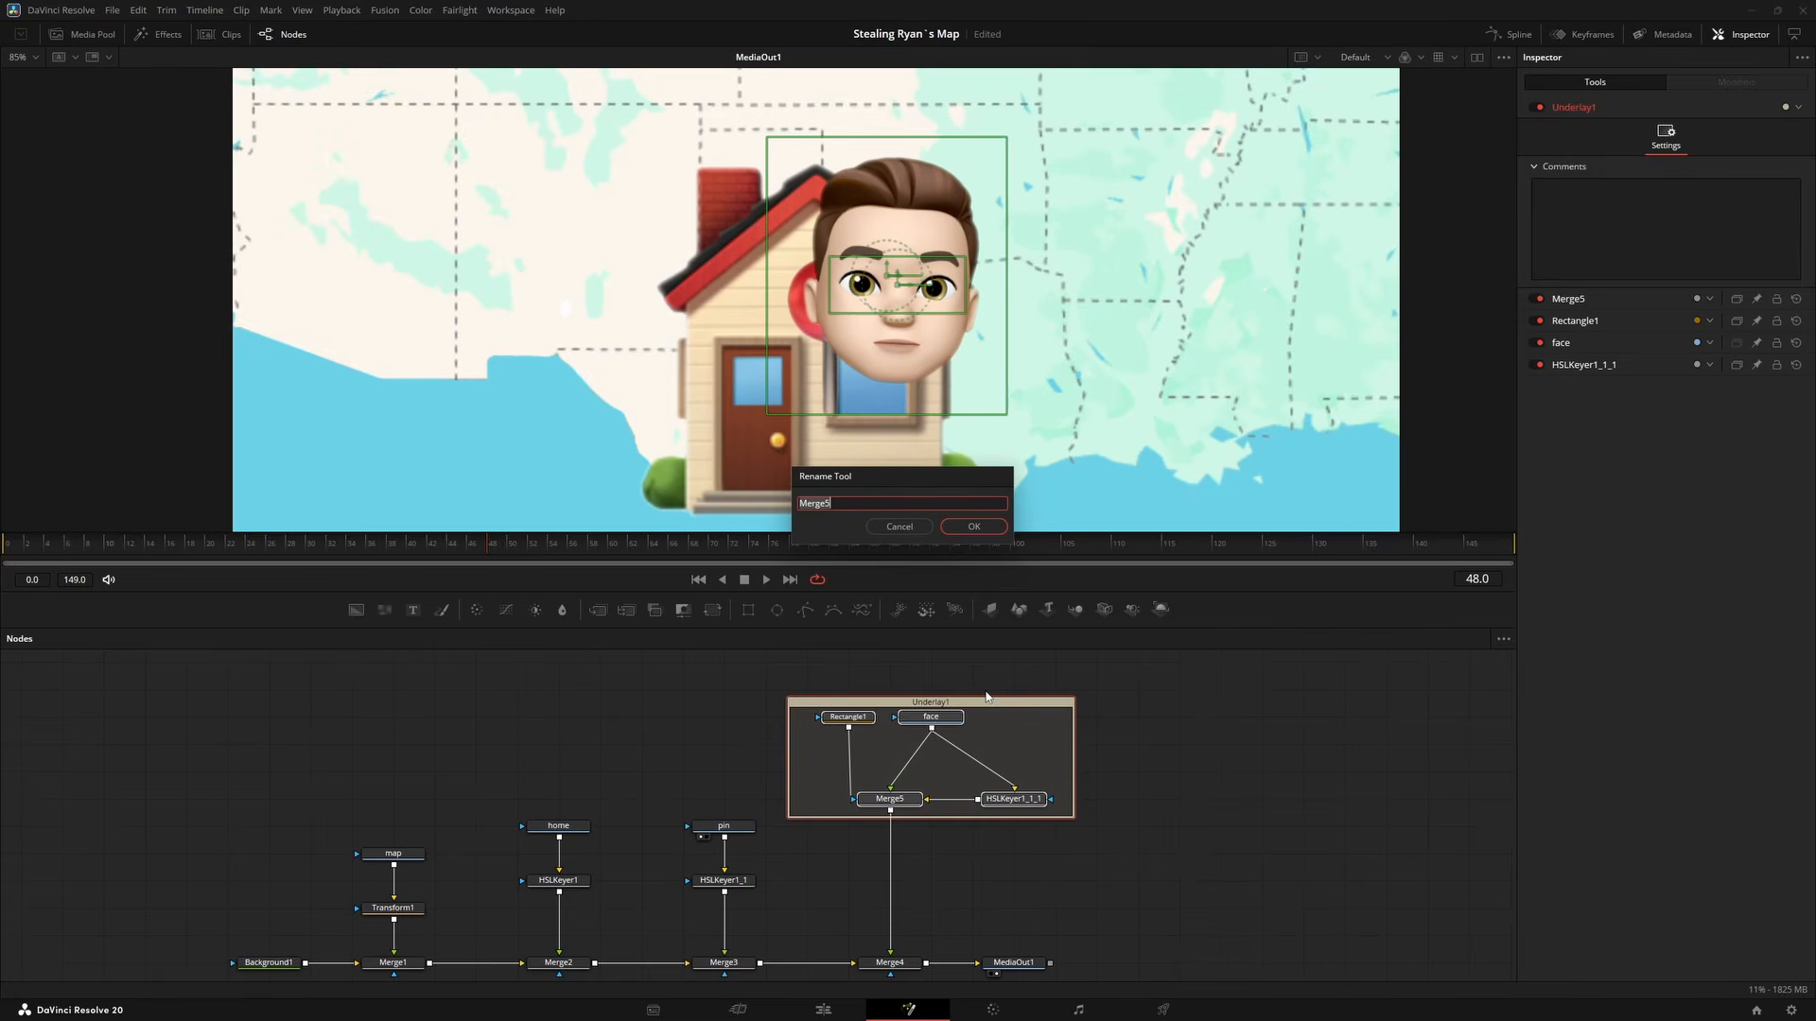
key(Return)
key(Return)
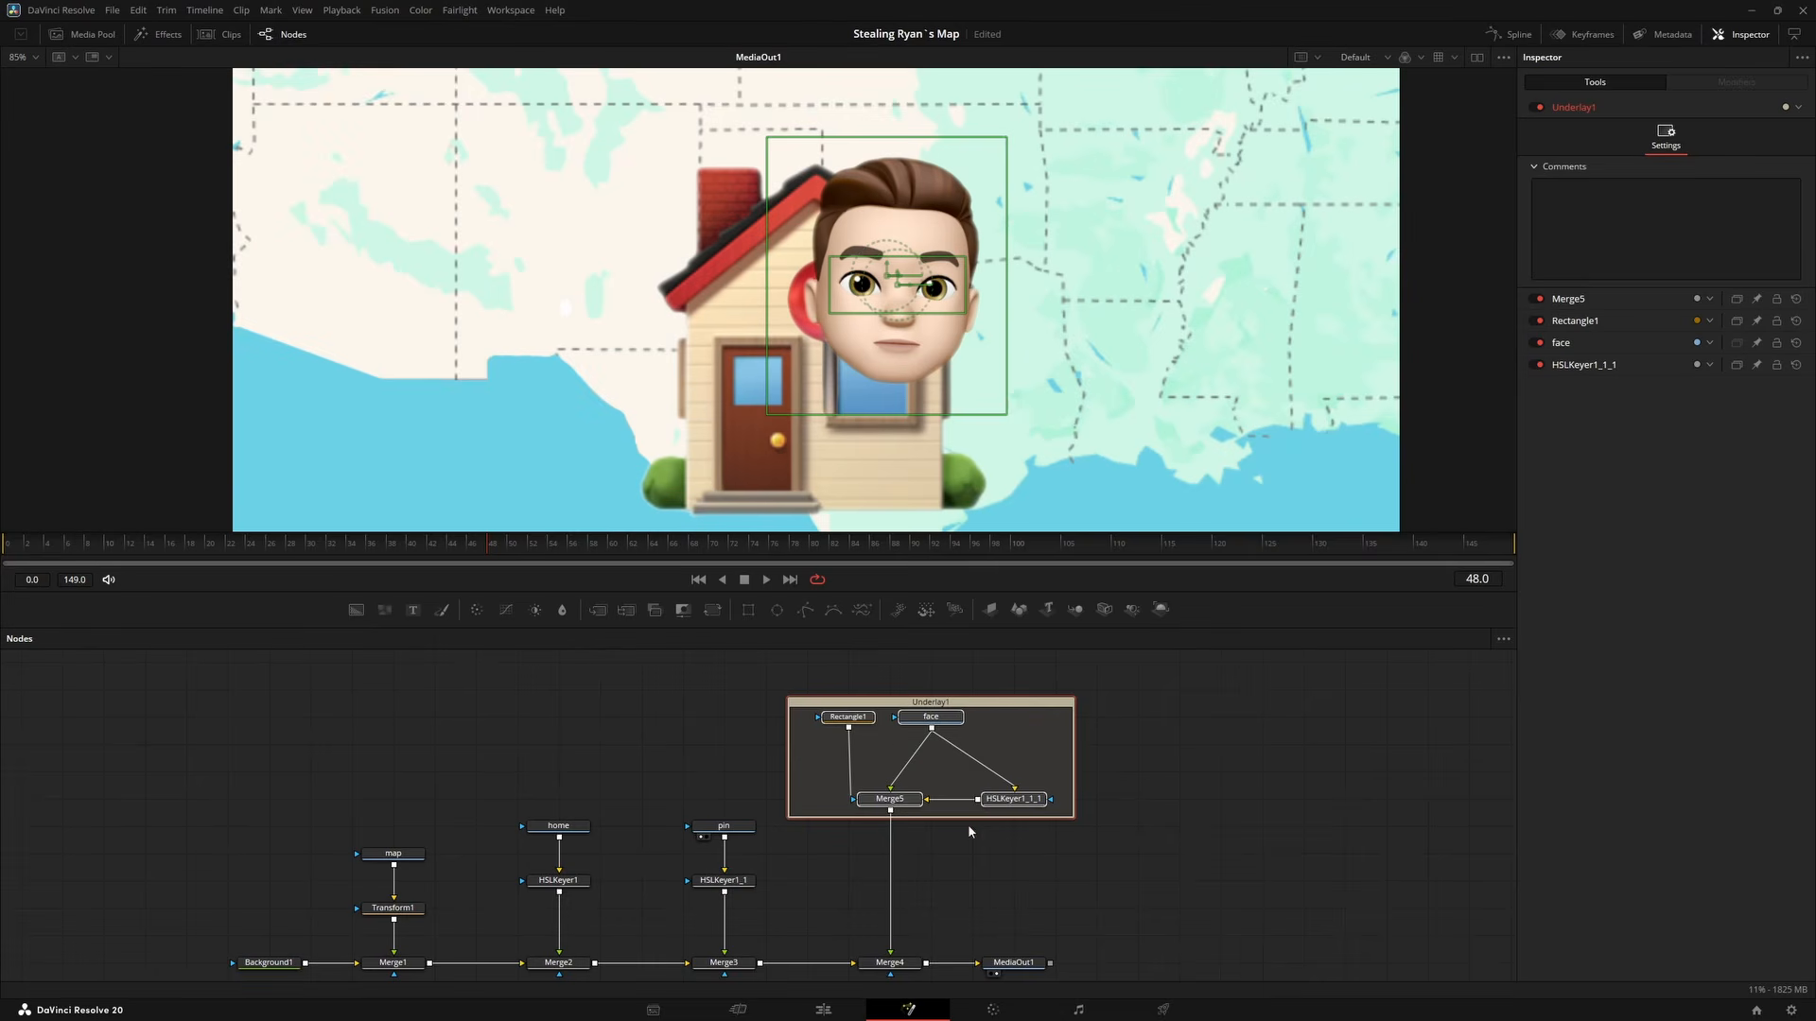
Move the face underlay group further right and raise pin and HSLKeyer1_1 together above the home nodes.
drag(709, 766, 813, 799)
drag(1033, 737, 1241, 737)
drag(925, 803, 806, 852)
drag(880, 763, 890, 652)
drag(953, 707, 979, 833)
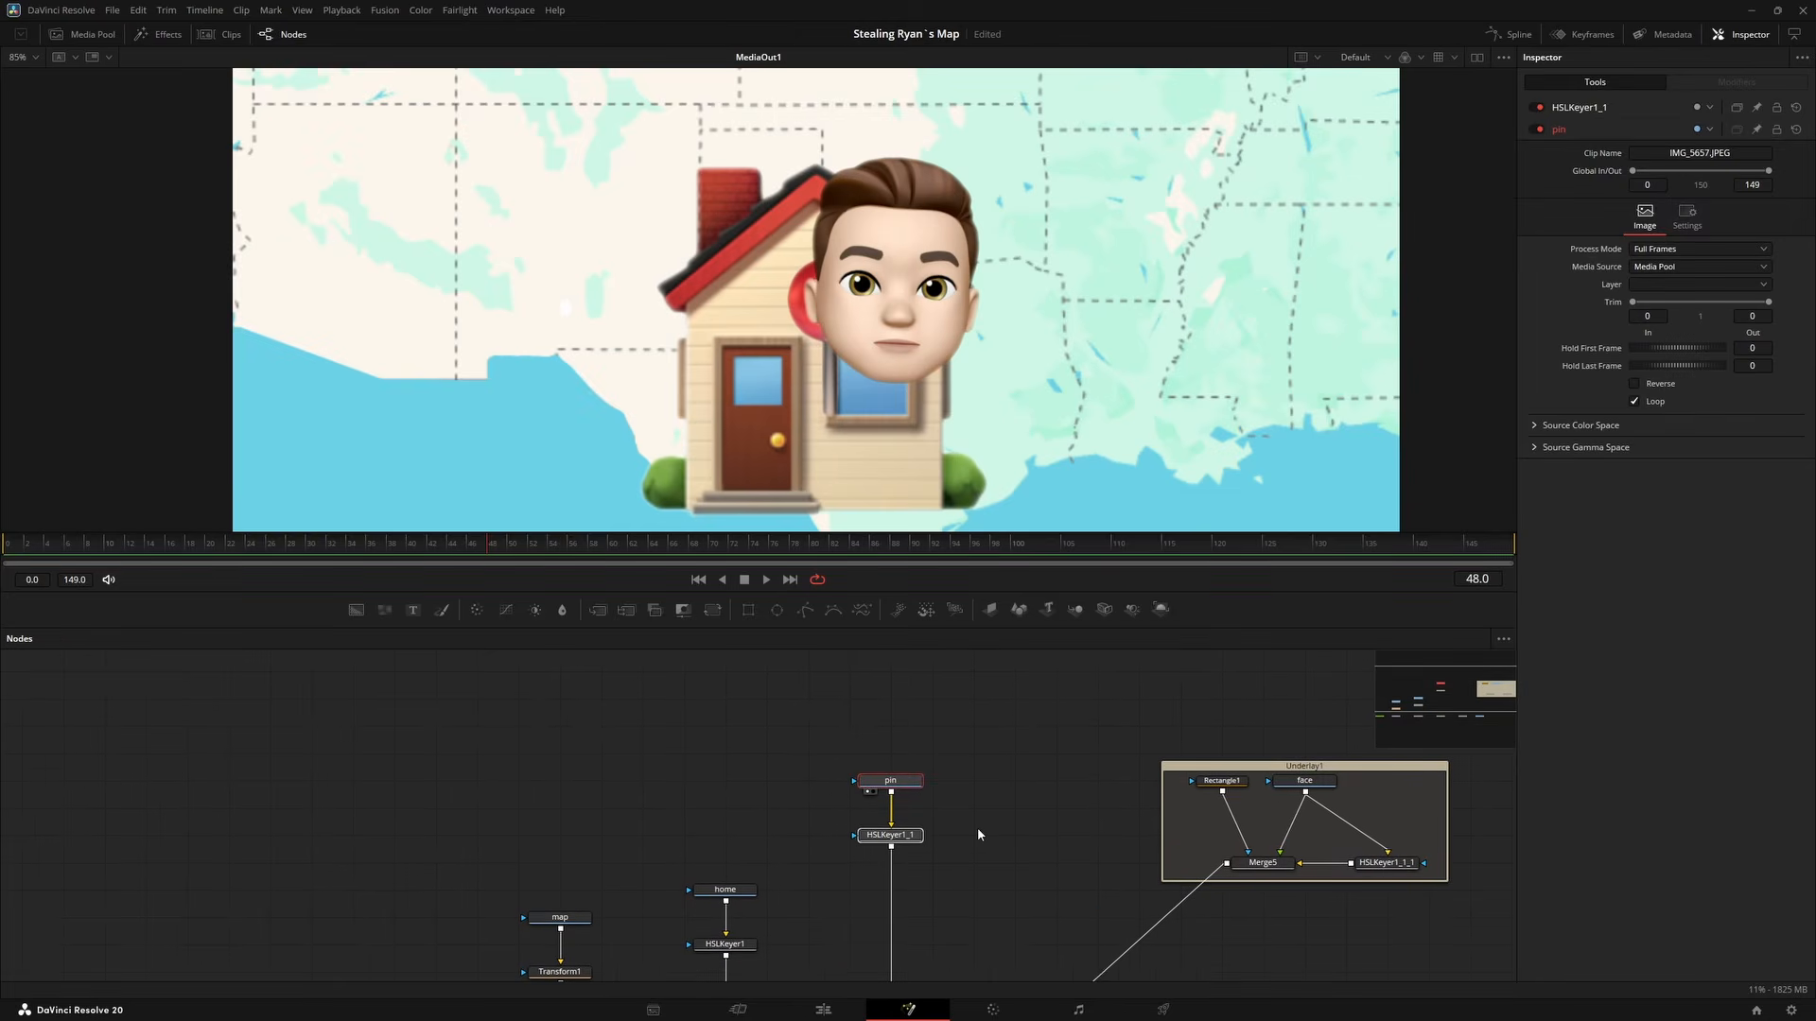
Place an Underlay behind pin and HSLKeyer1_1 and name it Pin, keeping the names of the enclosed nodes.
key(shift+space)
text(under)
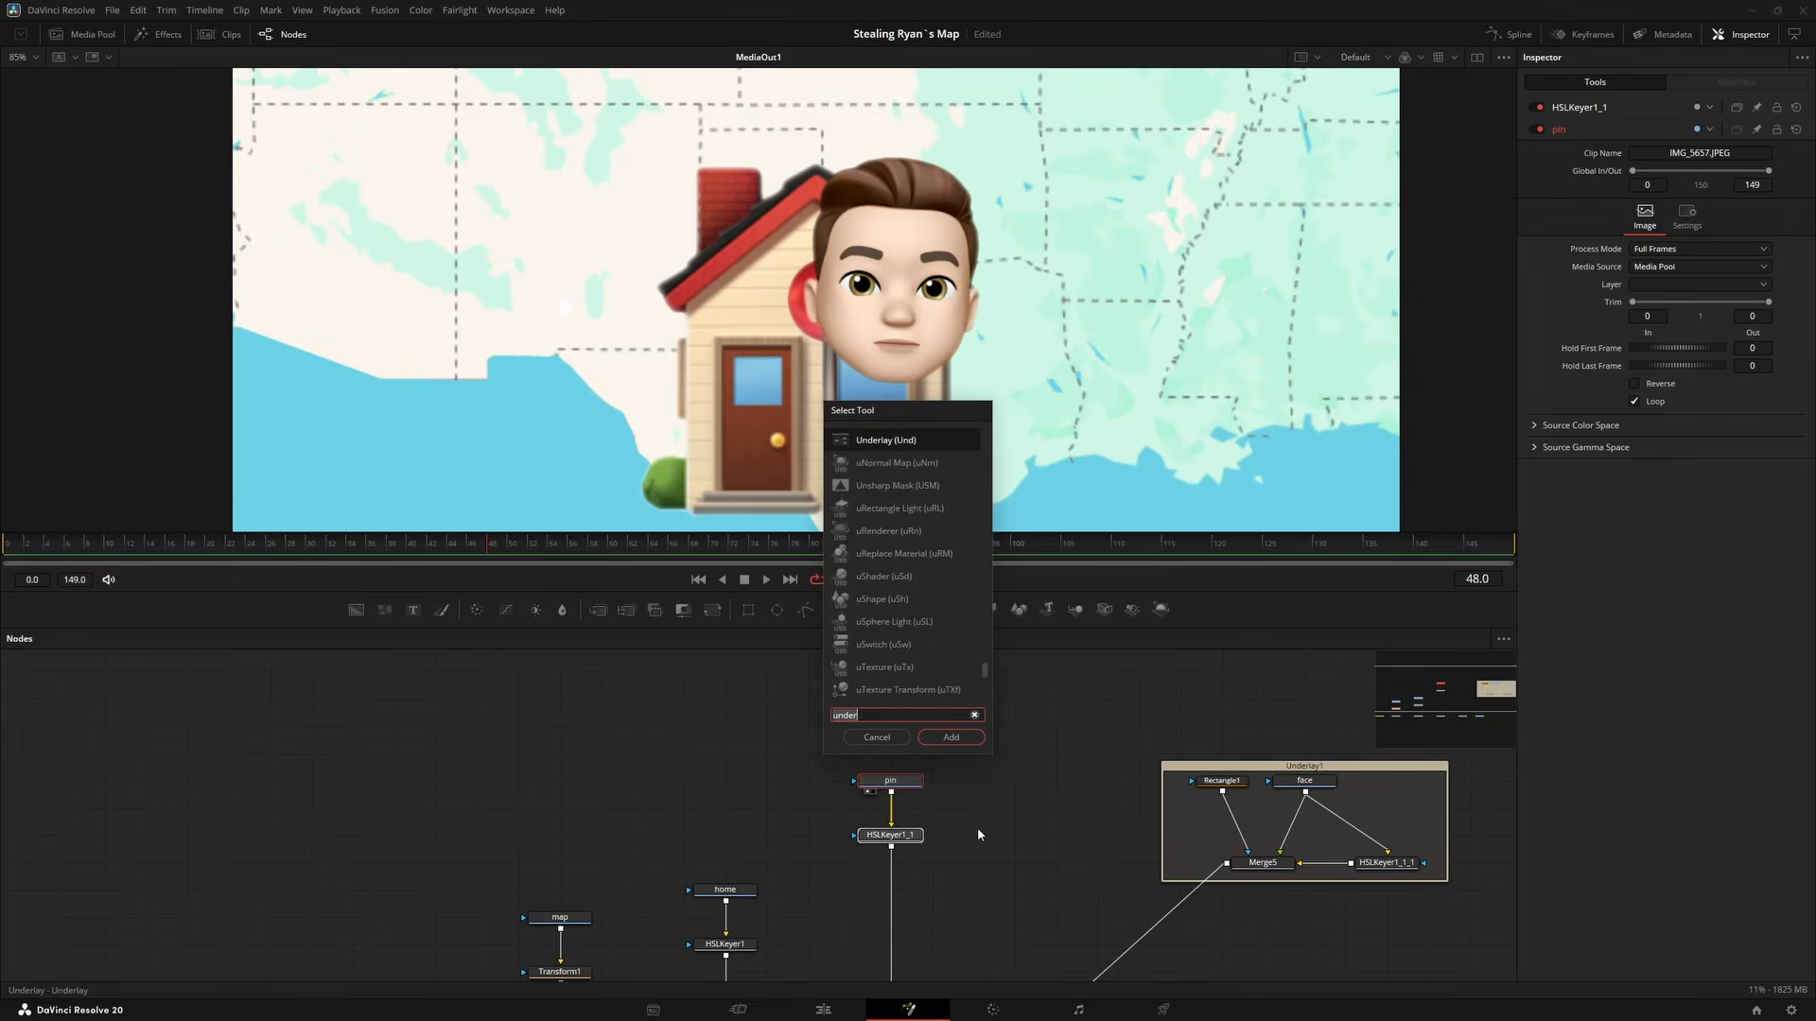
text(lay)
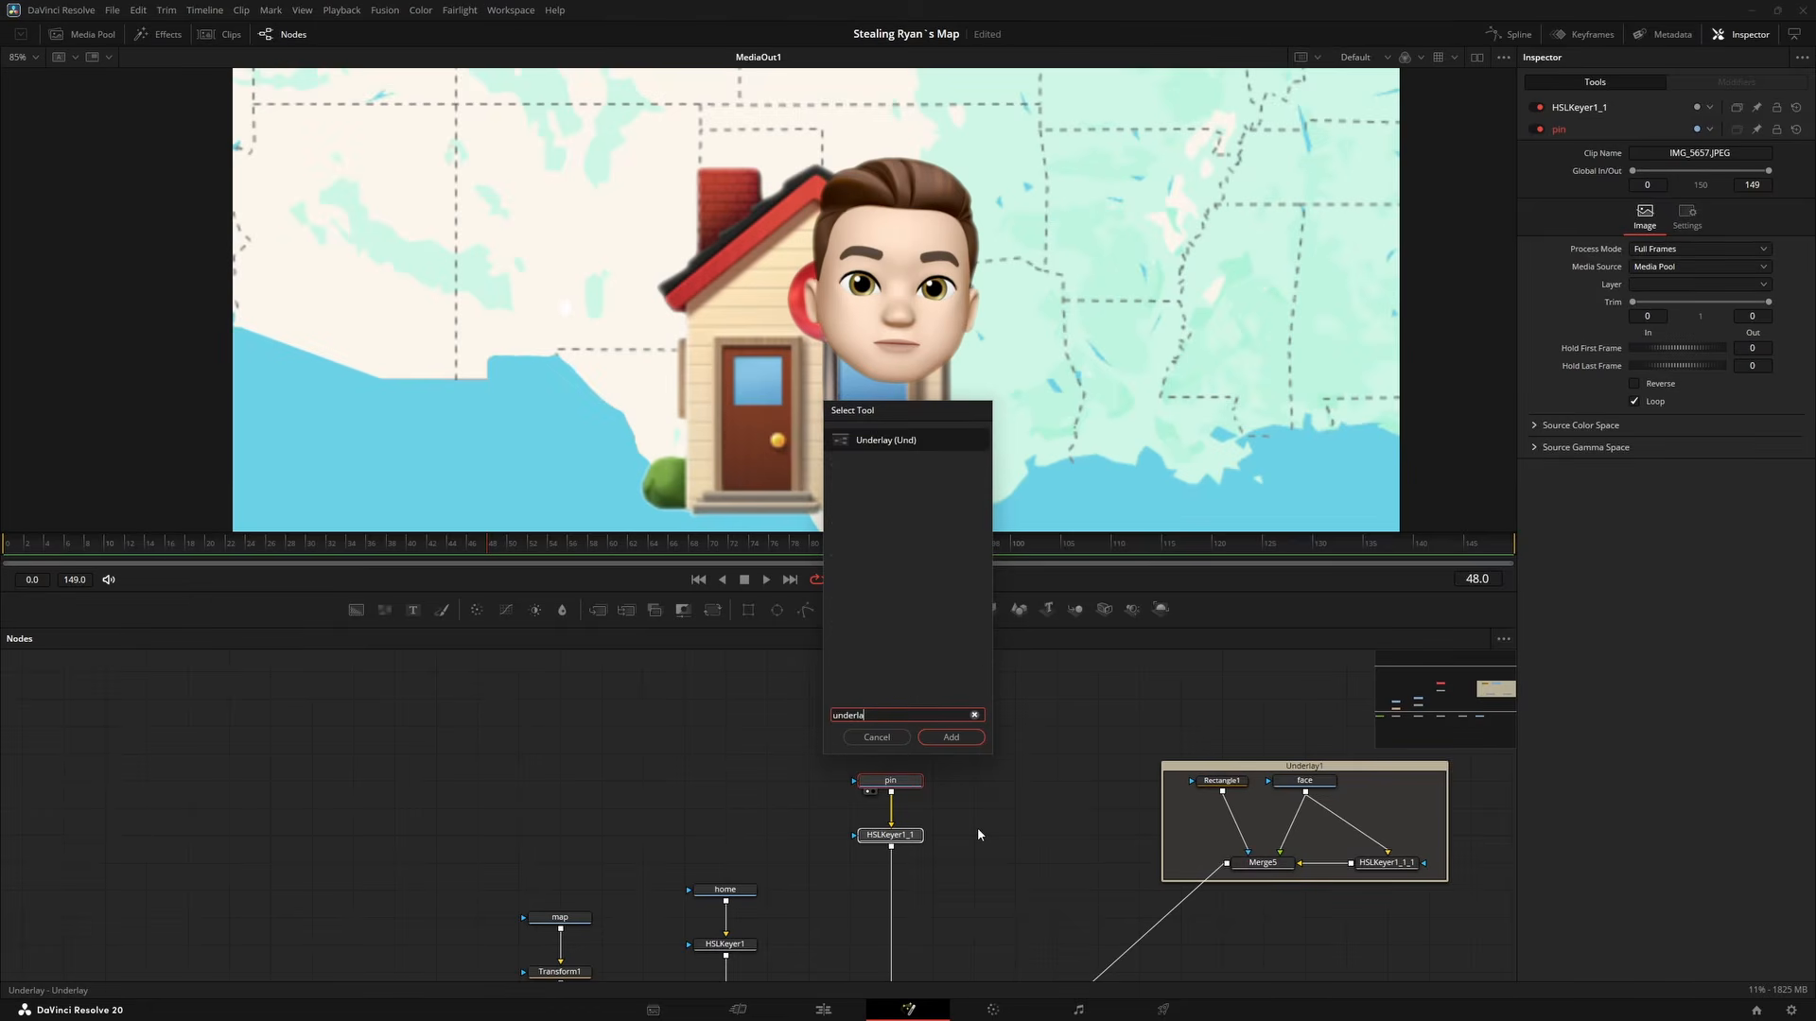
key(Return)
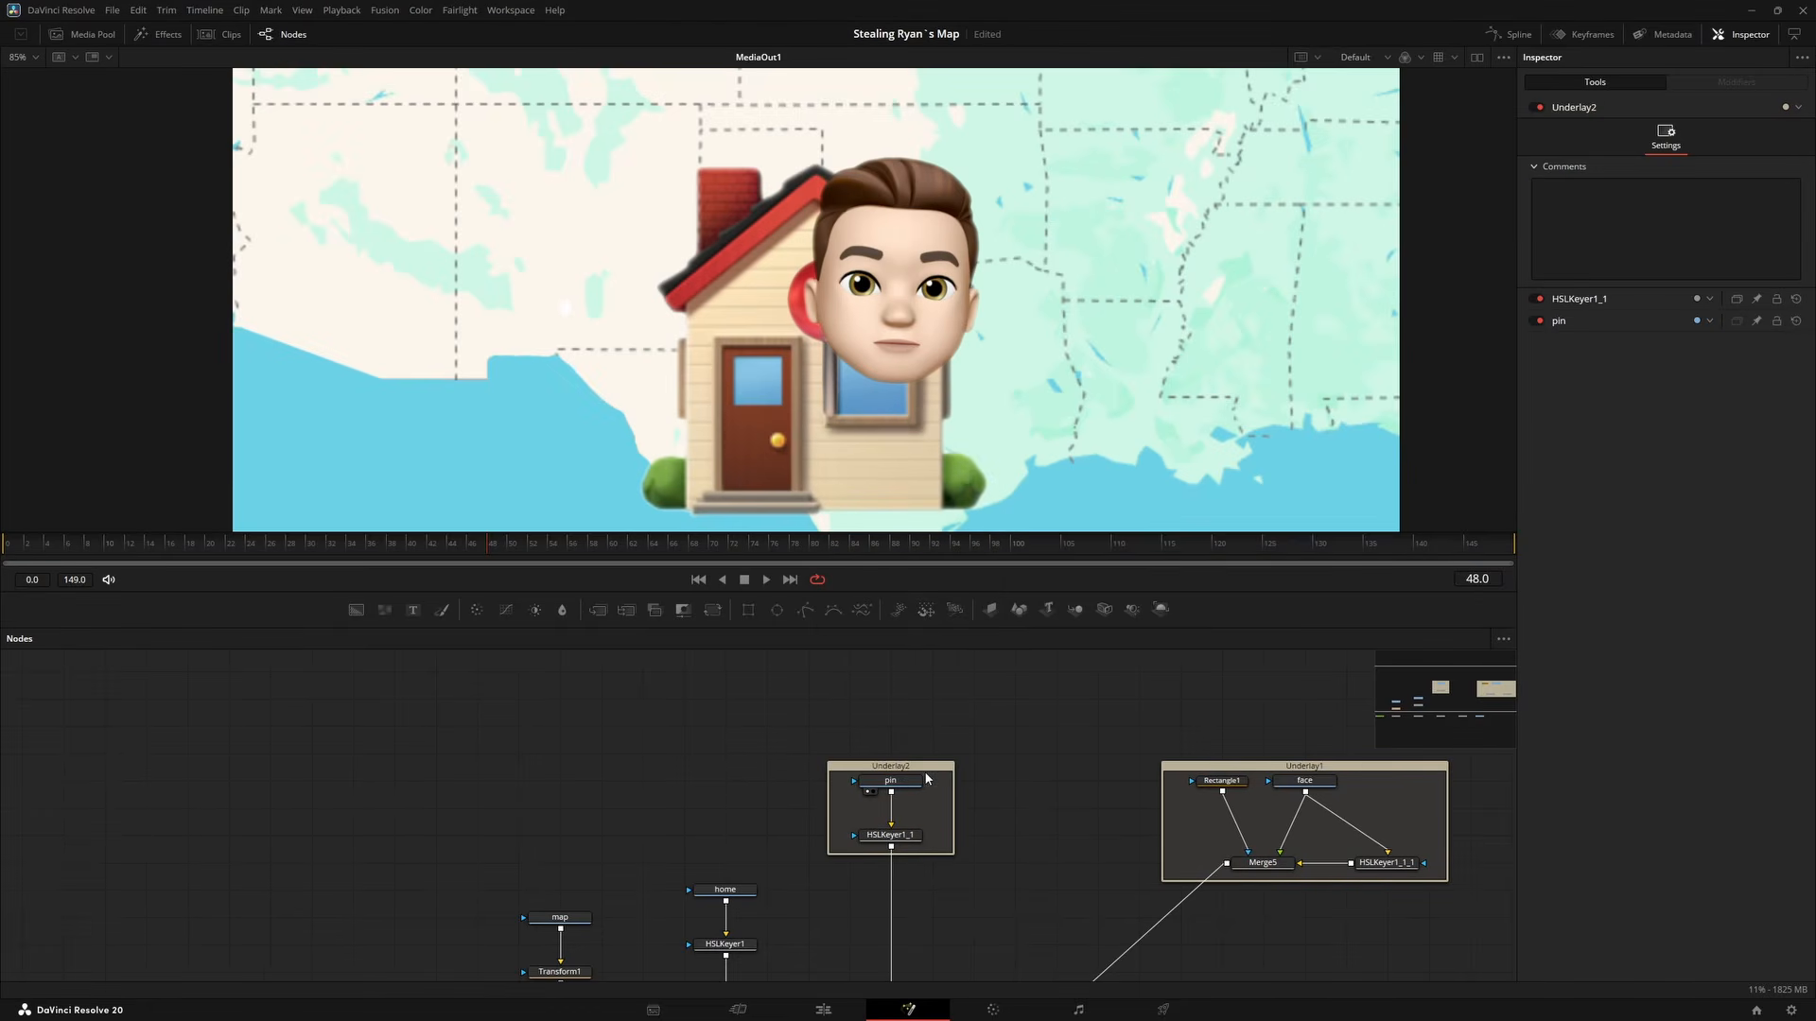
key(F2)
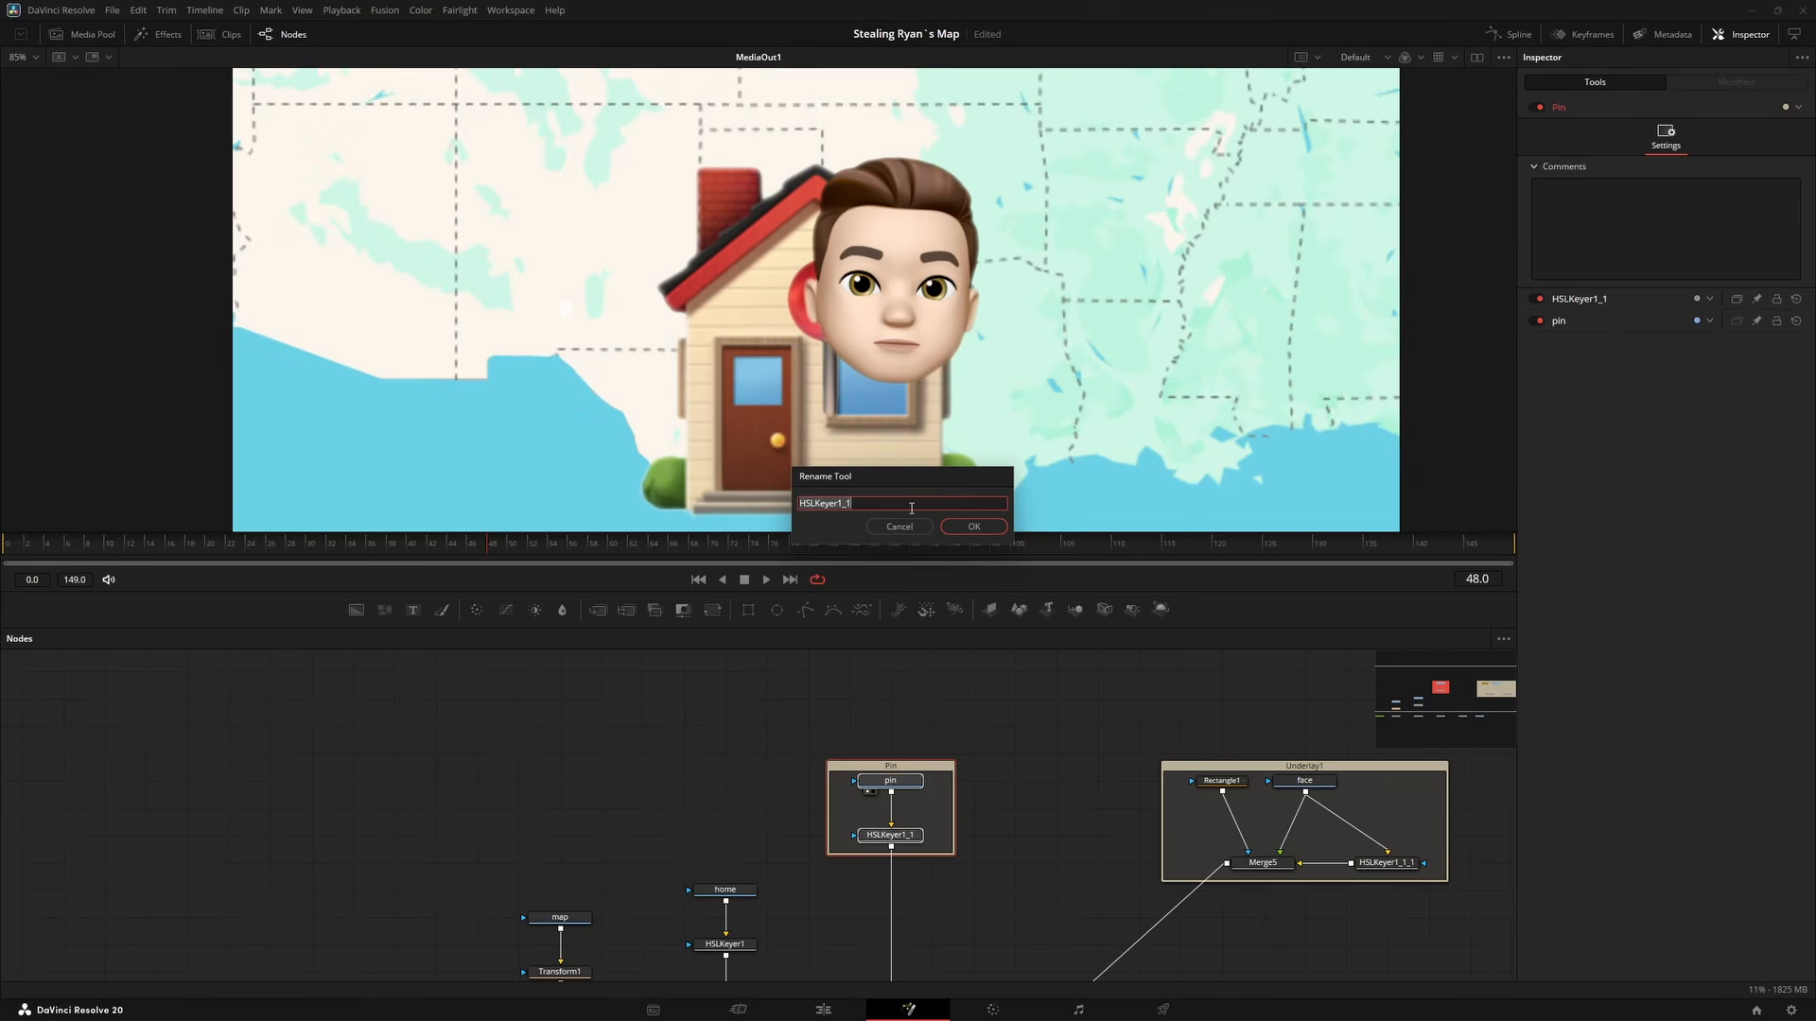
key(Return)
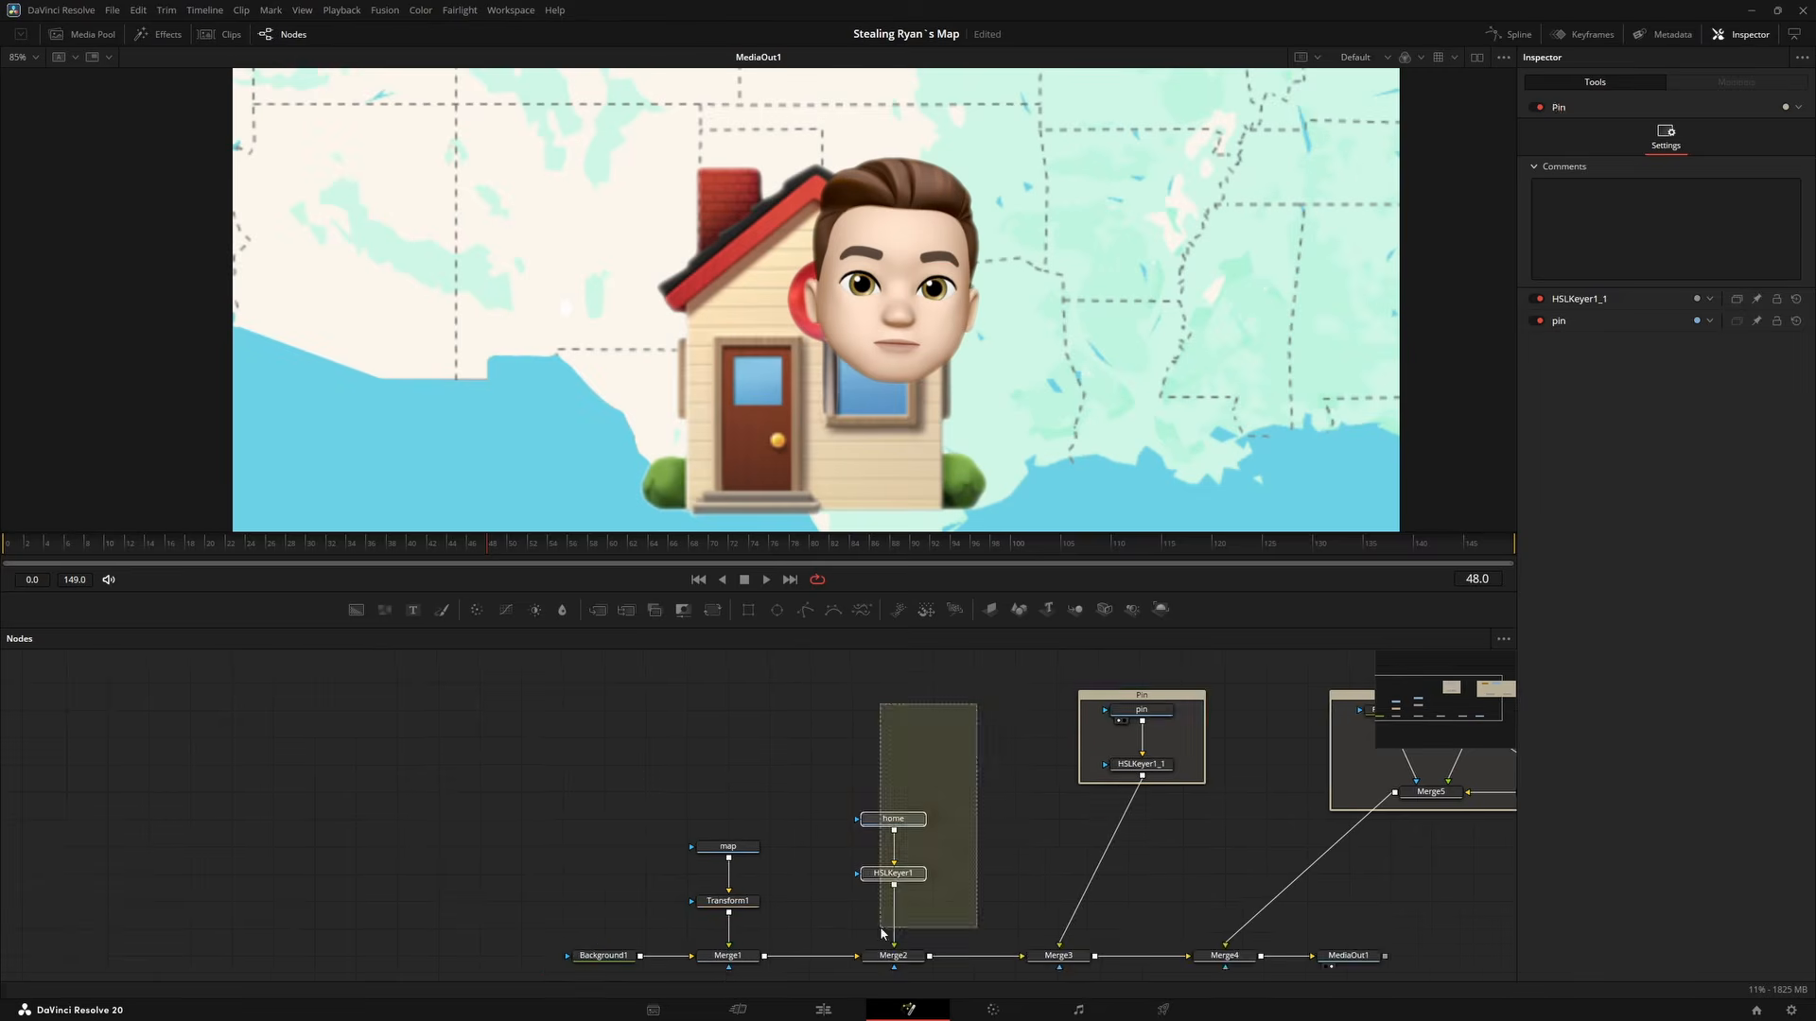
Name the Underlay behind the home and HSLKeyer1 nodes house.
key(F2)
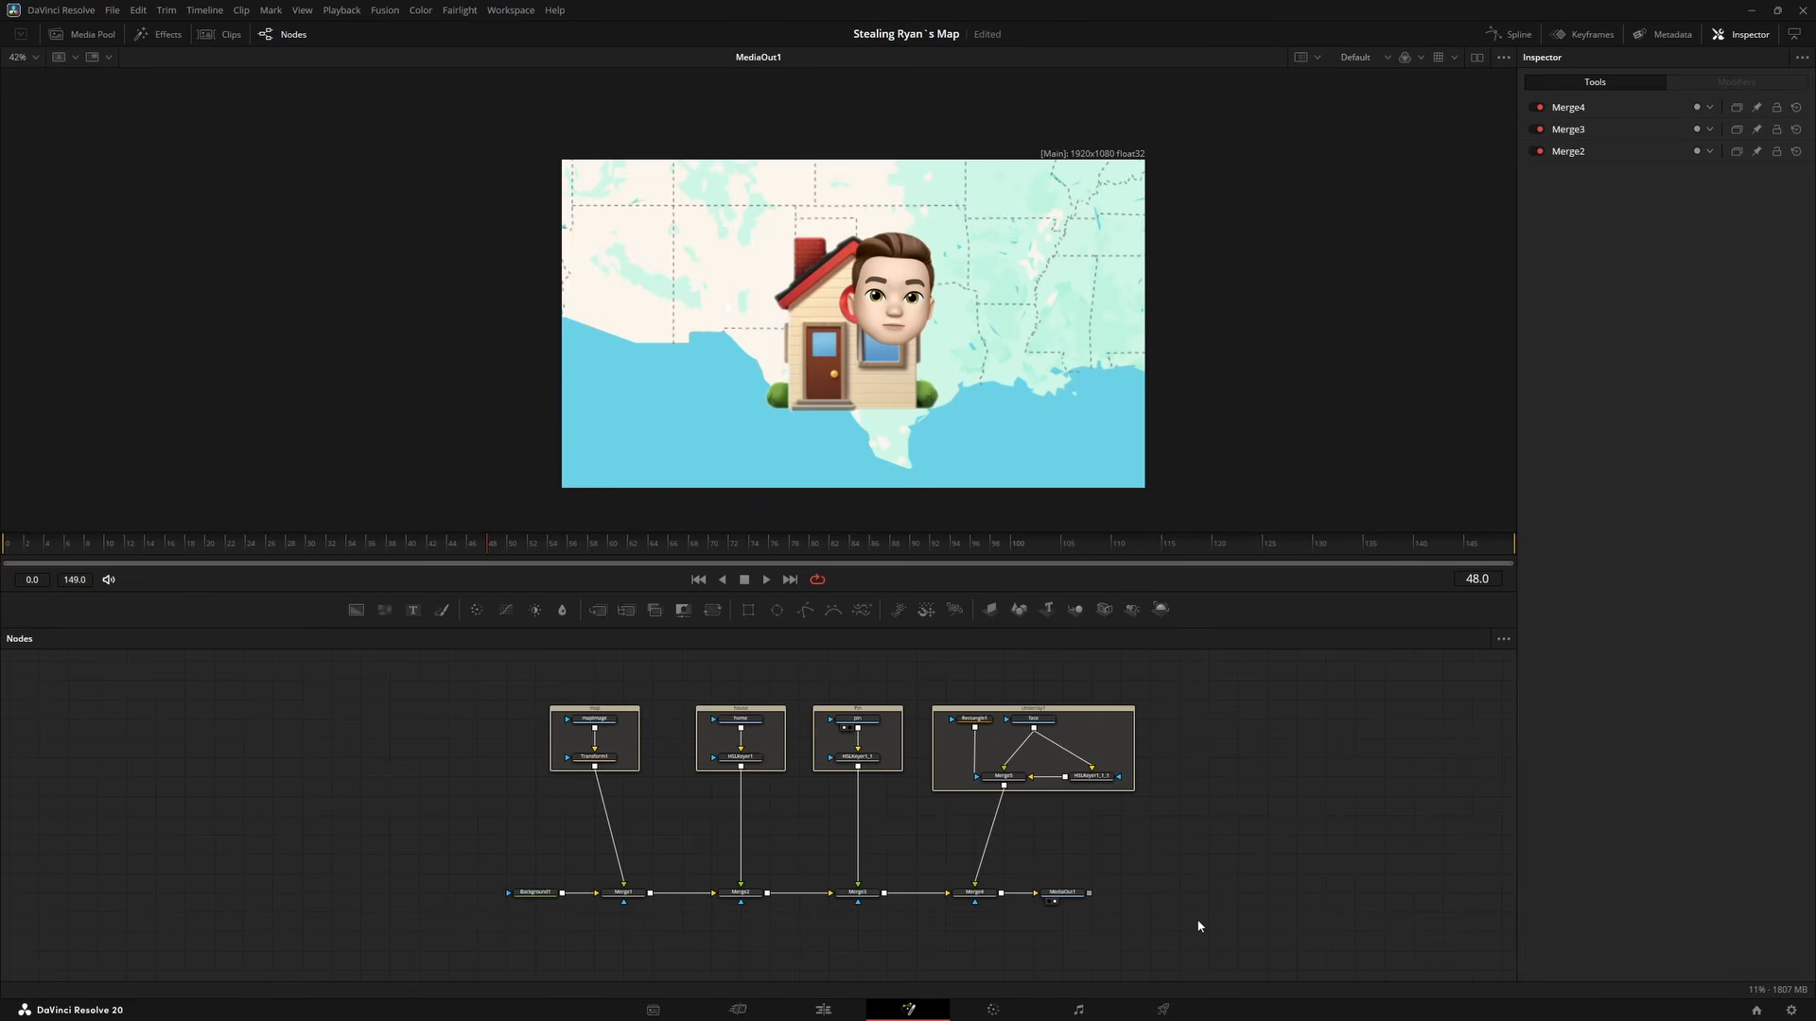
Disable the Merge4, Merge3 and Merge2 nodes together.
drag(712, 940, 982, 876)
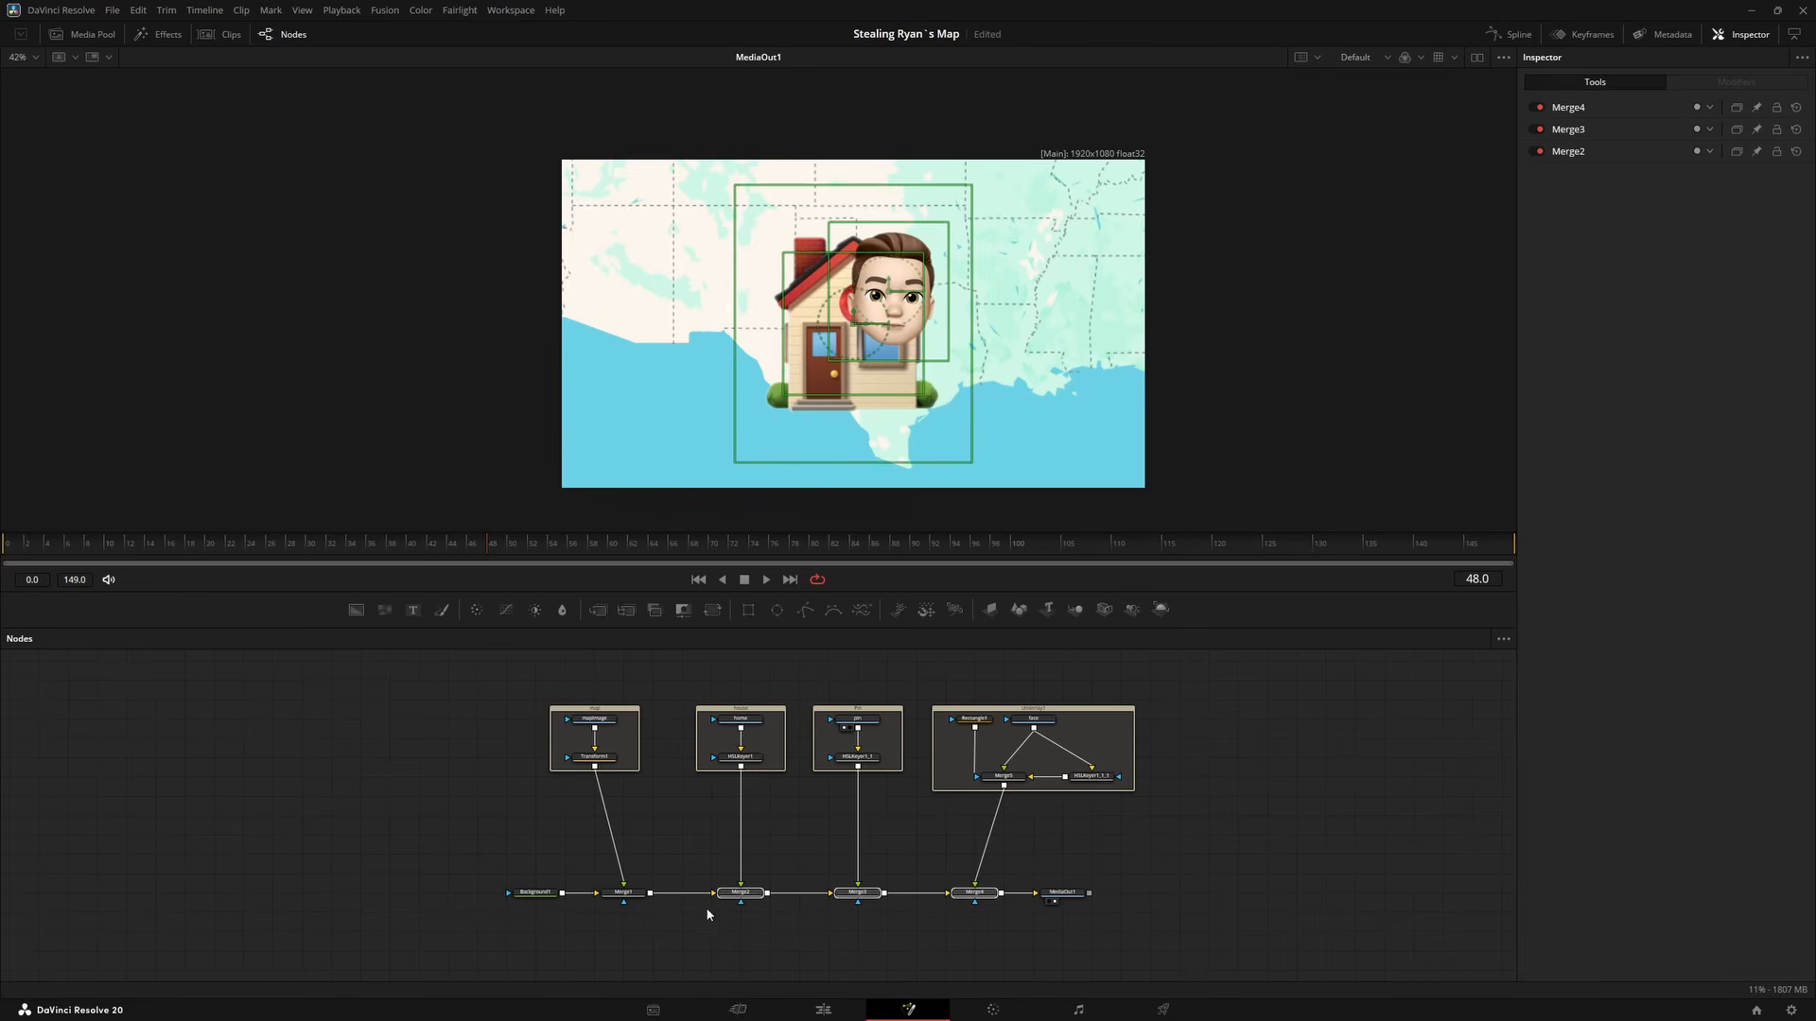
click(1537, 107)
click(1537, 129)
click(1537, 151)
Move the house, Pin and face groups with their merges and MediaOut1 further right, leaving a gap after Merge1.
drag(666, 663, 1189, 911)
click(740, 894)
drag(740, 897, 1060, 897)
click(873, 789)
Add a Polygon mask and a Background in the gap, connect the Polygon to the Background, and merge the Background over Merge1's output.
scroll(776, 771, up, 2)
drag(594, 765, 679, 727)
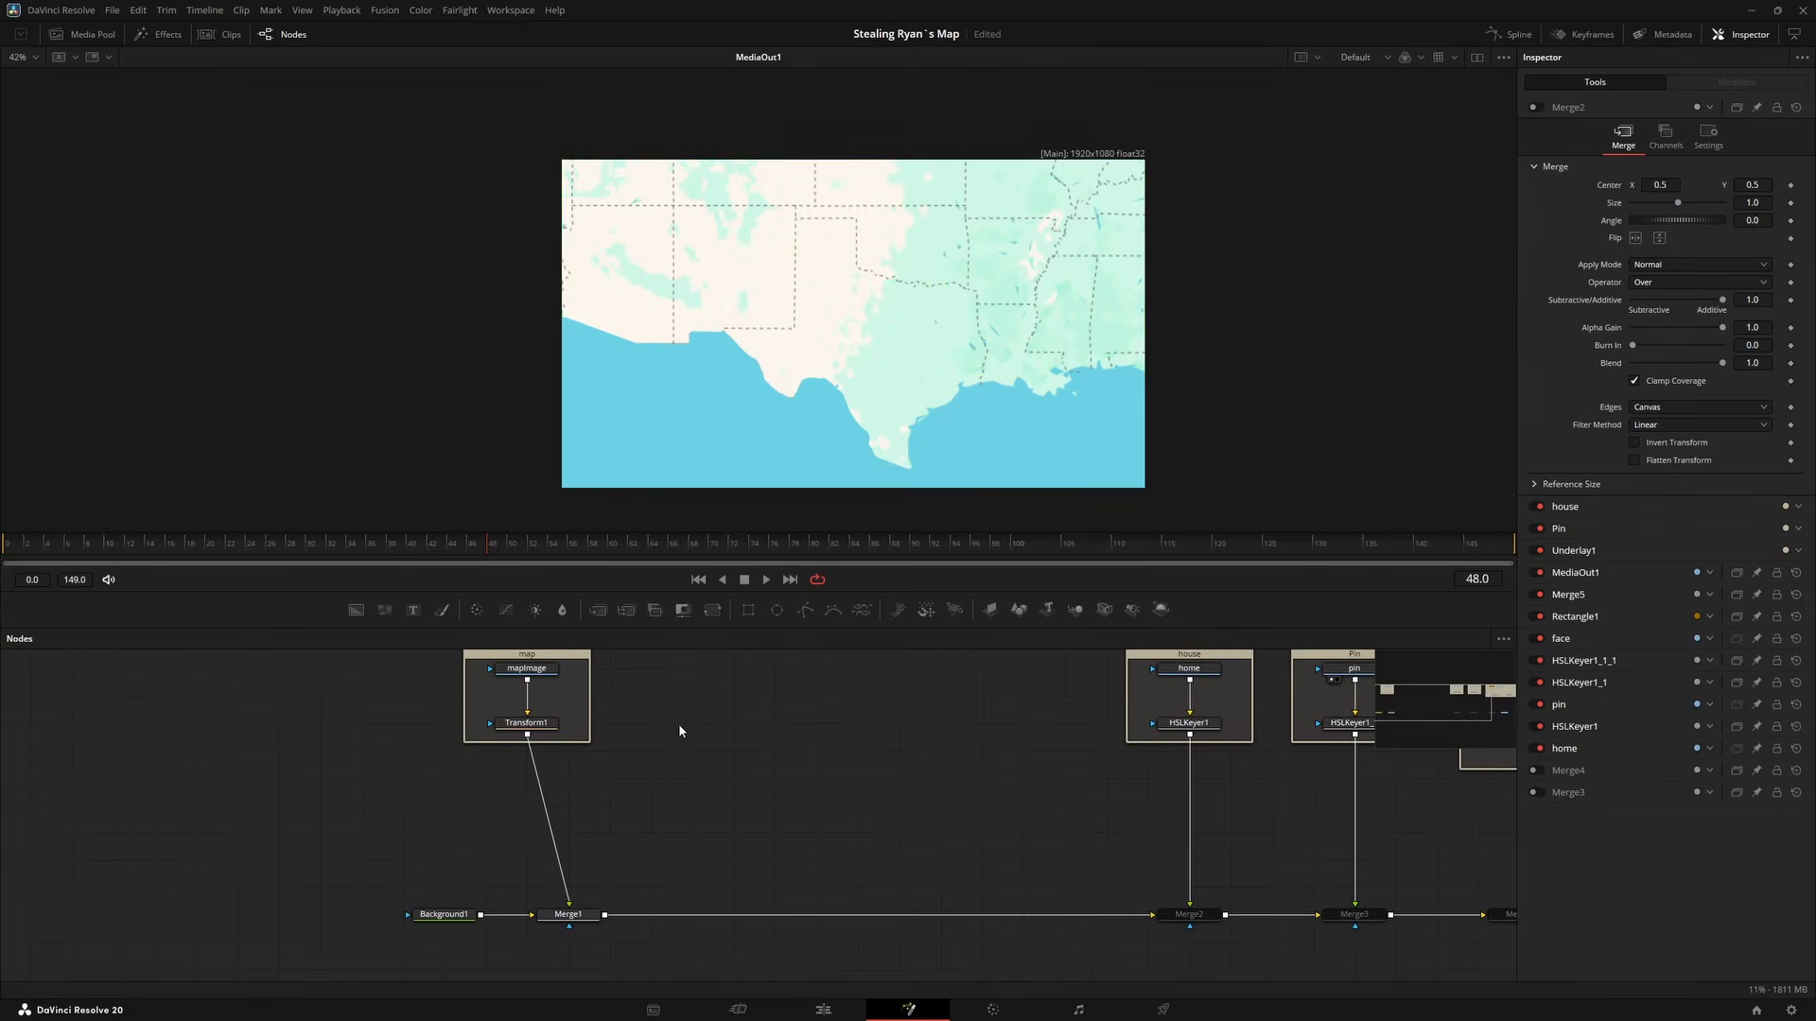
drag(805, 610, 842, 690)
drag(361, 609, 951, 691)
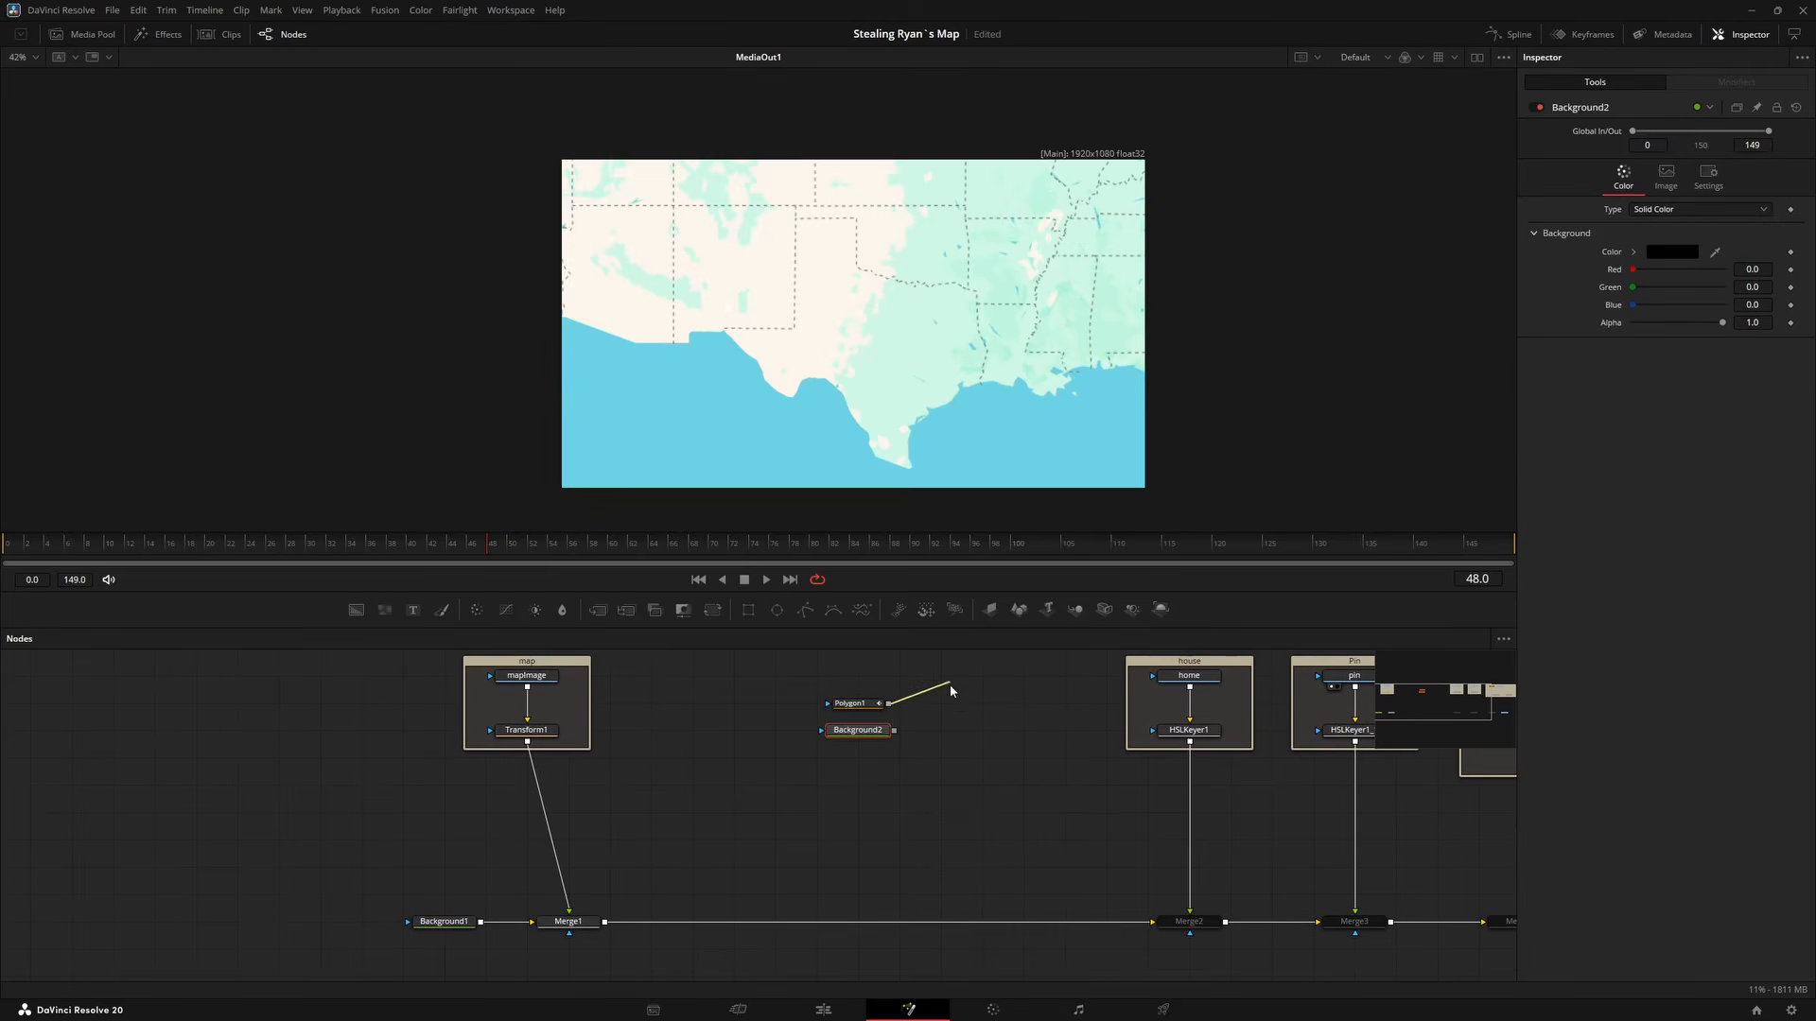
mouse_move(839, 781)
mouse_down()
mouse_move(834, 733)
mouse_move(860, 766)
mouse_up()
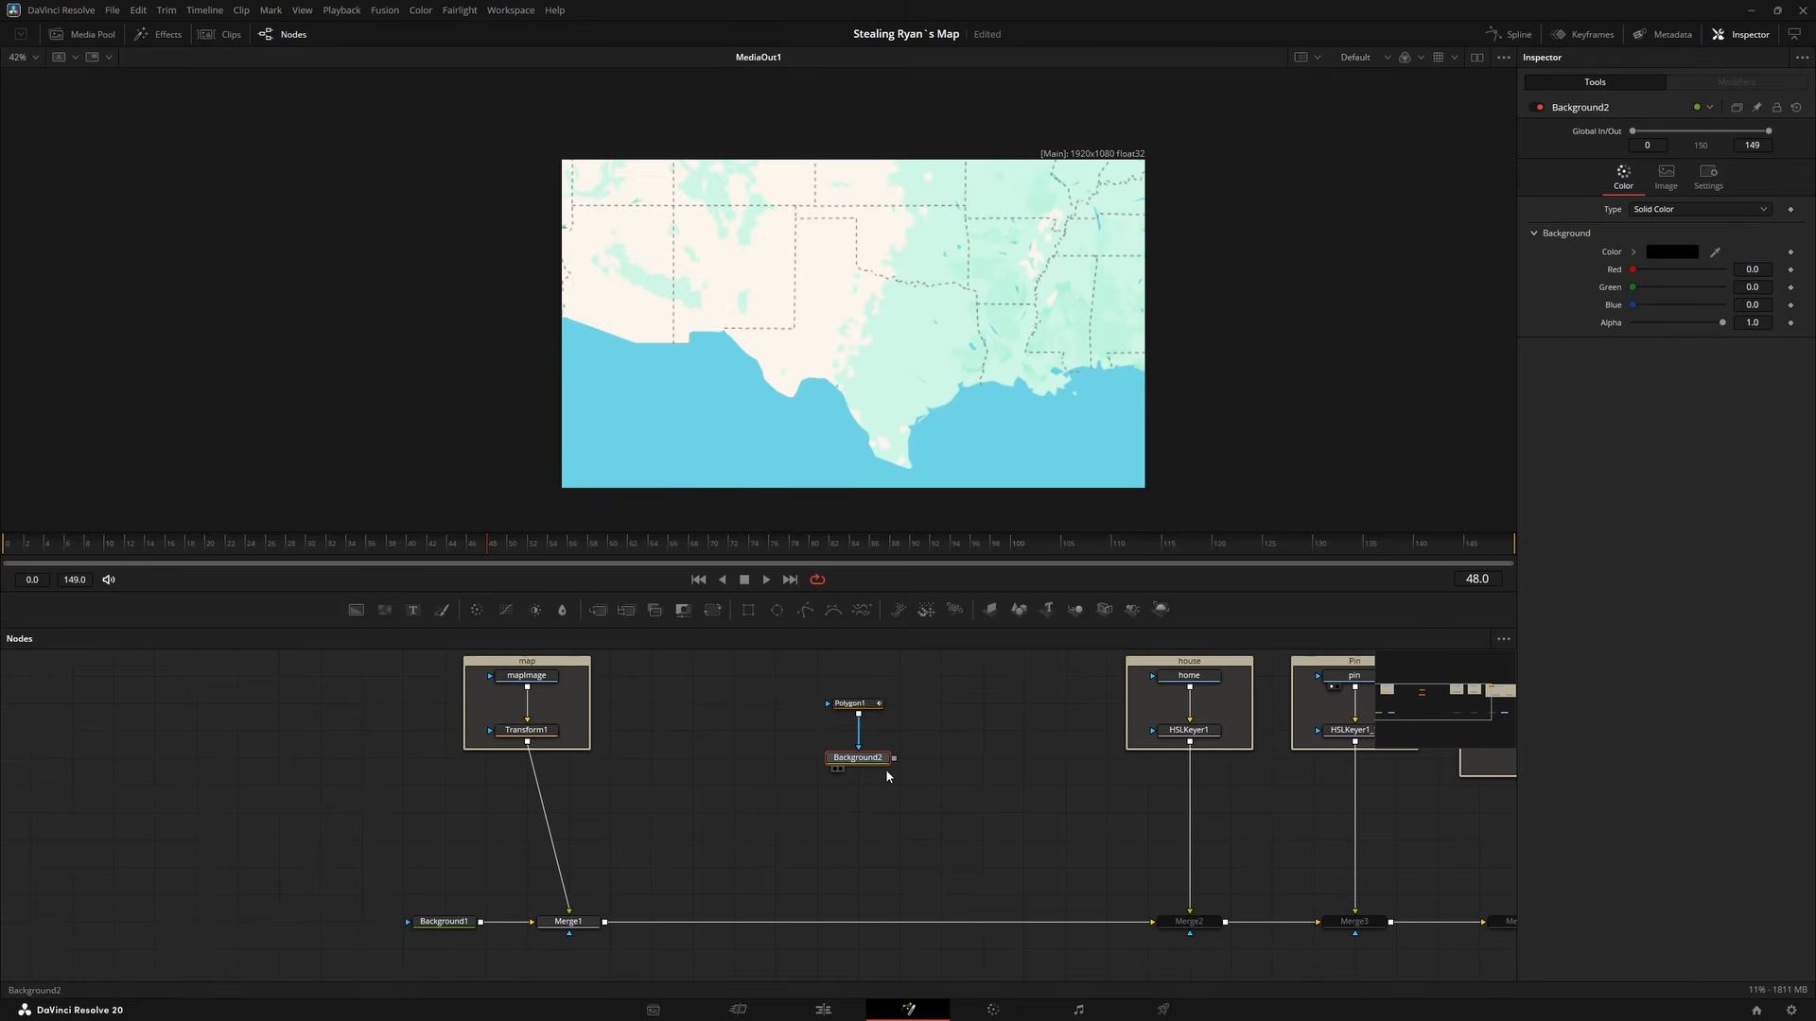
drag(893, 757, 629, 921)
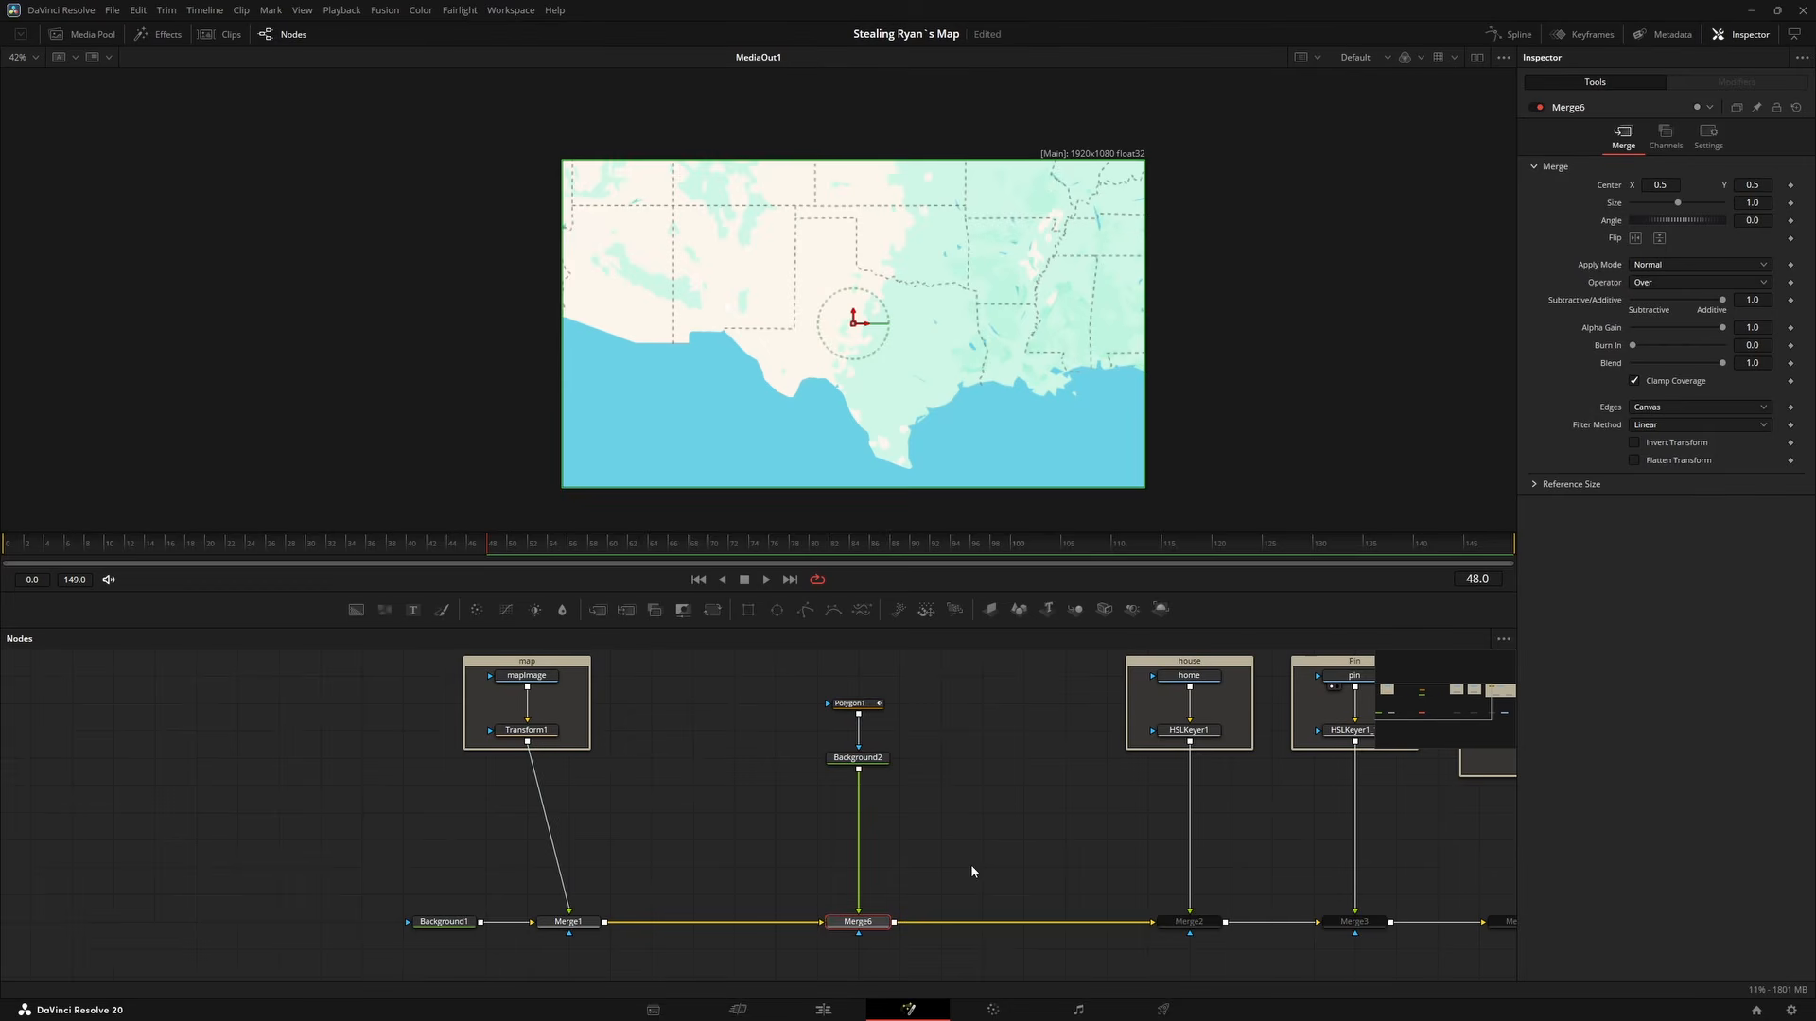
Draw an open Polygon1 route from southeast Texas up to a sharp northeastern bend, continuing west in short segments into New Mexico.
click(863, 757)
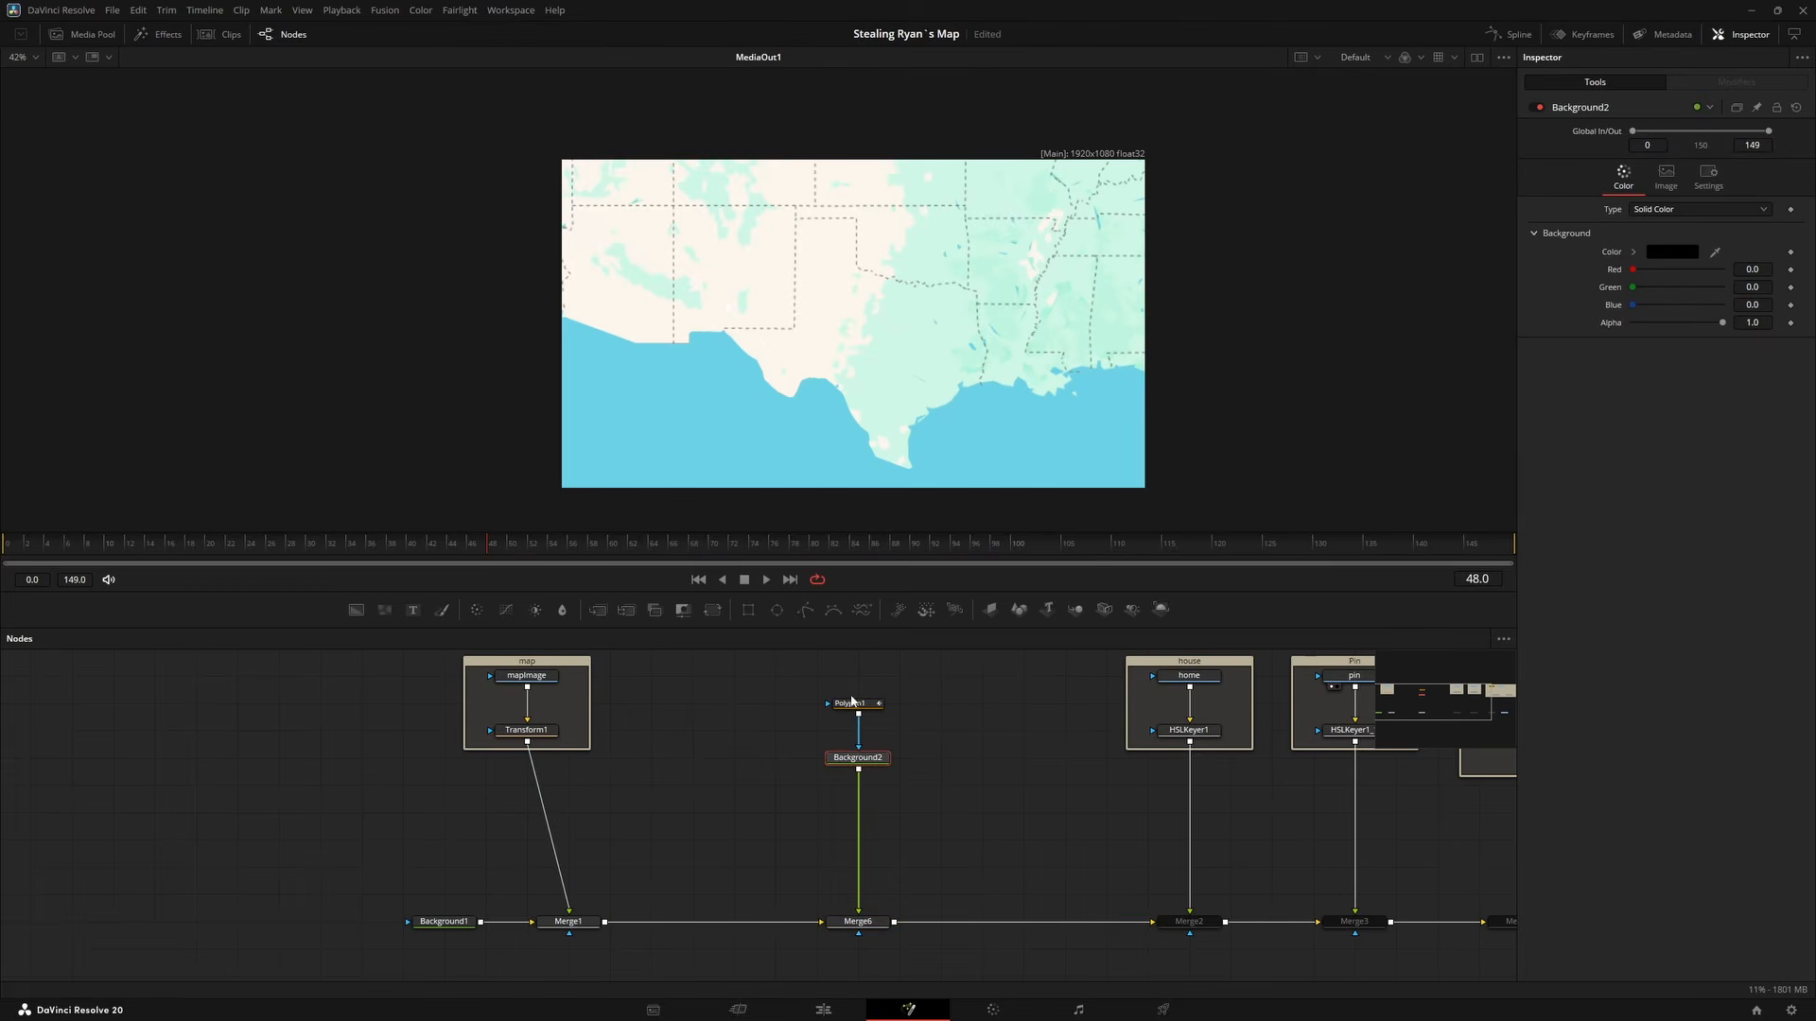
click(879, 702)
scroll(857, 329, up, 5)
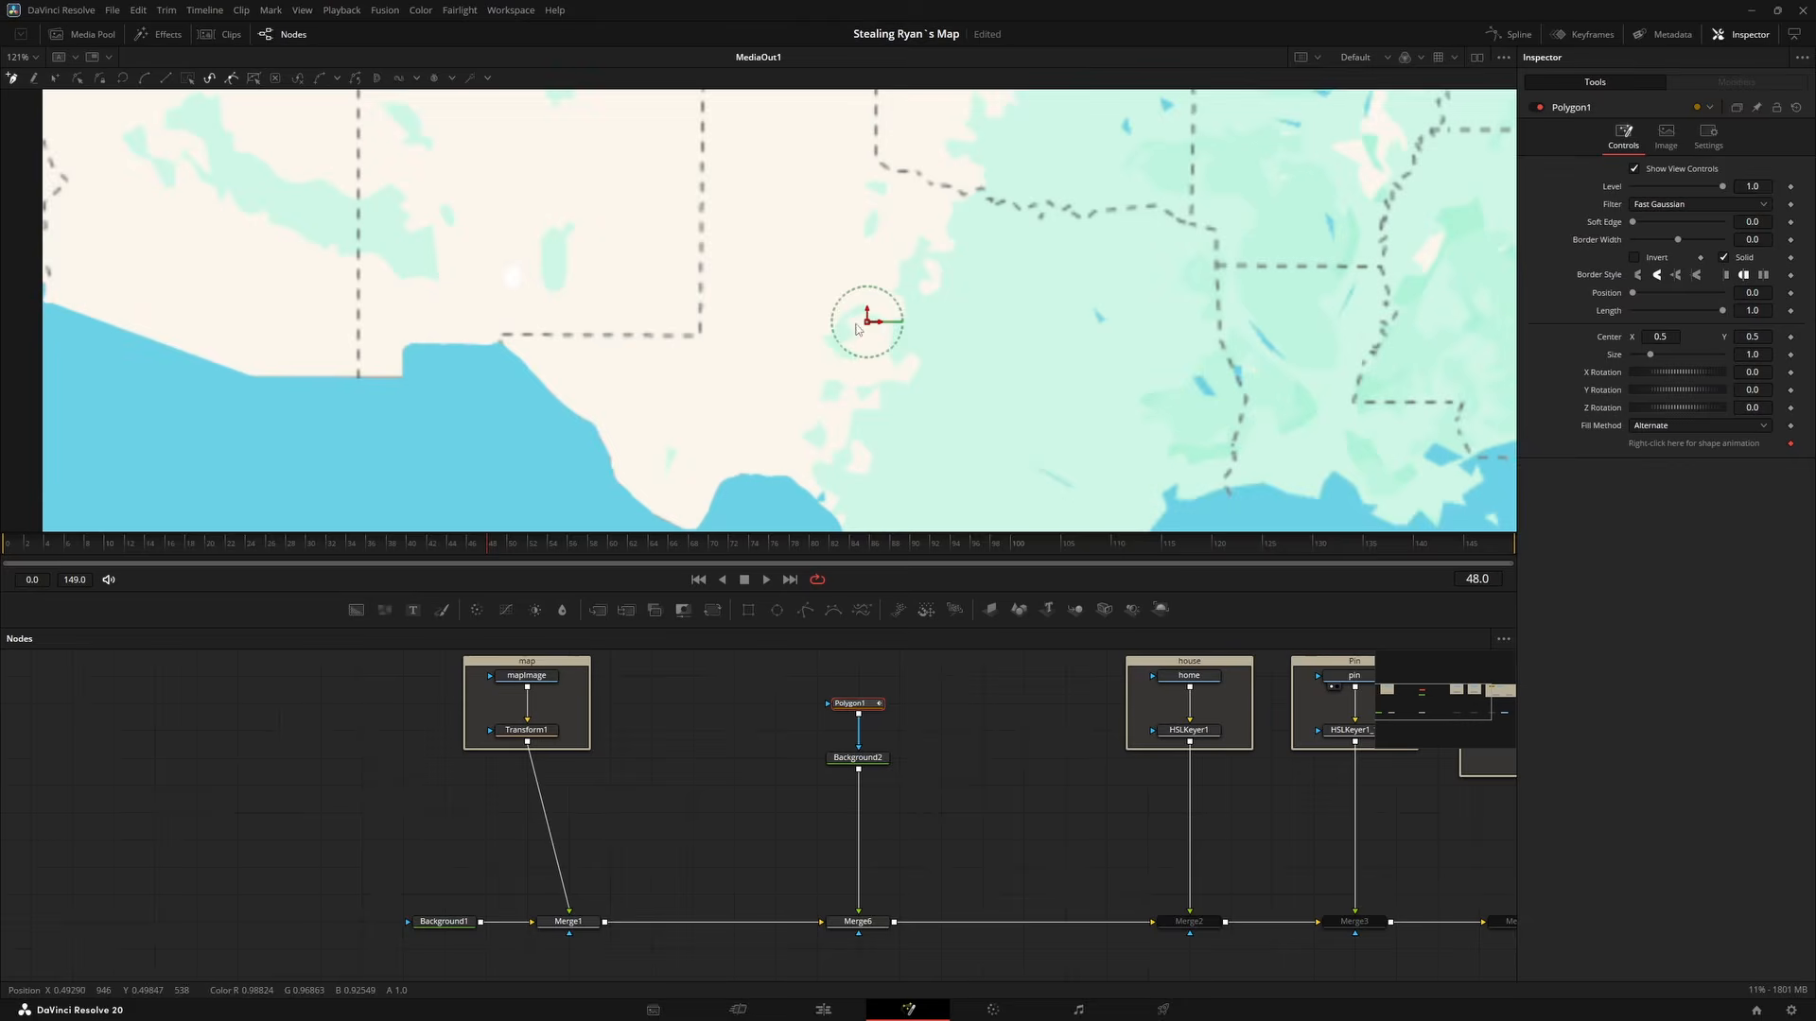
scroll(1124, 415, up, 4)
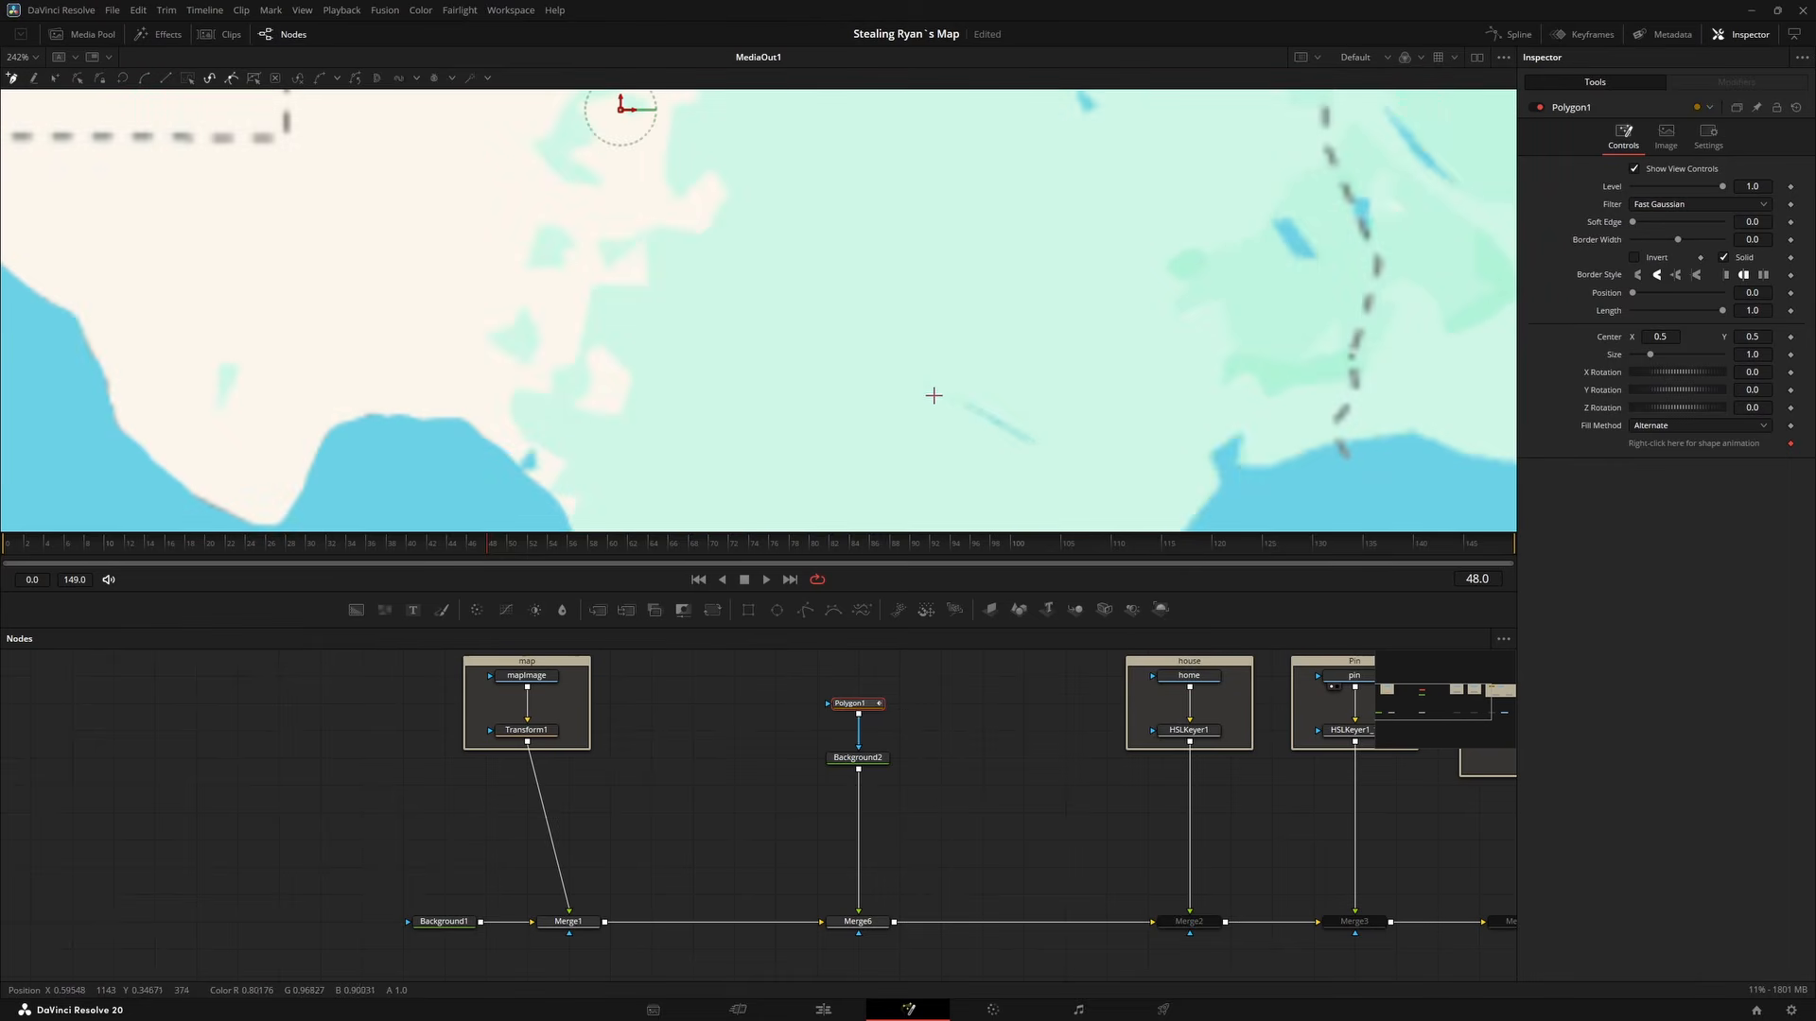
click(931, 389)
drag(1010, 277, 949, 470)
click(892, 472)
click(953, 442)
click(931, 367)
click(1010, 280)
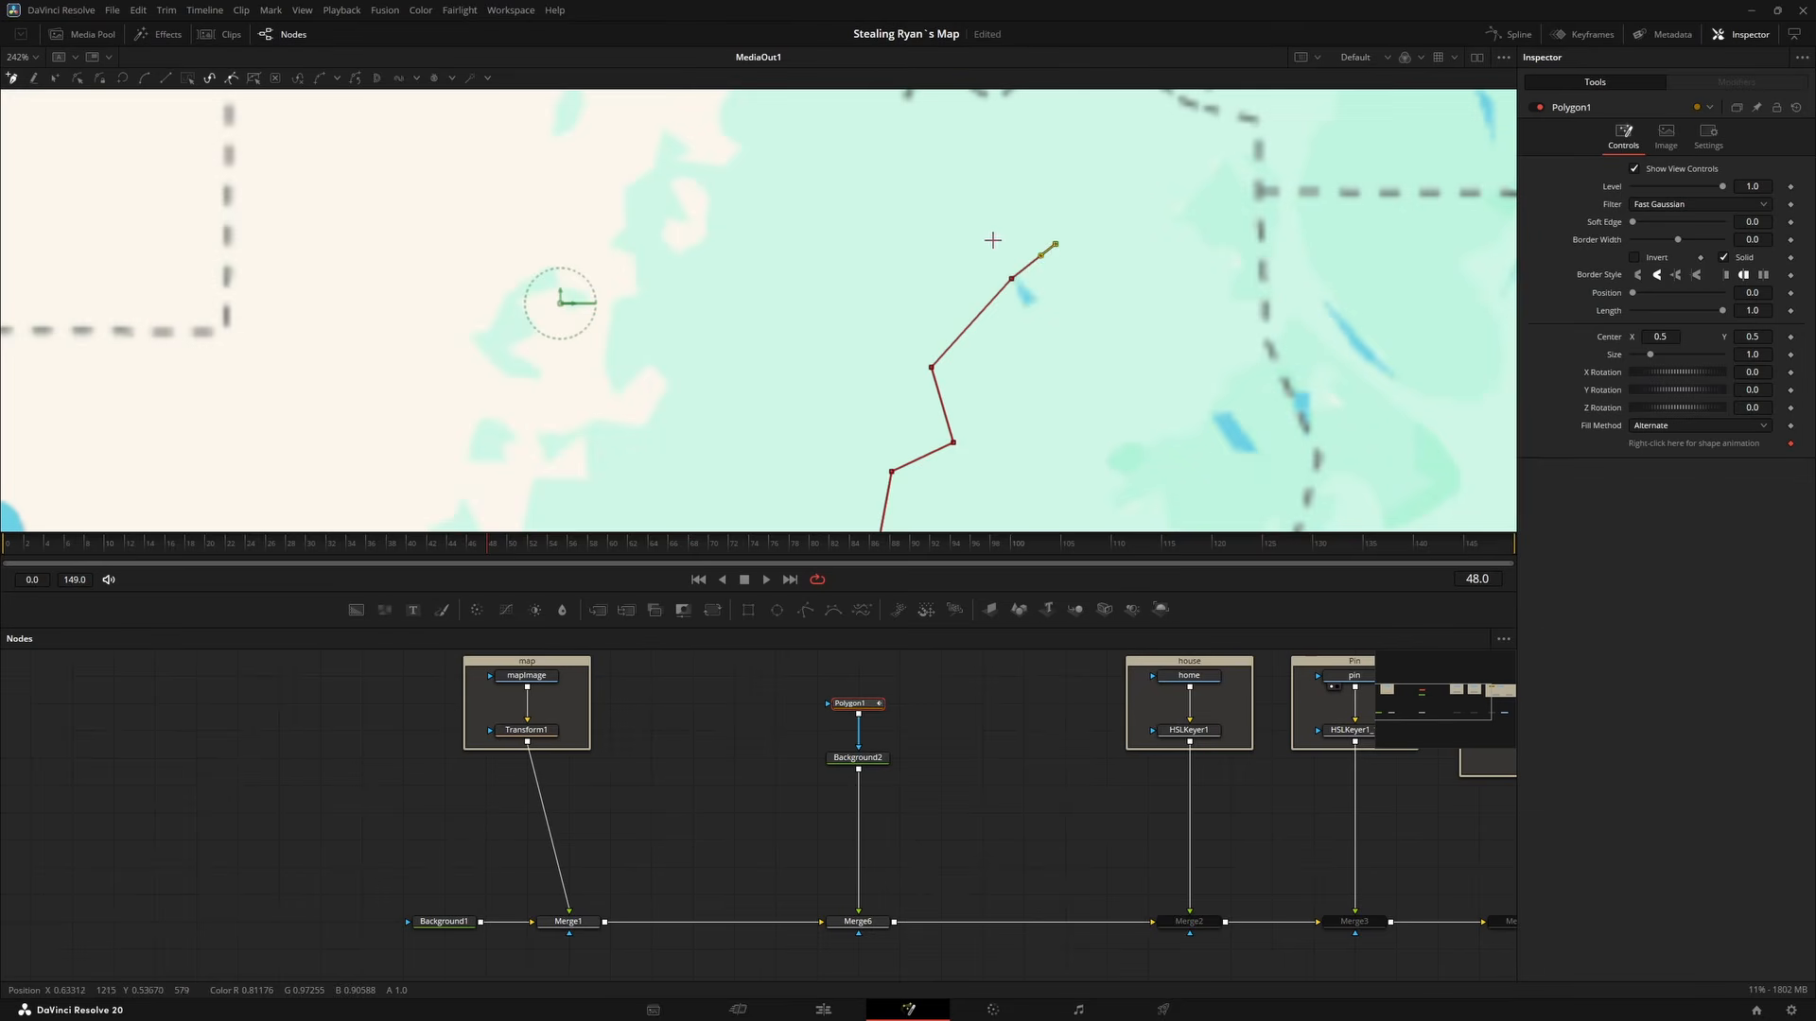
drag(829, 281, 1039, 369)
click(1018, 349)
click(968, 313)
click(884, 358)
drag(669, 330, 1001, 356)
click(1008, 365)
click(906, 355)
click(798, 280)
click(639, 279)
drag(664, 243, 904, 328)
click(680, 219)
scroll(895, 401, down, 3)
scroll(1052, 405, down, 1)
drag(1108, 518, 826, 352)
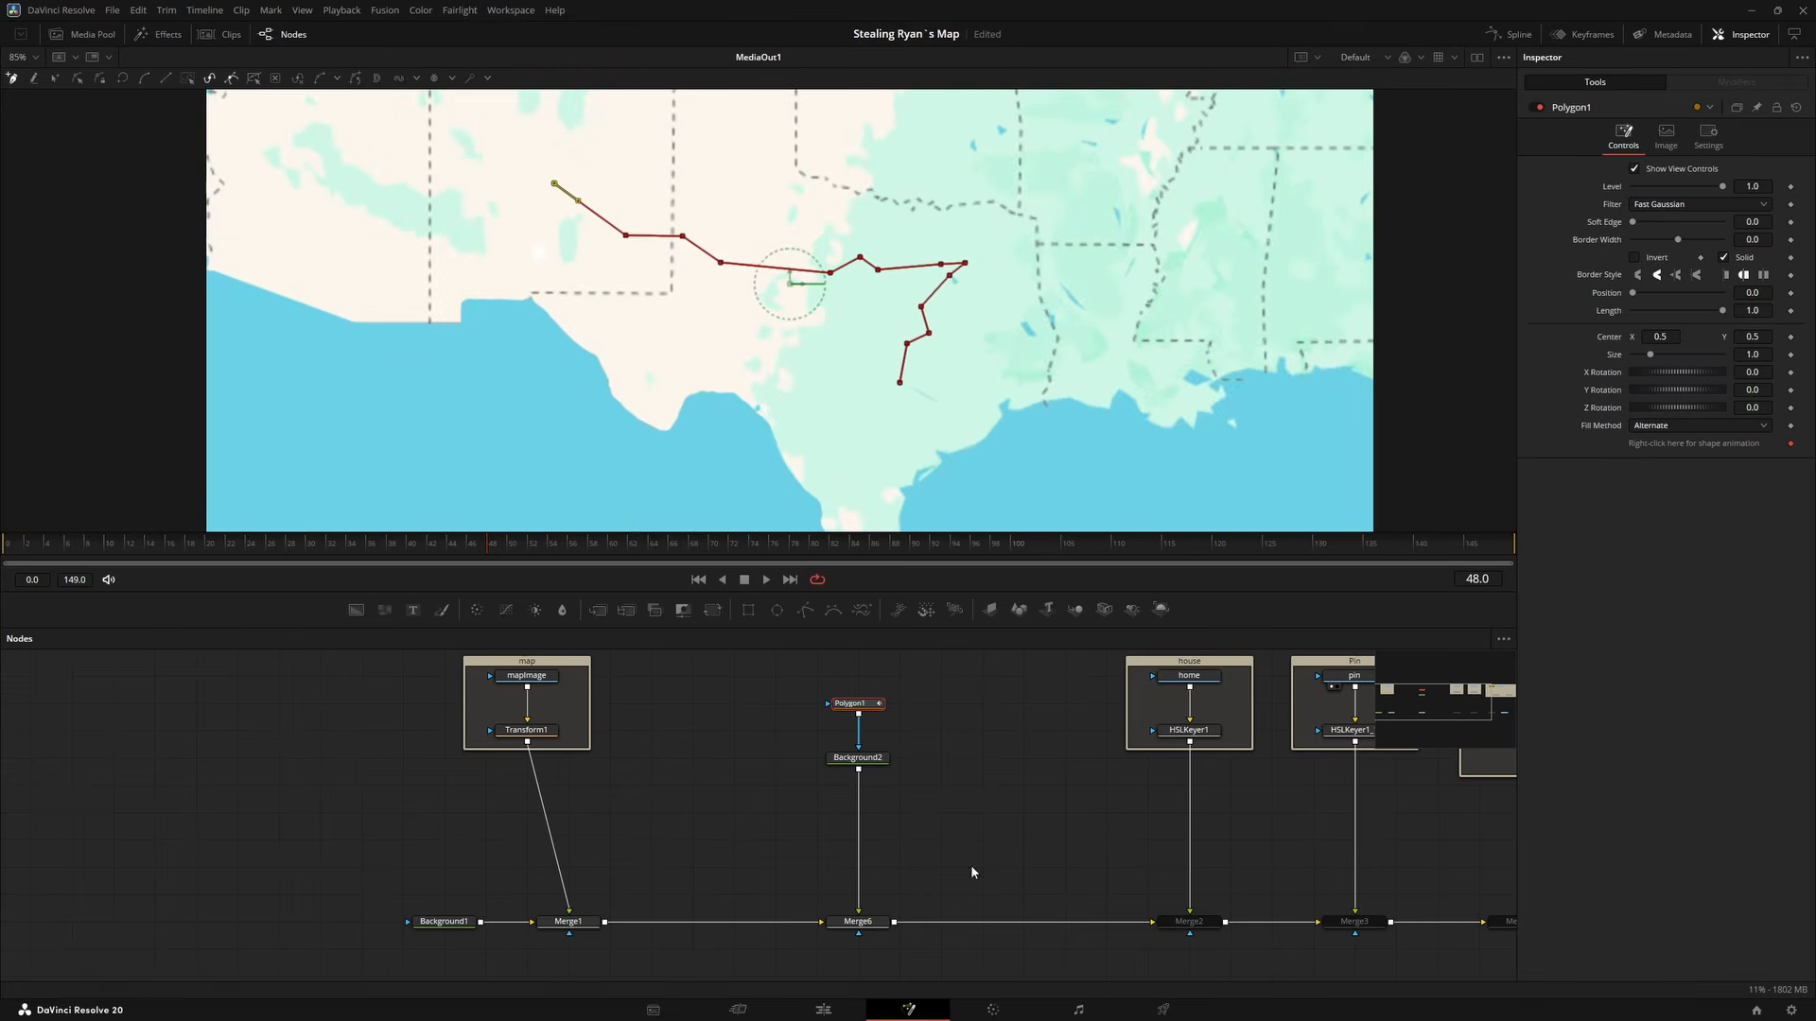
Set Polygon1's Border Width to 0.0078 to turn the route path into a thick line.
click(860, 927)
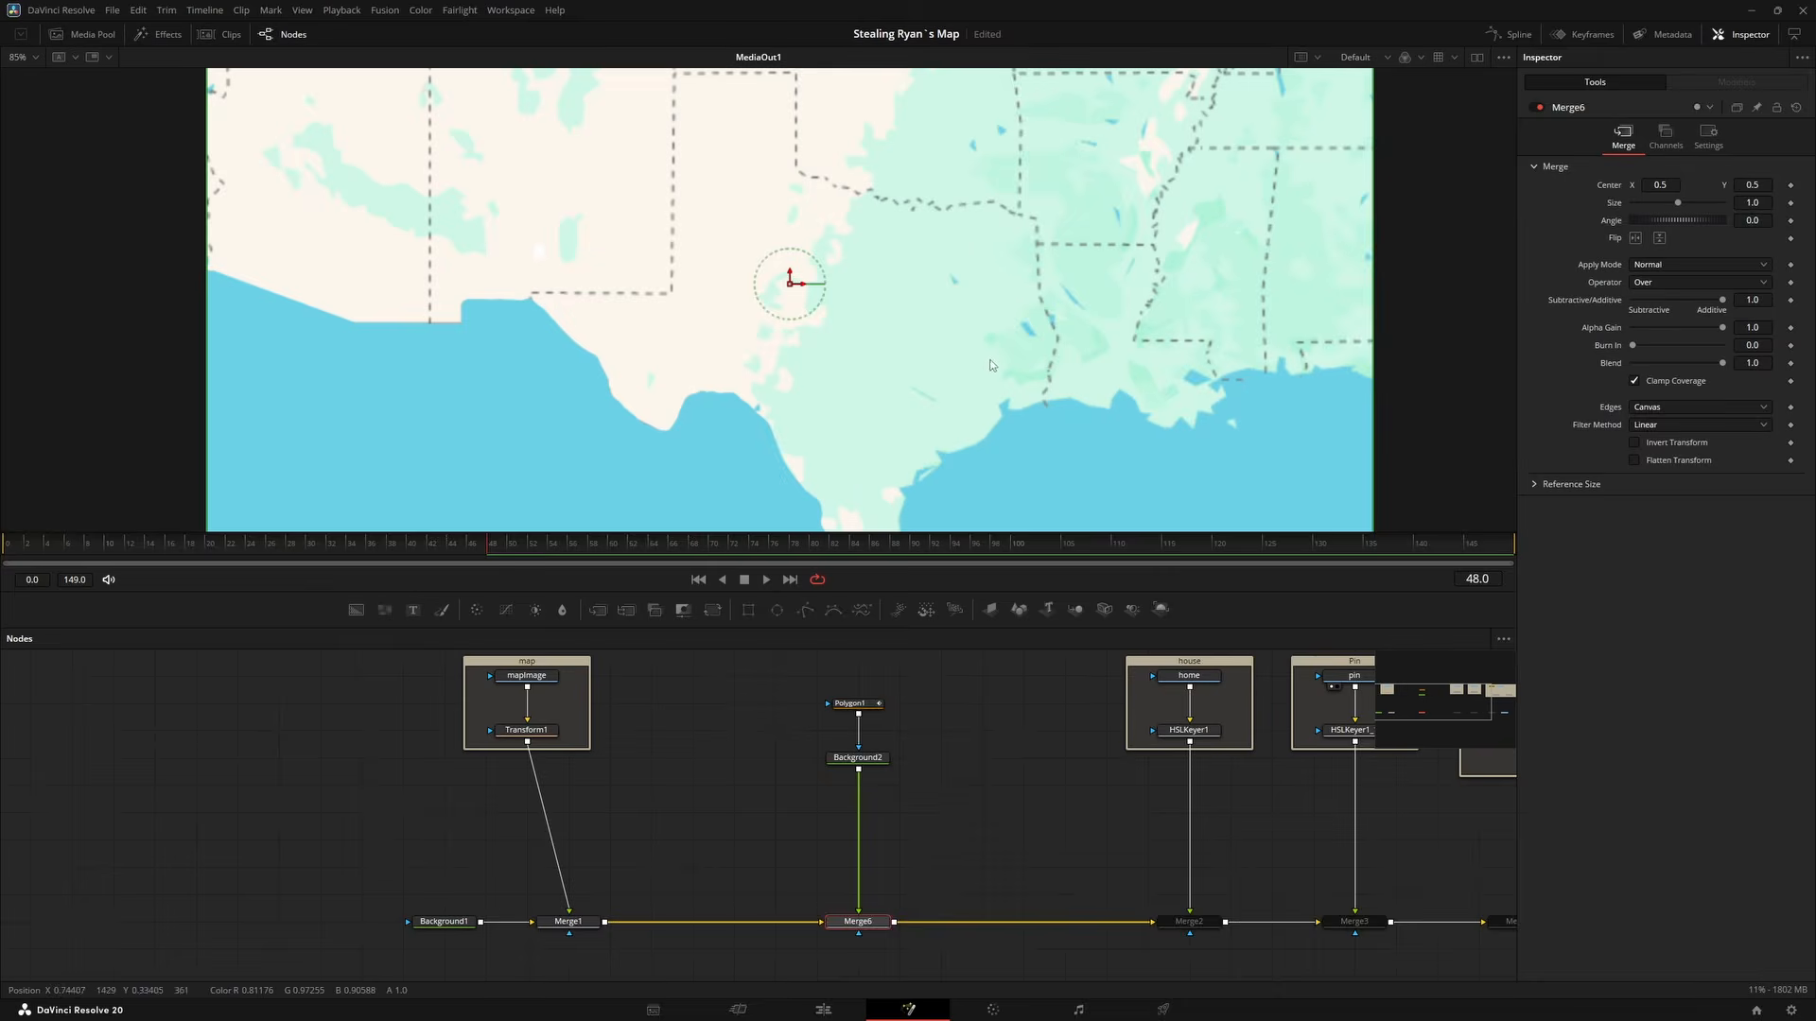
scroll(831, 282, up, 5)
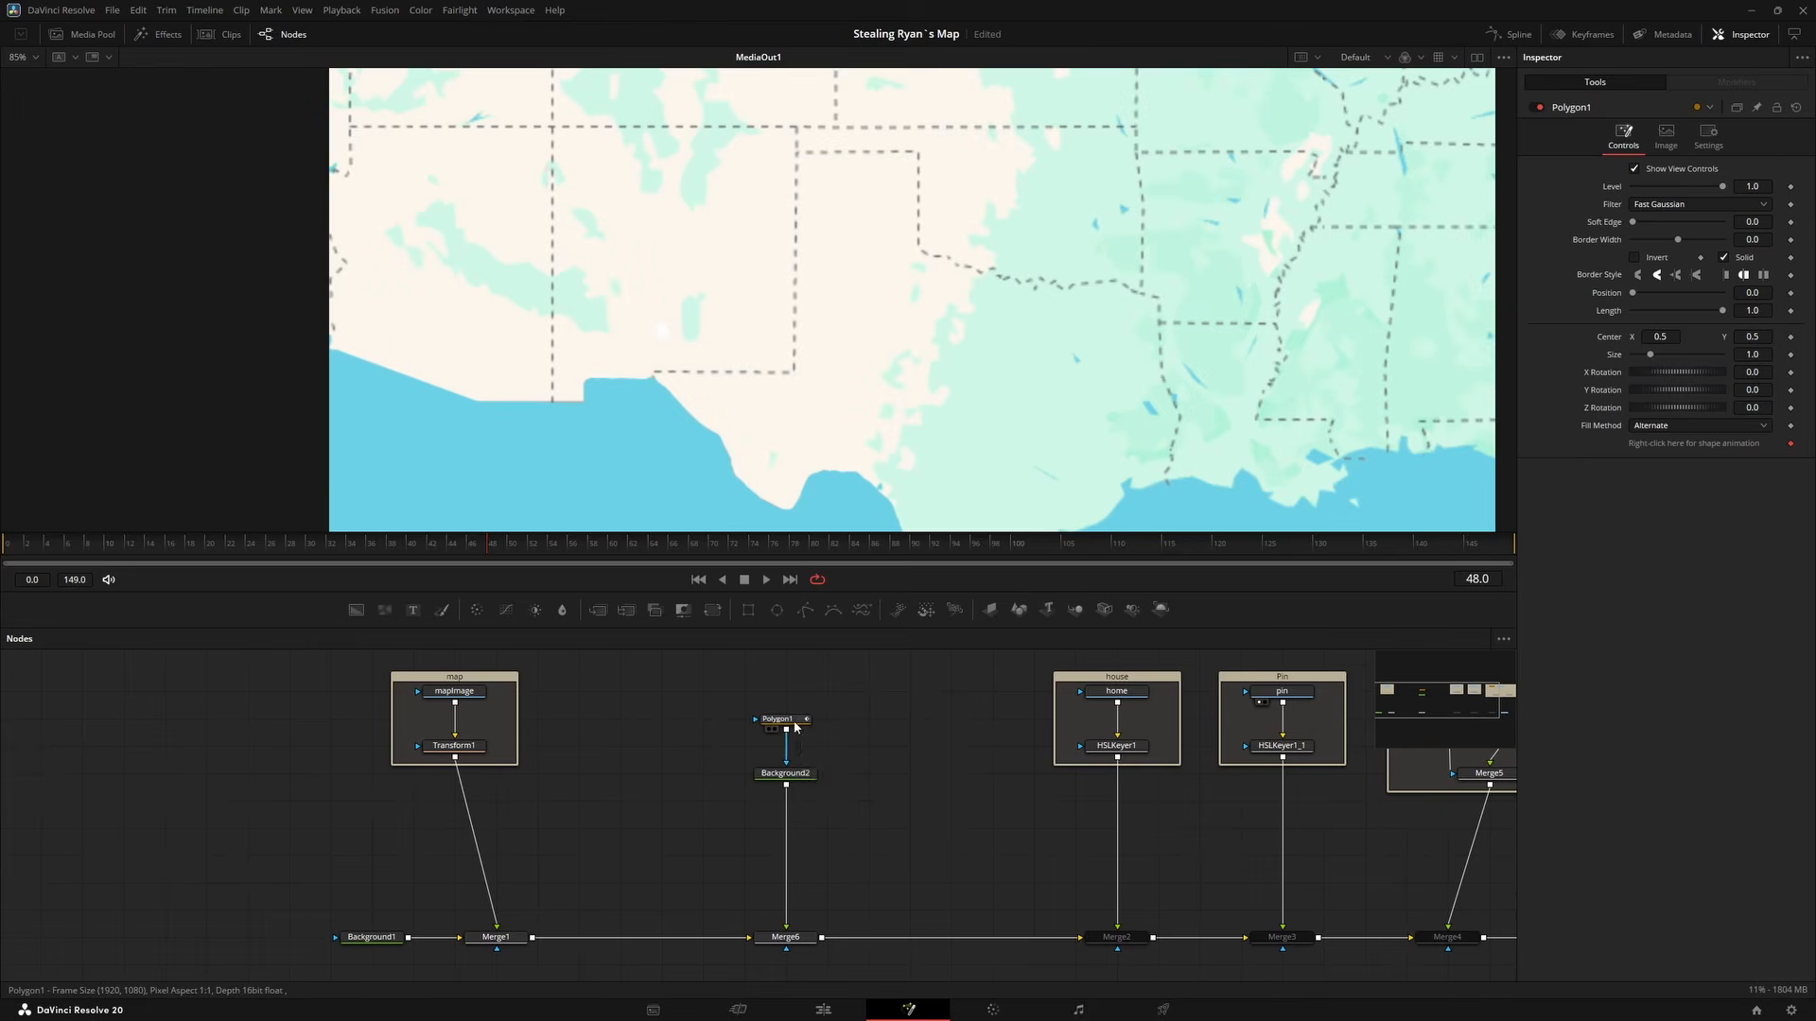
click(792, 723)
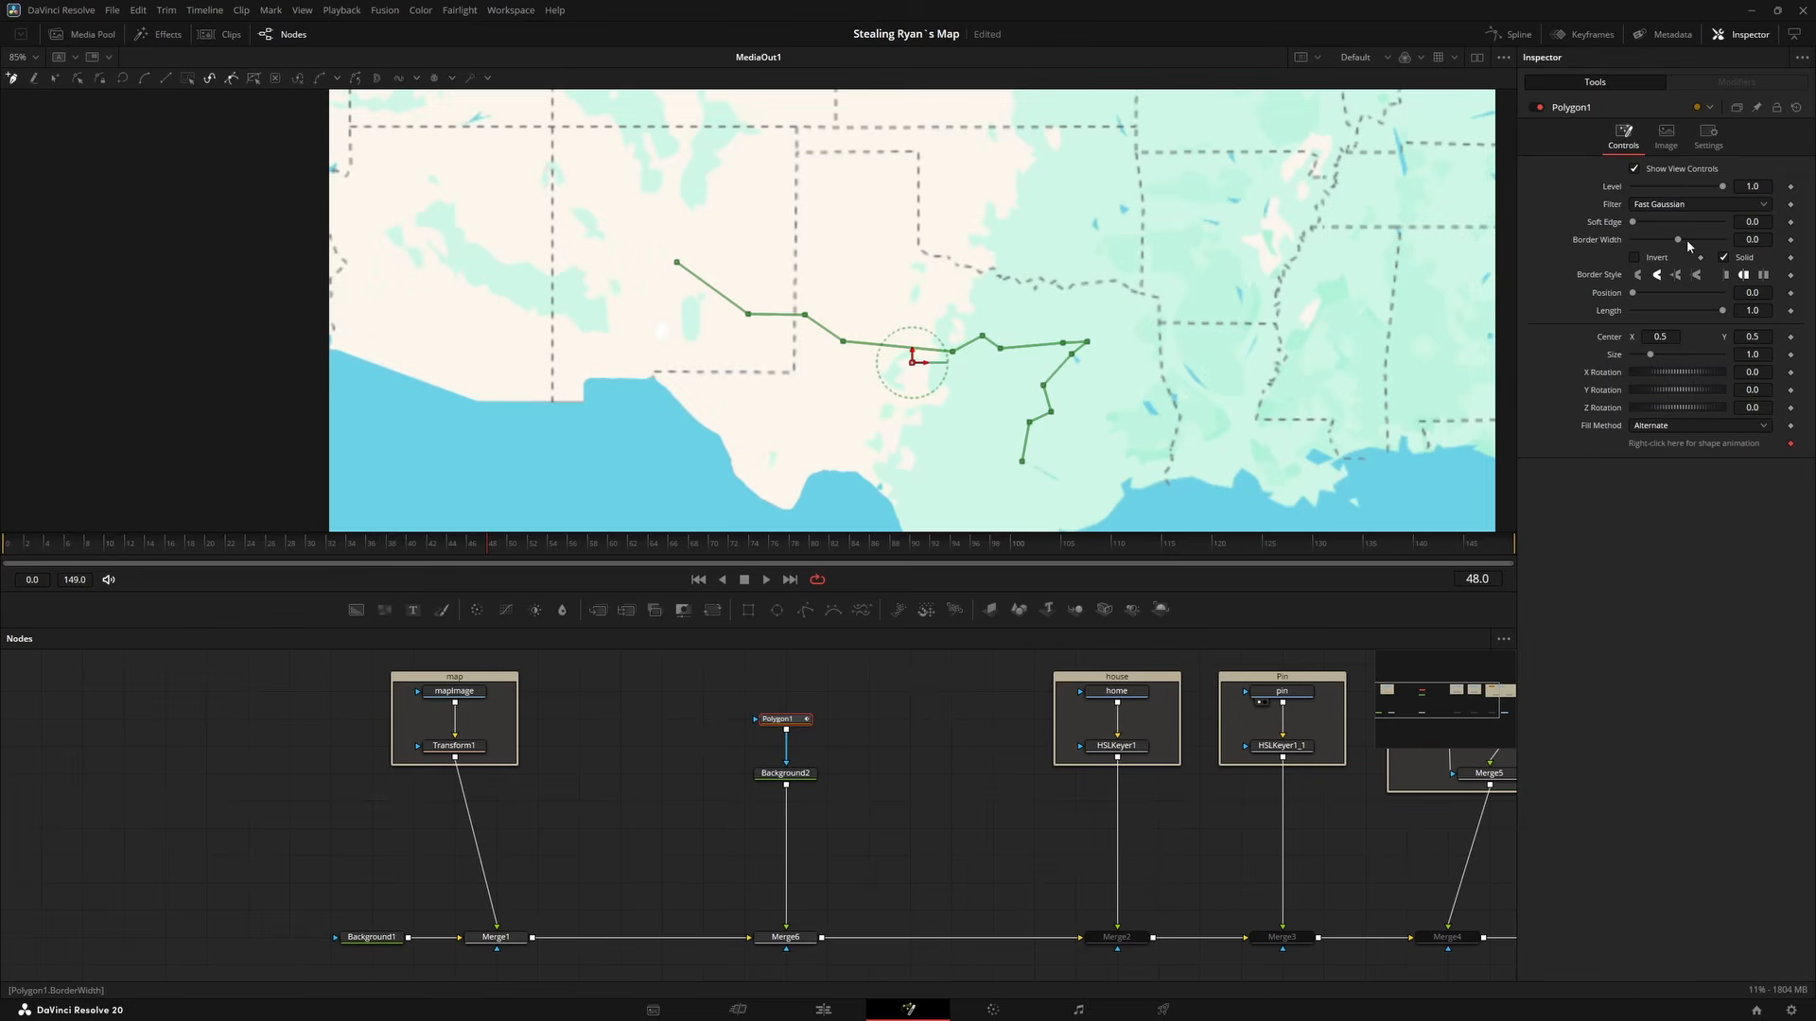
drag(1680, 247, 1742, 239)
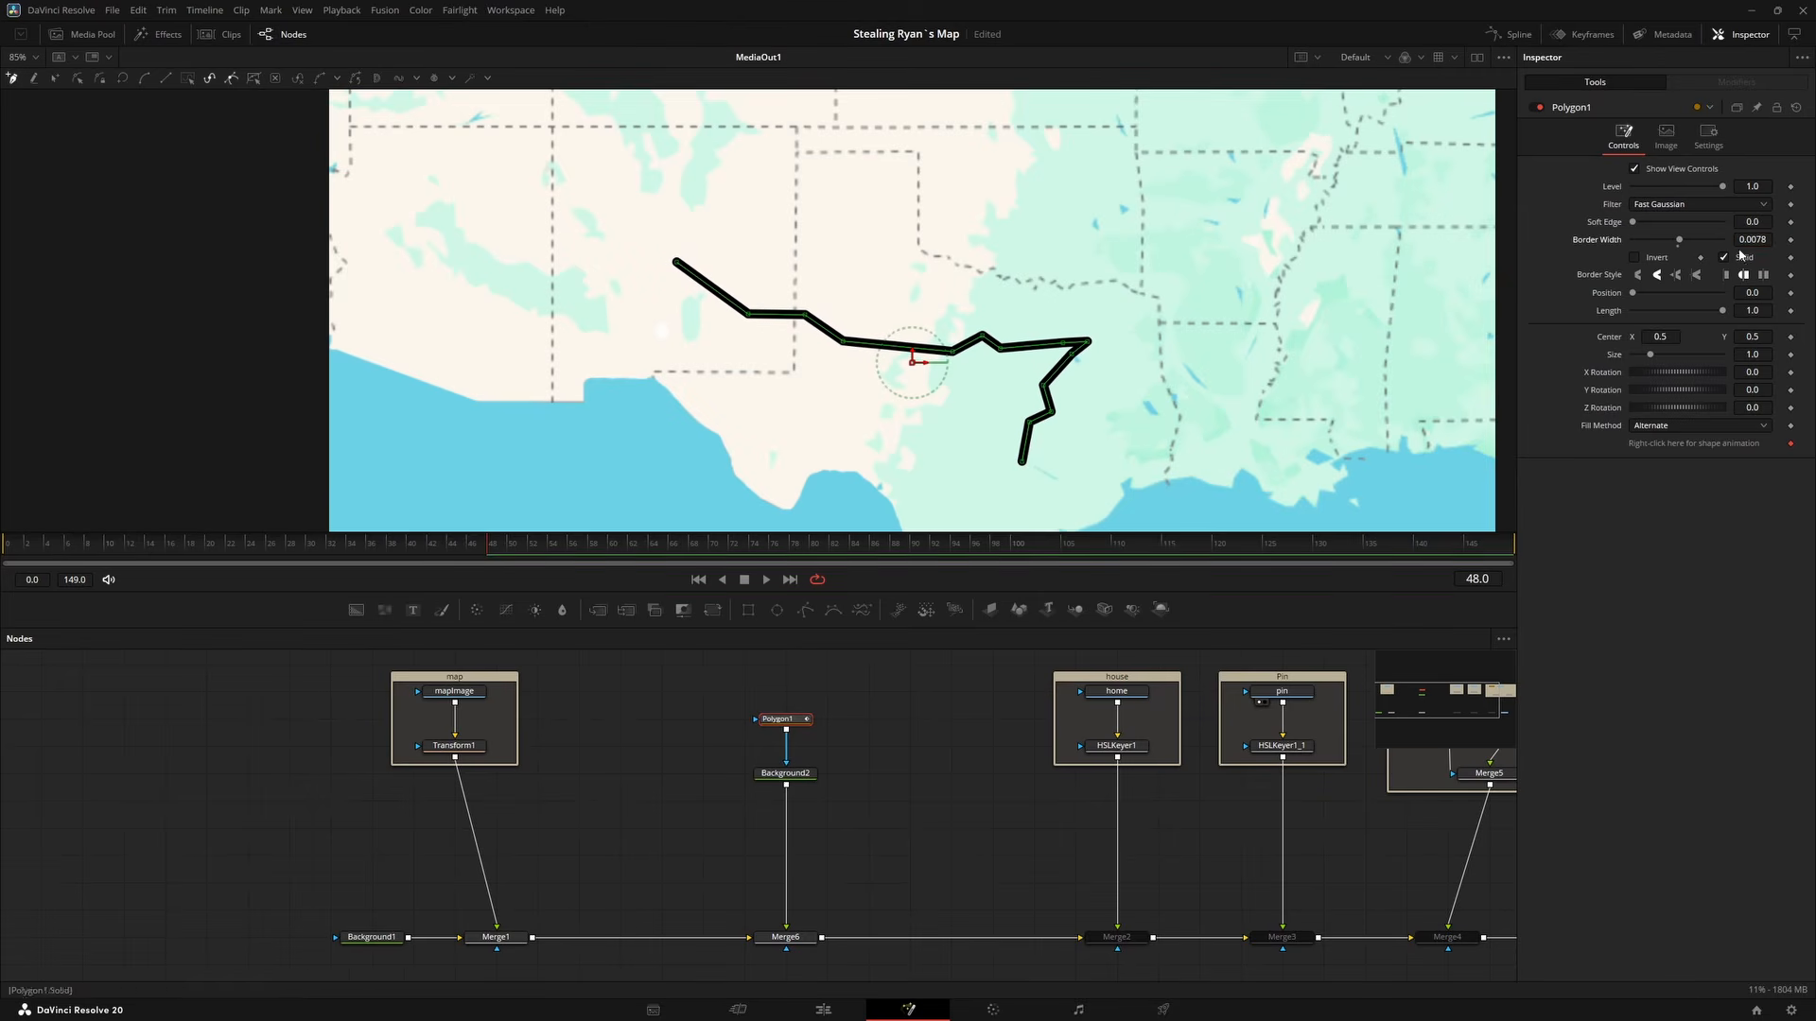
Color the route line red by setting Background2's Red value to 1.0.
drag(777, 815, 676, 770)
click(803, 772)
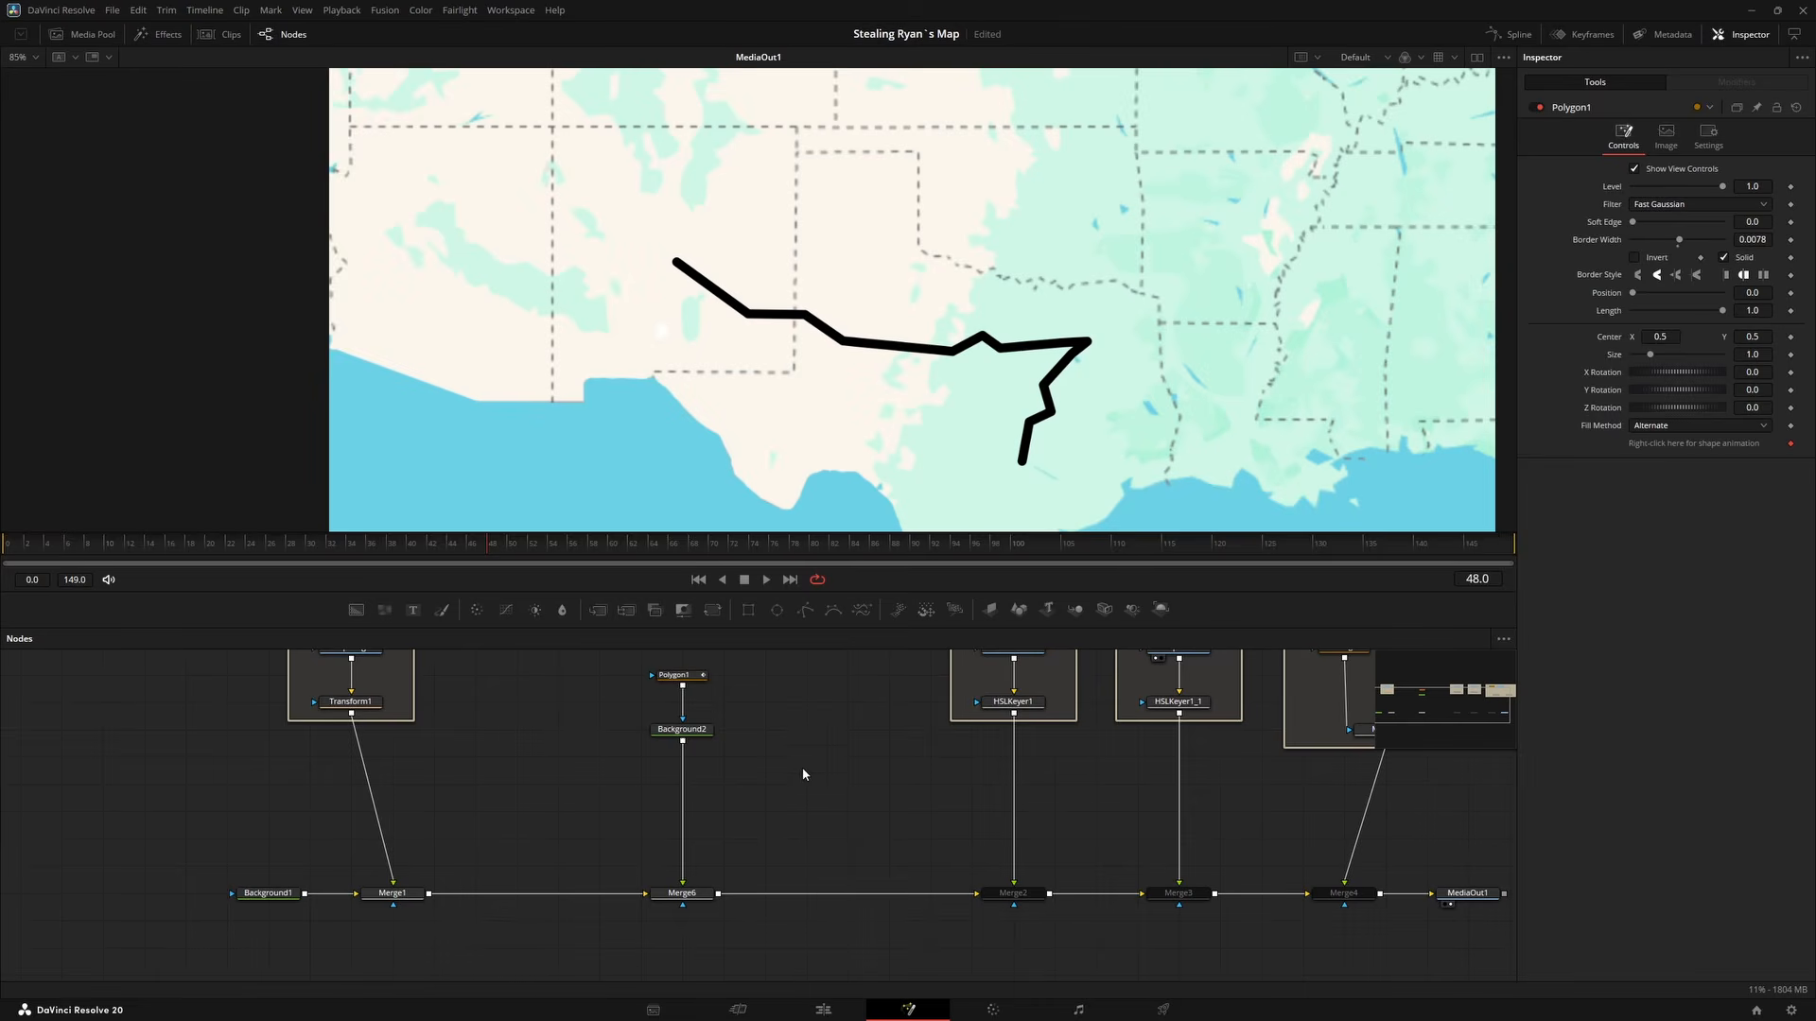
click(701, 731)
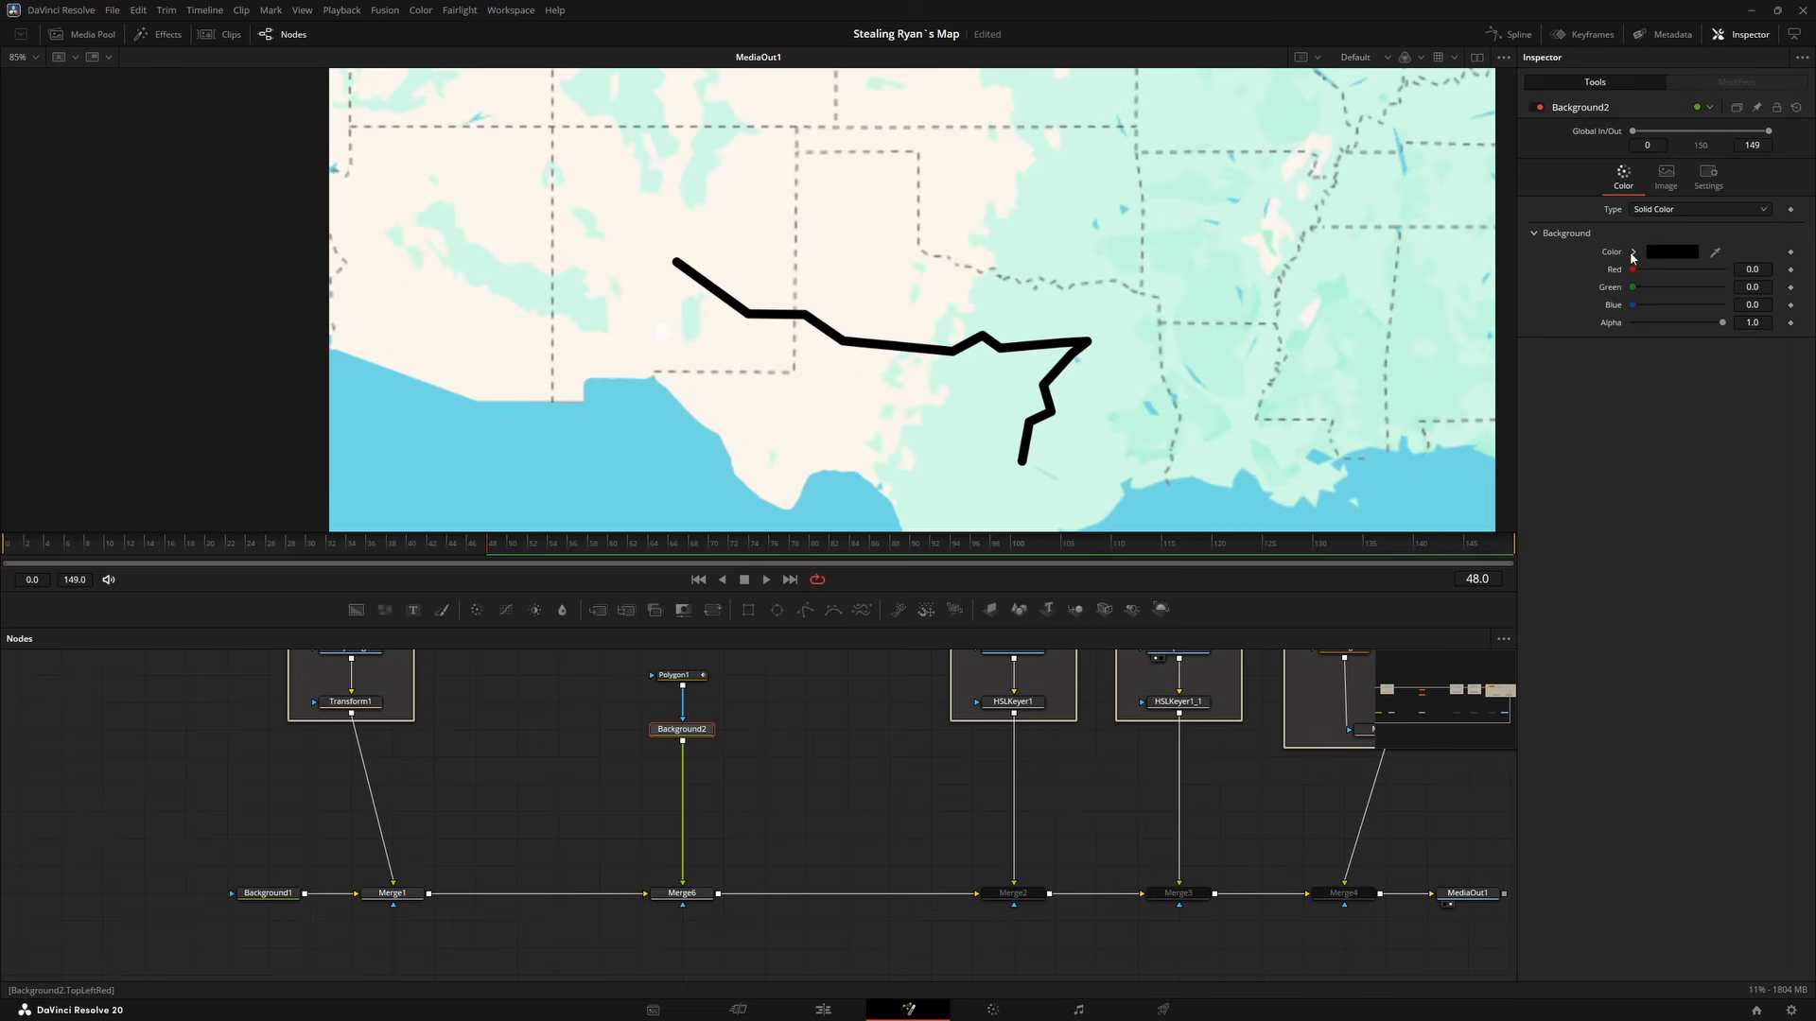
drag(1633, 272, 1721, 270)
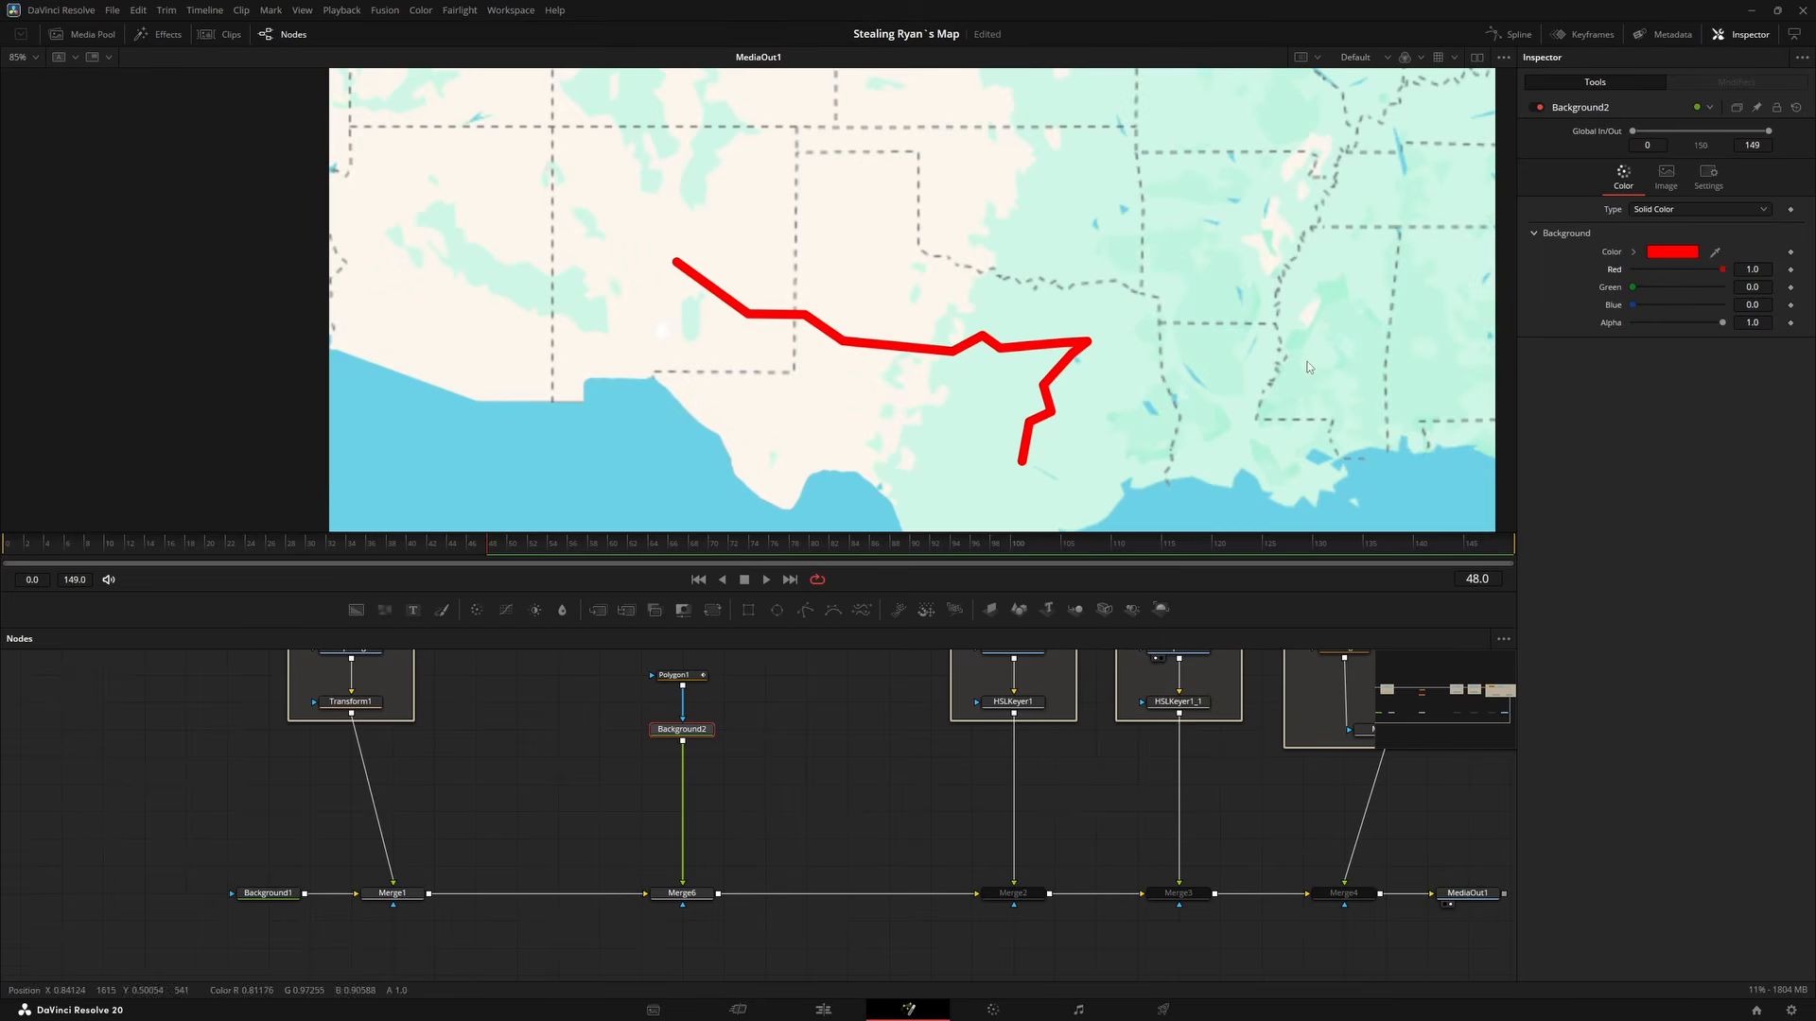
Select all points of the Polygon1 route and smooth them into curves.
drag(819, 686, 672, 760)
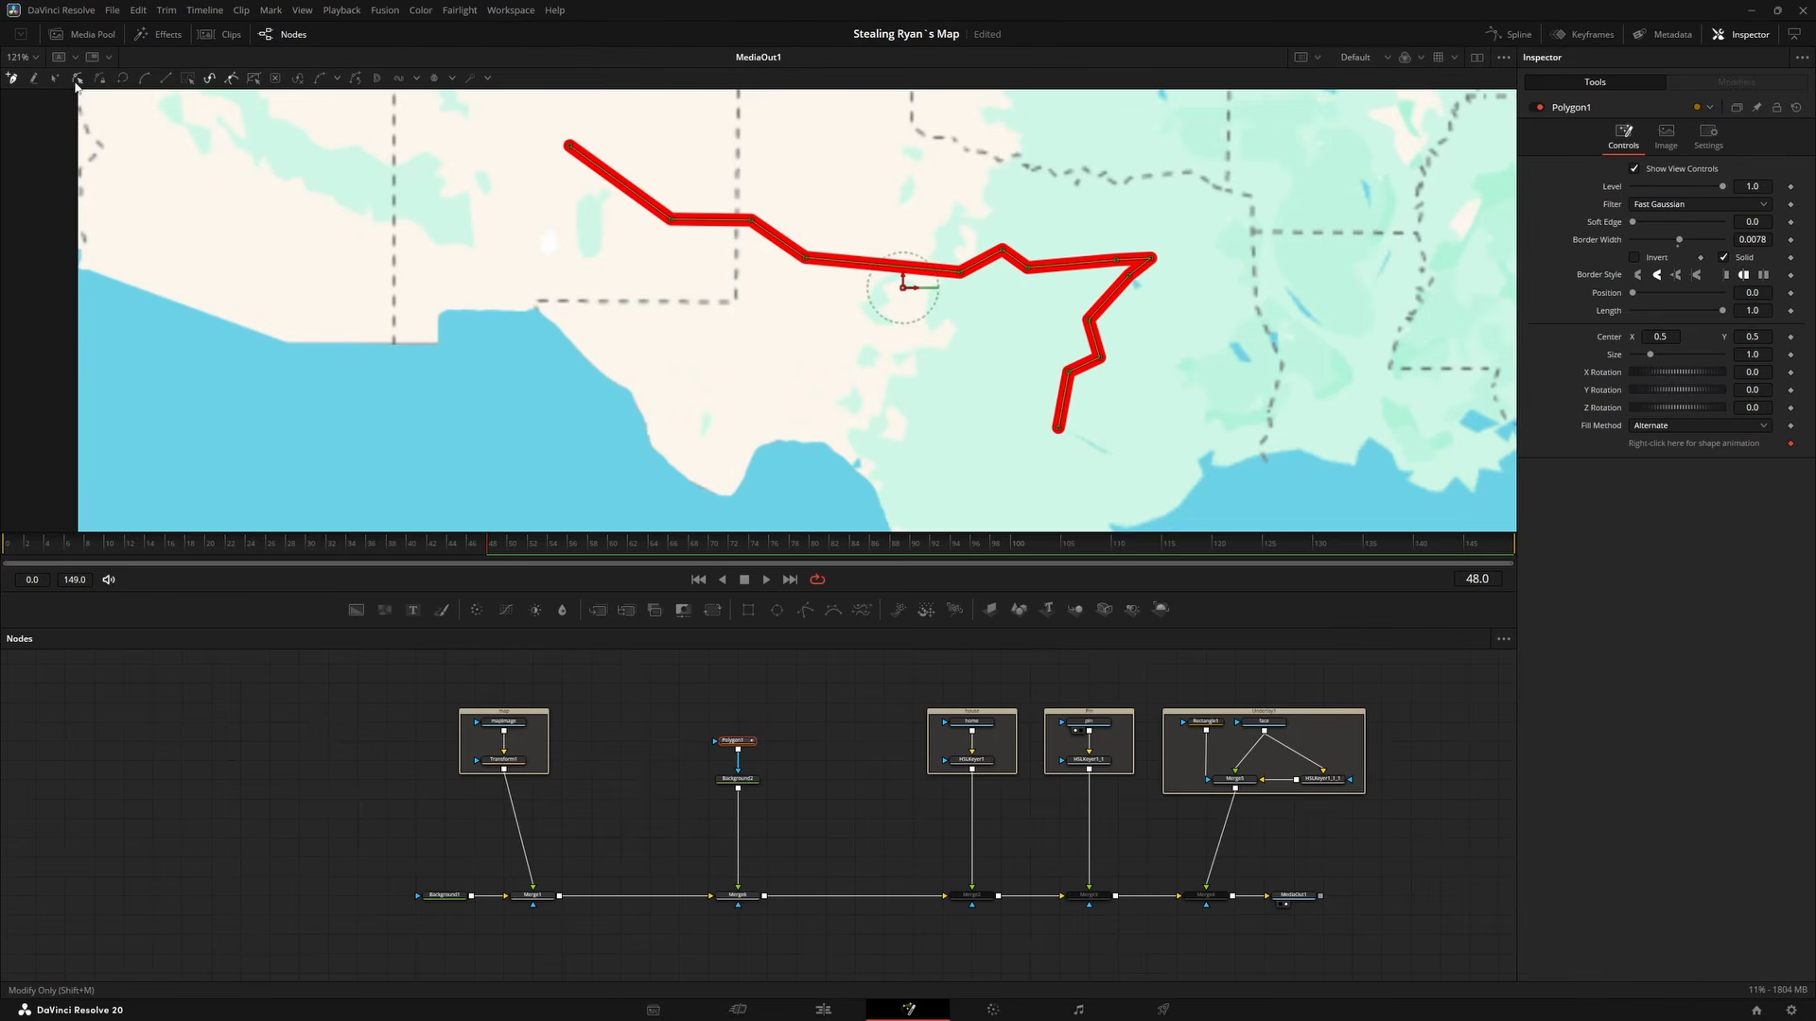
drag(470, 113, 1245, 474)
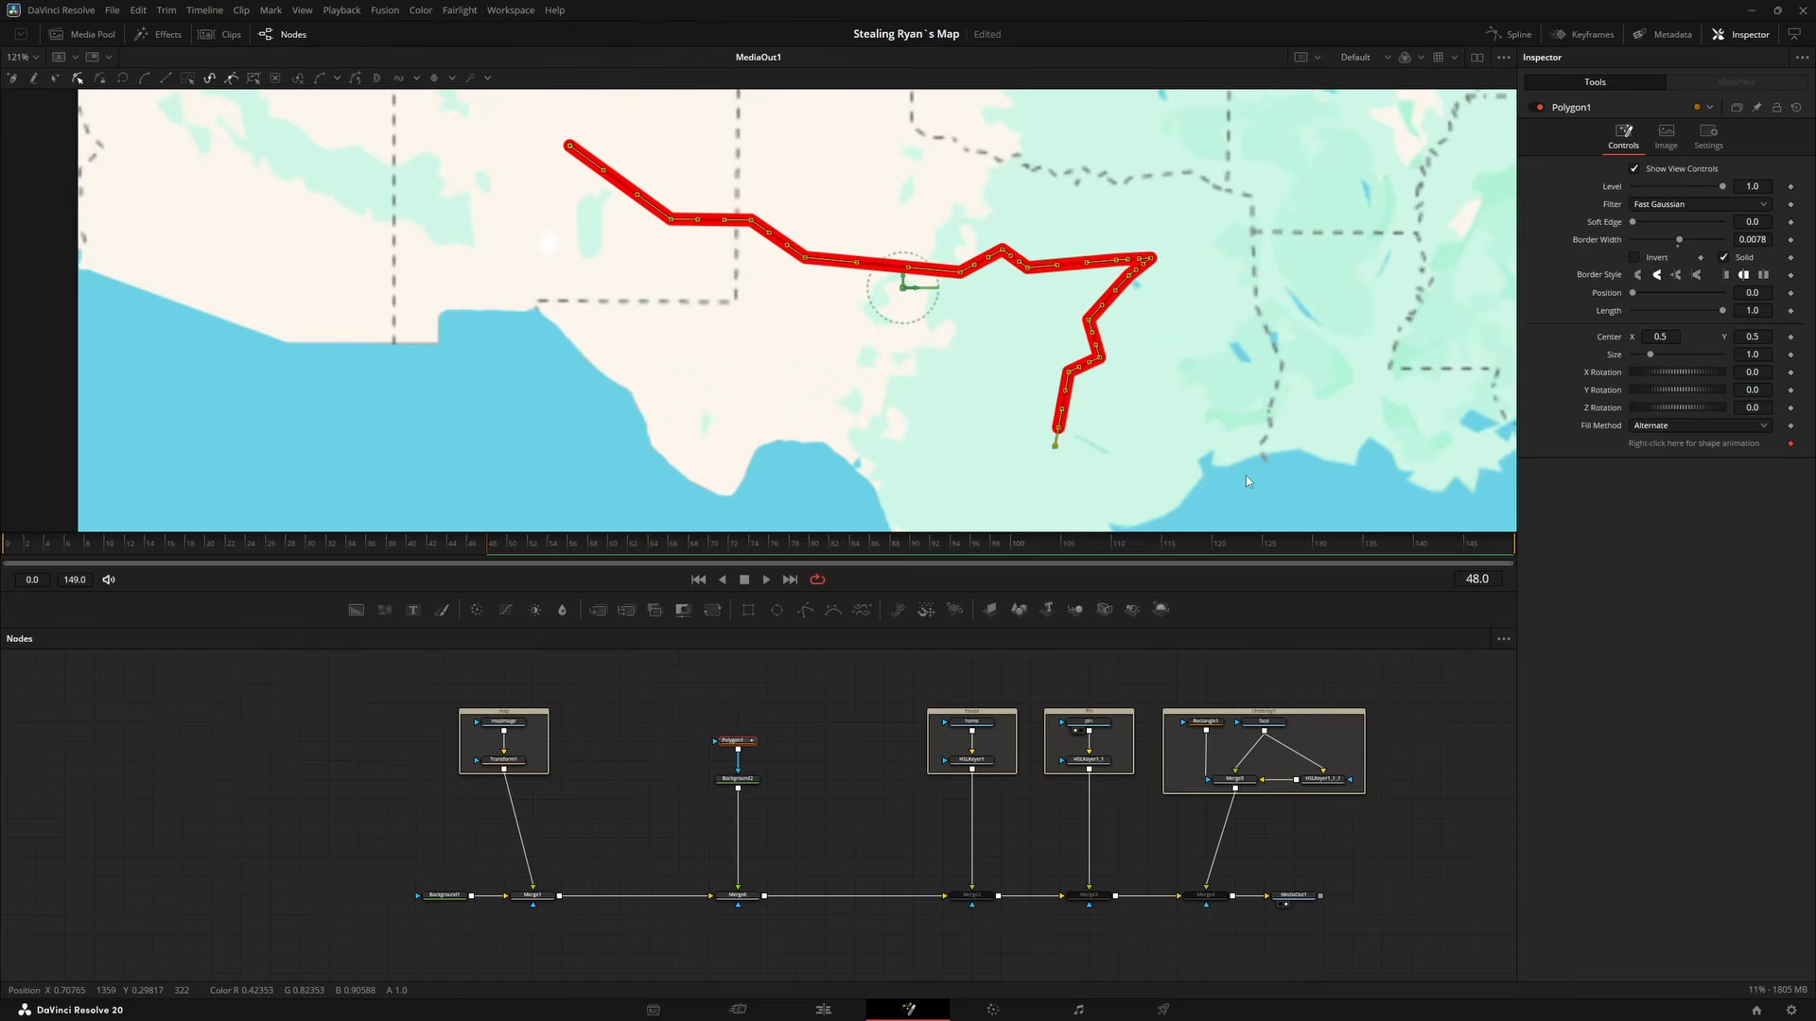
click(143, 79)
Level the curve handles at the route's sharp northeastern bend and shift the points below it to straighten the southern leg.
scroll(1111, 379, up, 5)
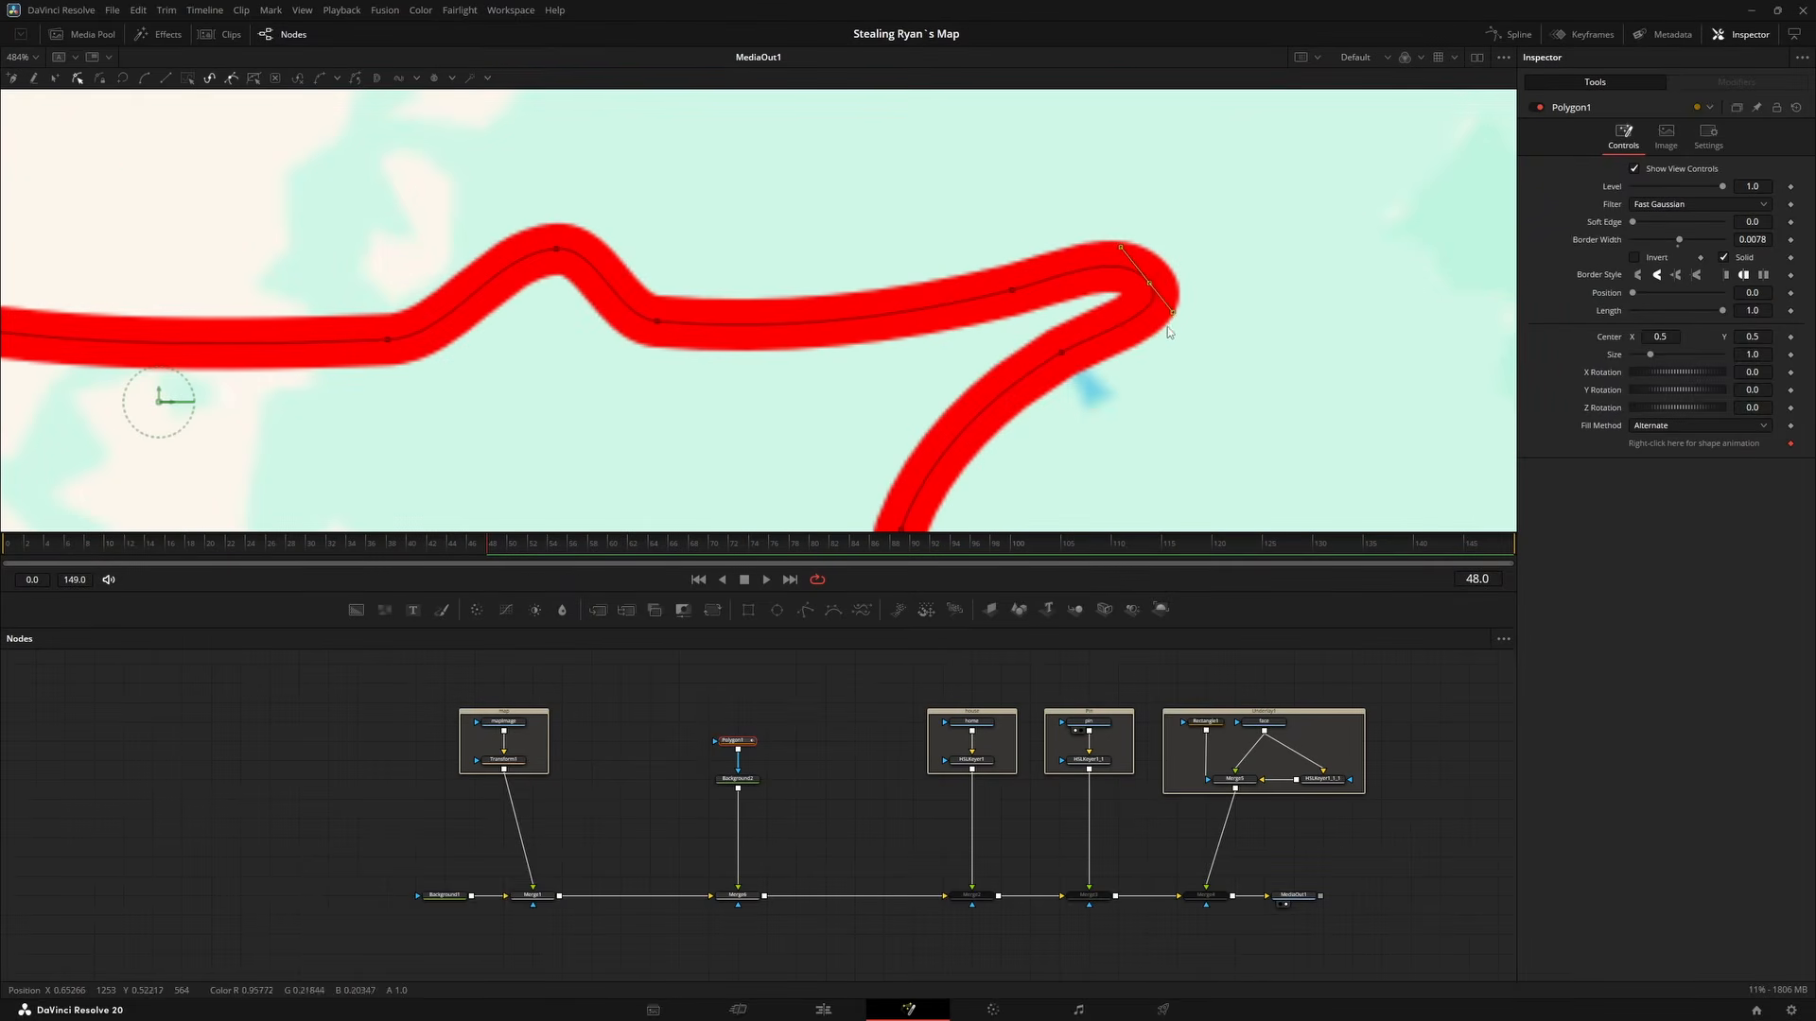
drag(1172, 313, 1190, 286)
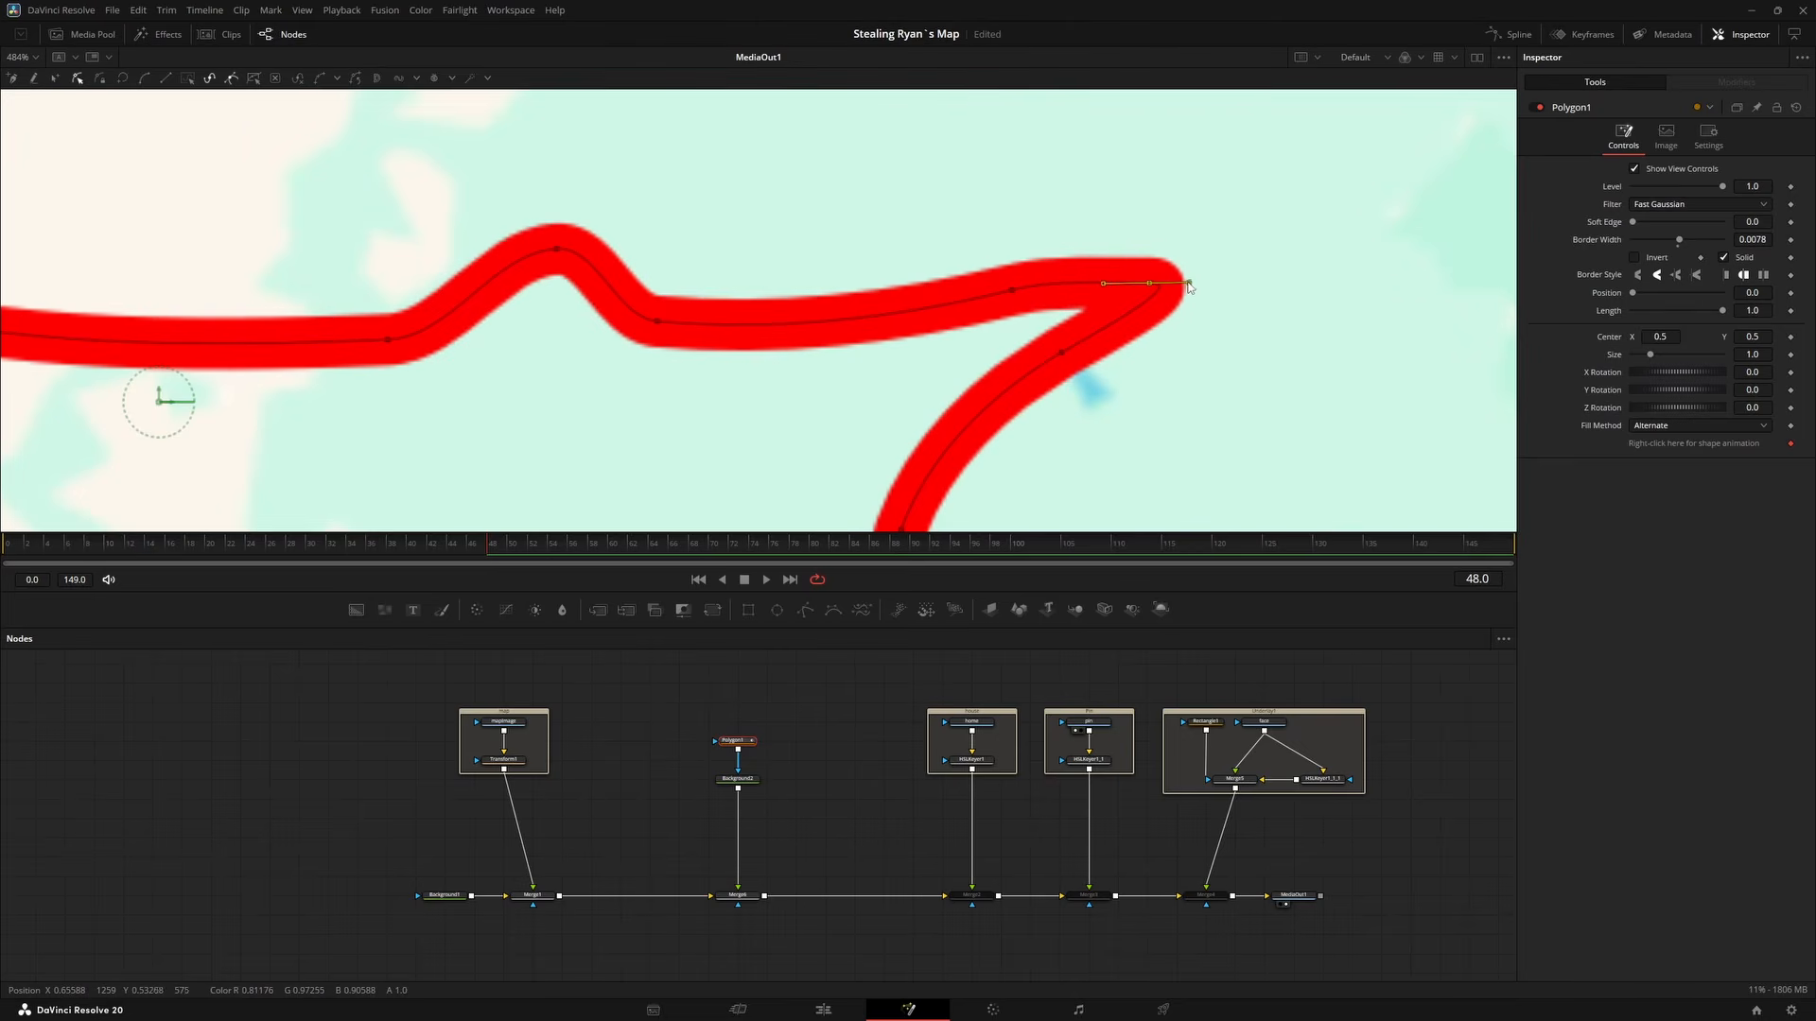
scroll(1189, 286, down, 2)
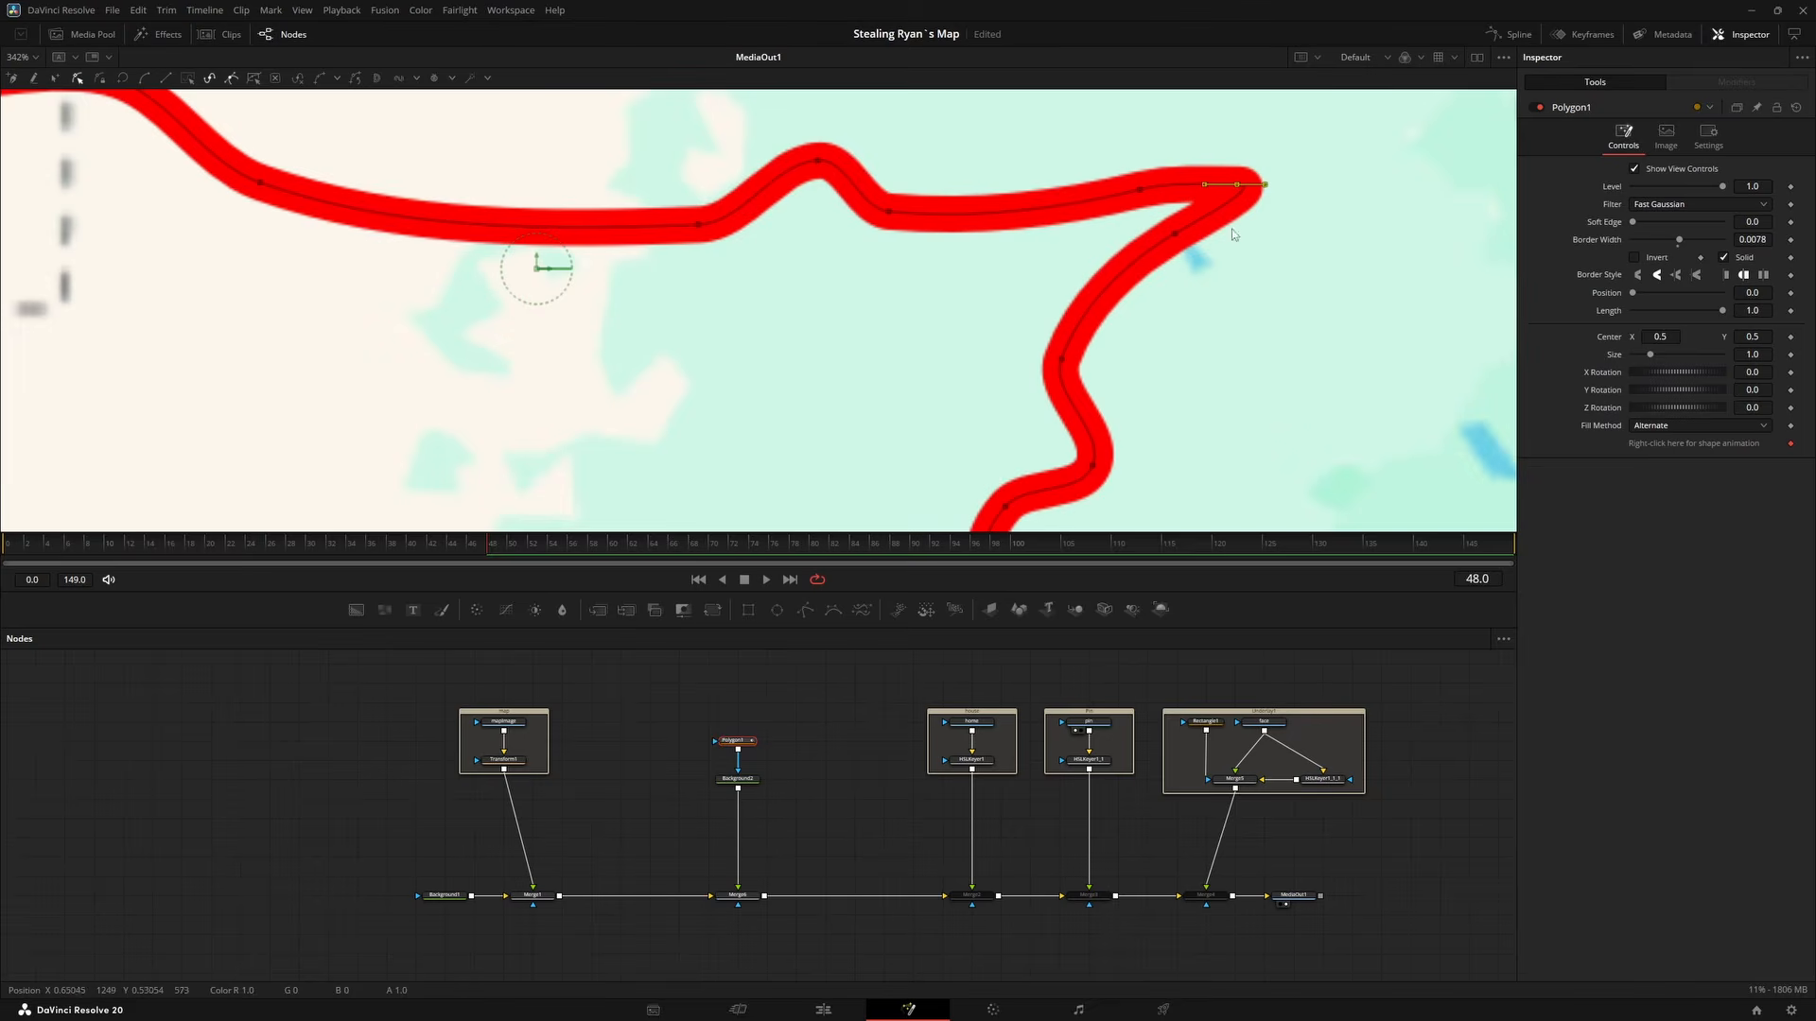
drag(1054, 428, 1078, 243)
click(1031, 322)
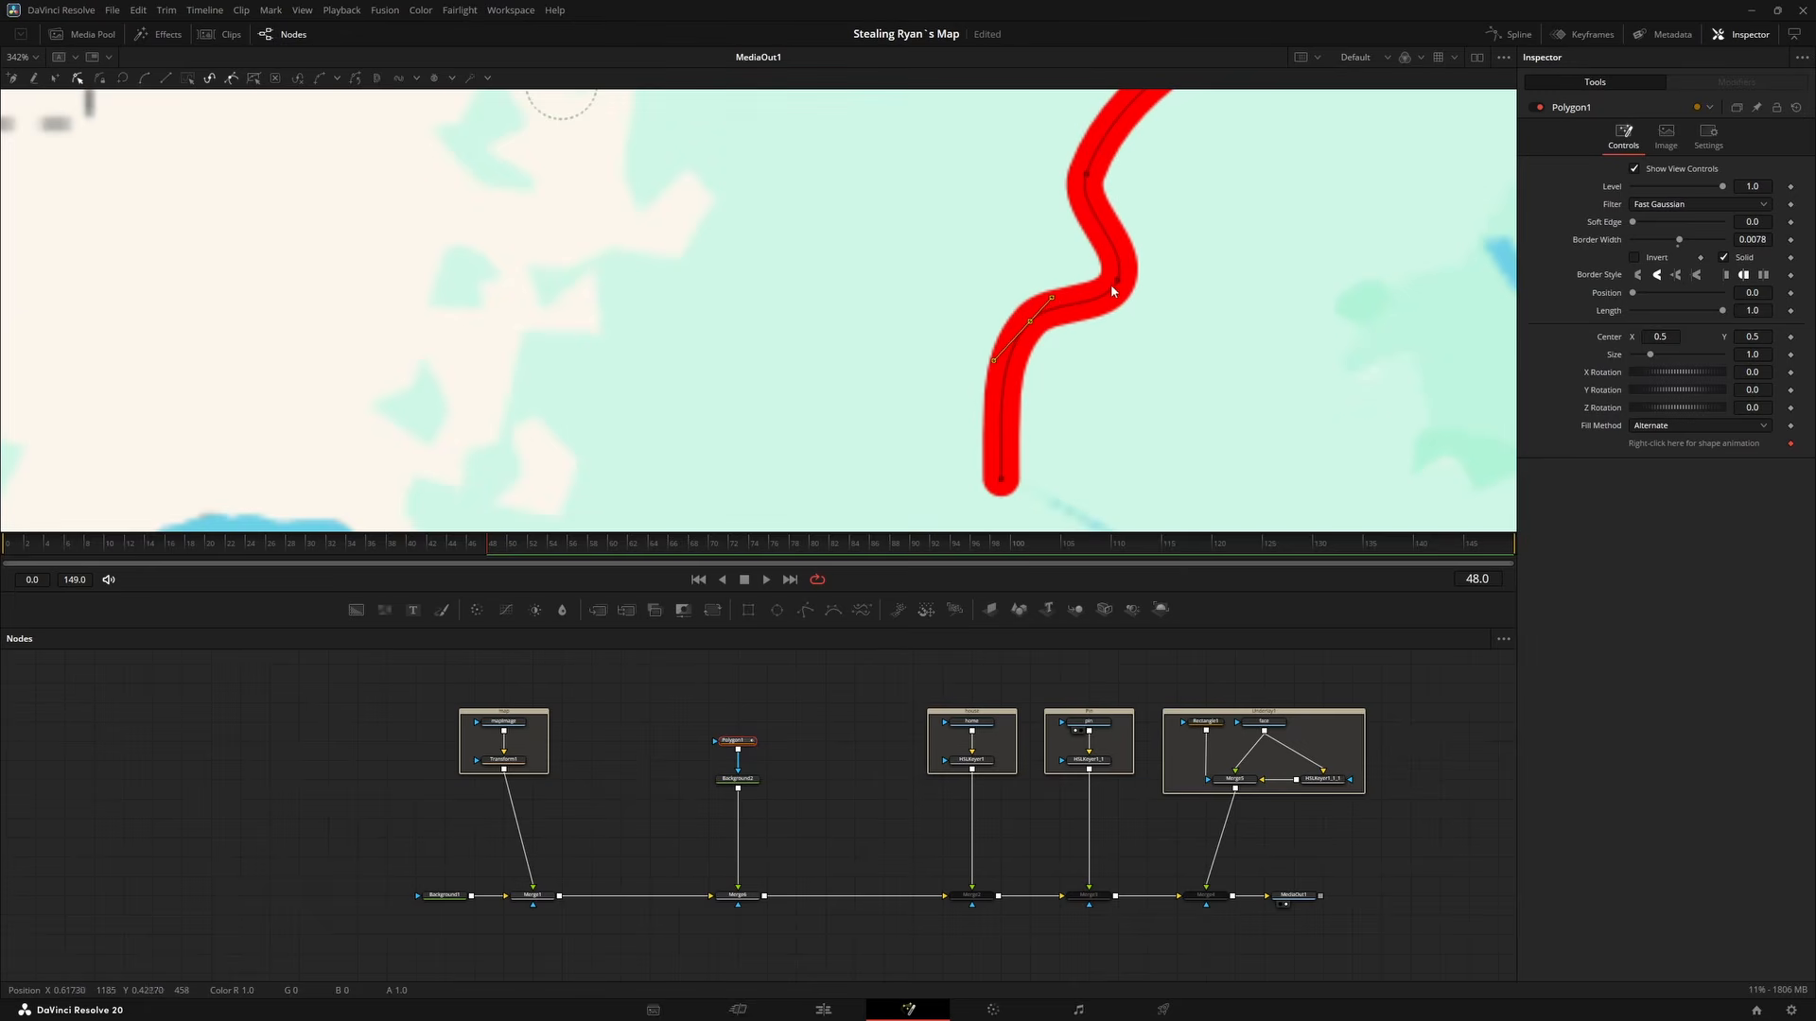
drag(1114, 281, 1081, 264)
drag(1057, 132, 957, 314)
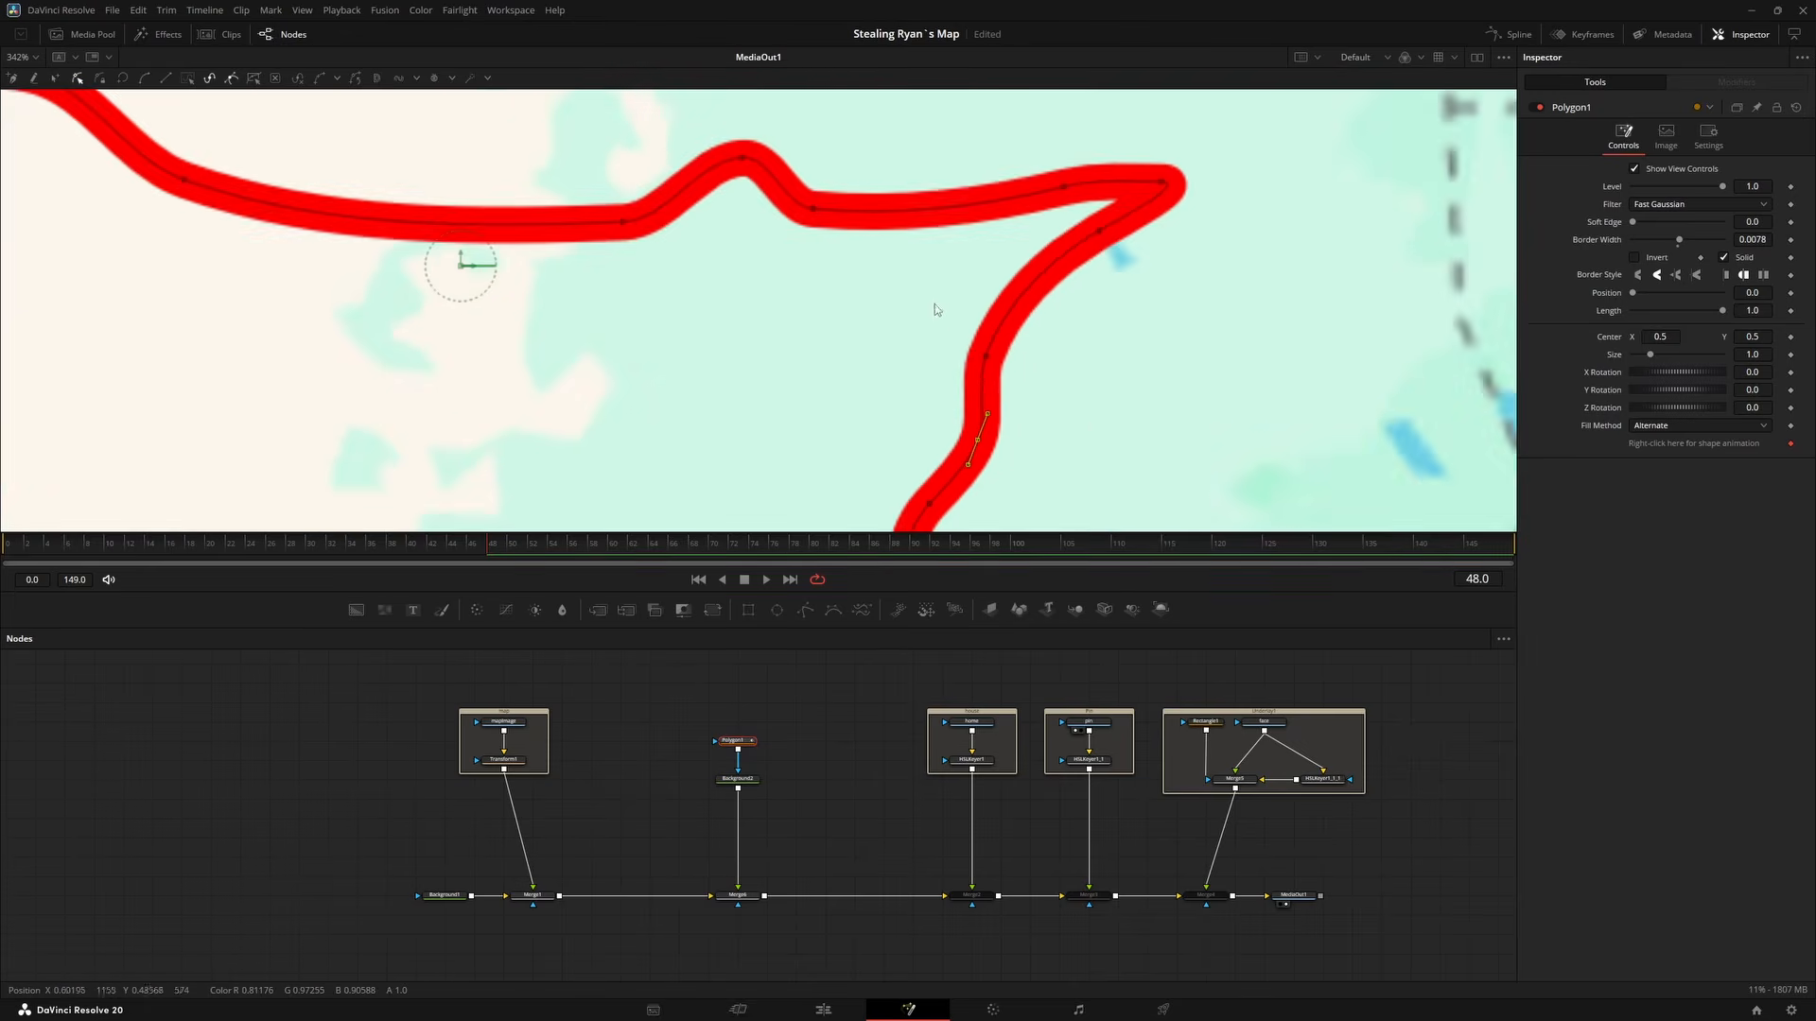
Reposition the points along the route's middle and western stretch to flatten its bump into gentle curves.
scroll(955, 310, down, 2)
drag(548, 241, 949, 292)
drag(1117, 302, 1030, 271)
drag(1205, 260, 1135, 313)
drag(716, 284, 1075, 378)
drag(1061, 295, 1040, 317)
scroll(1046, 361, down, 4)
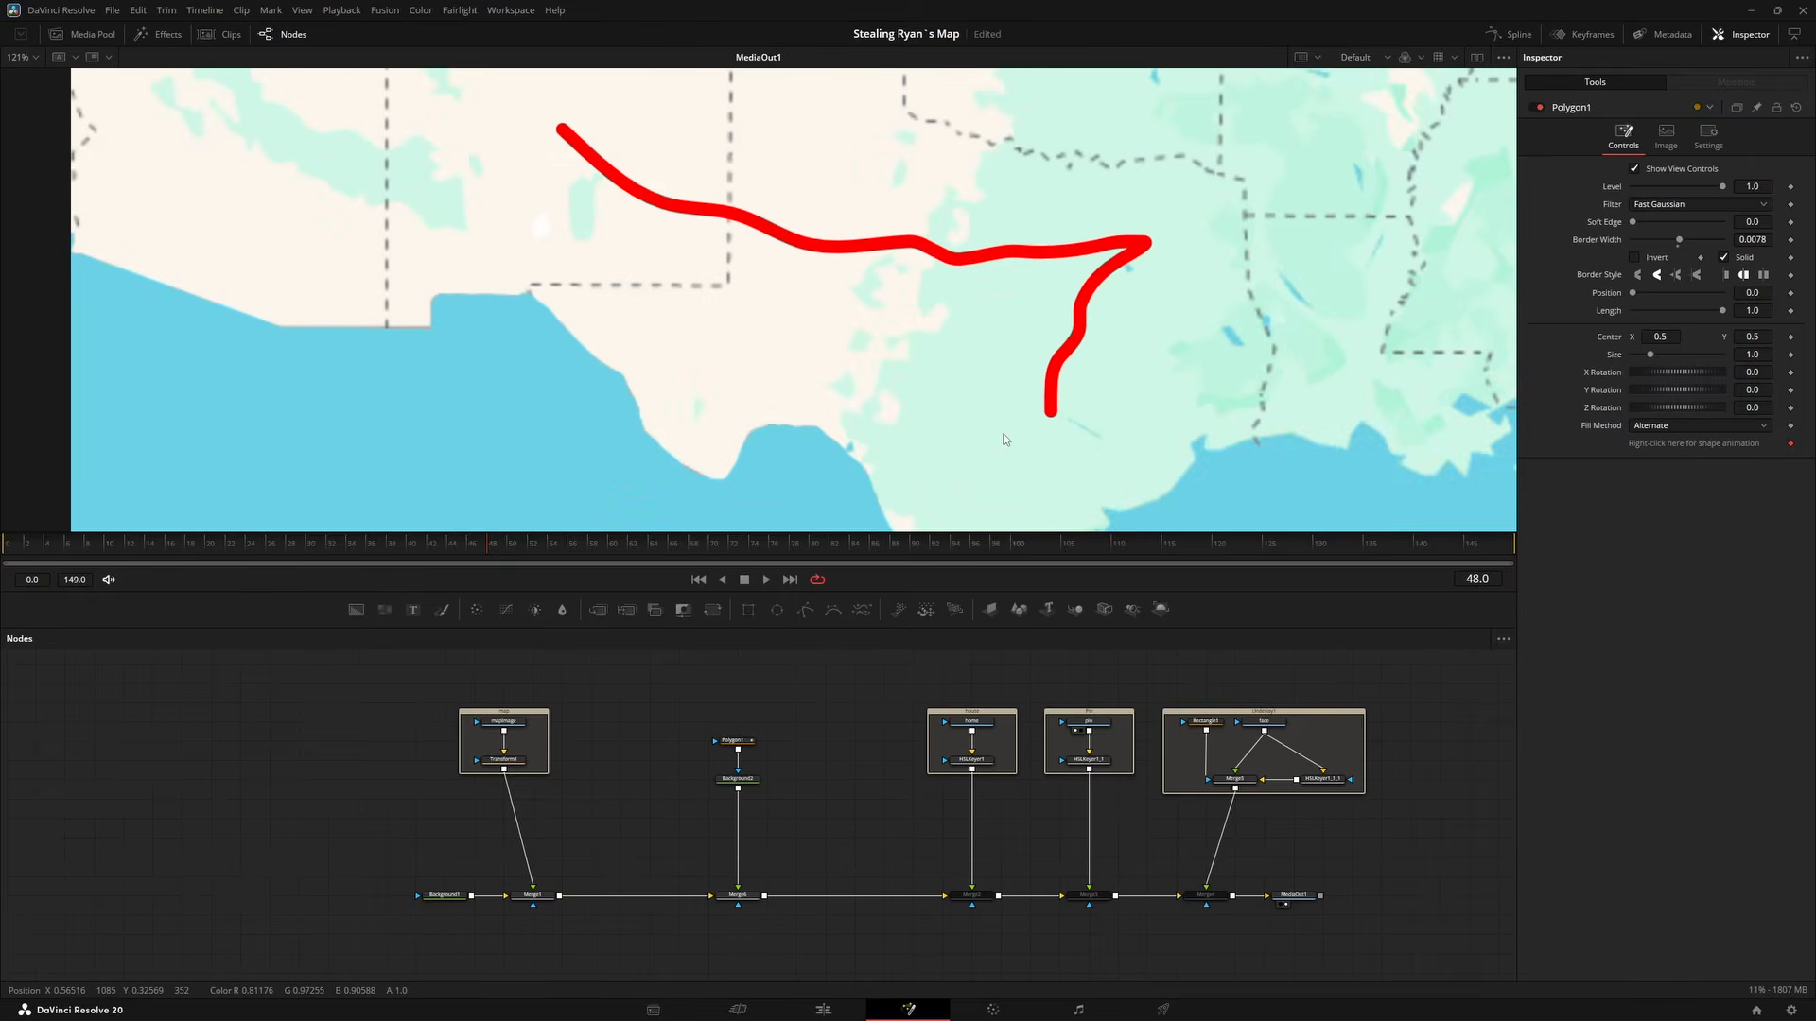
Place an Underlay behind Polygon1 and Background2 and name it route.
scroll(859, 686, up, 4)
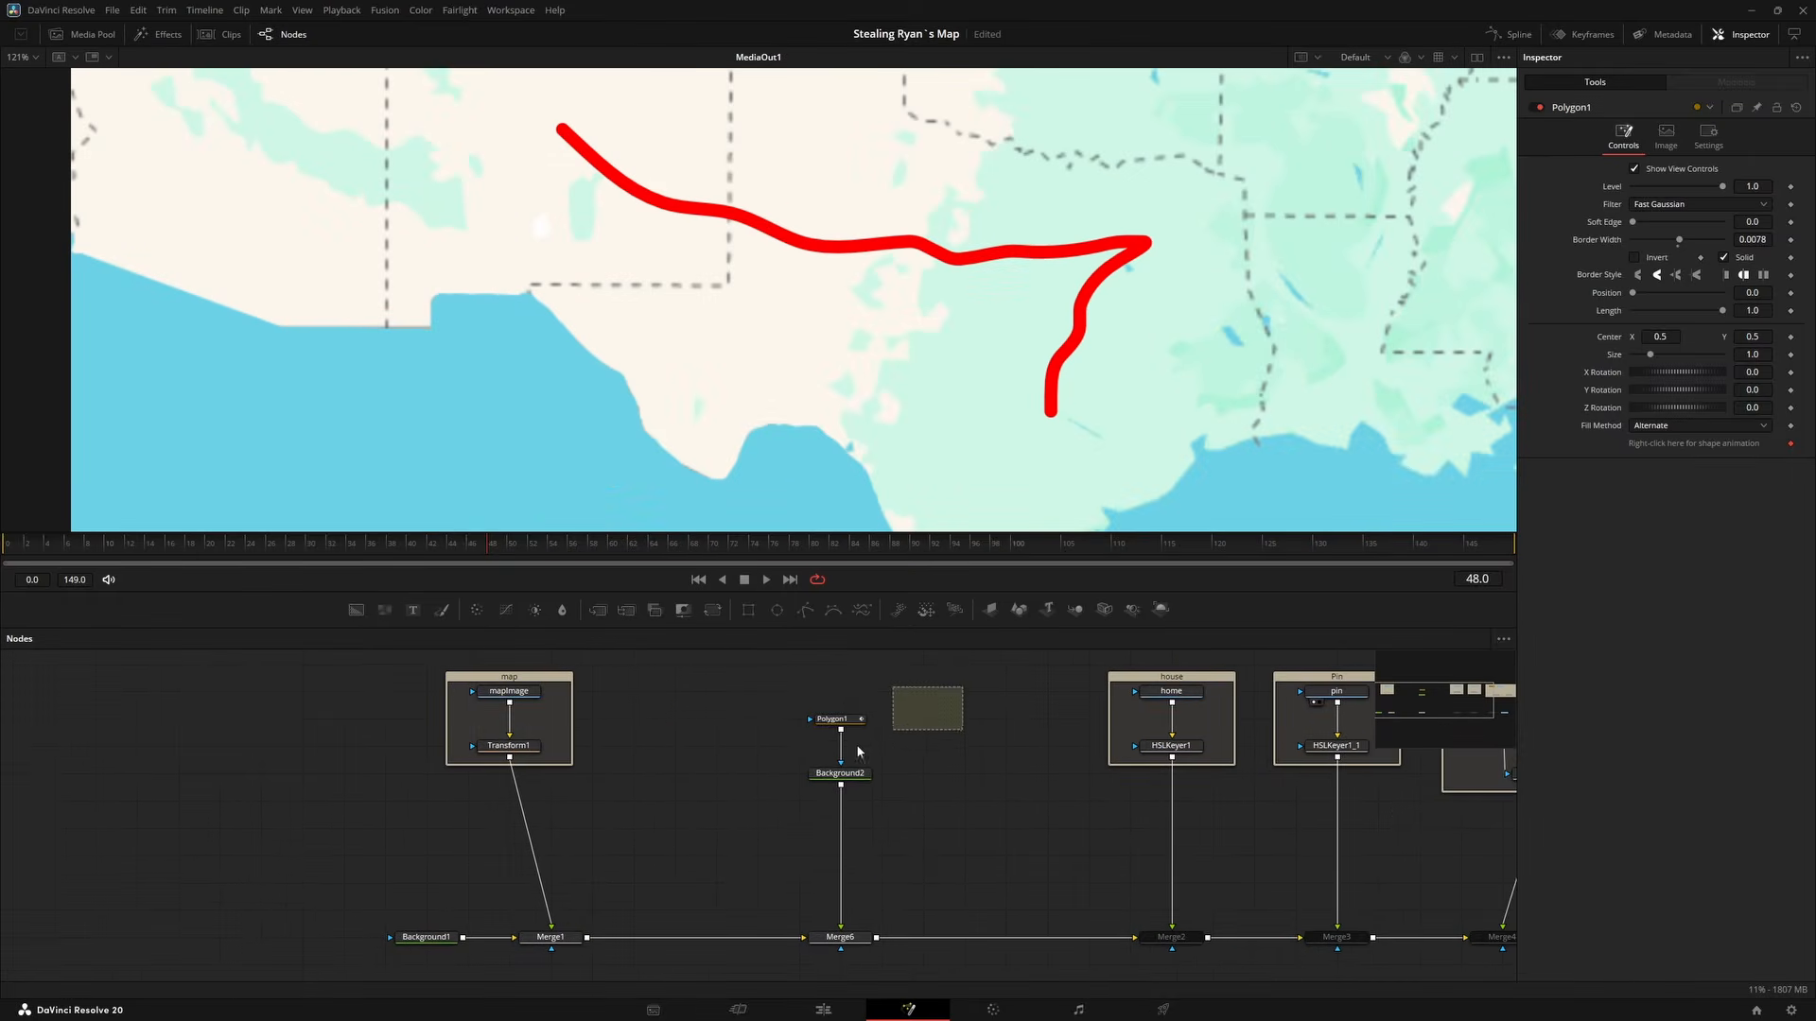
drag(858, 752, 787, 793)
key(shift+space)
text(underl)
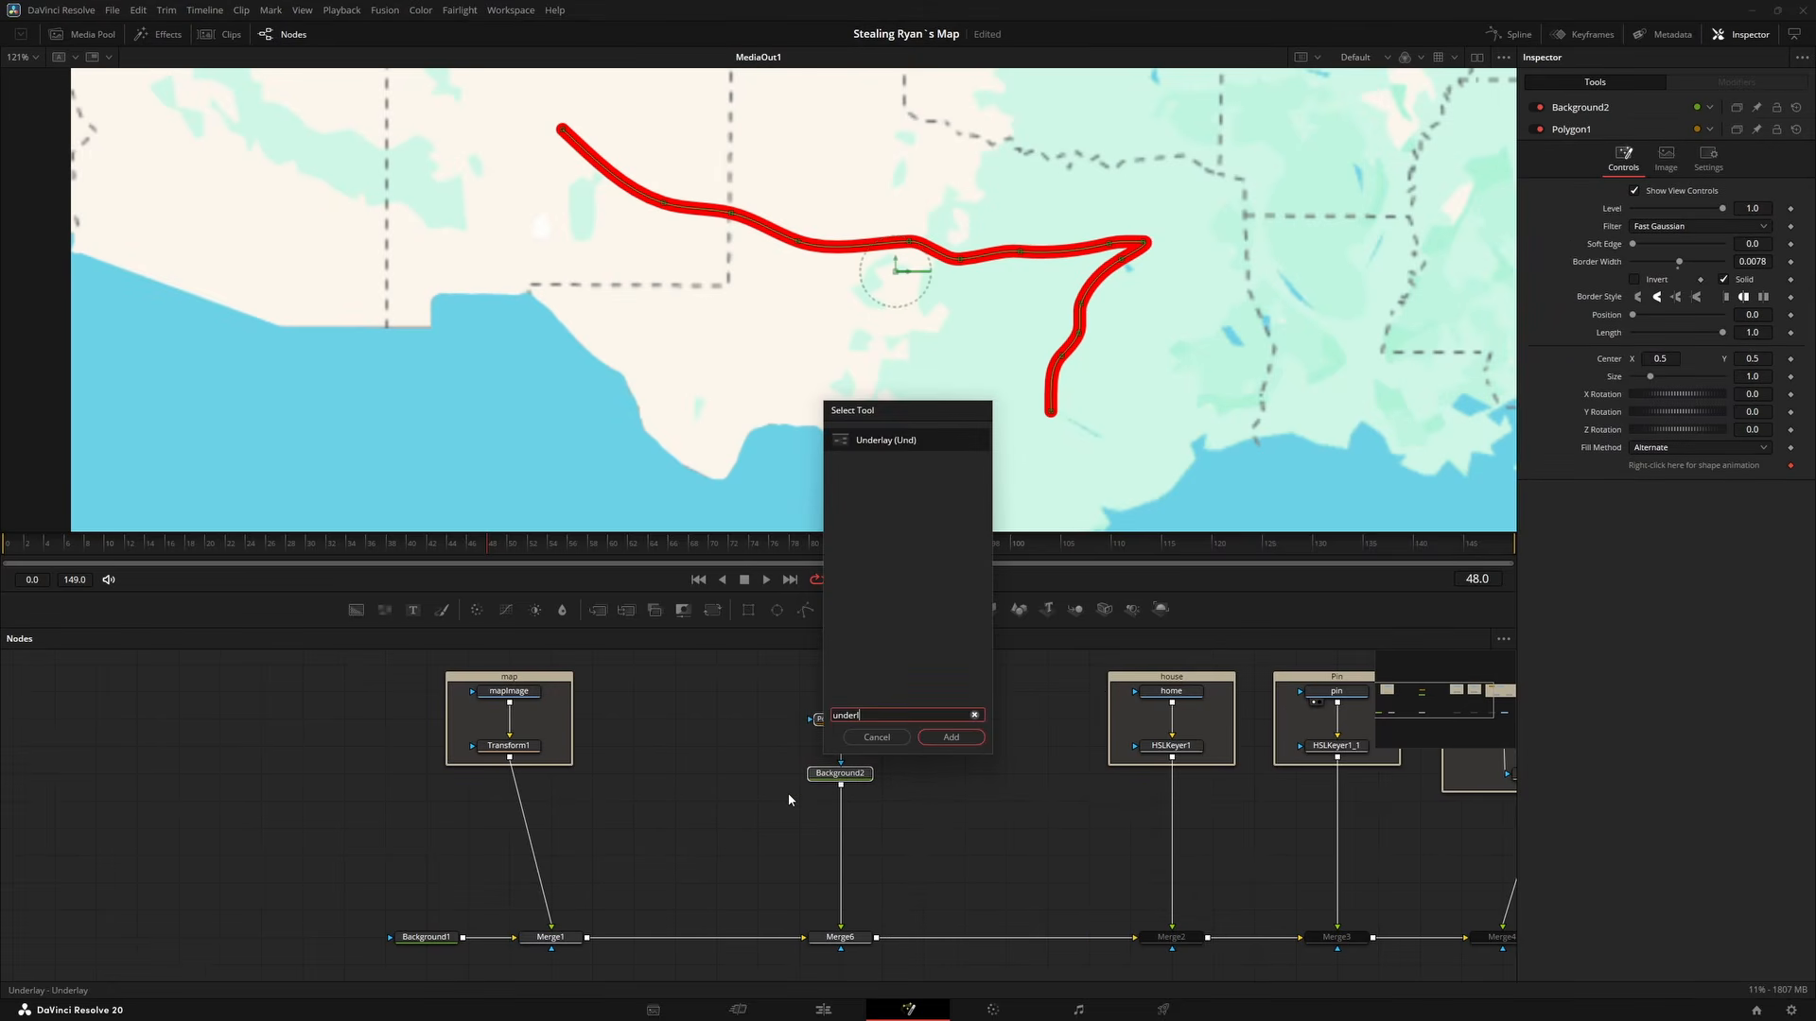
key(Return)
click(888, 707)
key(F2)
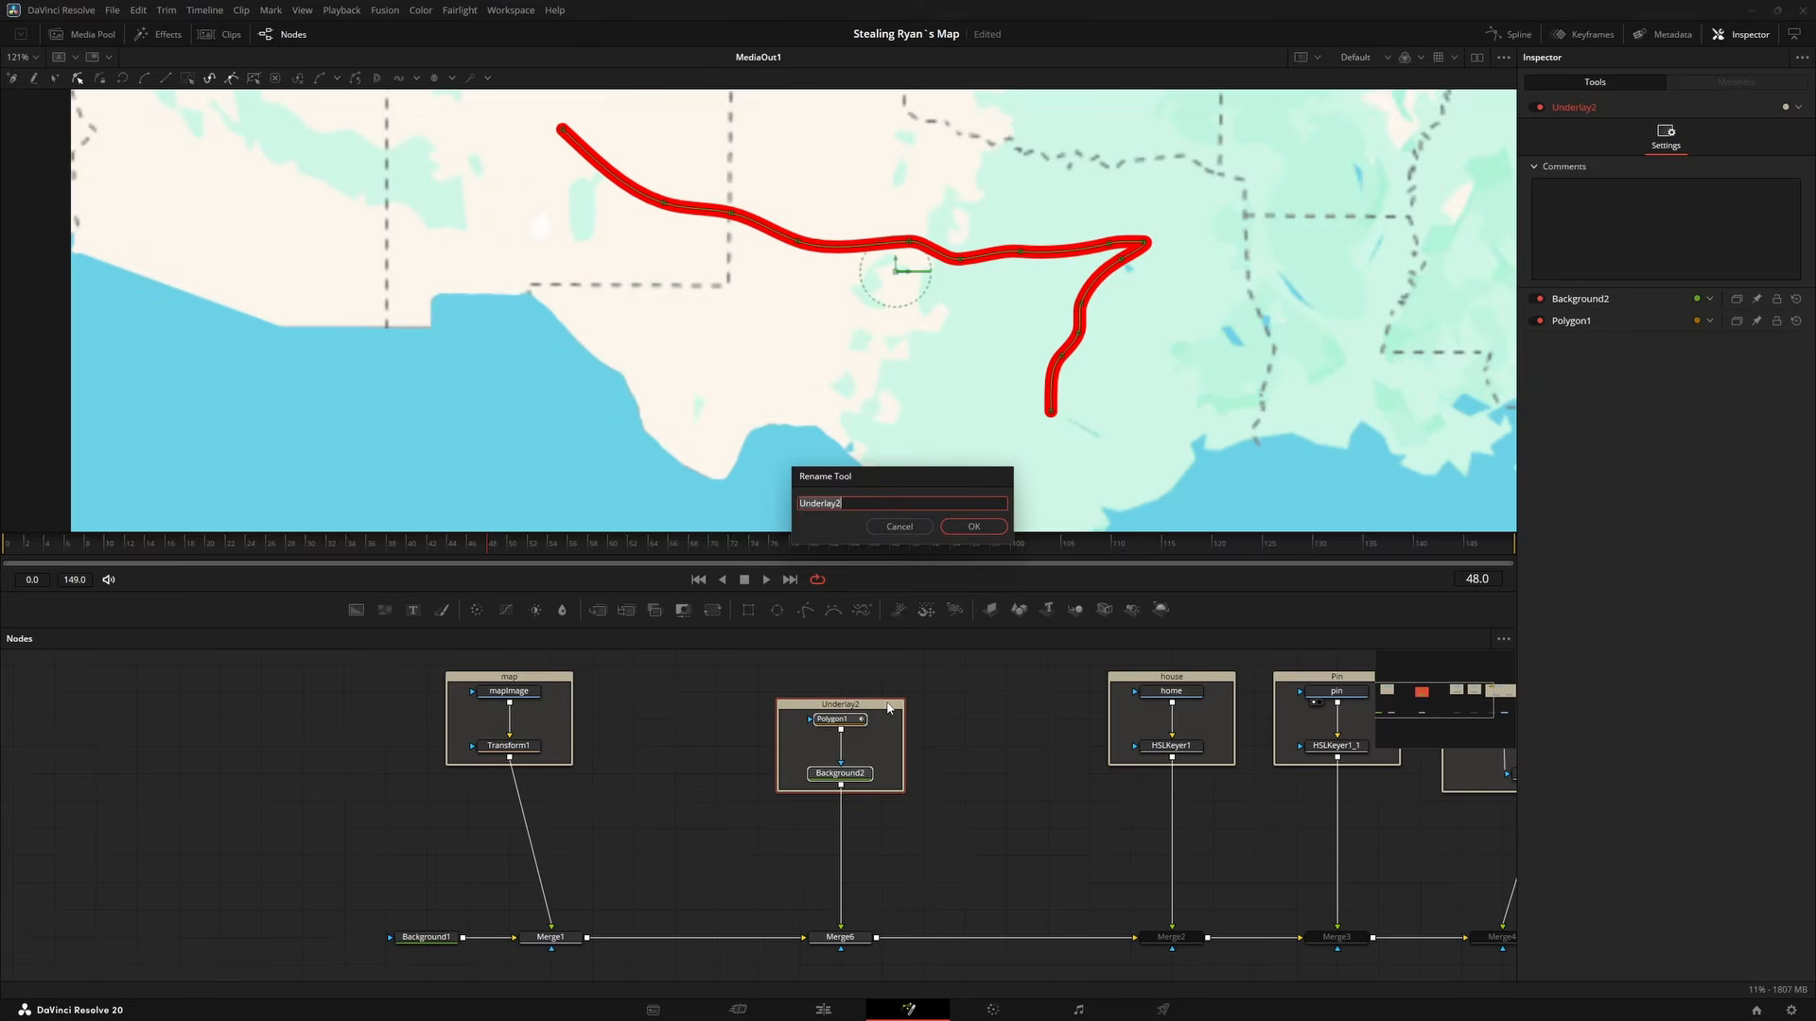
text(route)
key(Return)
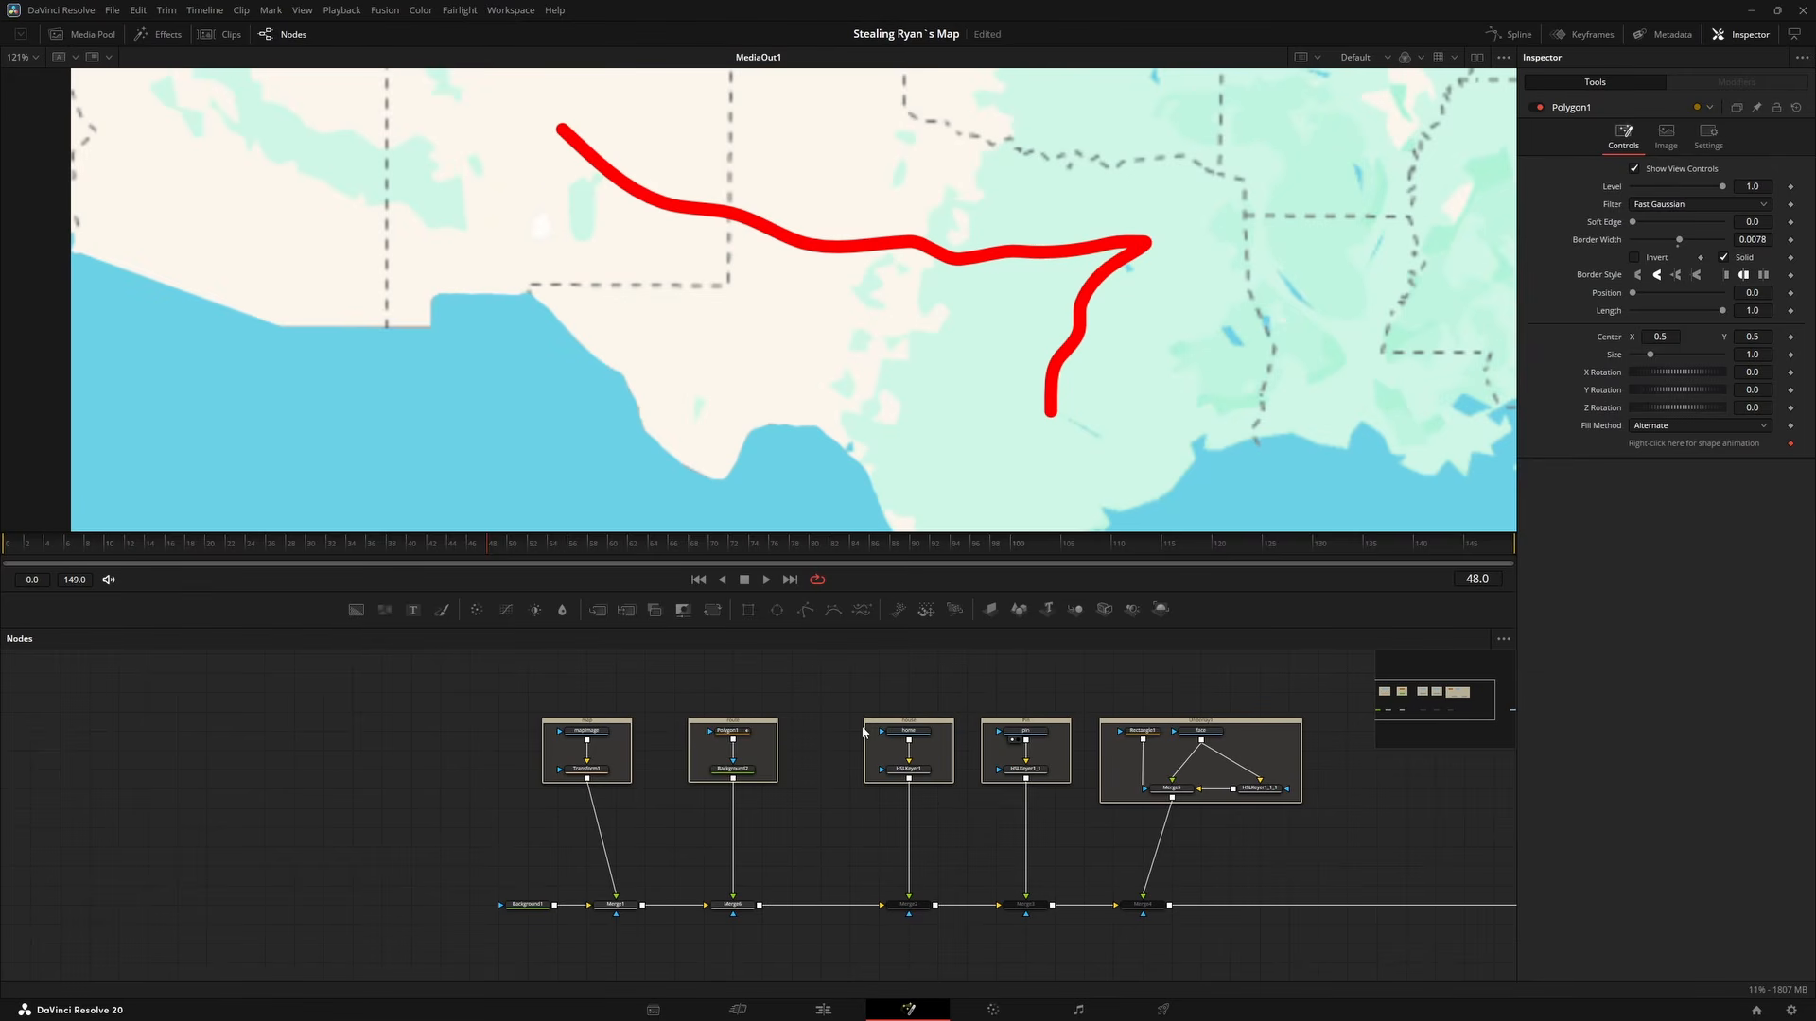
Re-enable Merge2 to bring the house back over the map, and fit the whole image in the viewer.
scroll(819, 710, up, 3)
click(784, 915)
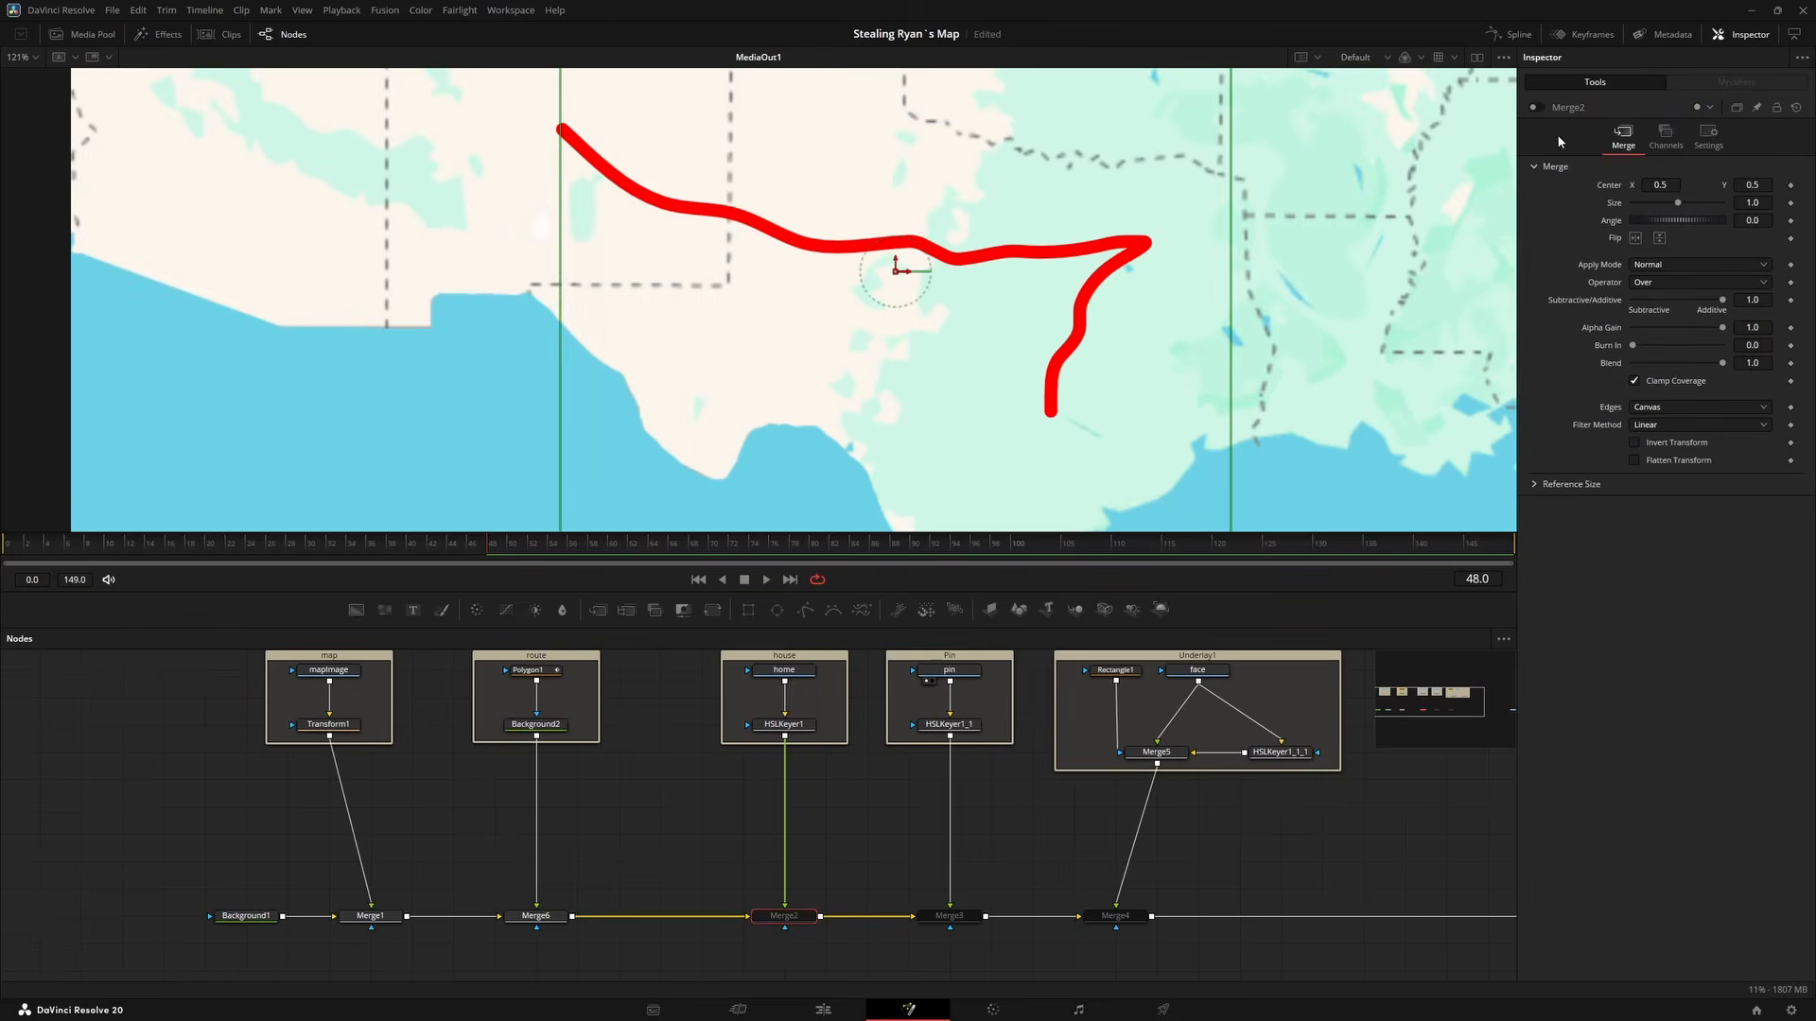
click(1534, 107)
key(ctrl+f)
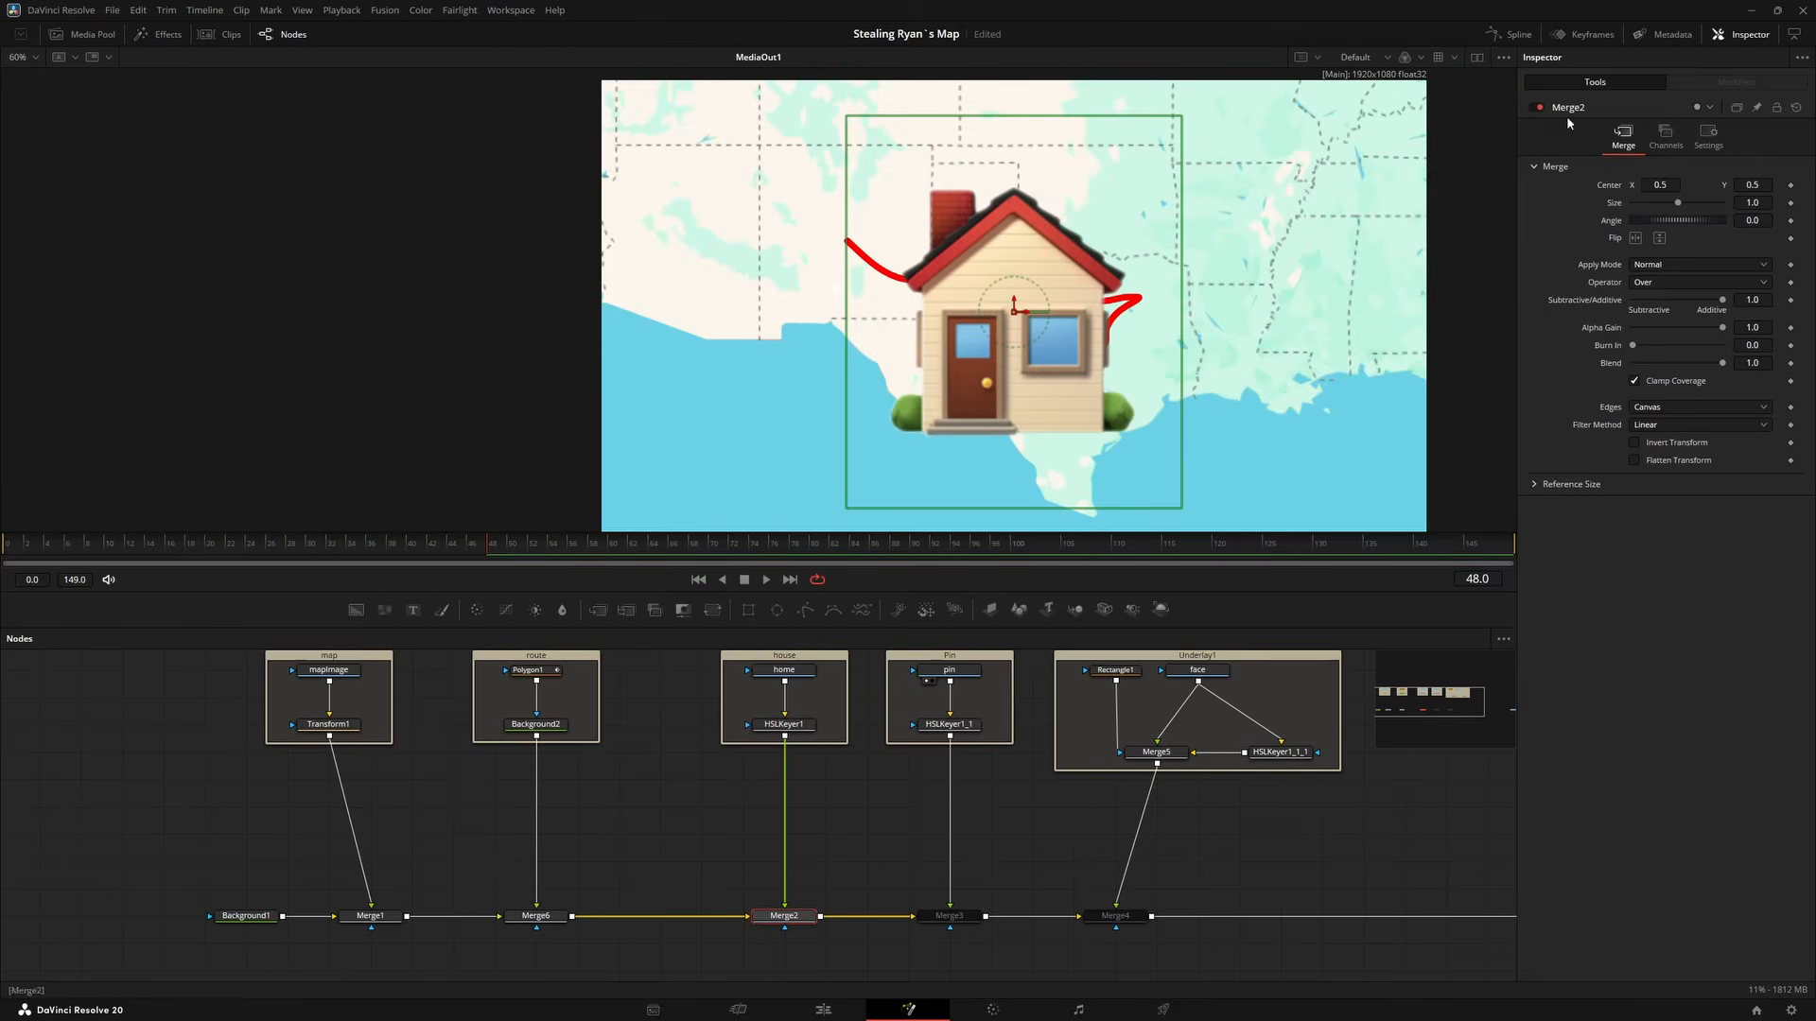
Shrink the house in Merge2 to size 0.121 and place it at the route's southern end, center about 0.596, 0.374.
drag(1757, 202, 1702, 187)
scroll(995, 438, up, 4)
drag(1396, 310, 1106, 404)
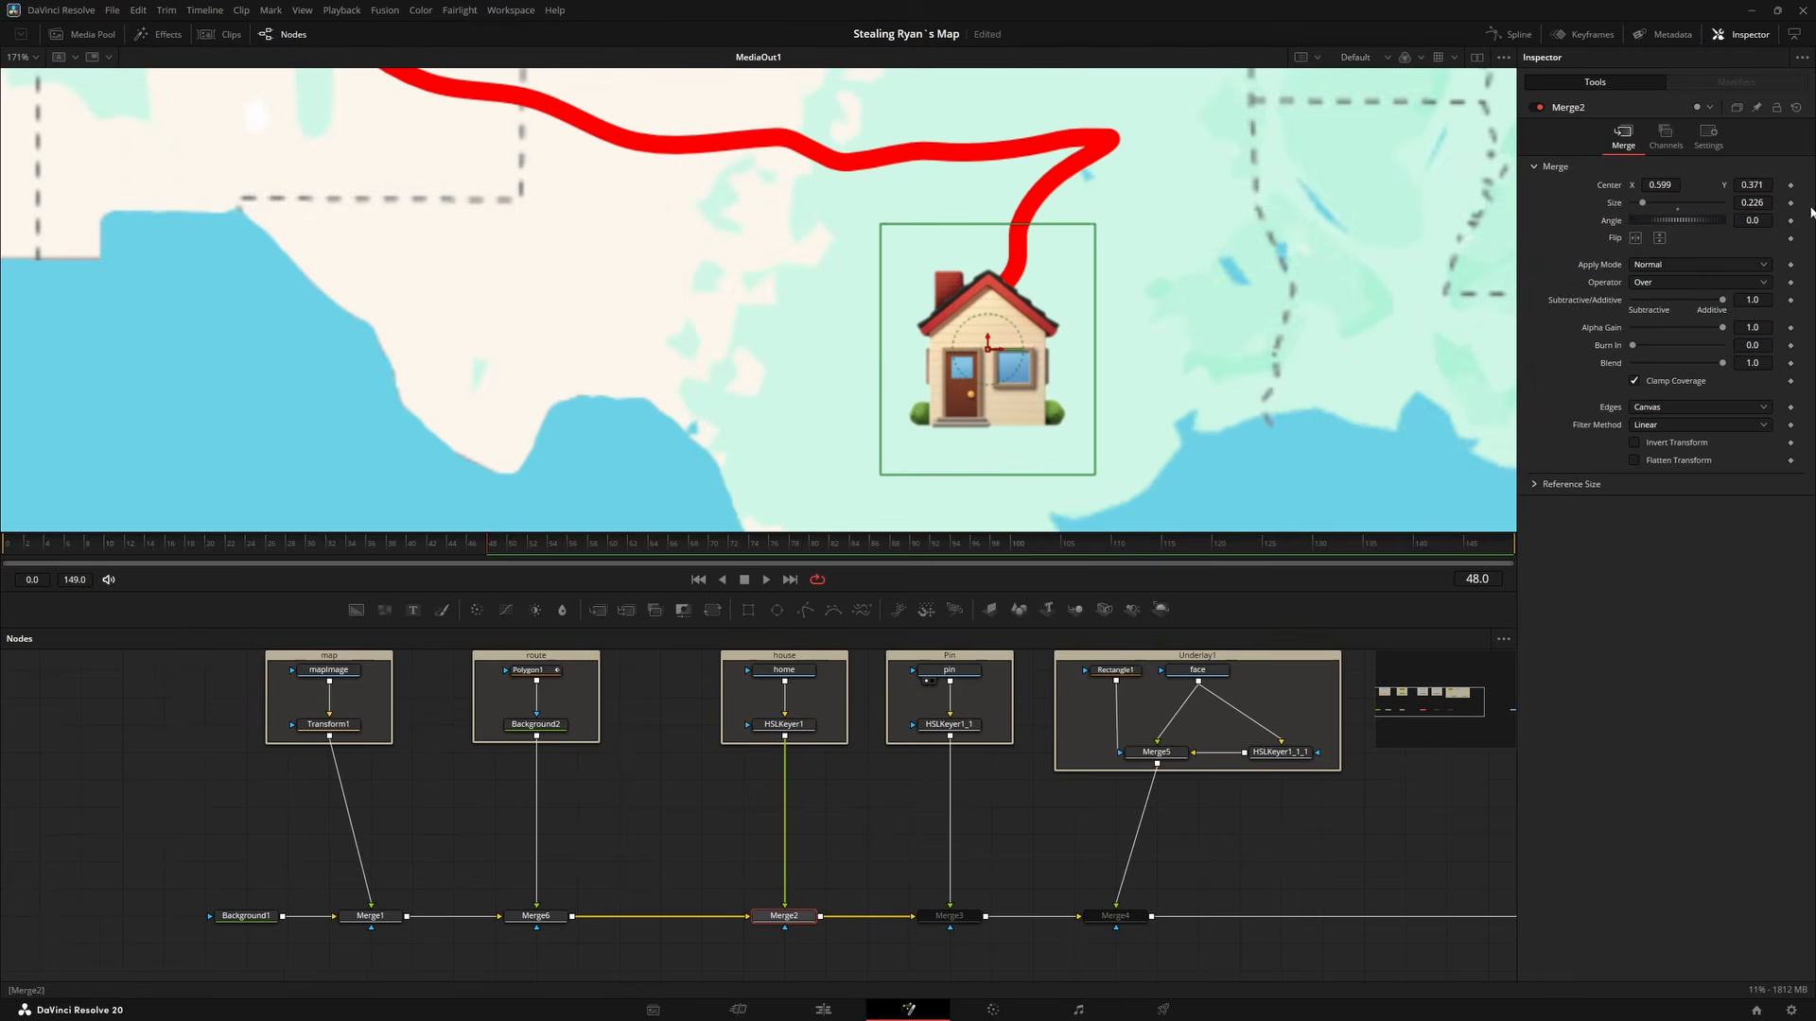
drag(1755, 201, 1636, 202)
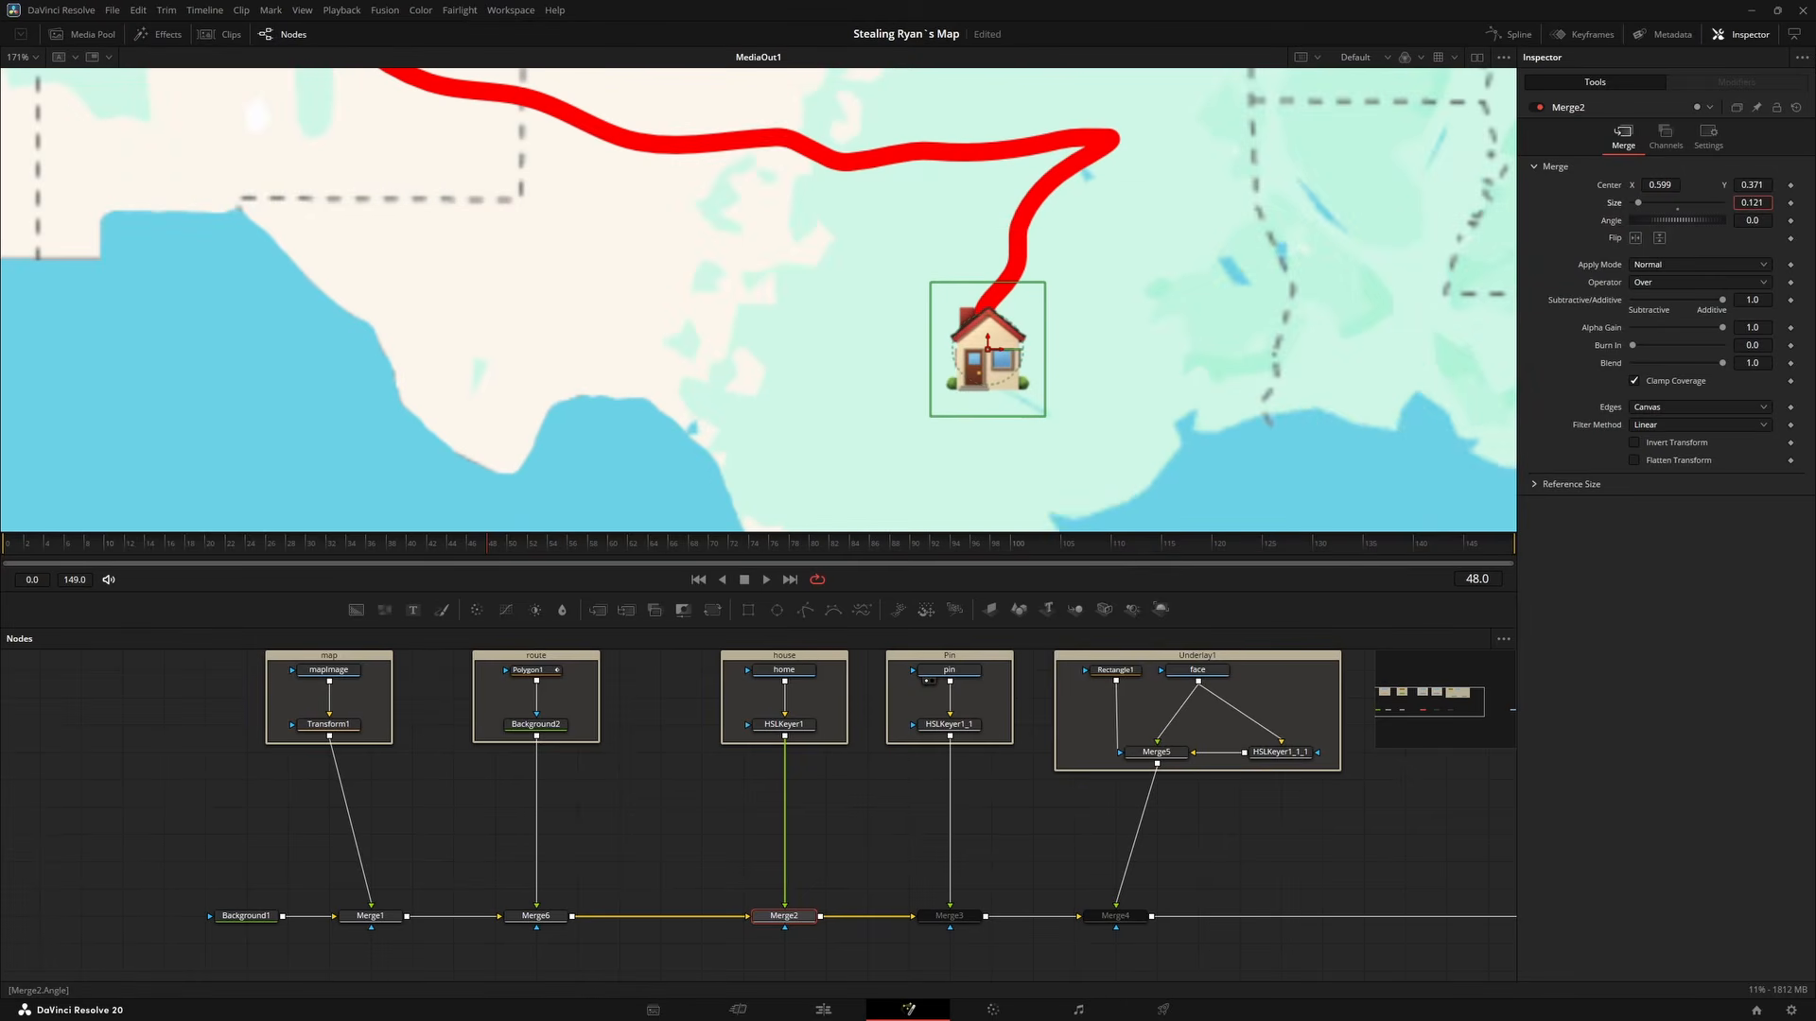
drag(987, 350, 980, 345)
drag(914, 734, 680, 758)
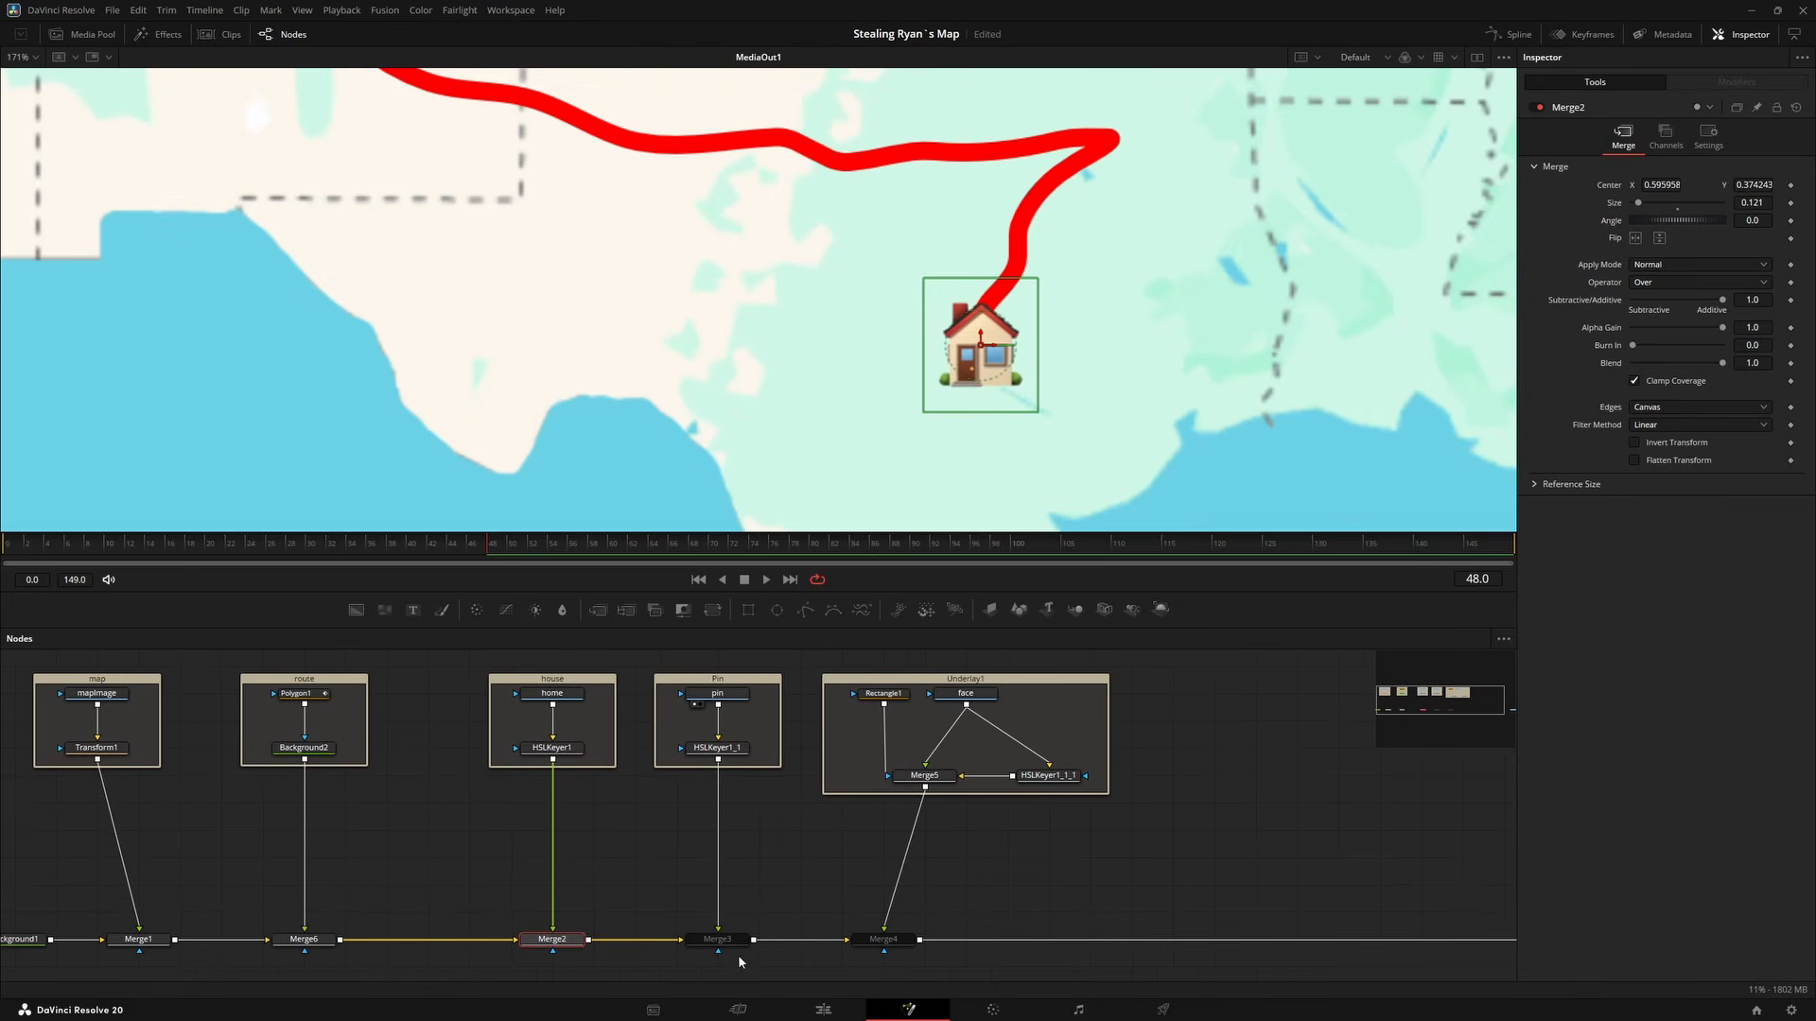
Re-enable Merge3, shrink the pin to size 0.247 and place it at the route's eastern corner, center about 0.646, 0.550.
click(728, 942)
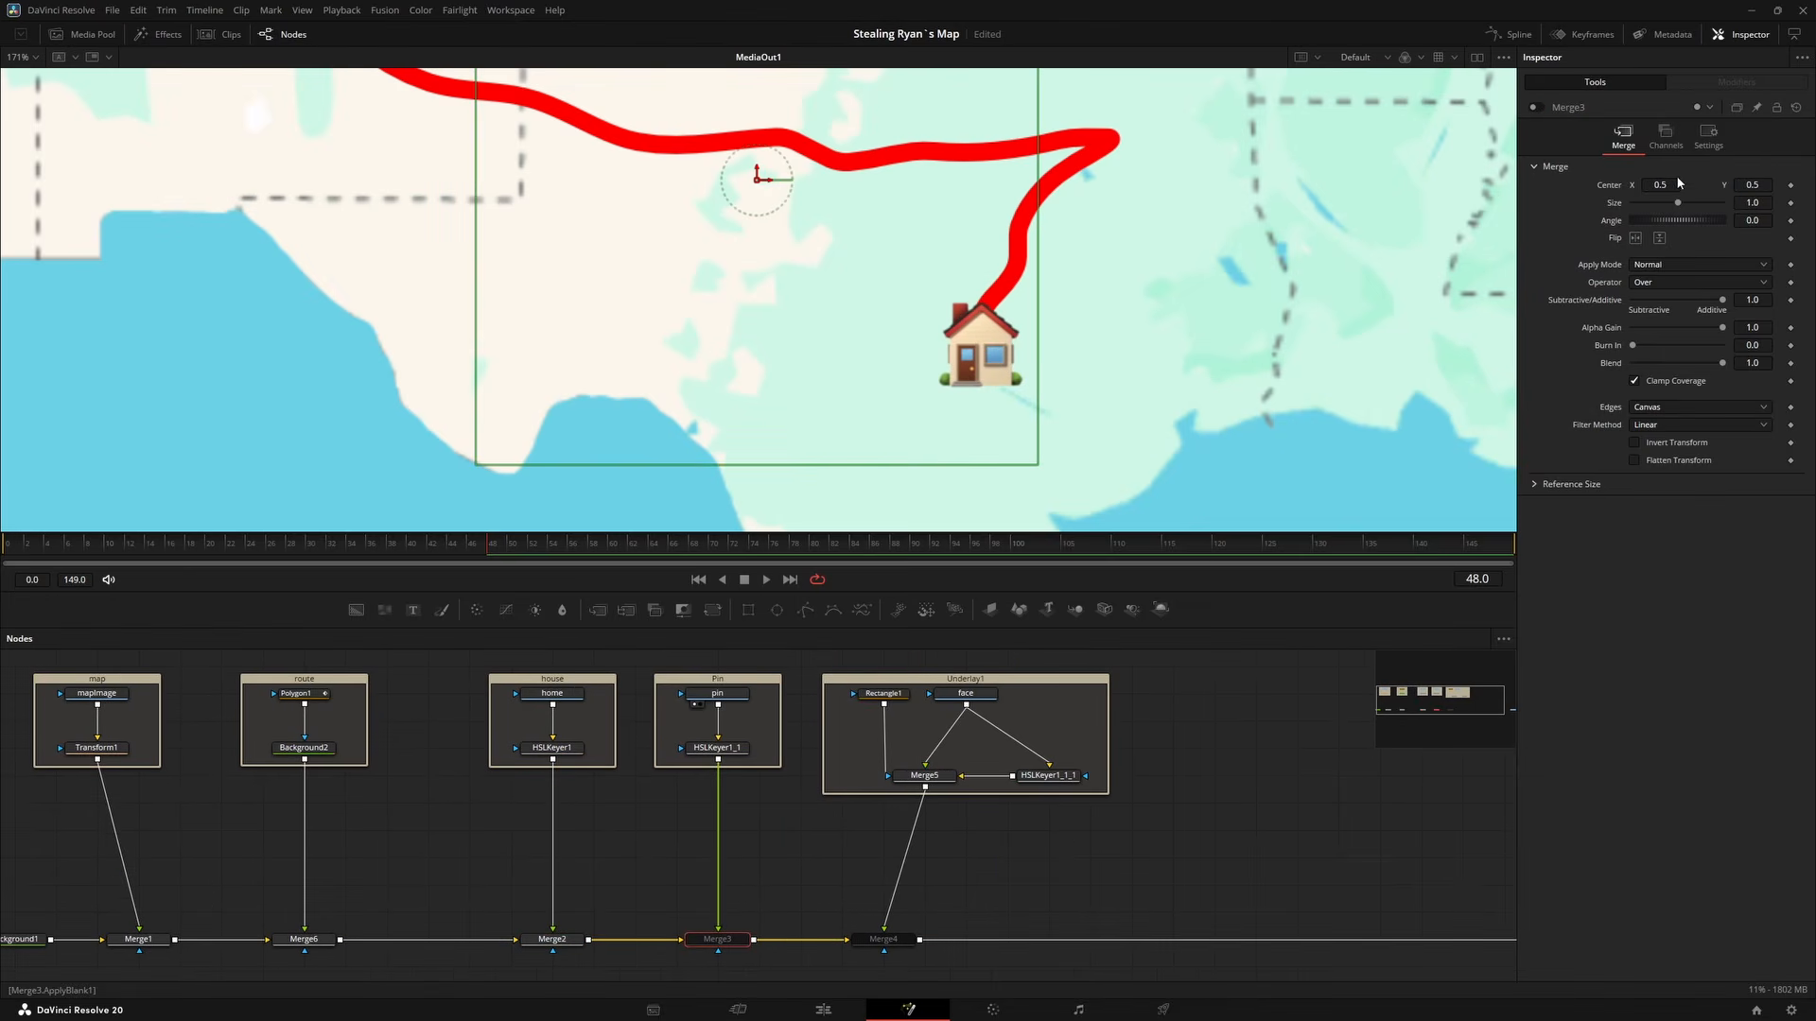
click(1535, 108)
drag(1765, 204, 1701, 203)
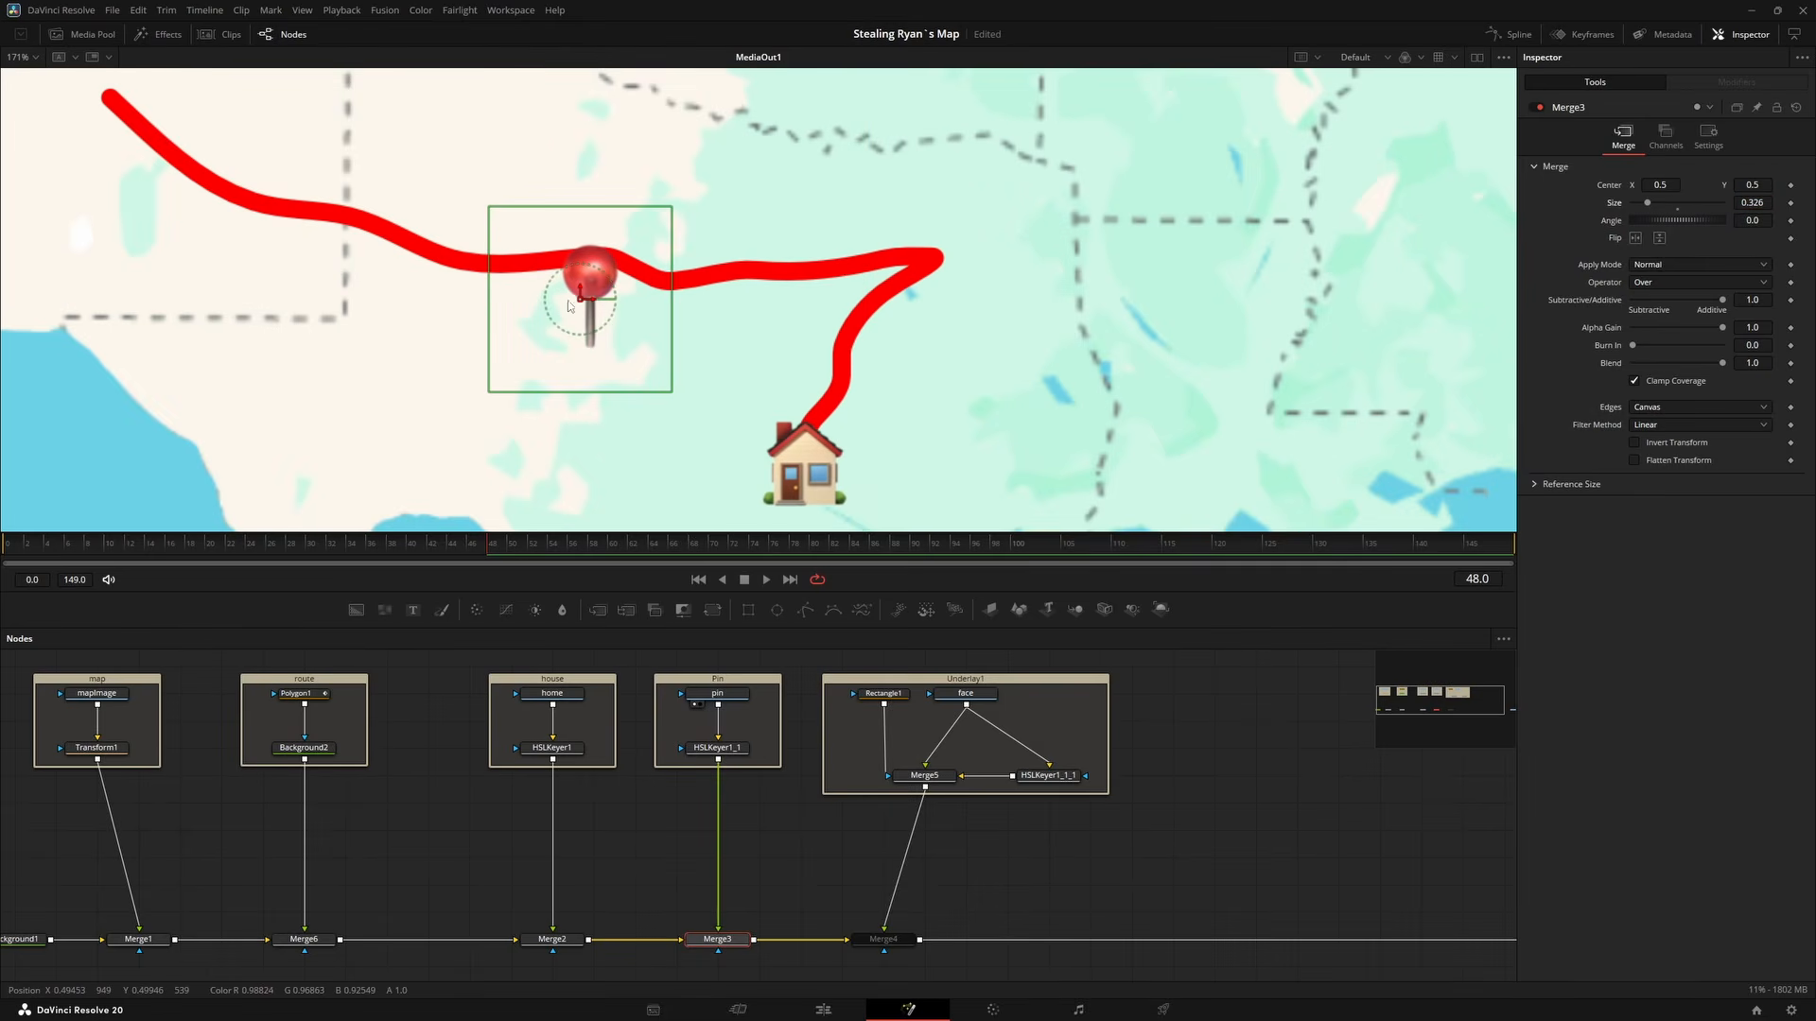
drag(581, 303, 919, 282)
drag(1751, 202, 1698, 202)
drag(919, 292, 922, 242)
scroll(837, 256, down, 1)
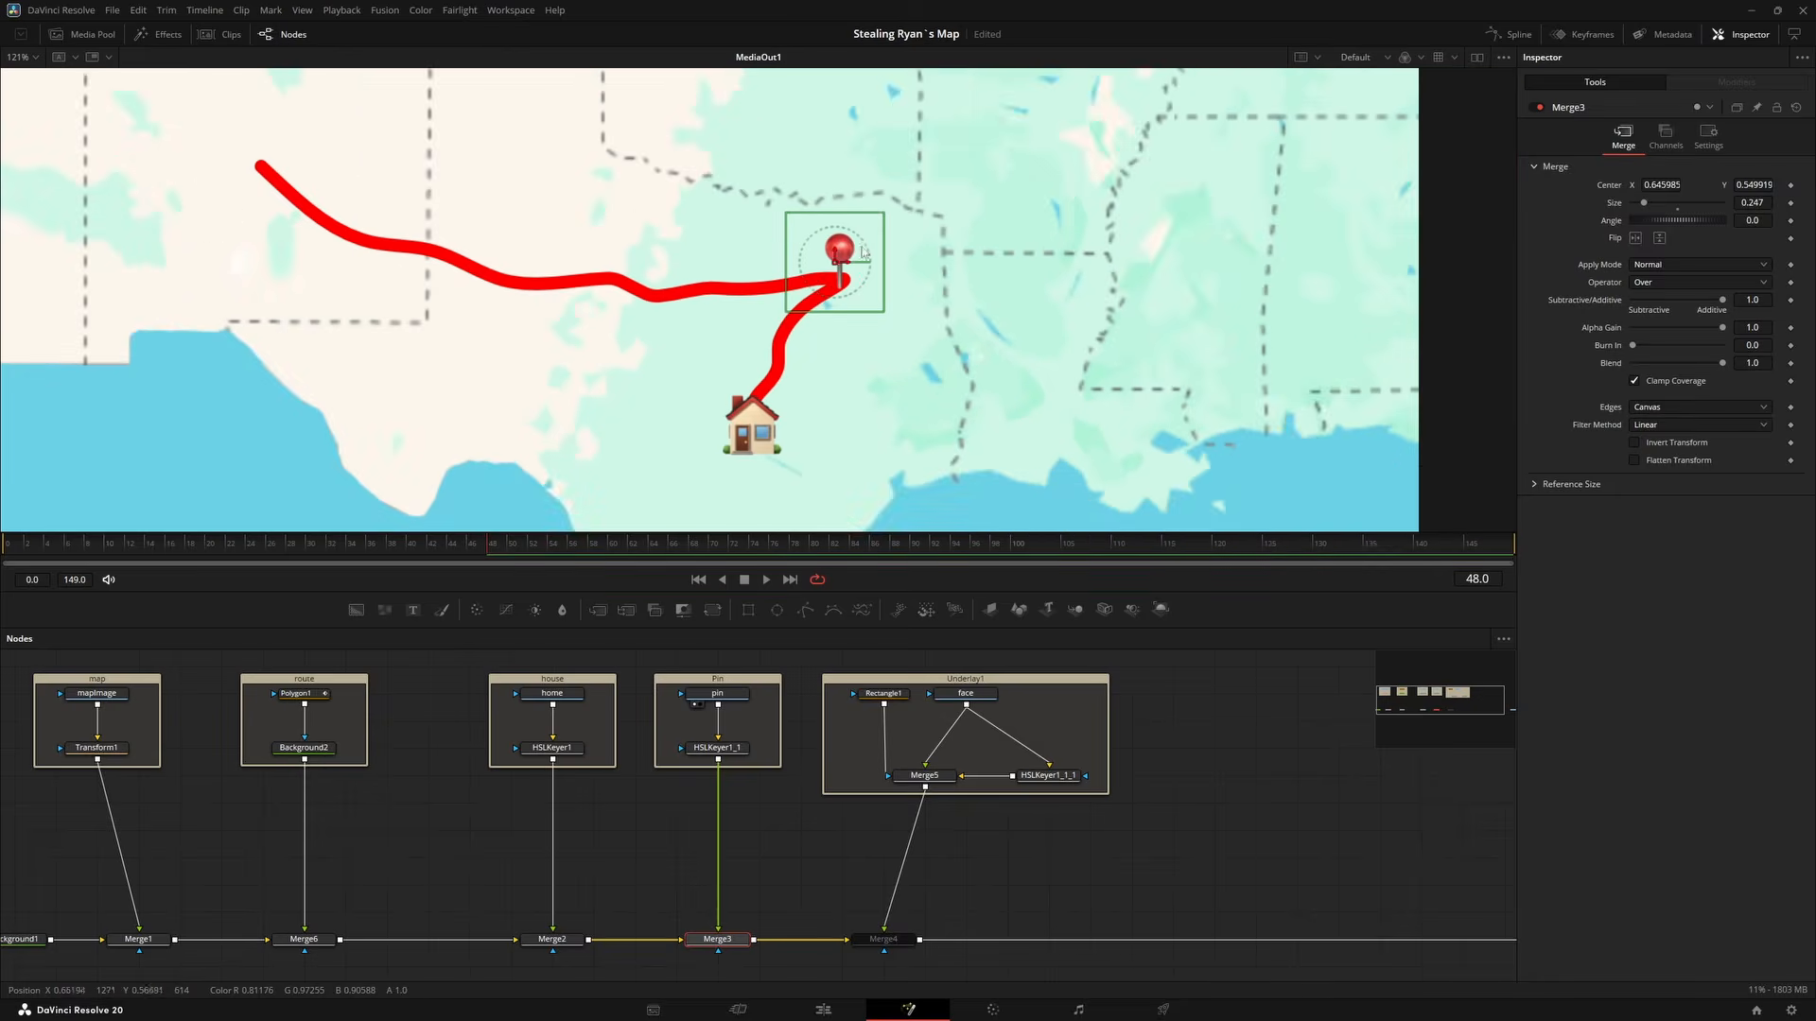
Name the face group's underlay head and re-enable Merge4 to bring the face back over the map.
scroll(831, 263, up, 3)
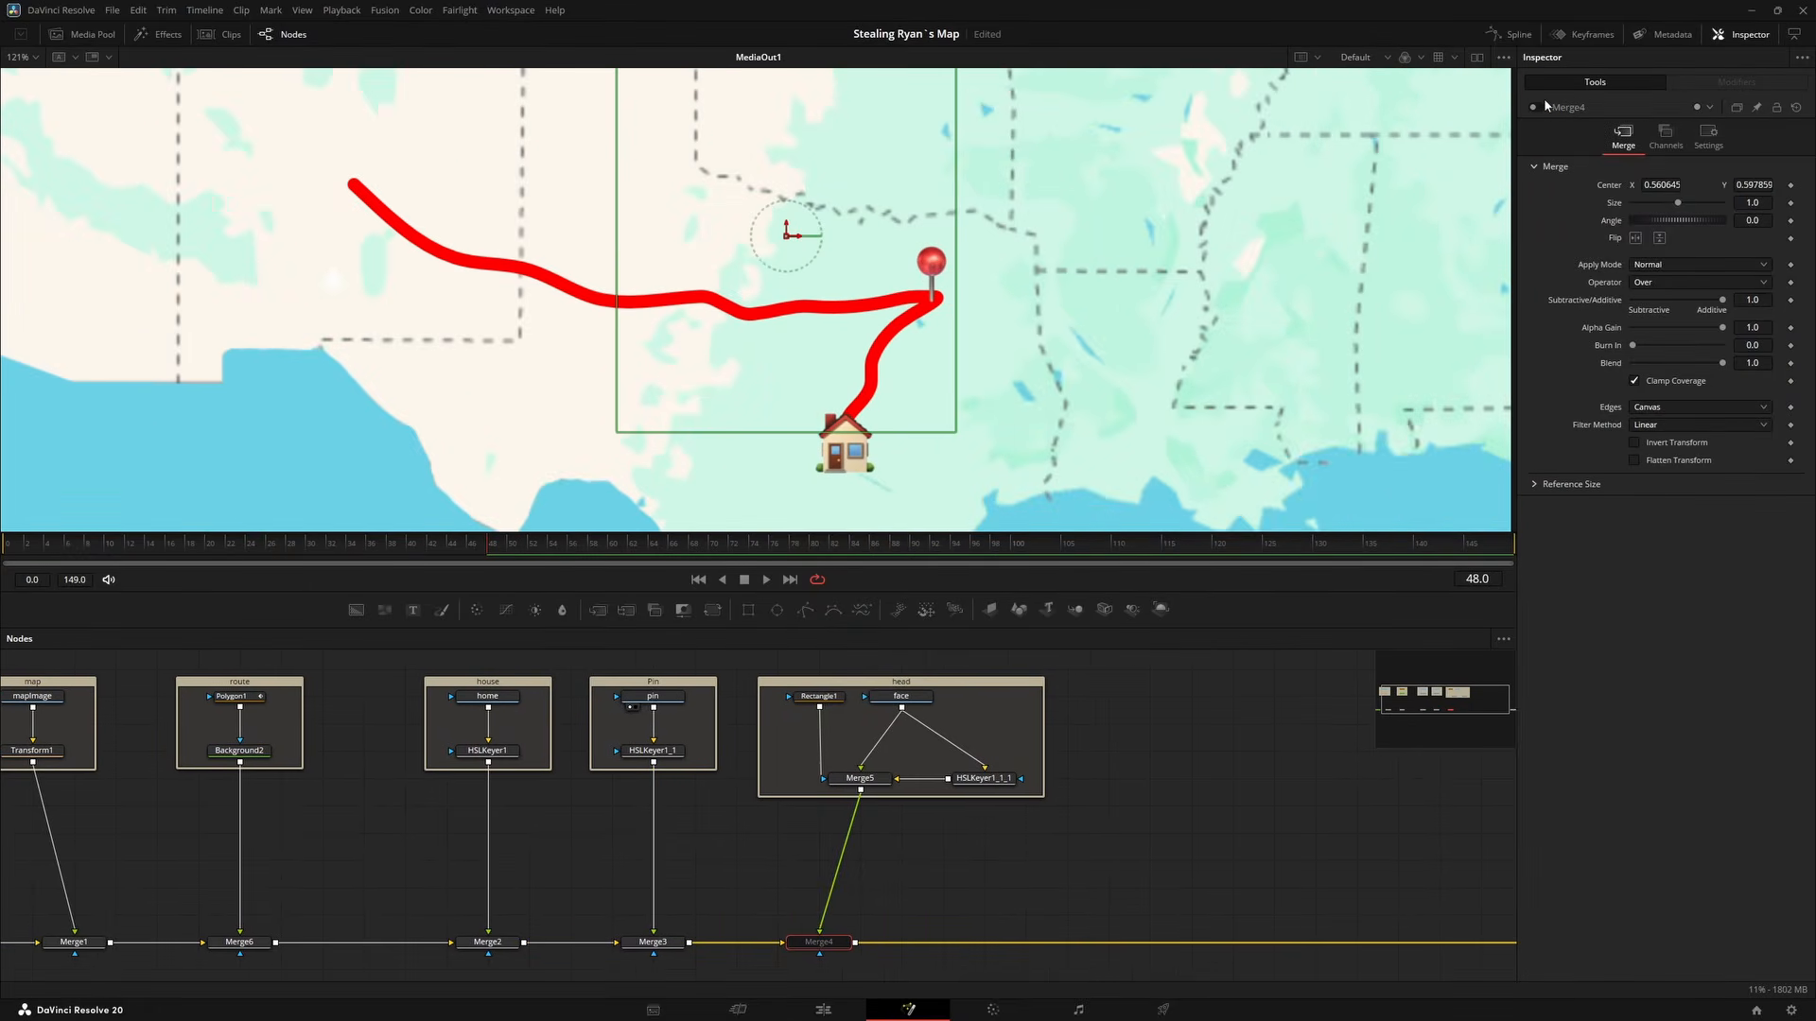
click(1533, 107)
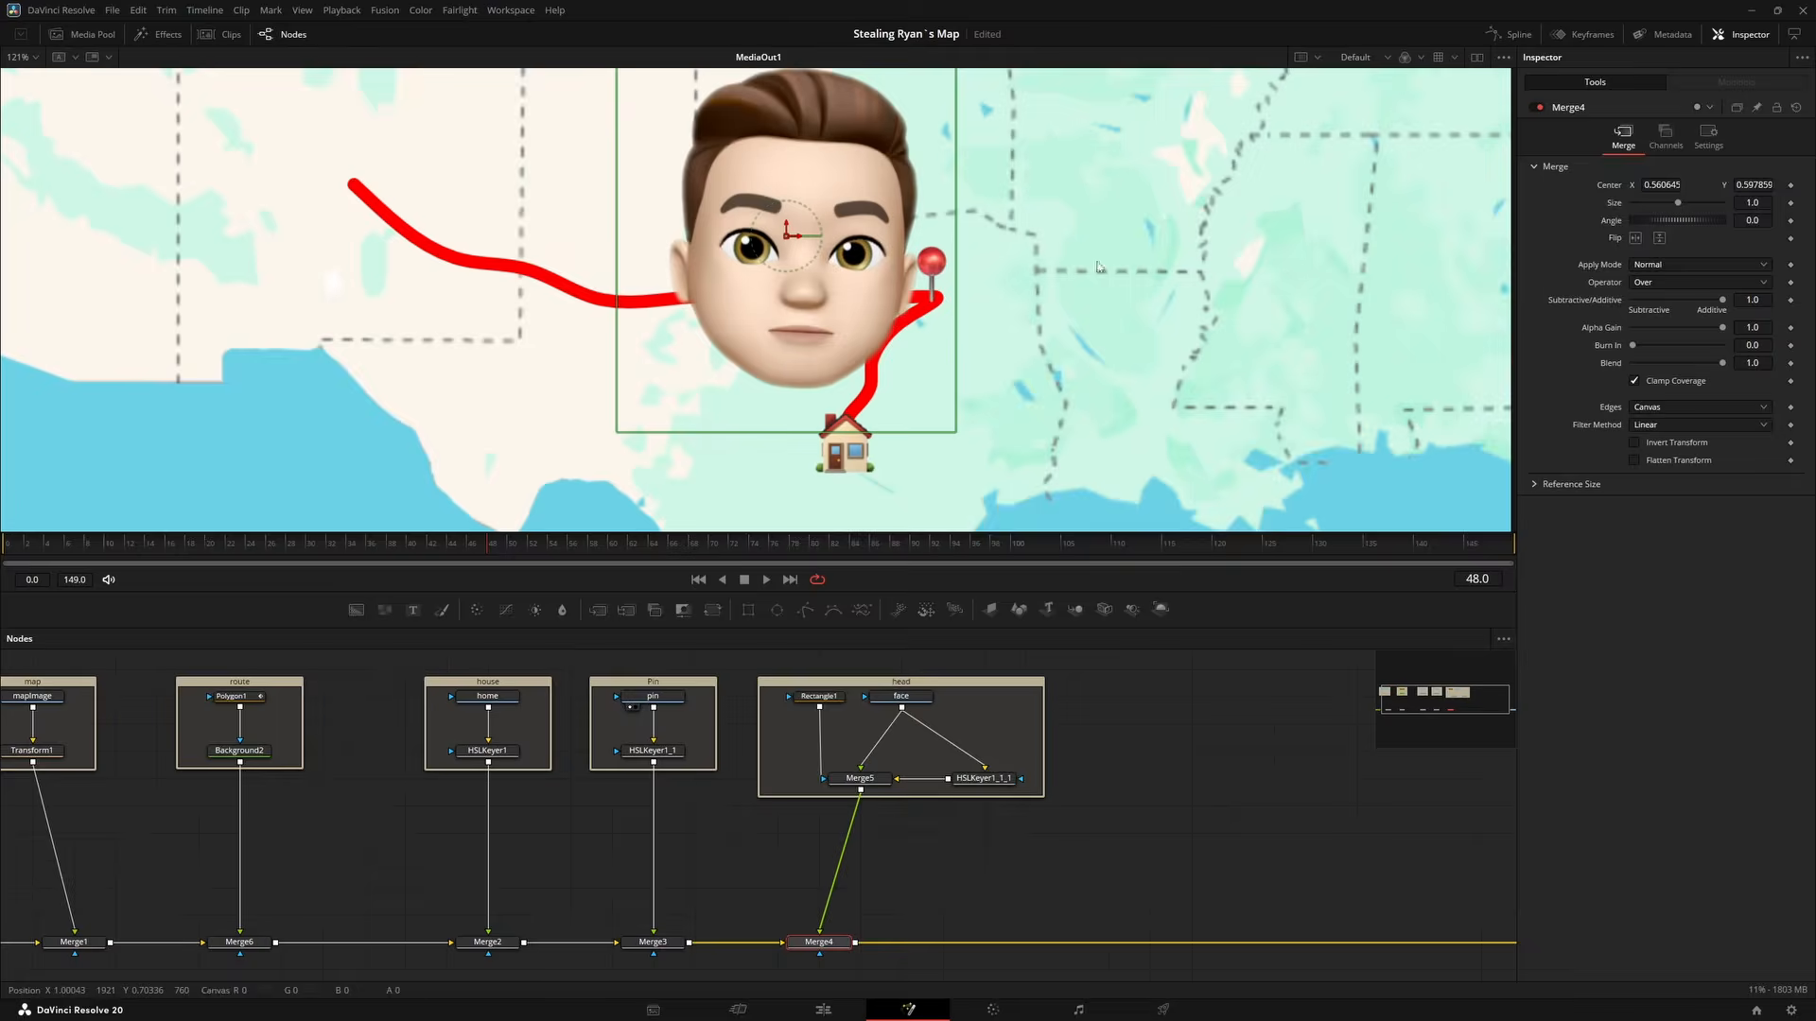
scroll(788, 346, down, 2)
drag(999, 790, 1034, 790)
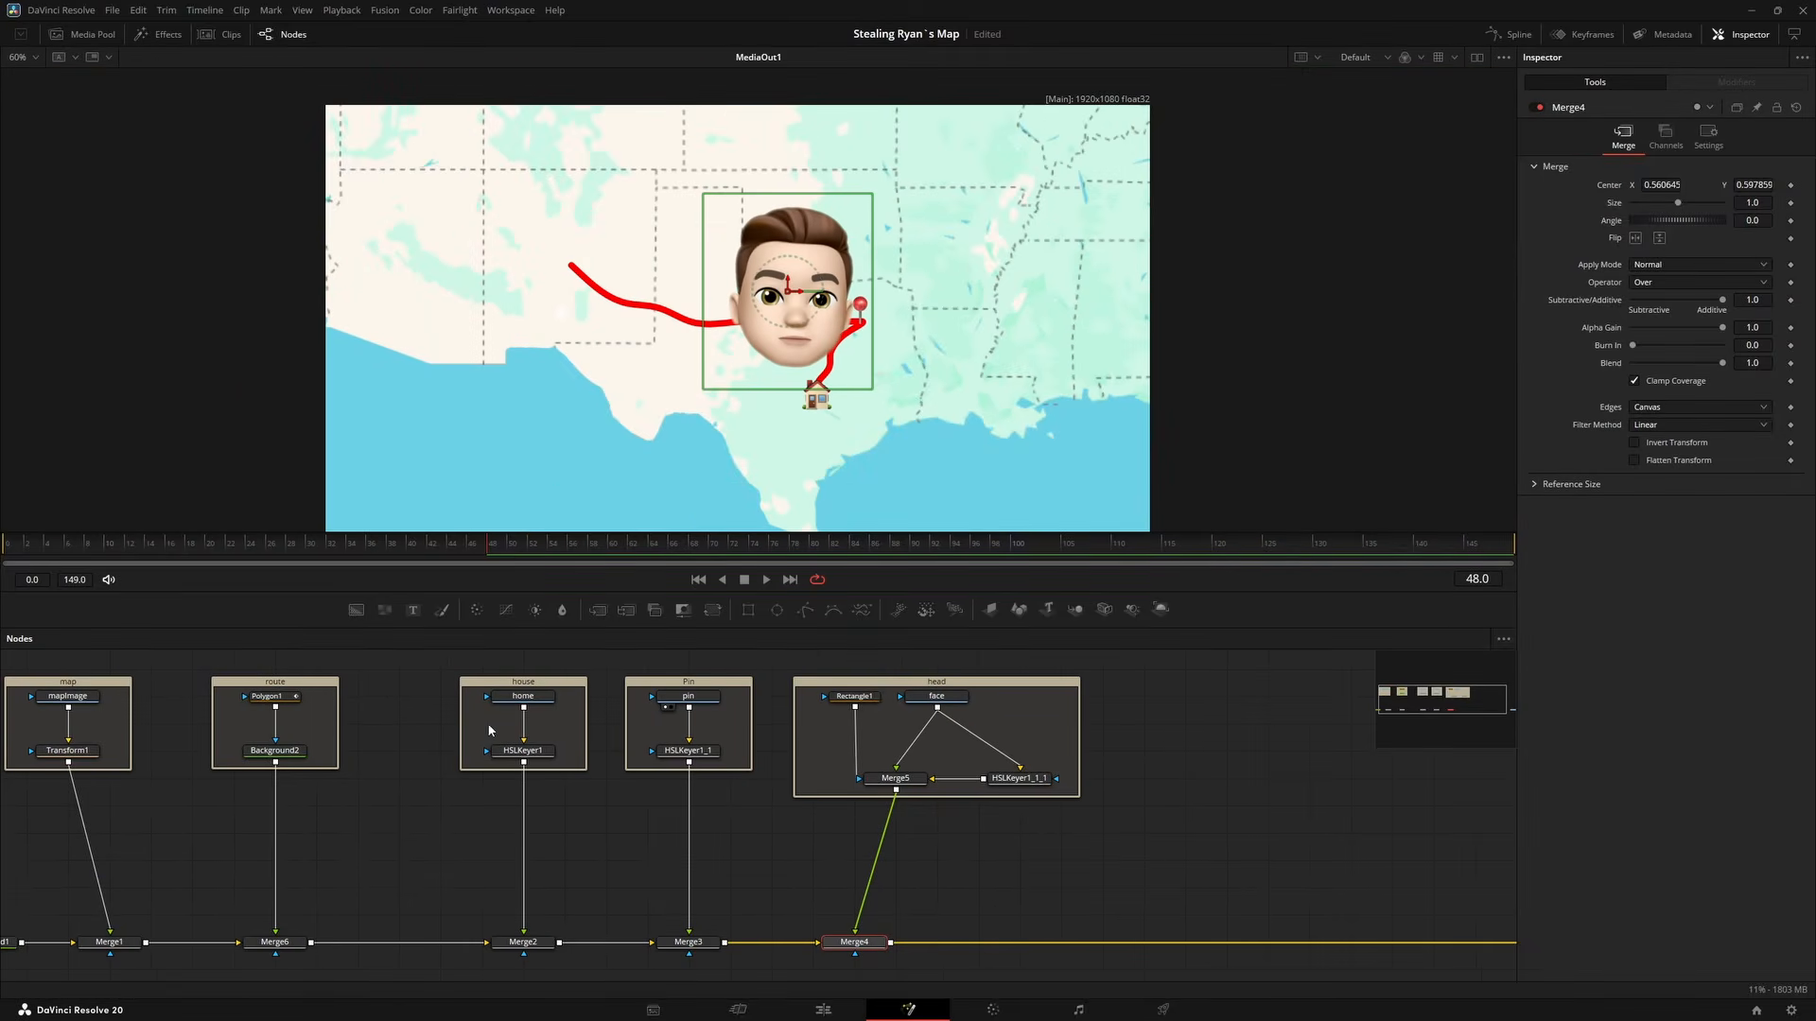
Insert a Transform node between Merge5 and Merge4 and shrink the face to size 0.348.
drag(716, 615, 869, 896)
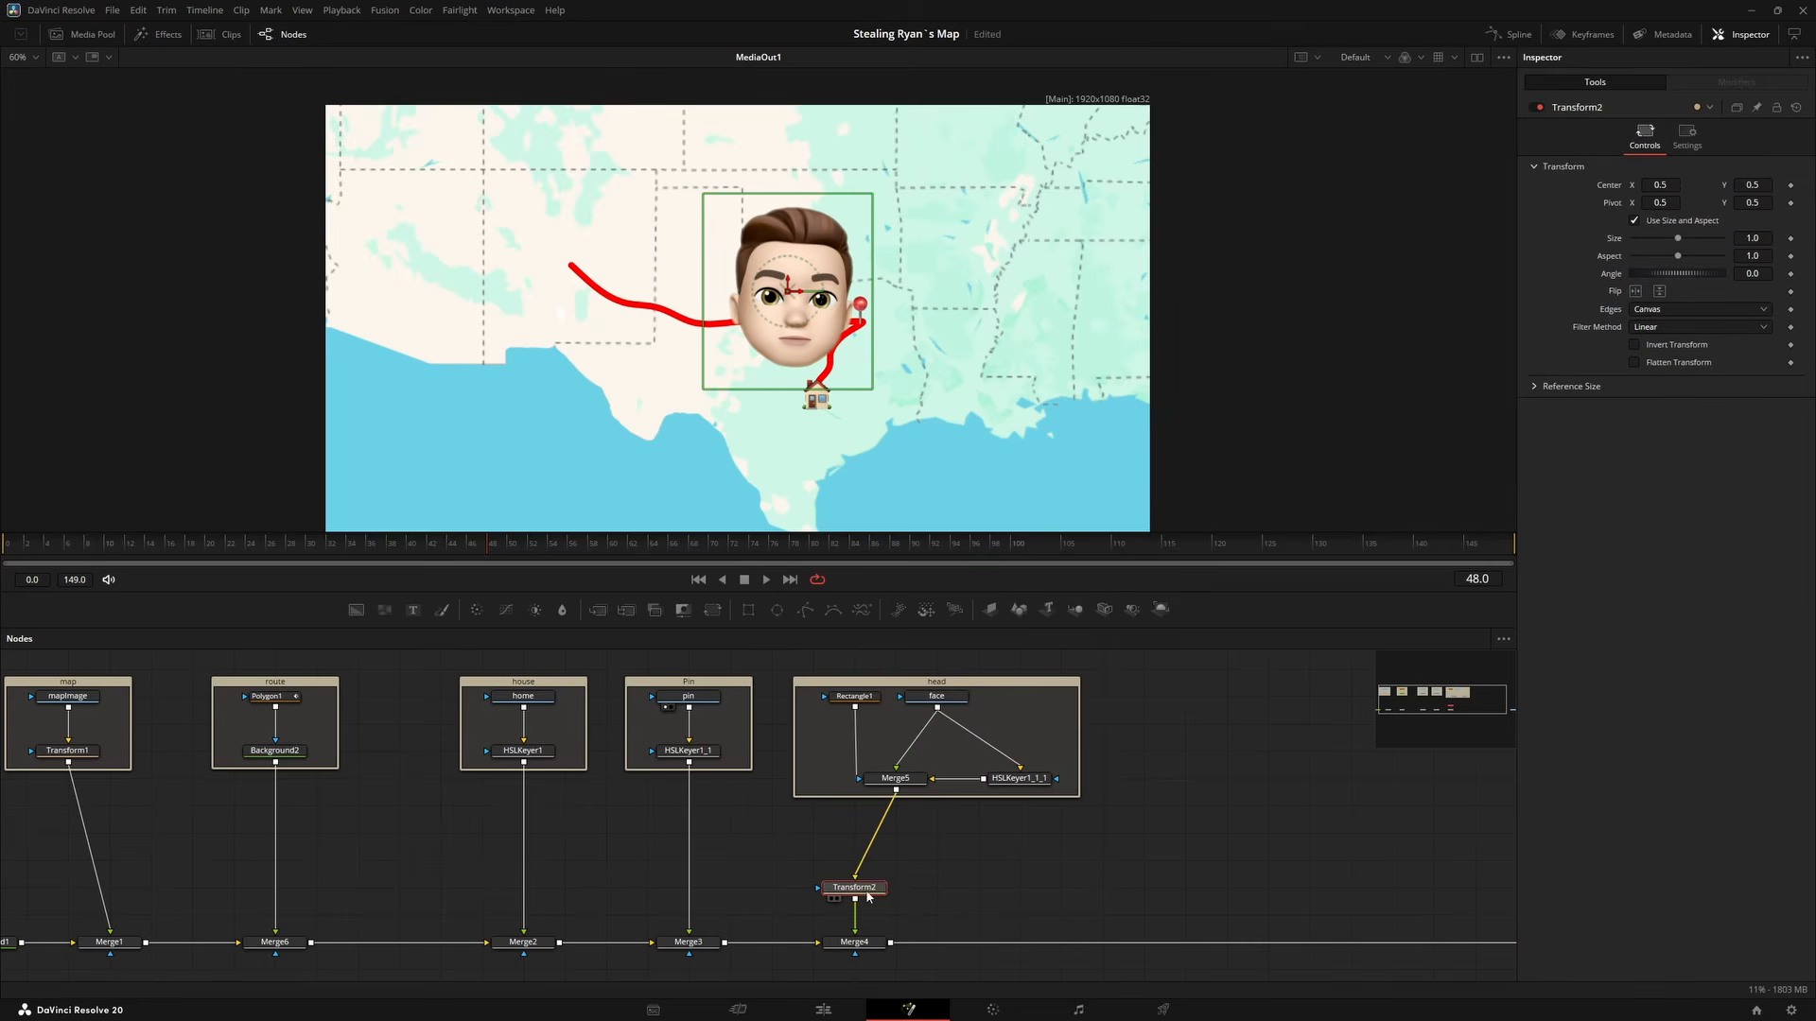
drag(1294, 254, 1299, 255)
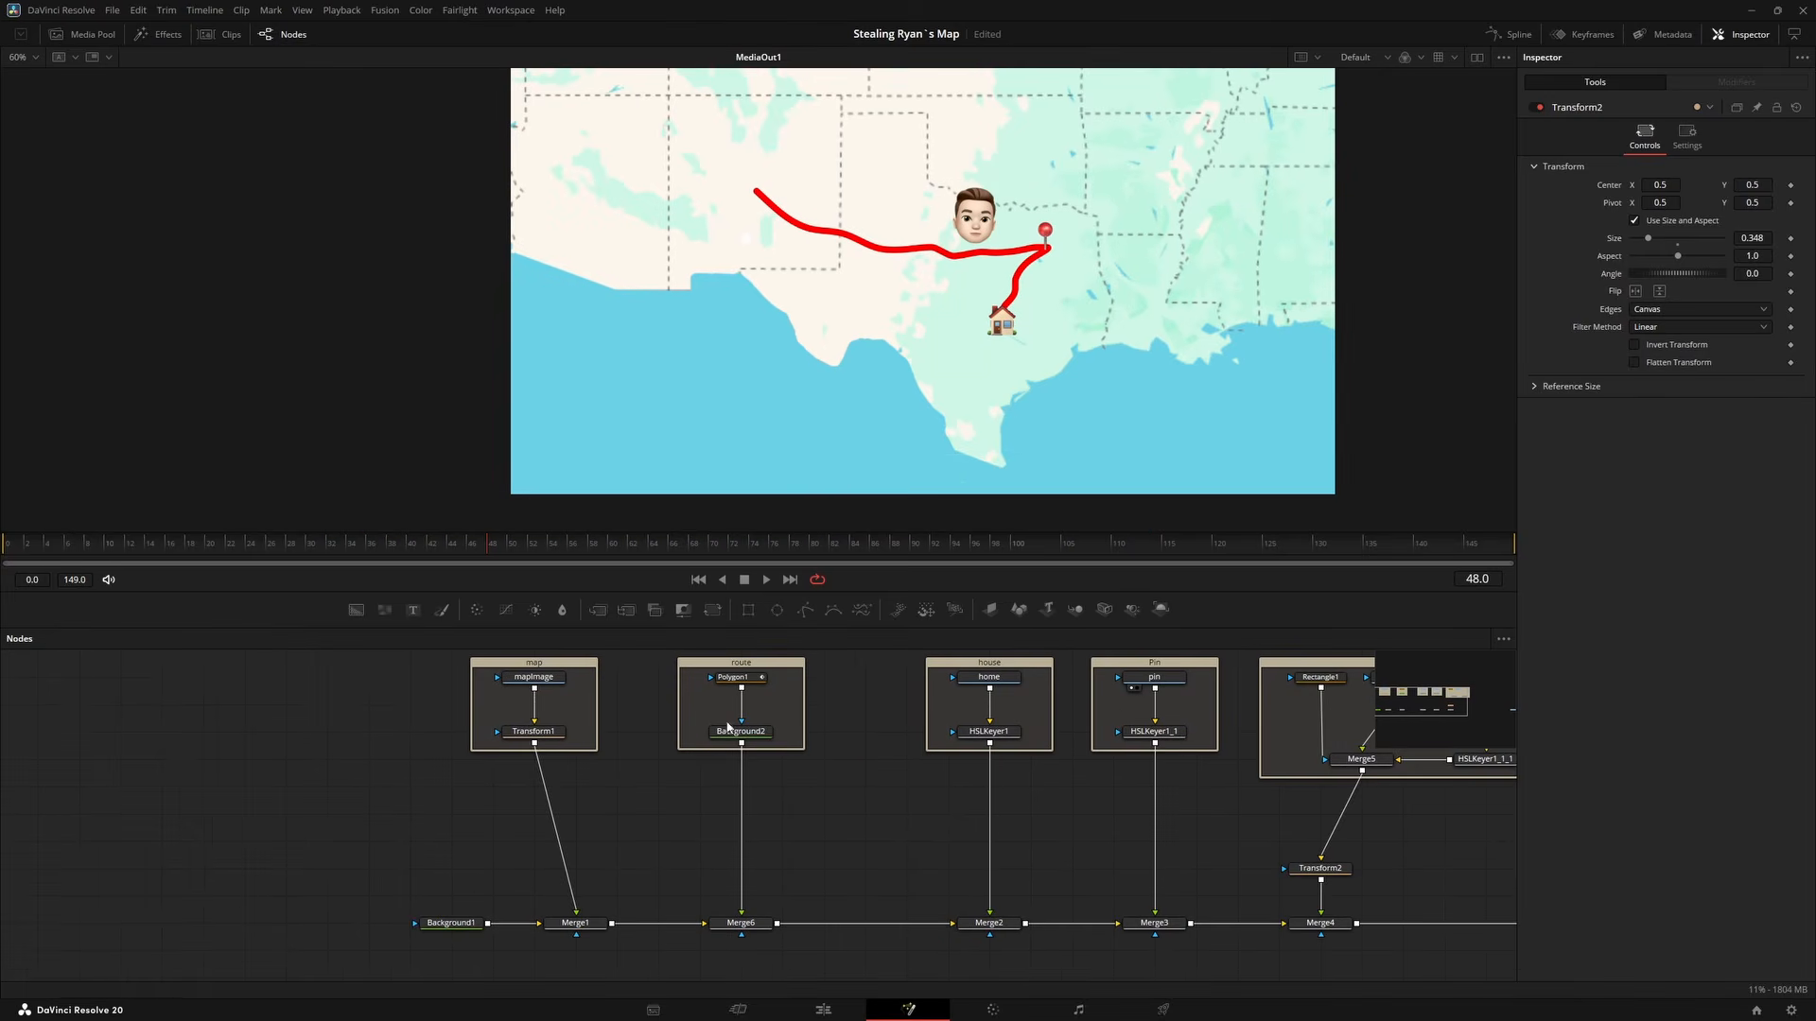
Try shortening the route with Polygon1's Length, down to 0.961, and return it to 1.0.
click(744, 681)
scroll(1158, 291, up, 2)
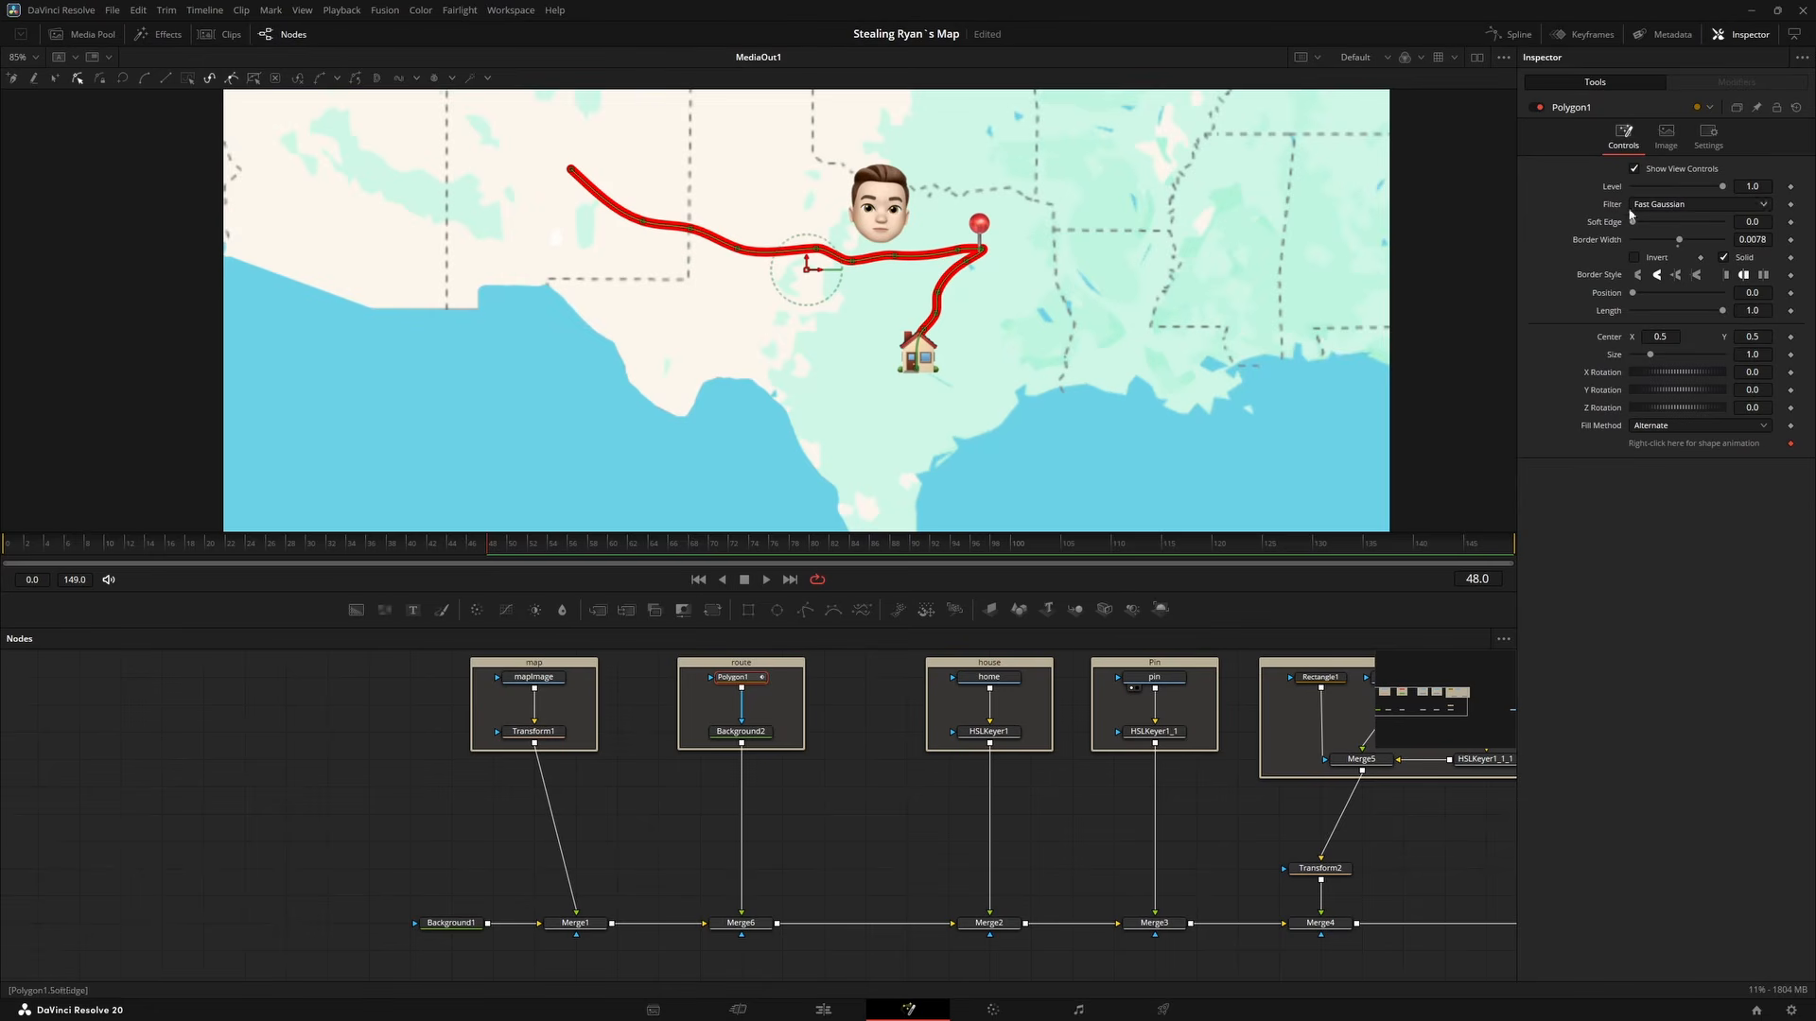
mouse_move(1723, 317)
mouse_down()
mouse_move(1615, 316)
mouse_move(1723, 312)
mouse_up()
drag(1723, 316, 1719, 317)
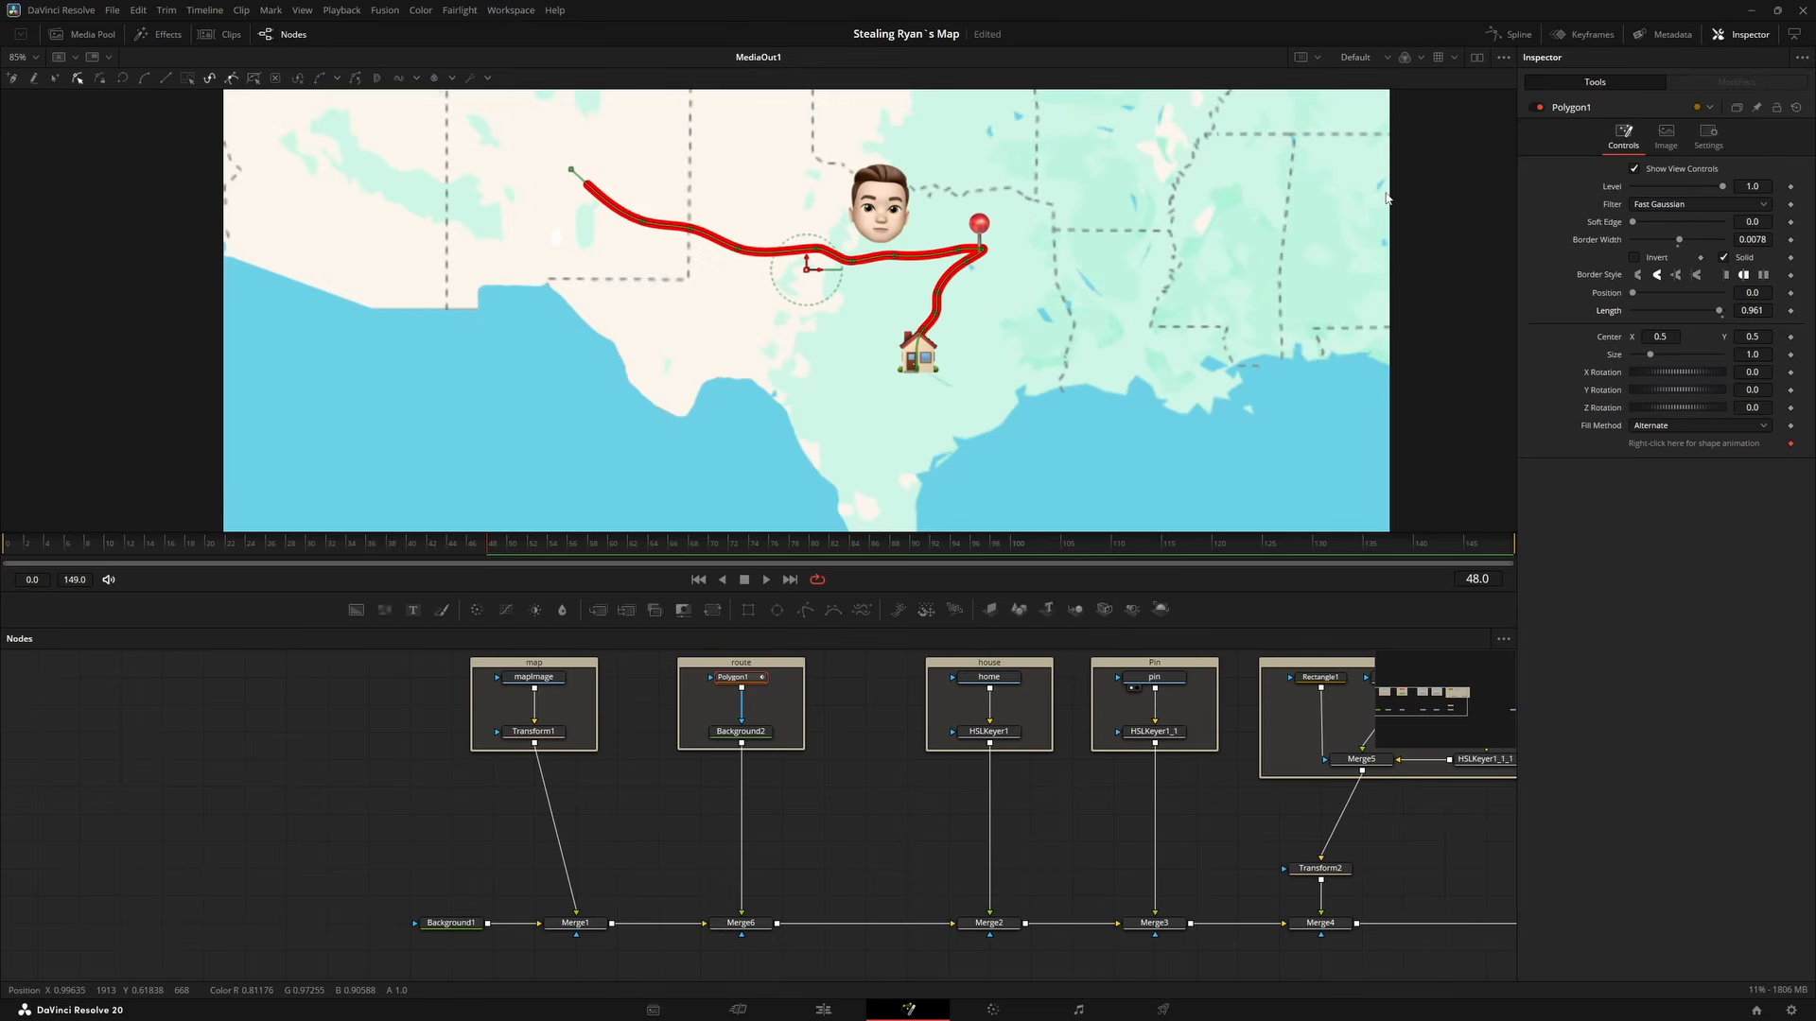
drag(1719, 310, 1727, 310)
Try moving the route's western end point south at a different frame, and remove the shape keyframe at frame 60.
key(Left)
key(Left)
key(Left)
key(Left)
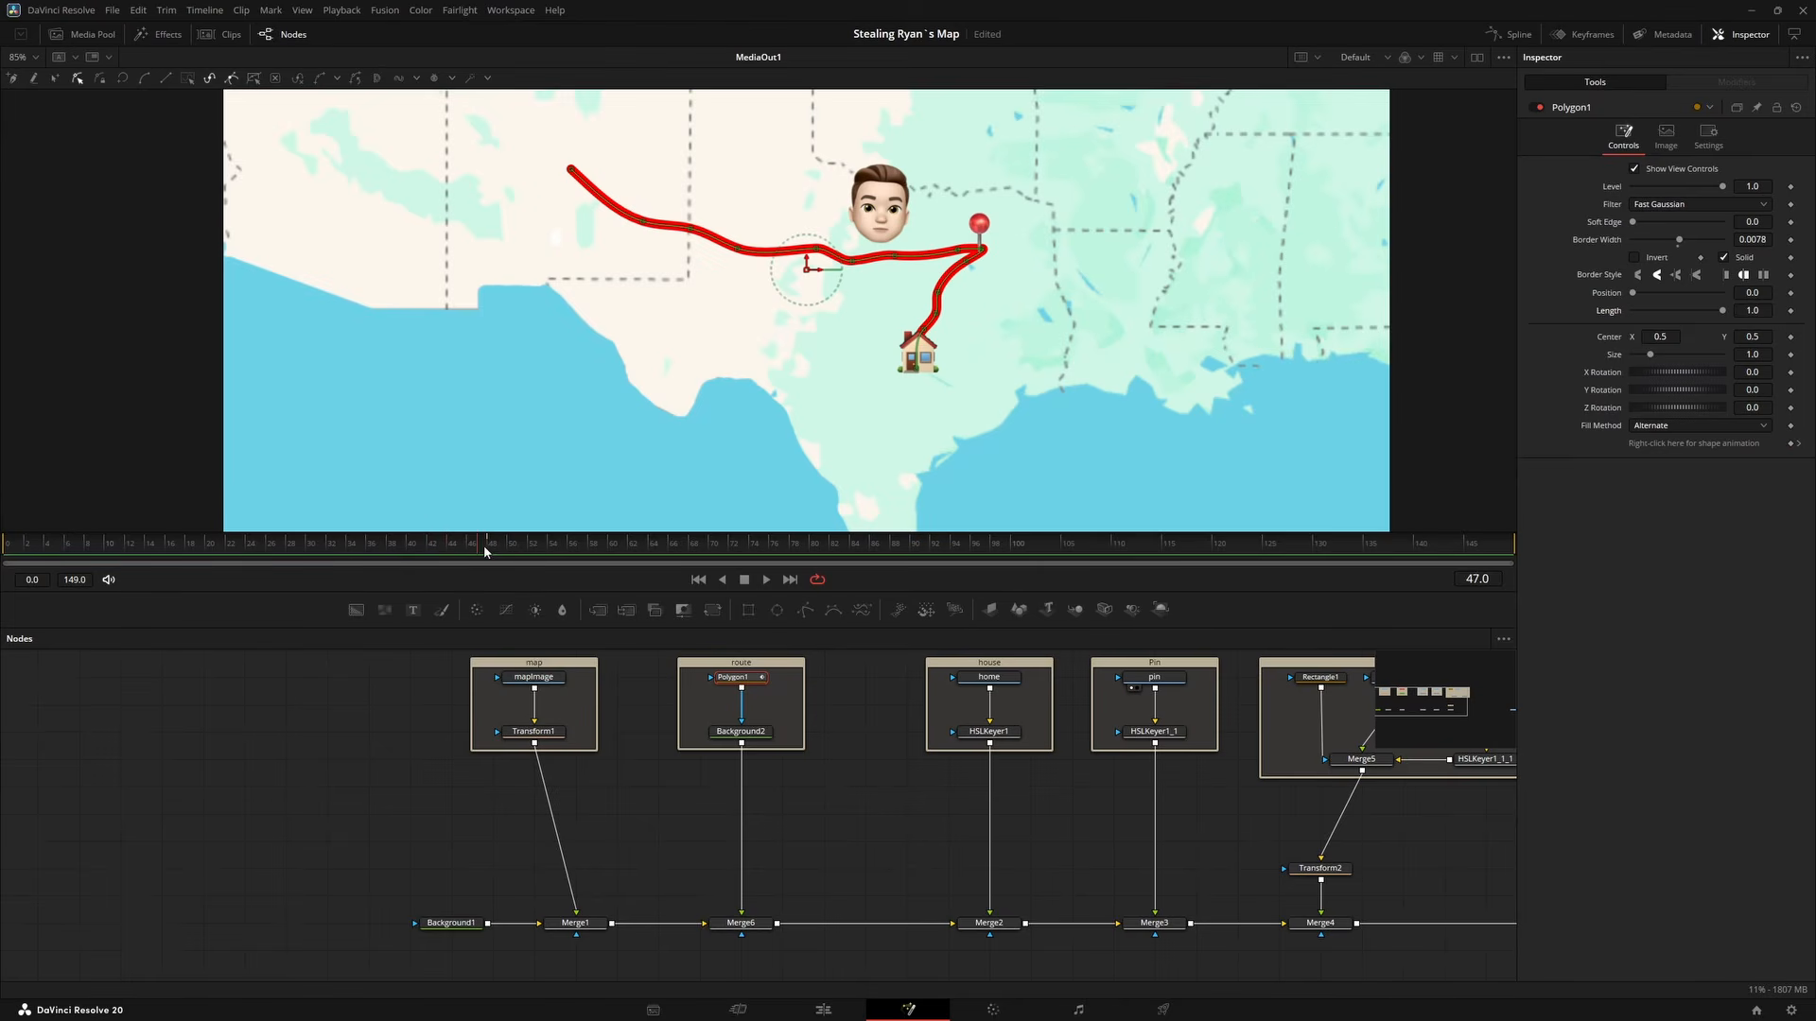
drag(486, 547, 626, 541)
drag(572, 179, 535, 285)
mouse_move(636, 550)
mouse_down()
mouse_move(523, 554)
mouse_move(613, 545)
mouse_up()
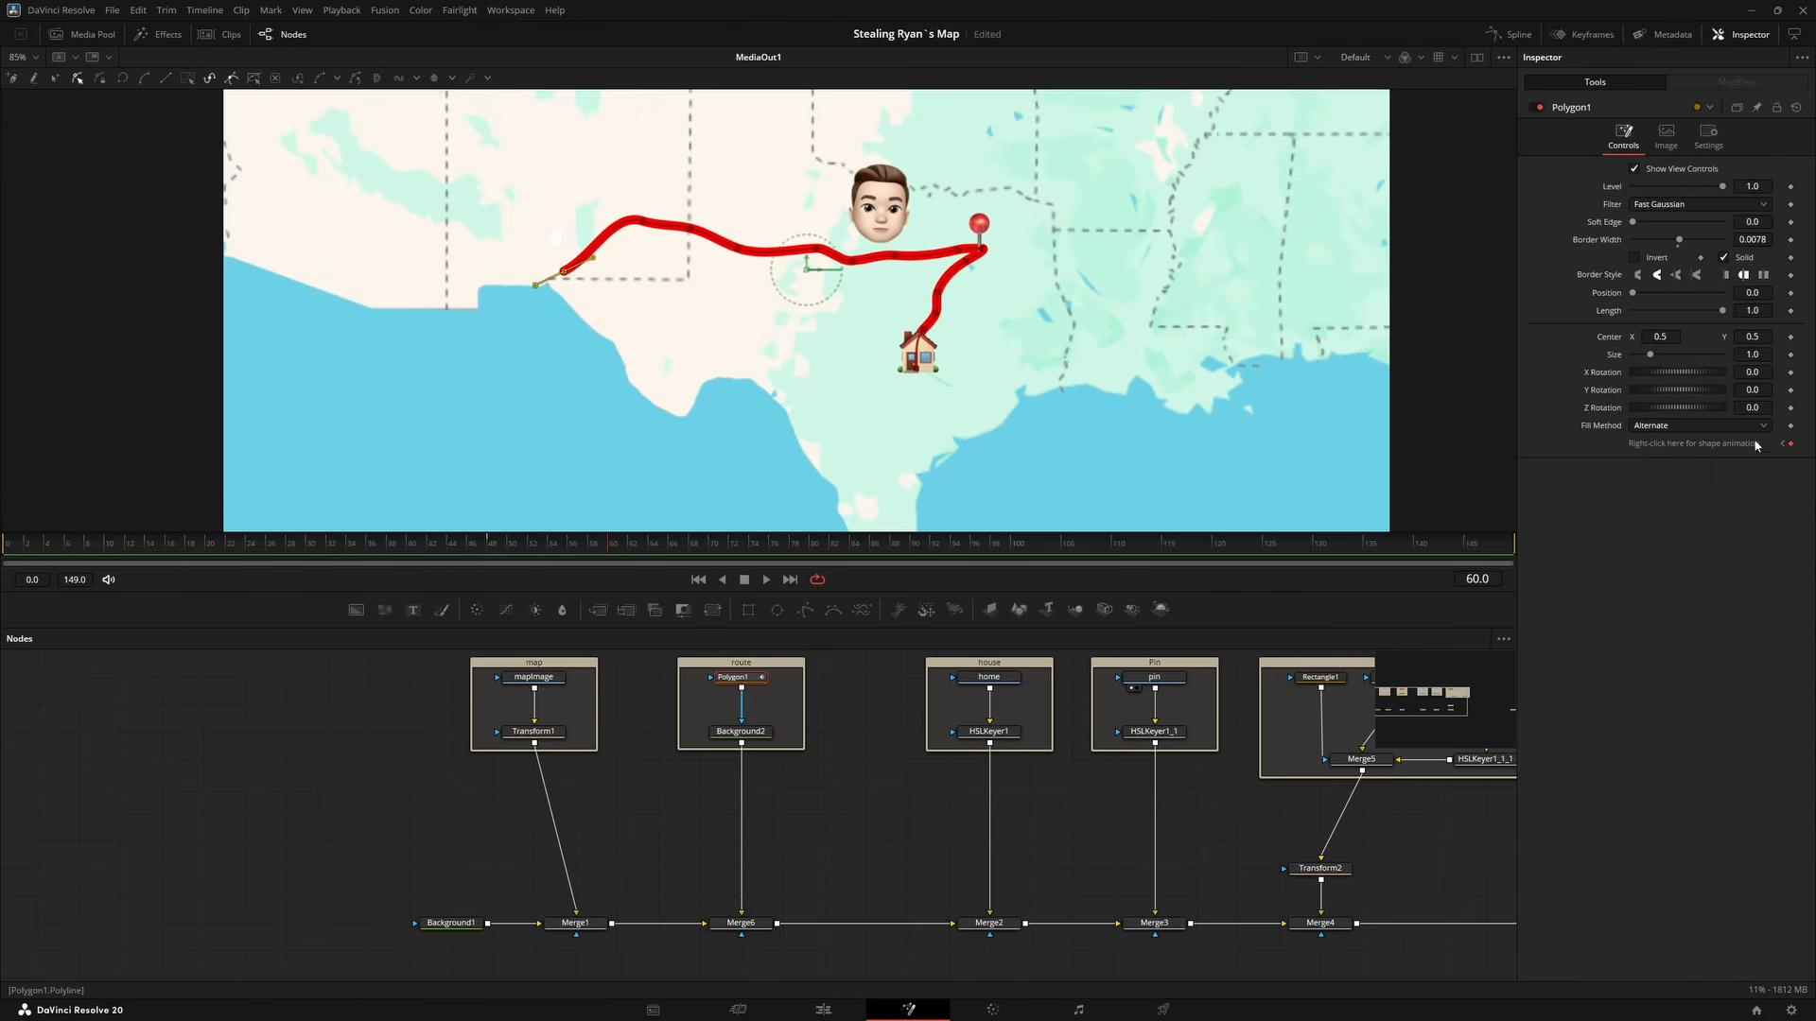
click(1789, 445)
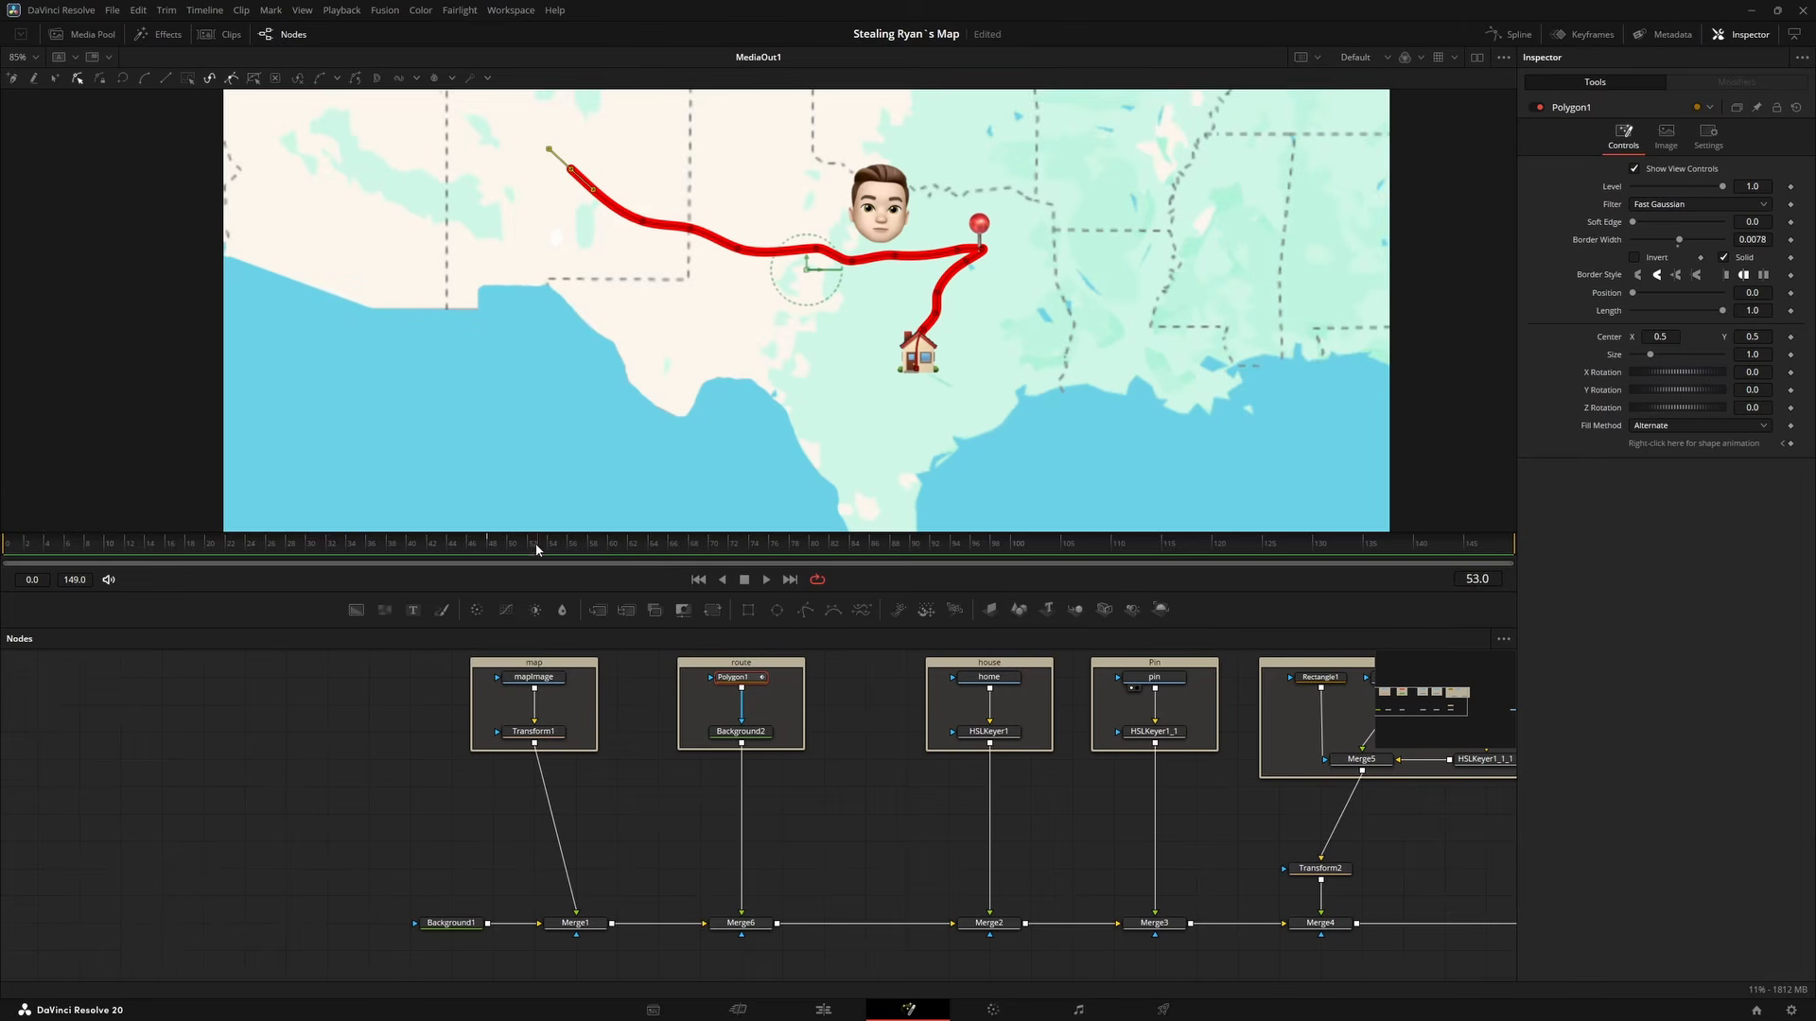
Remove Polygon1's shape keyframe at frame 48 and publish its polyline.
click(1790, 445)
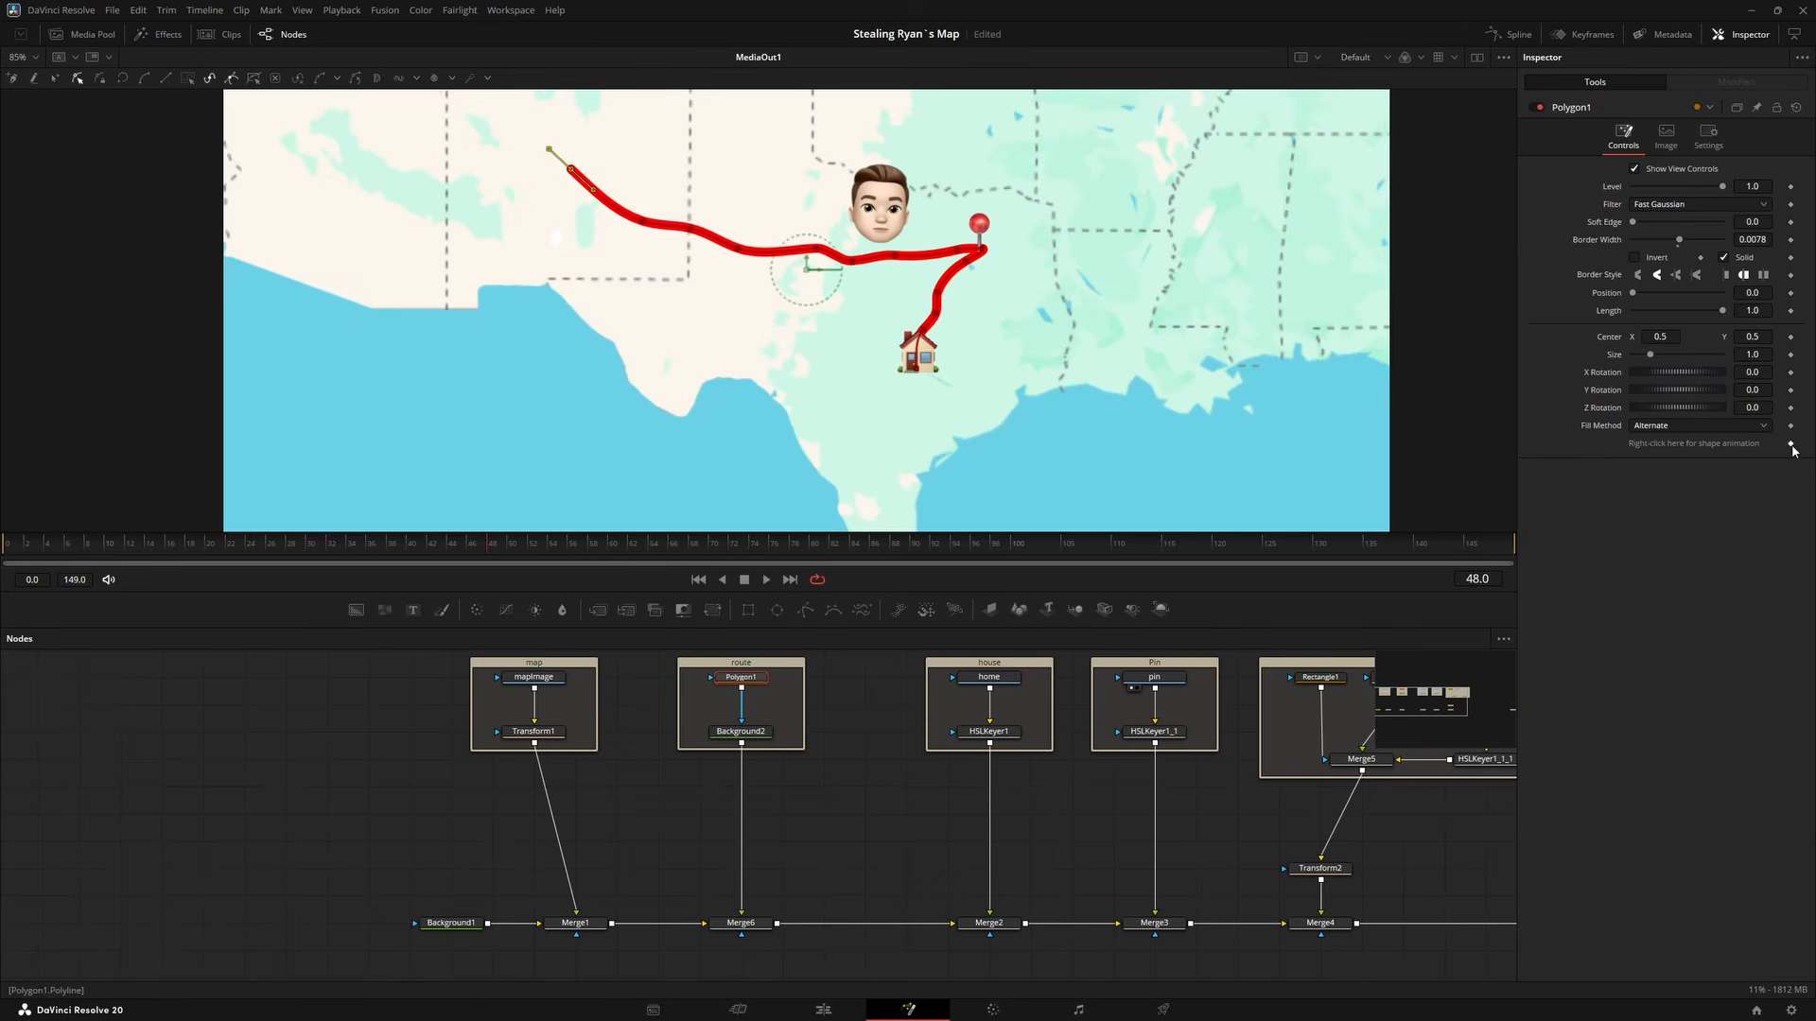
right_click(1674, 444)
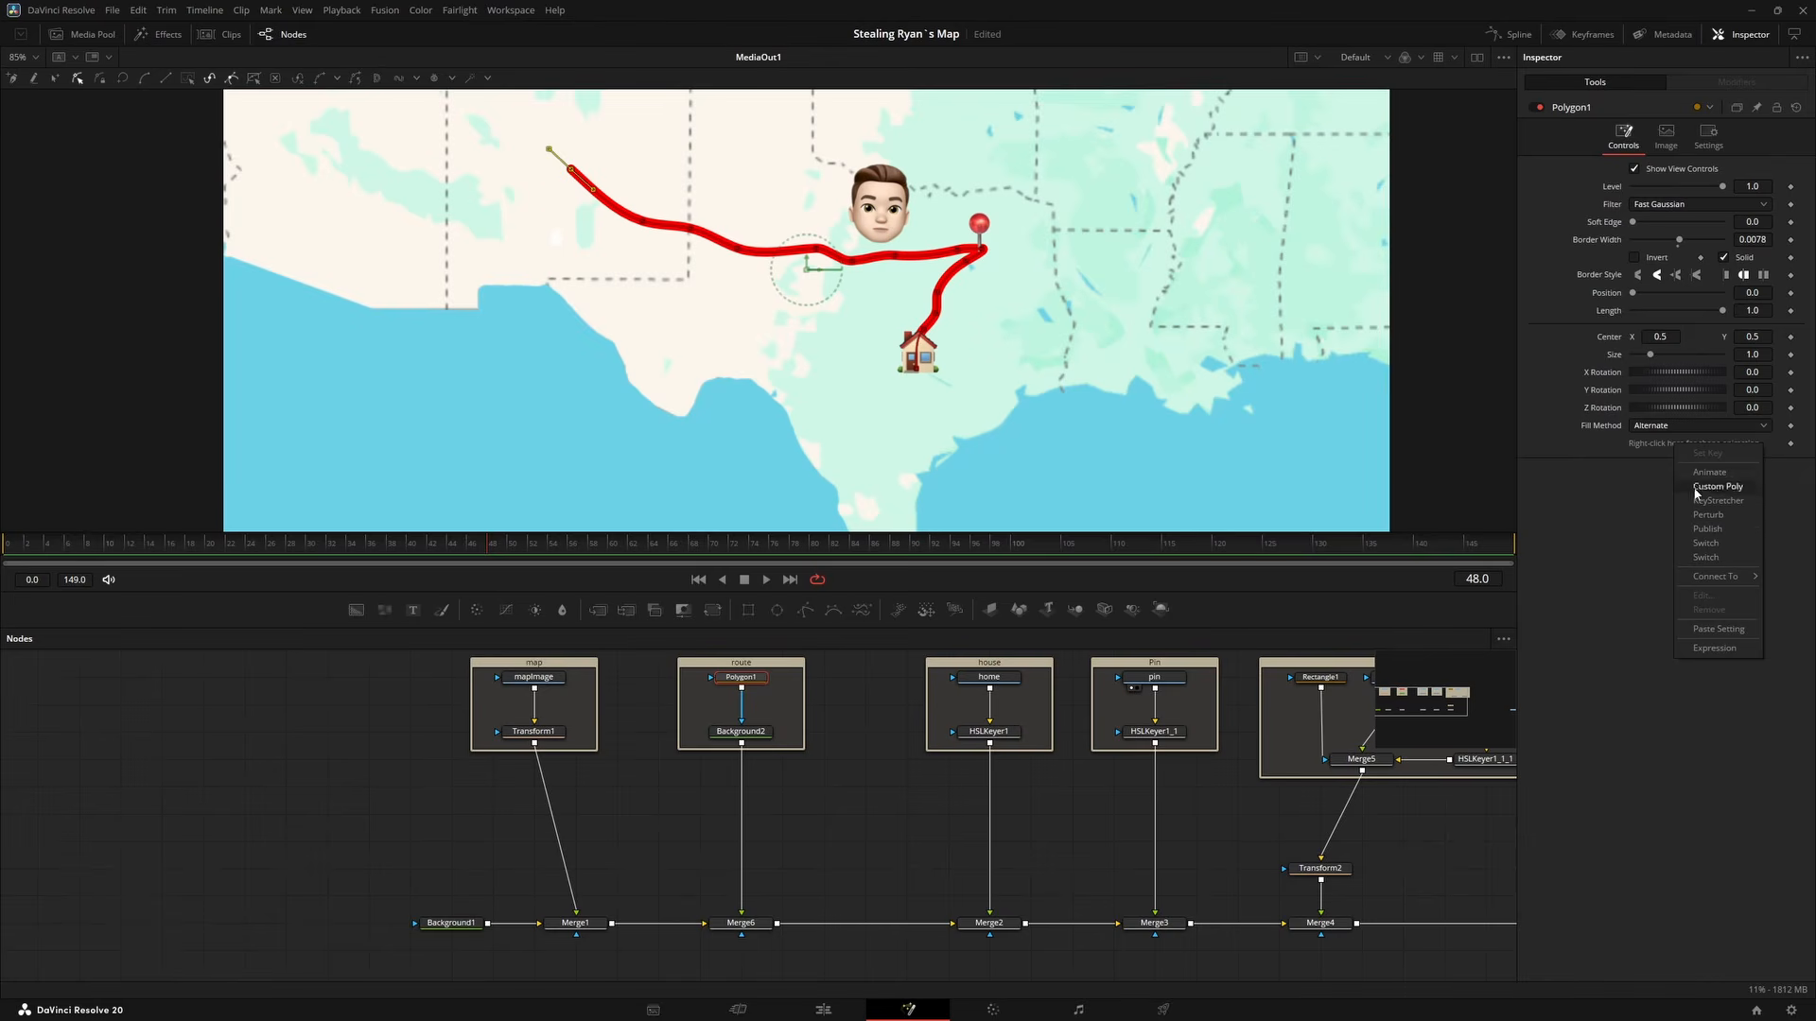
click(1716, 529)
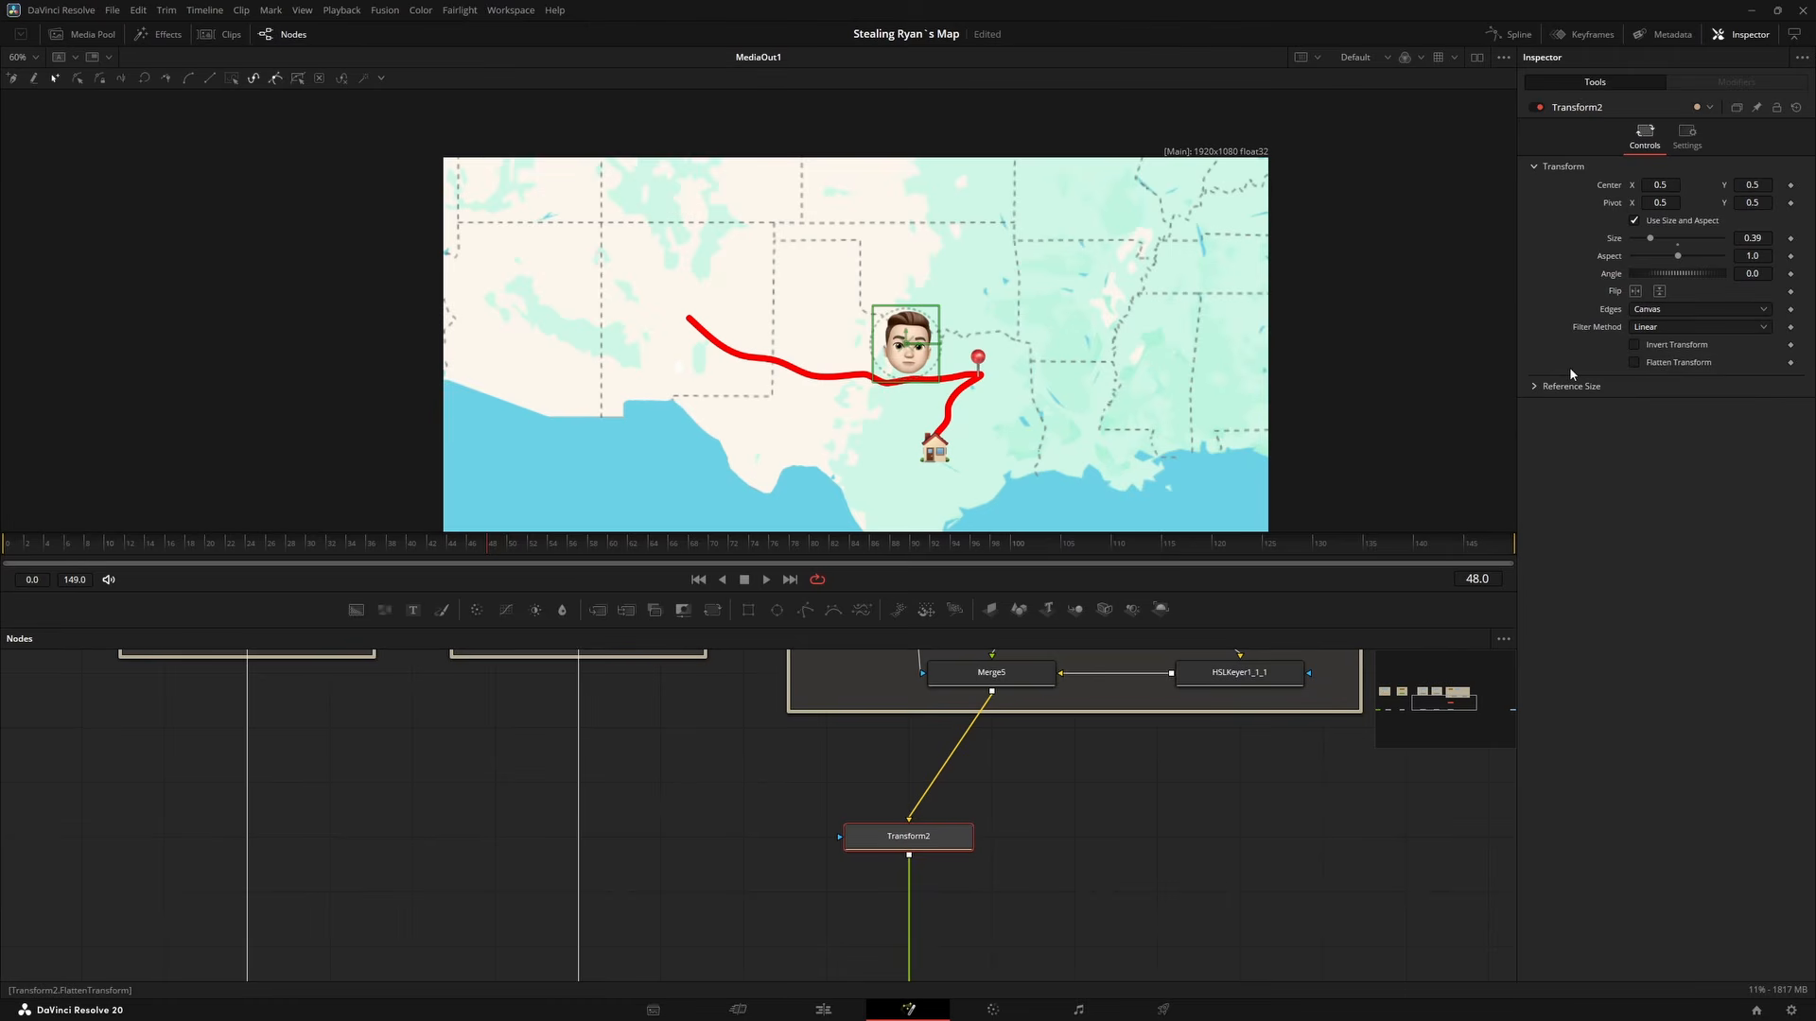
Add a Path to the Center of Transform2 and show the path's modifier settings.
right_click(1623, 185)
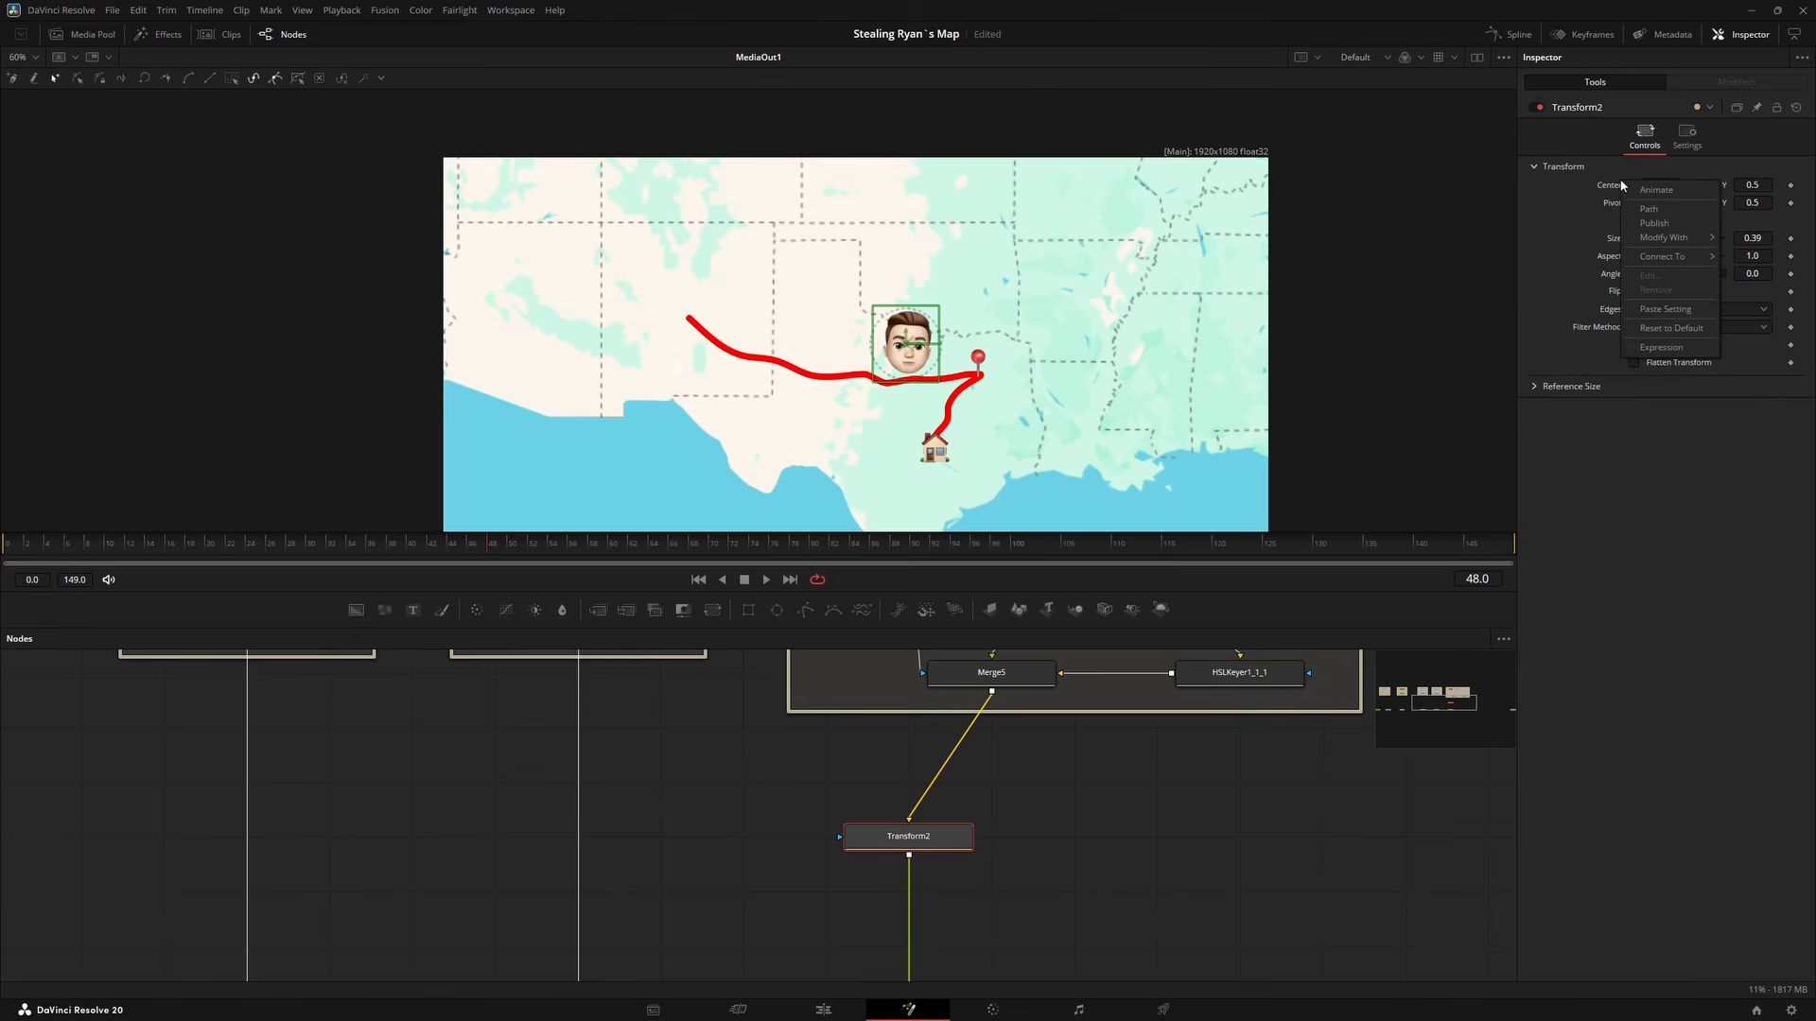
click(1661, 209)
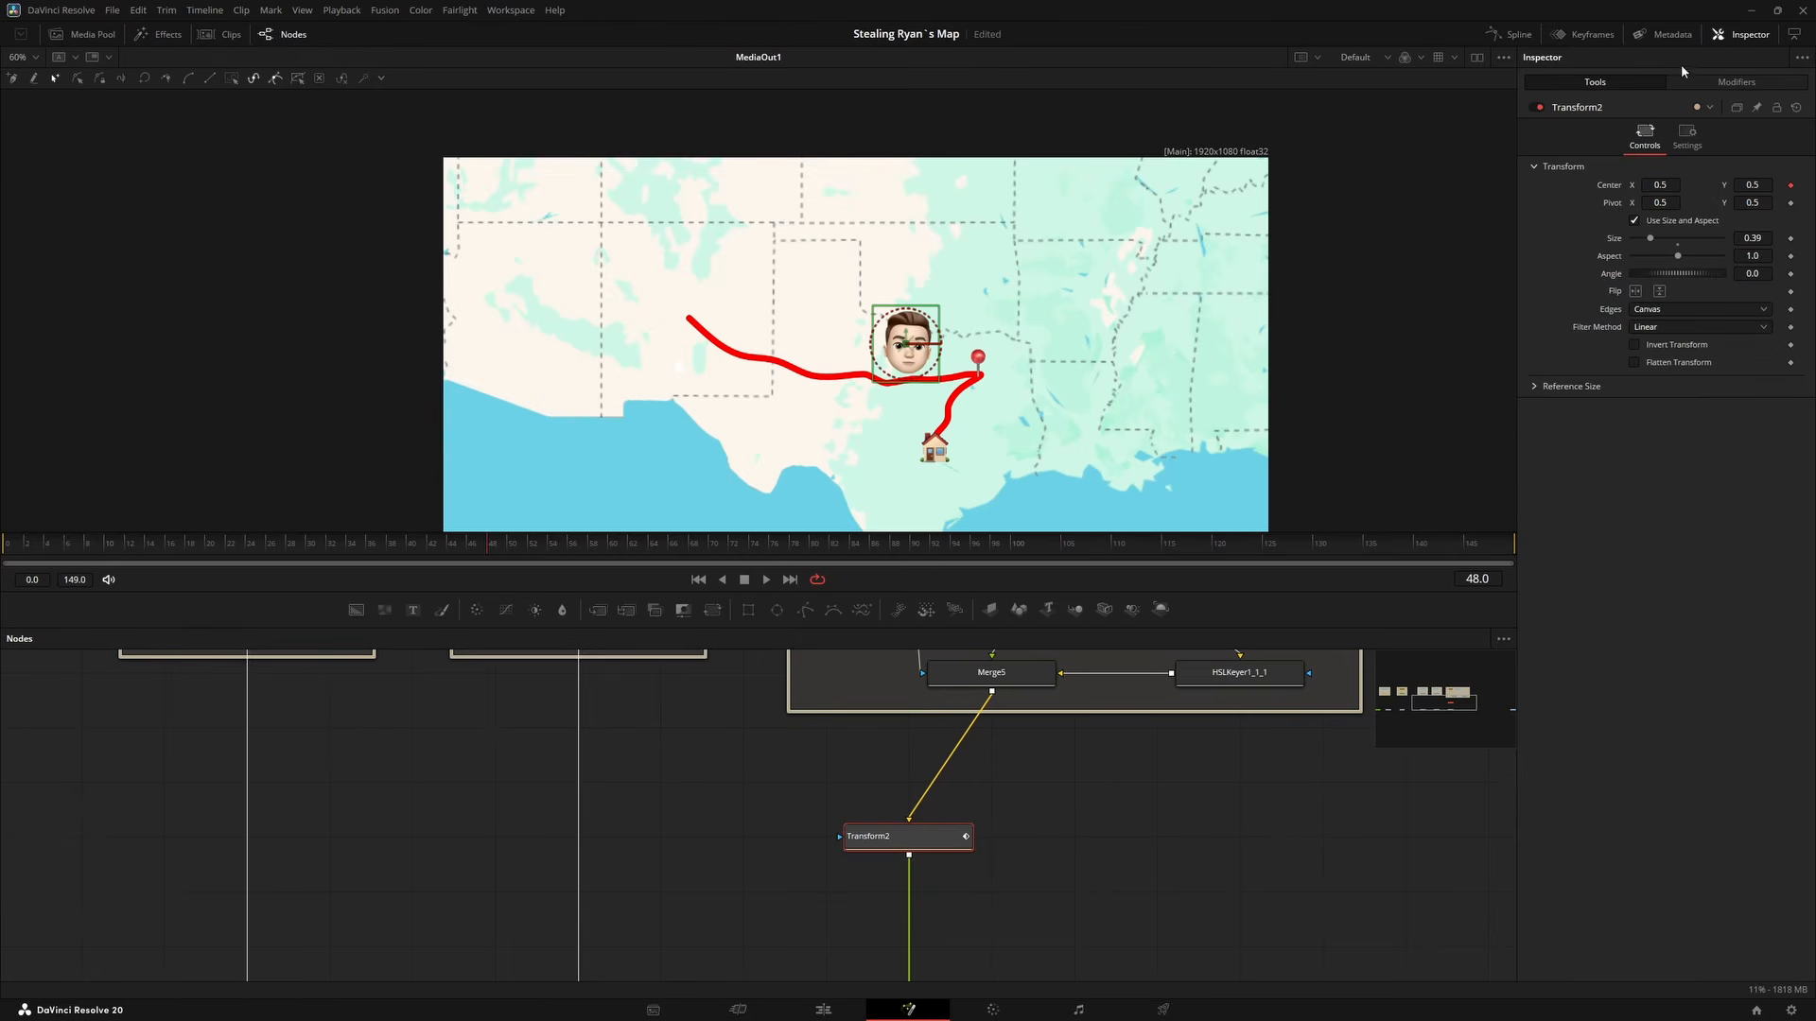
click(1735, 83)
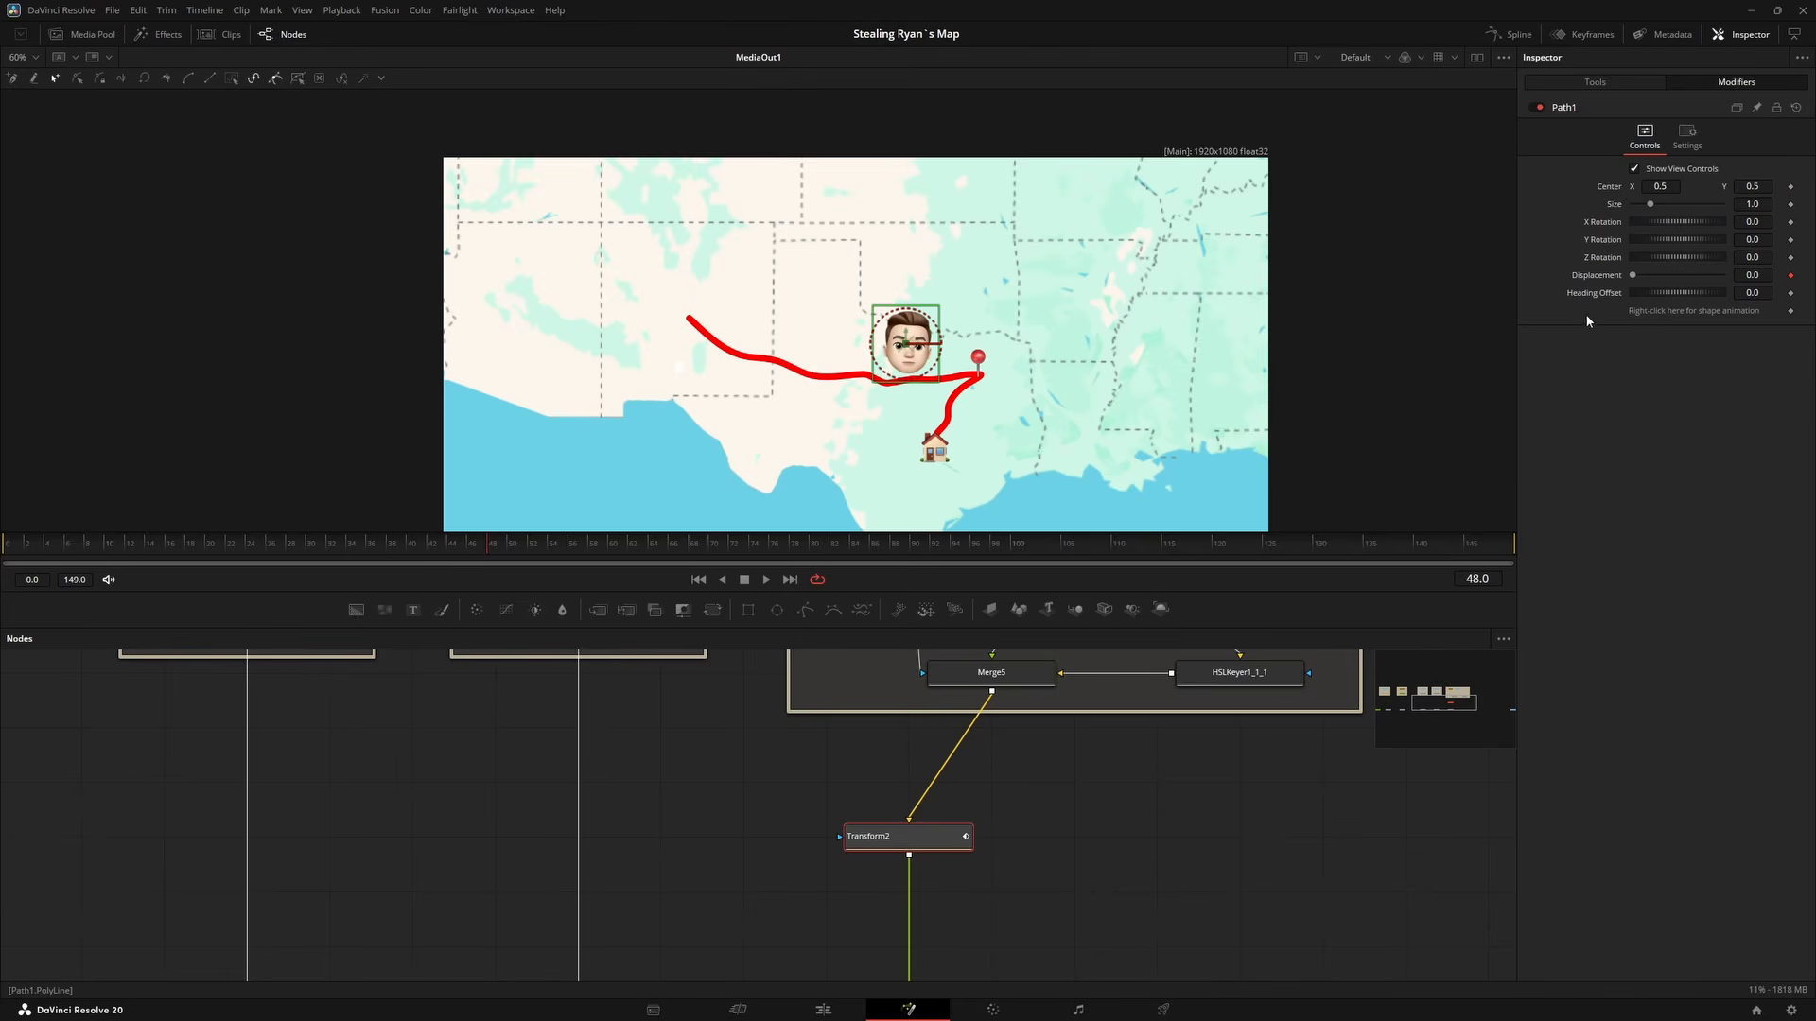
Connect the shape of Path1 to Polygon1's published polyline and compare the path with the red route.
right_click(1684, 317)
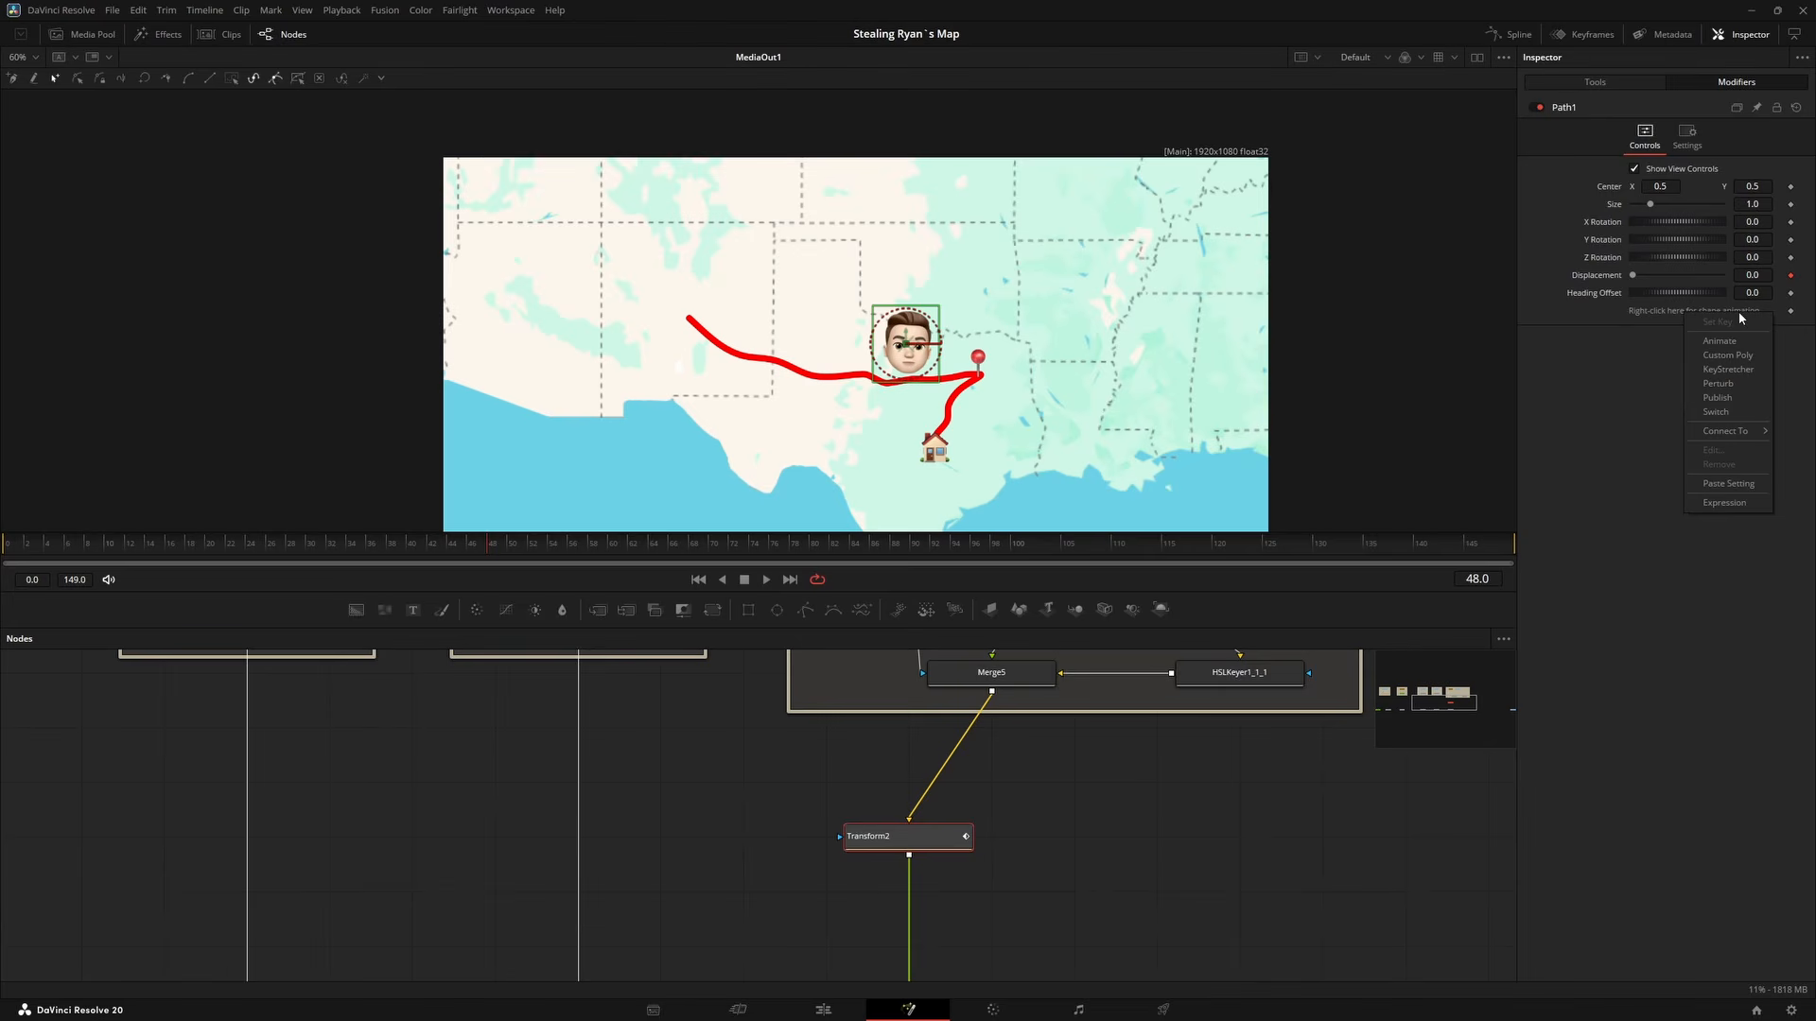
mouse_move(1729, 431)
mouse_move(1638, 437)
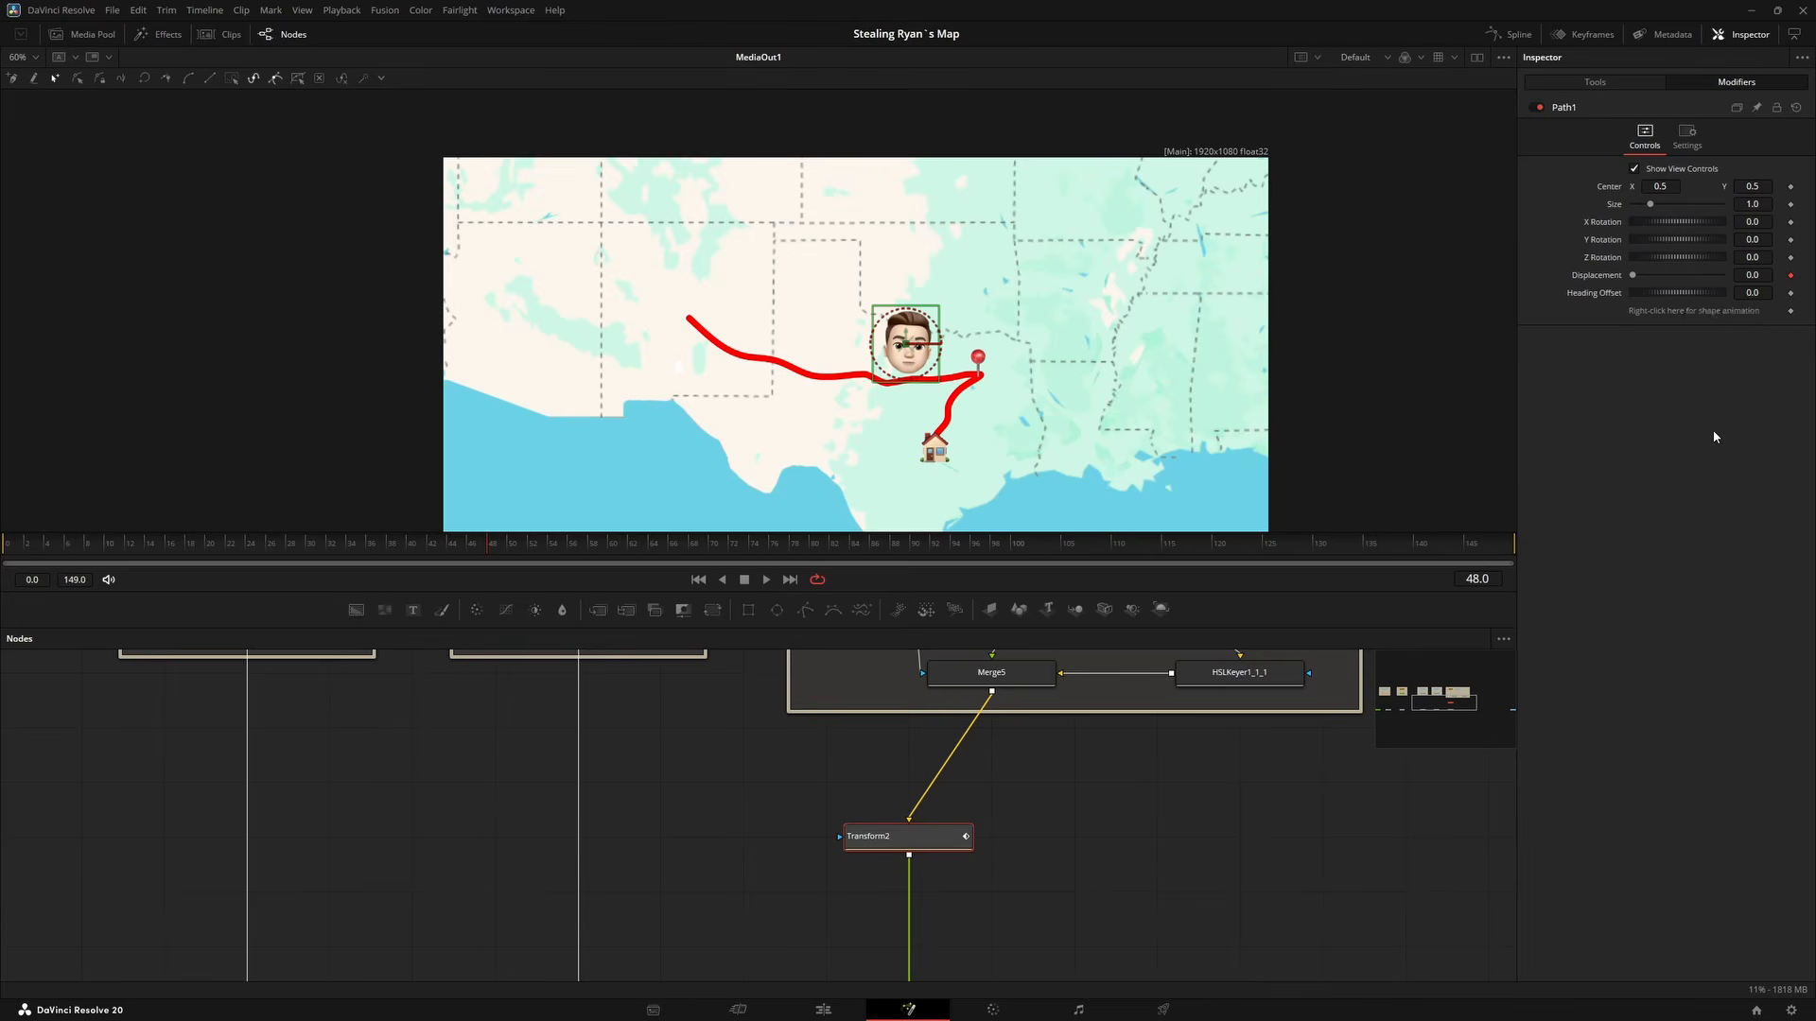
click(1713, 432)
scroll(939, 297, up, 2)
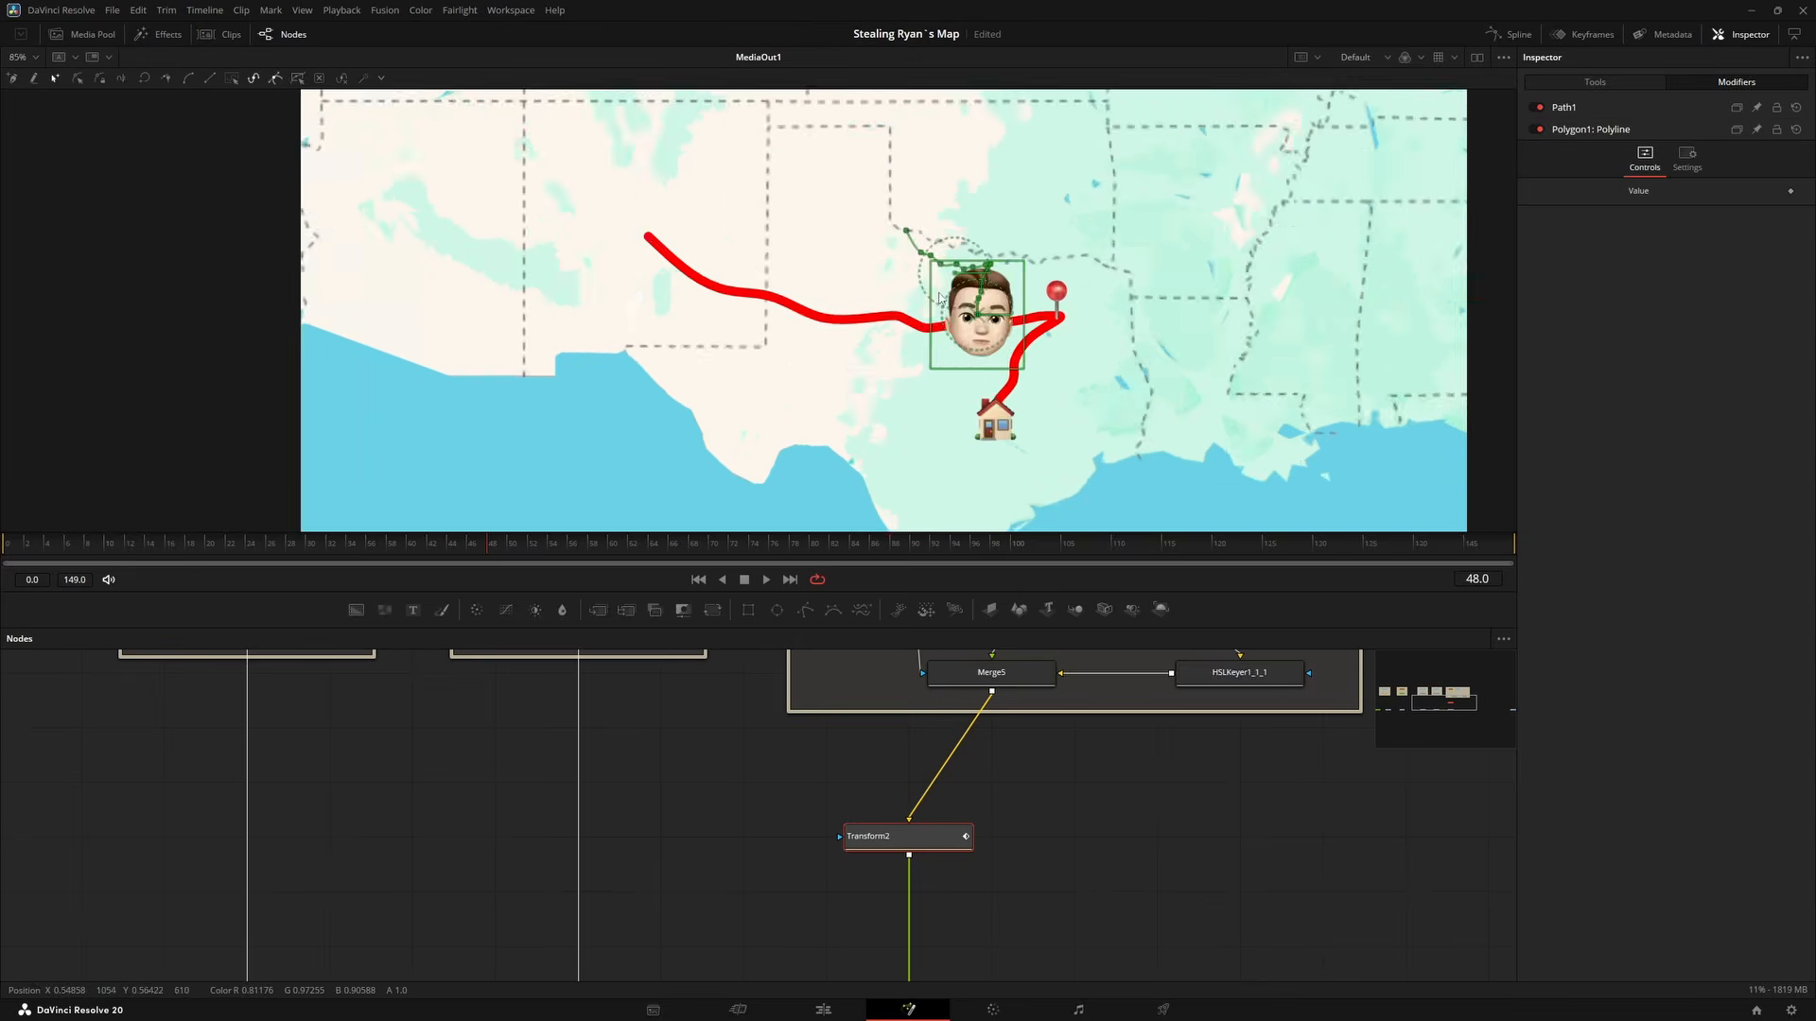
scroll(939, 298, up, 3)
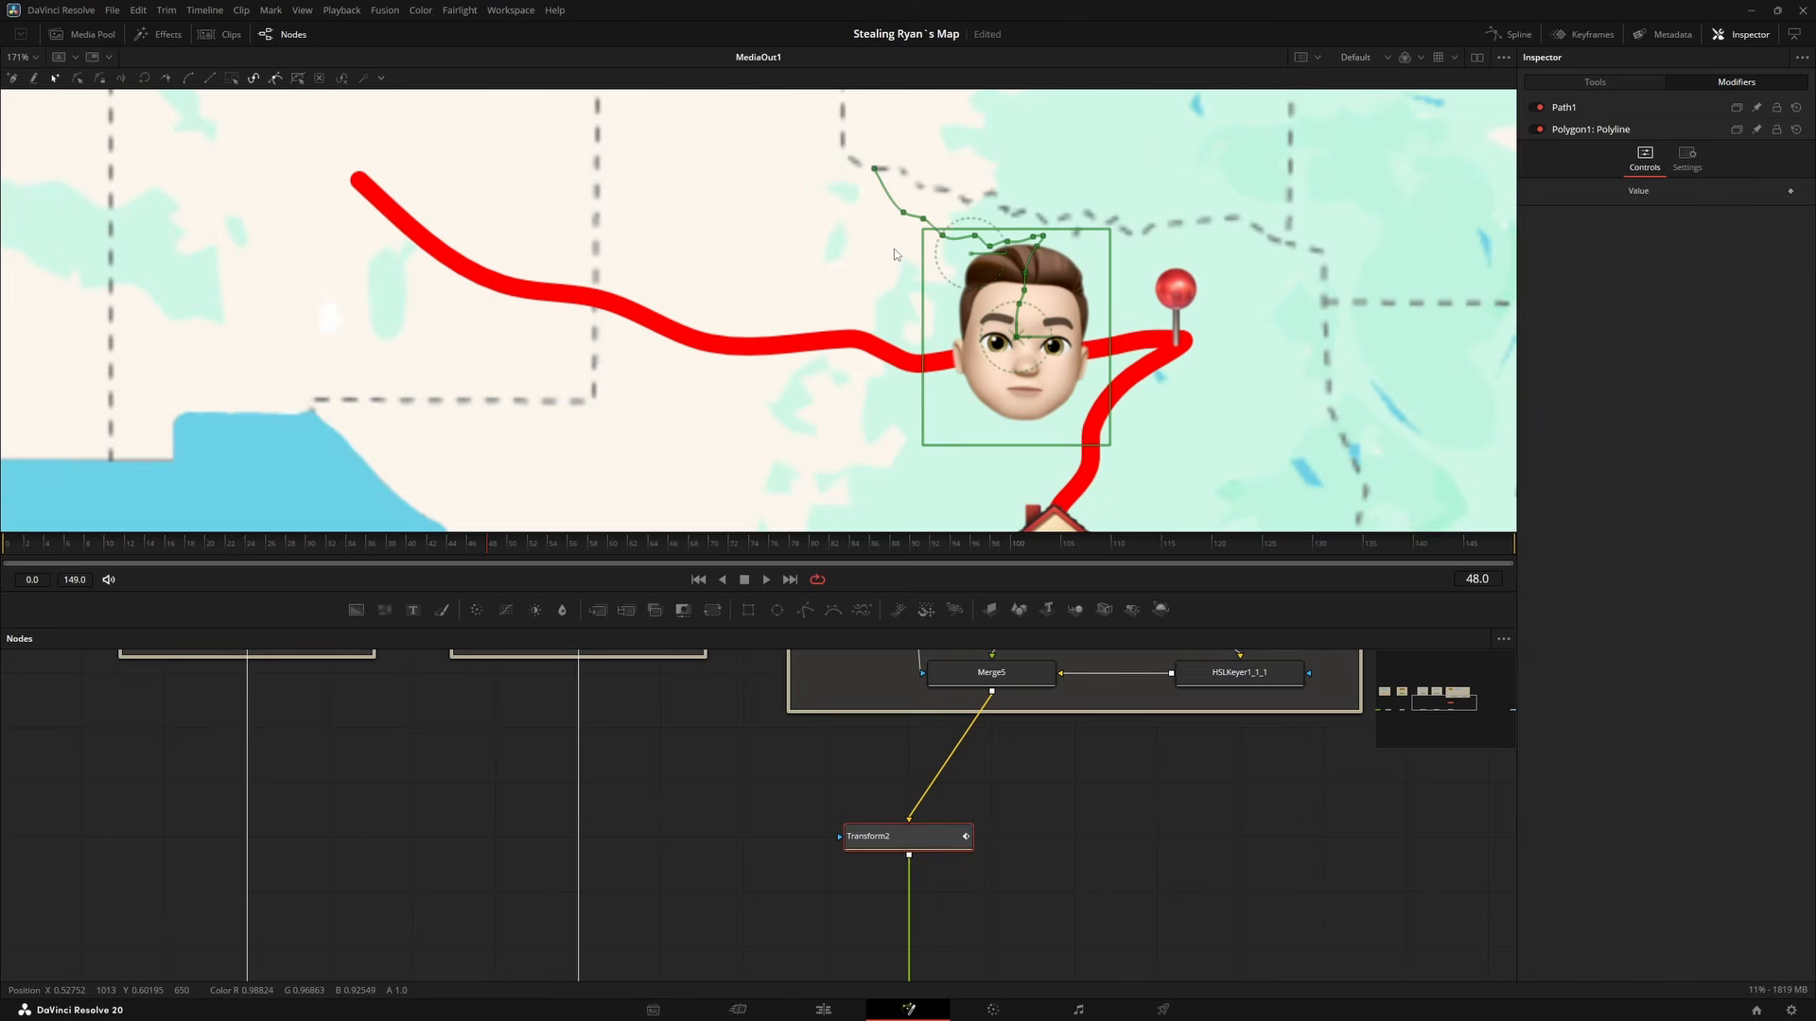
scroll(895, 253, down, 3)
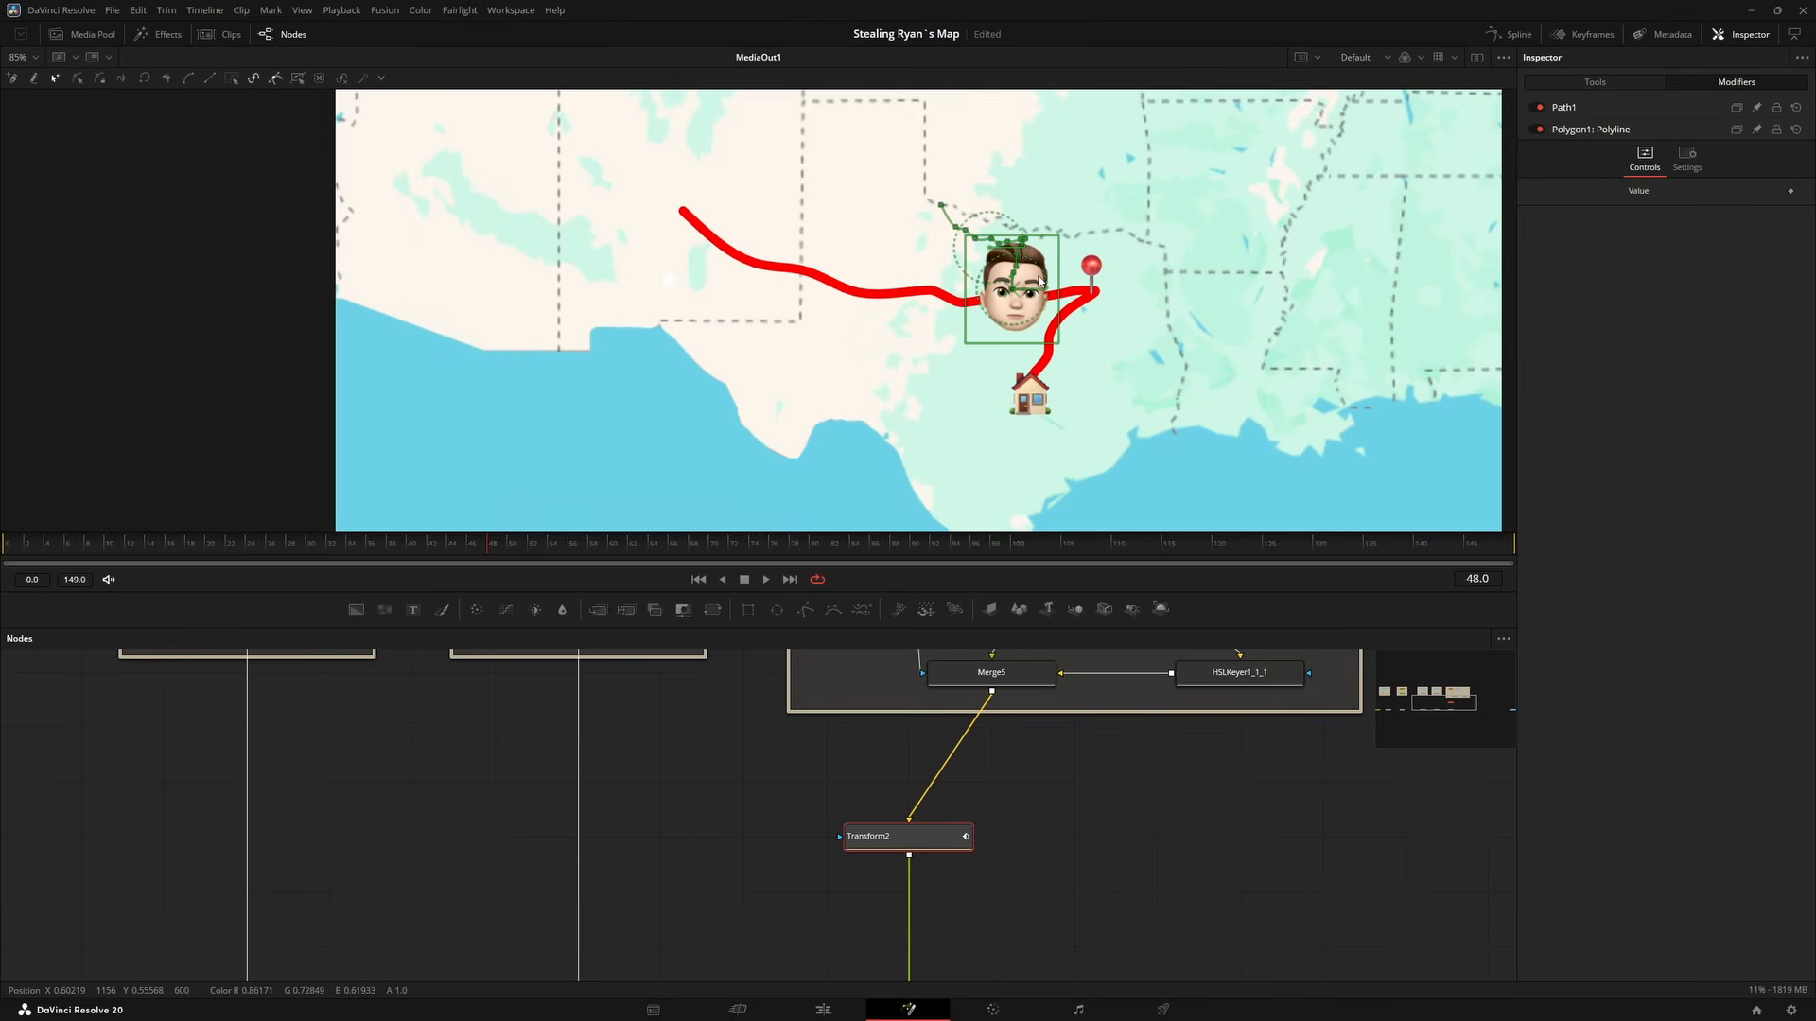
Insert a Merge between Merge5 and Transform2, and connect a new Background node placed beside it.
drag(1116, 875, 1090, 747)
drag(906, 716, 905, 770)
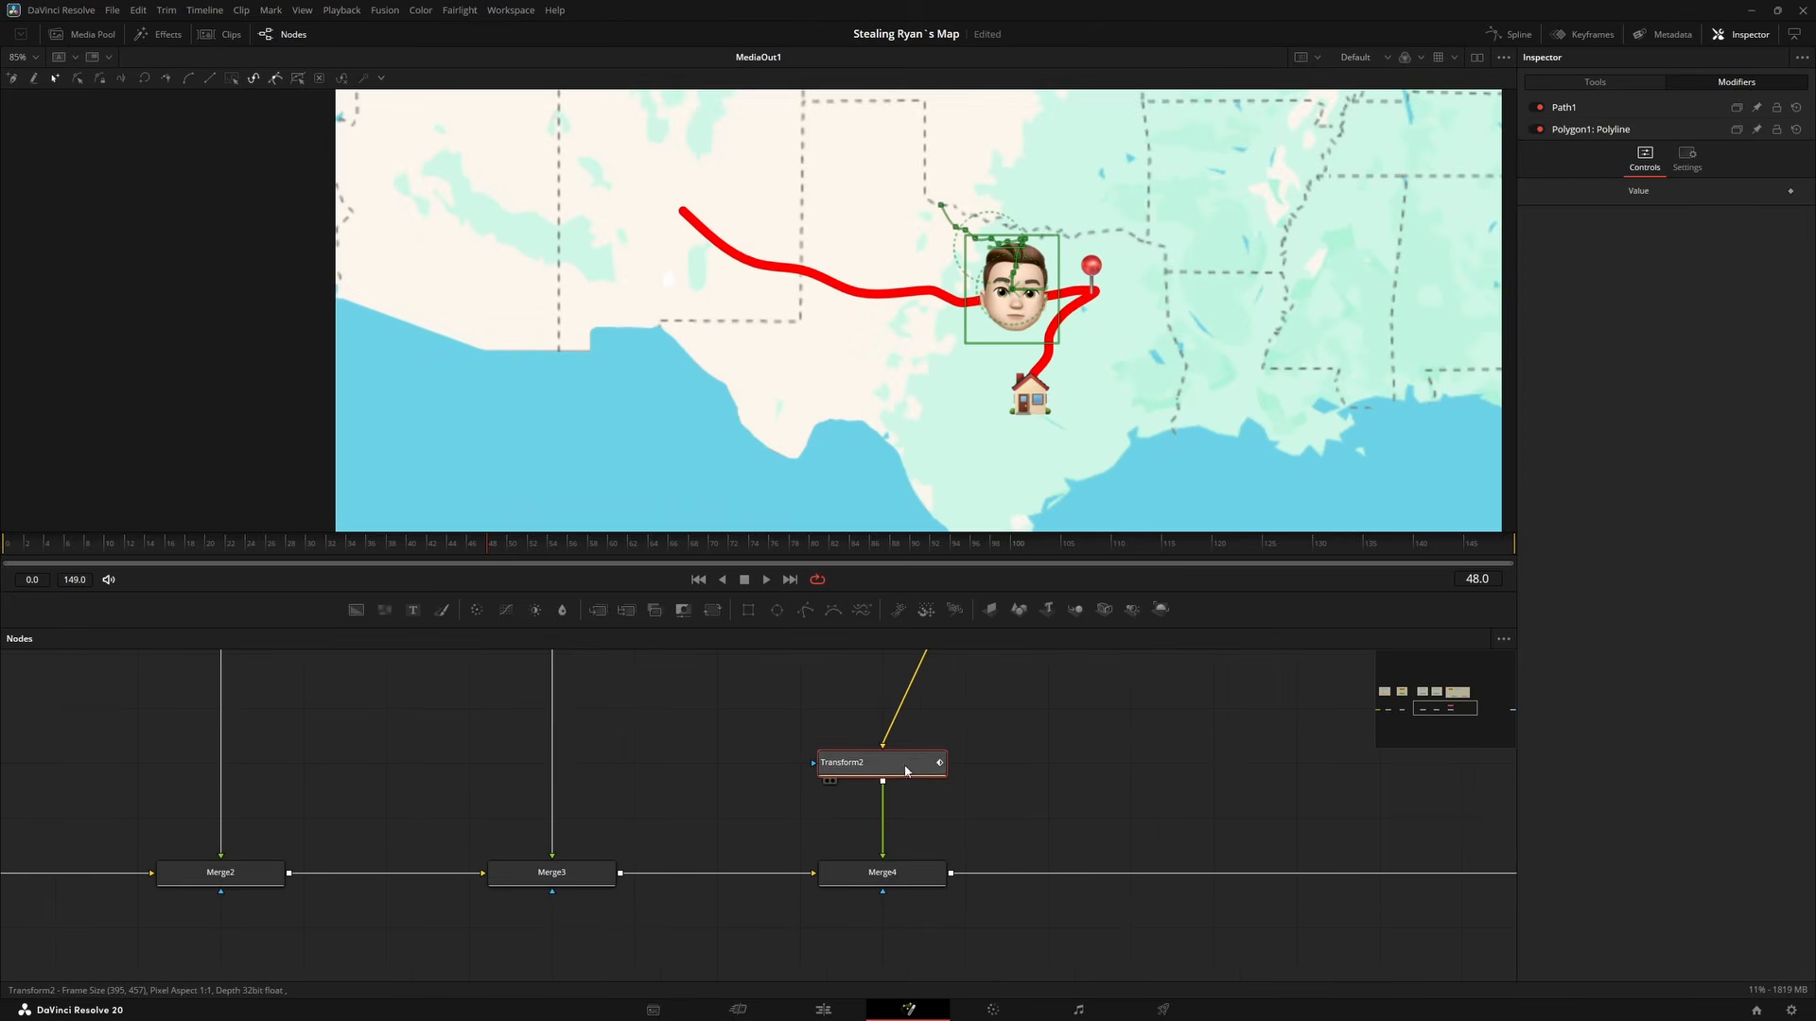
drag(688, 698, 611, 815)
drag(357, 611, 1171, 803)
drag(598, 609, 804, 770)
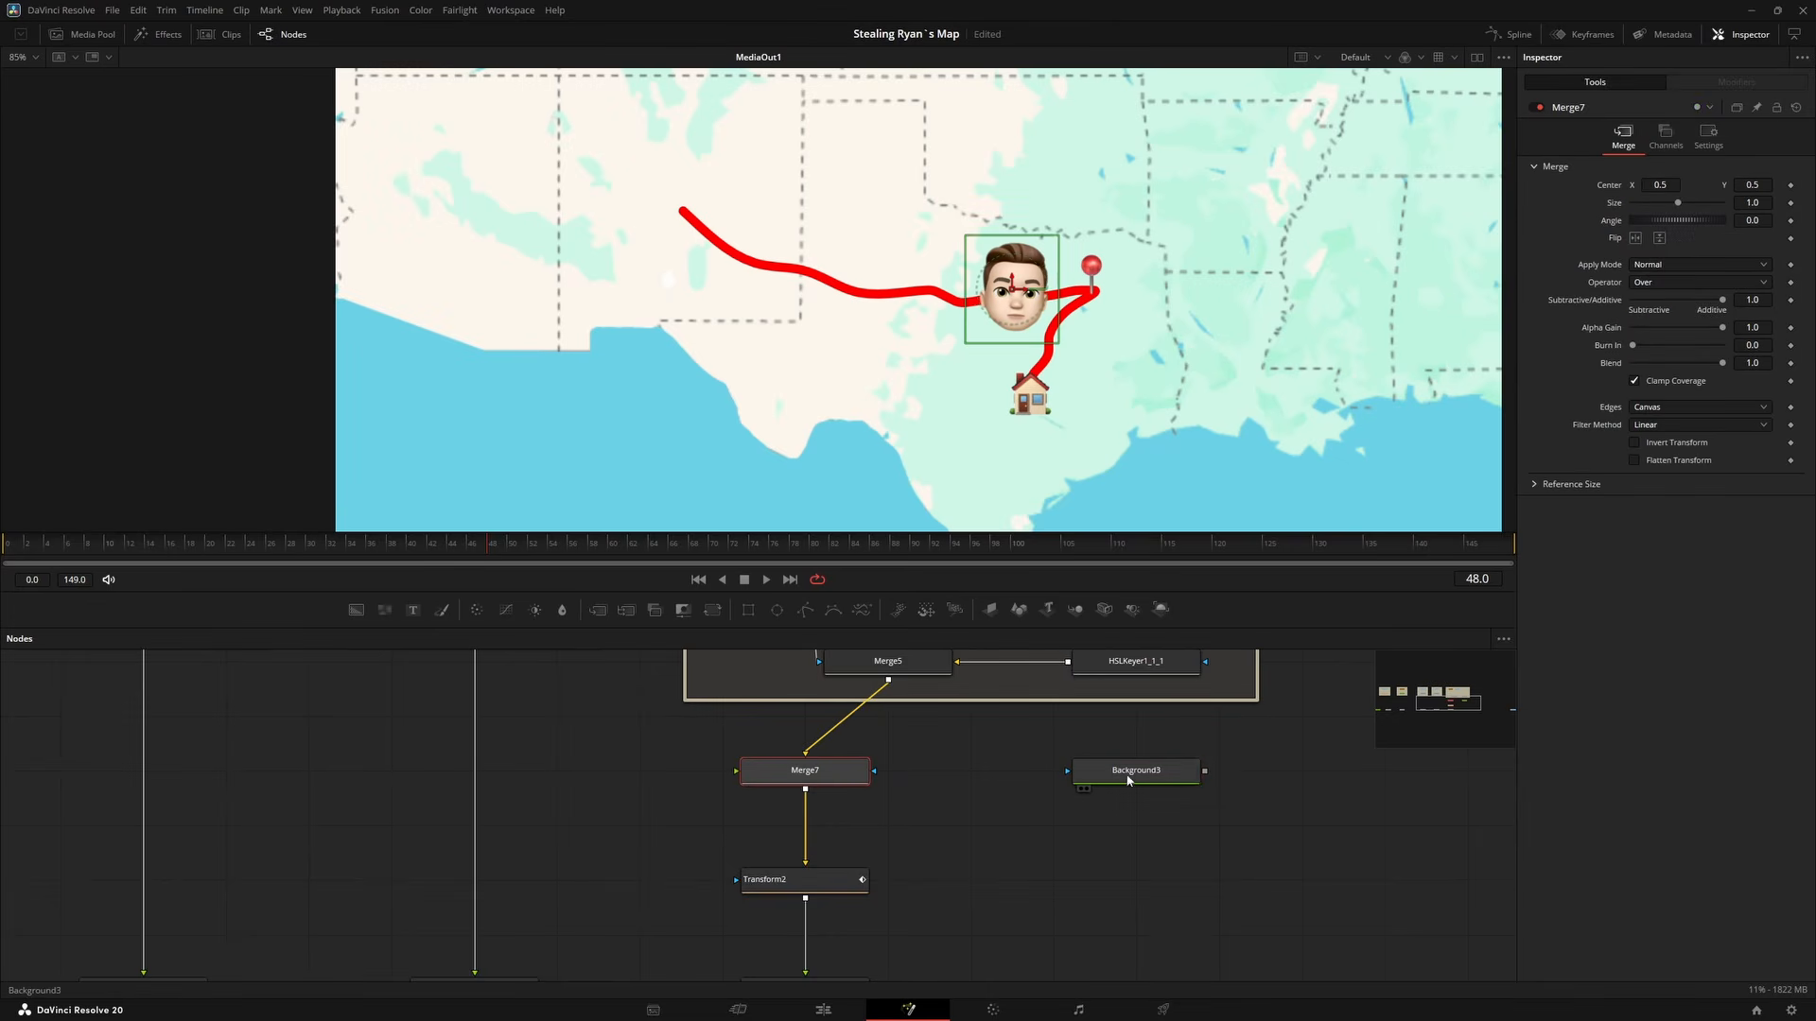
drag(1205, 771, 868, 782)
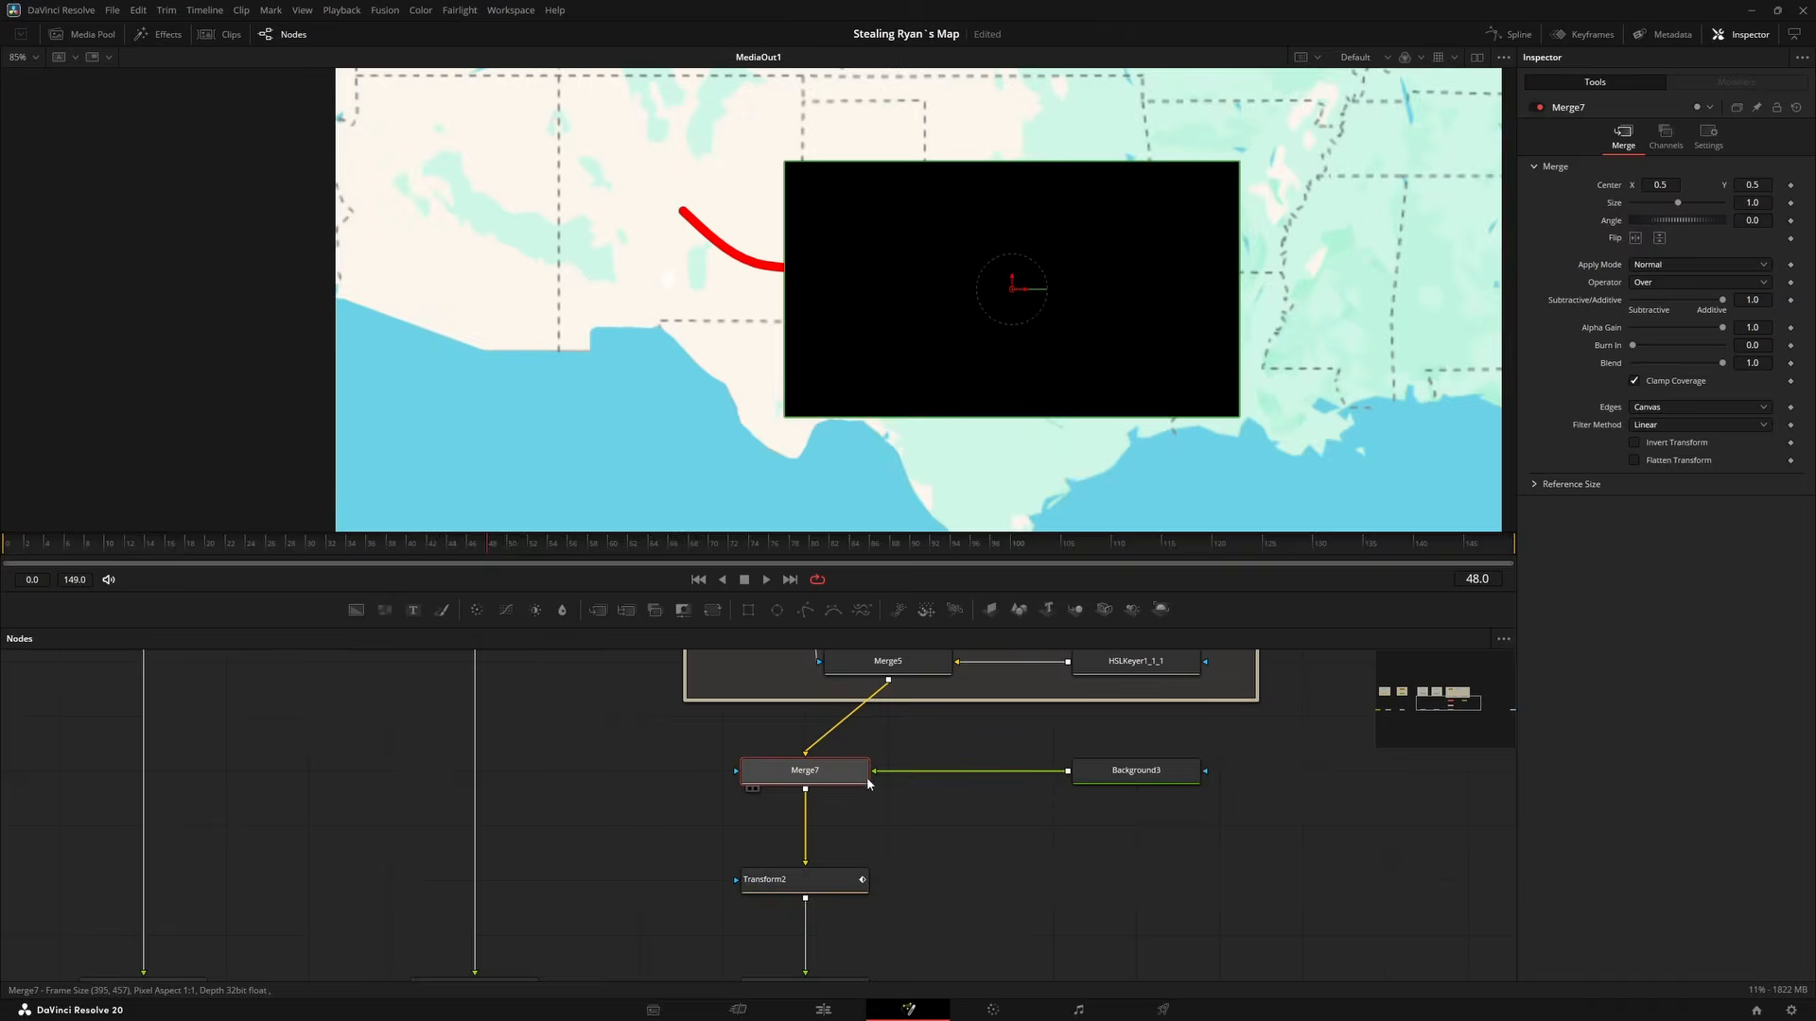
drag(1122, 776, 1048, 780)
drag(995, 843, 1050, 908)
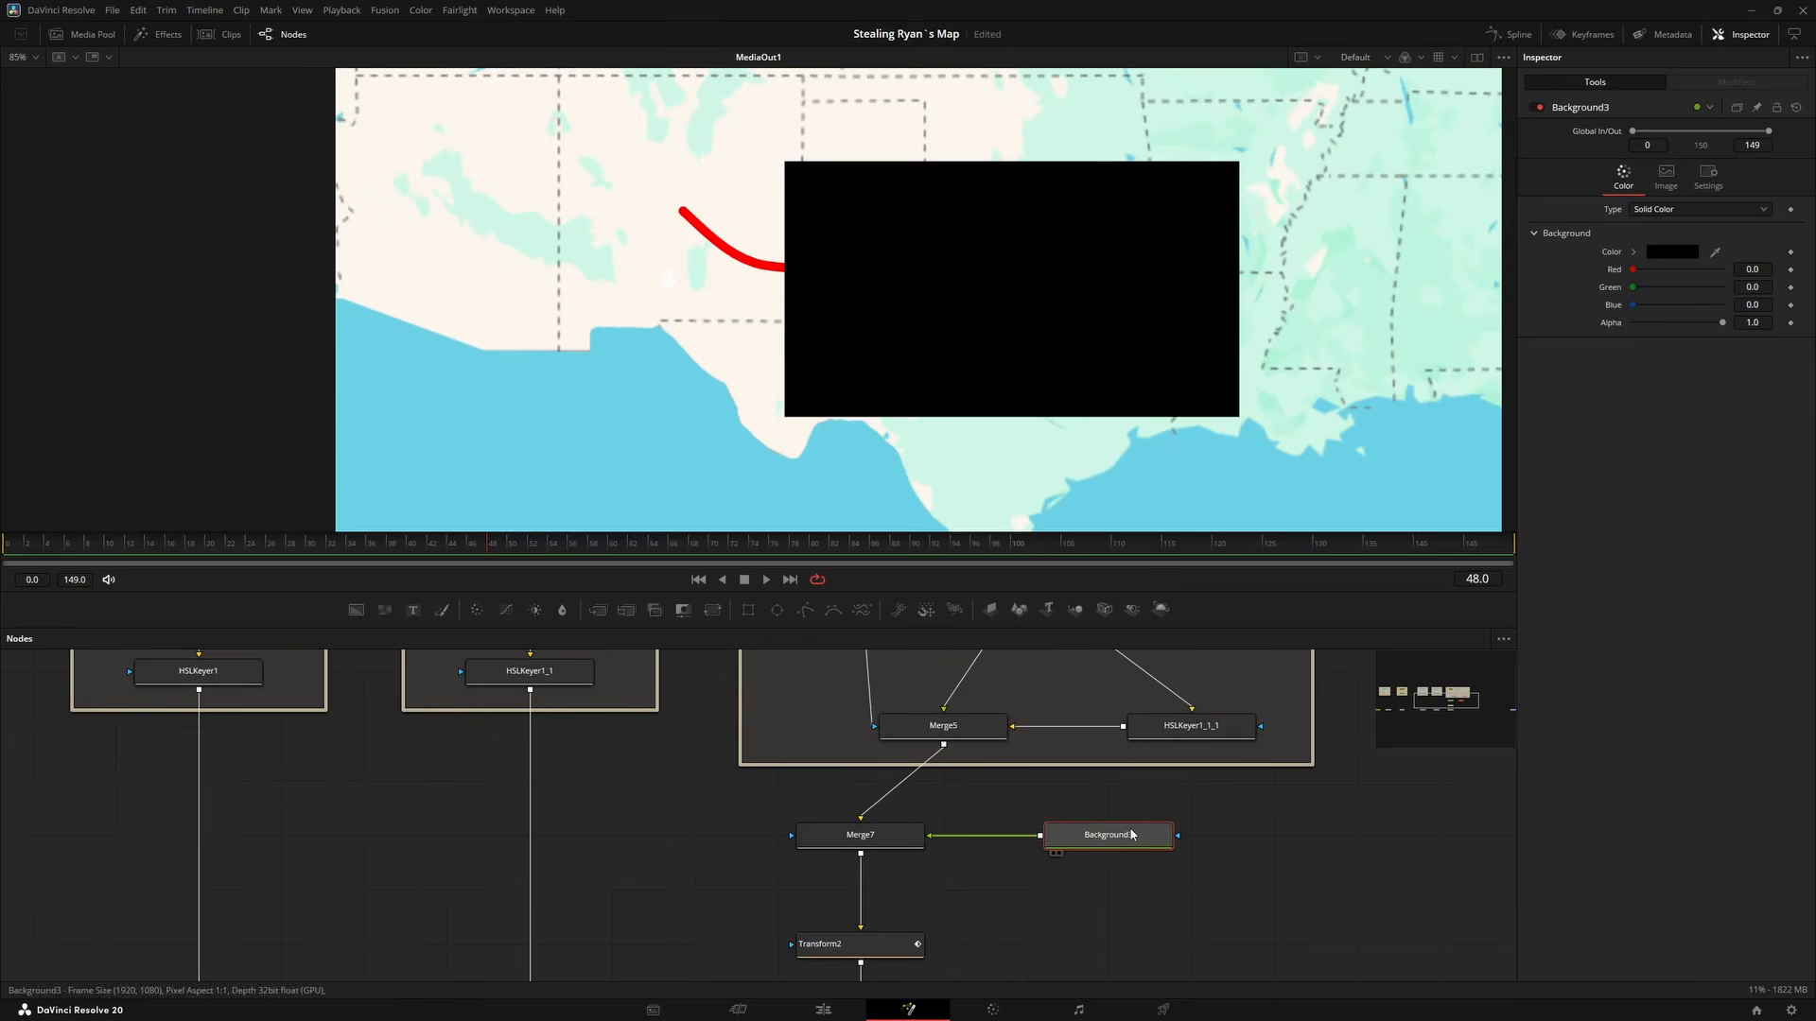
Swap Merge7's inputs so Background3 lies behind the face, and set Background3's alpha to 0.
click(865, 835)
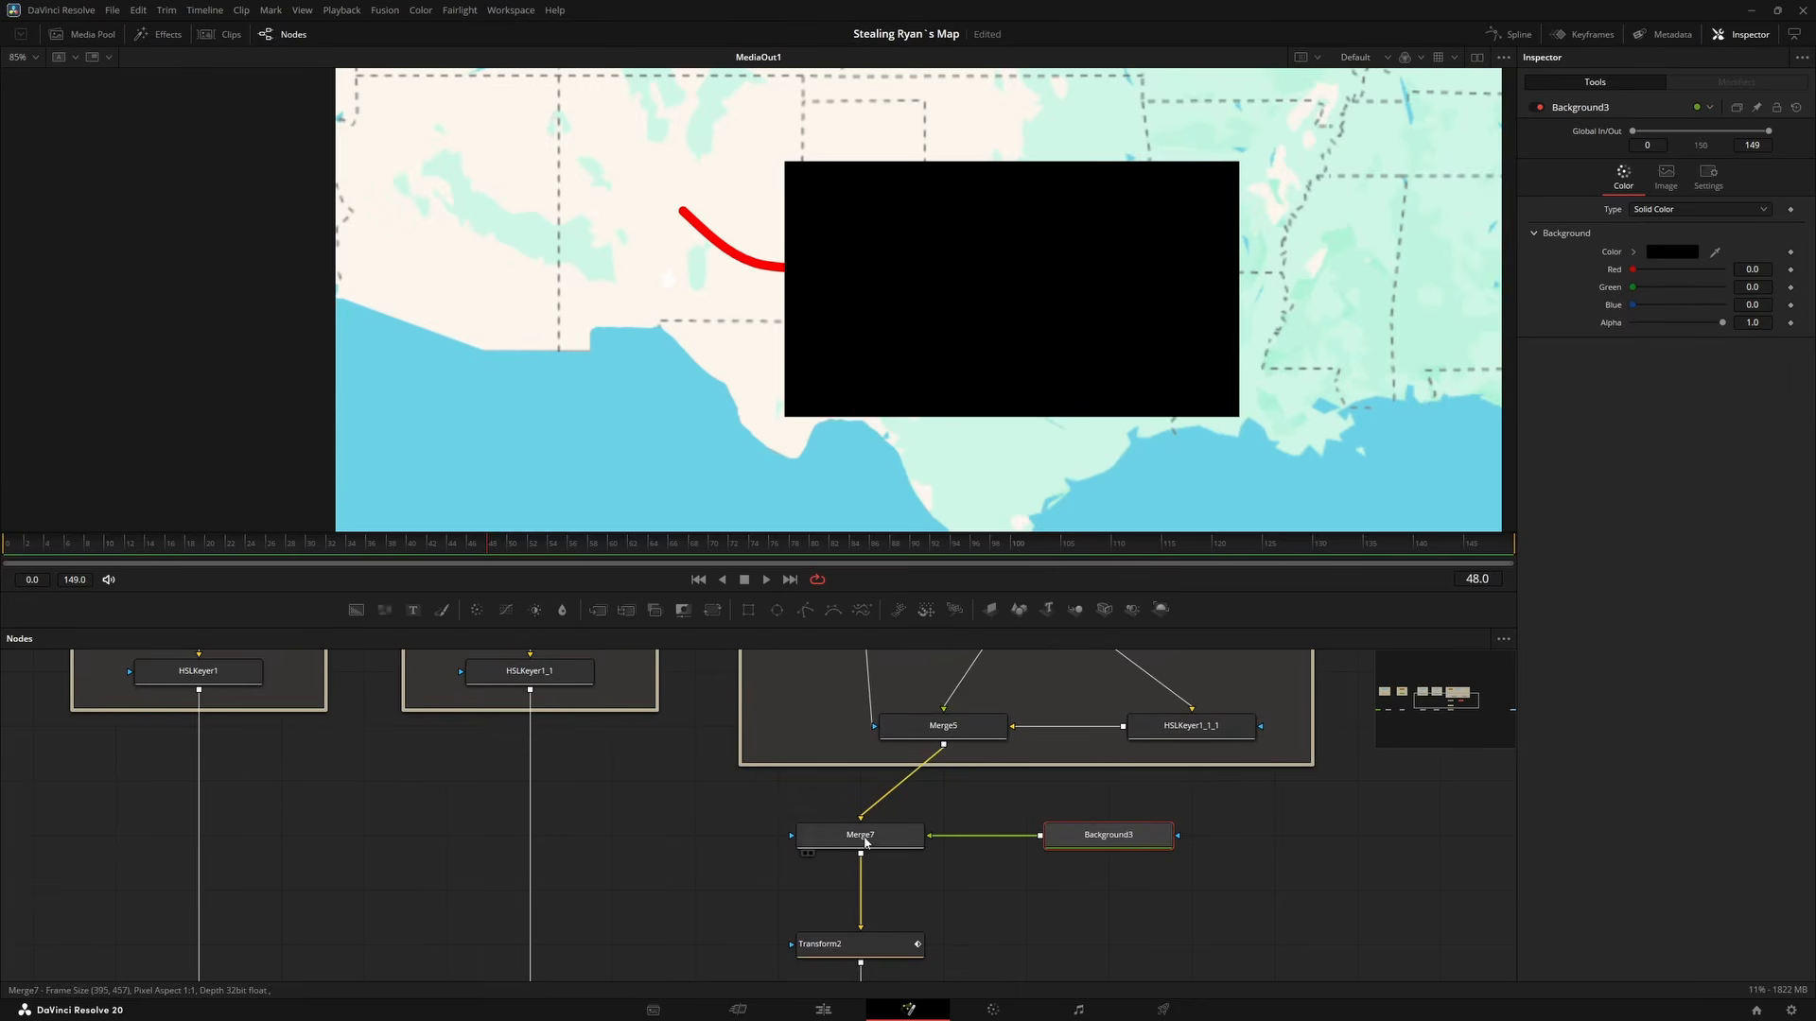
scroll(906, 836, up, 2)
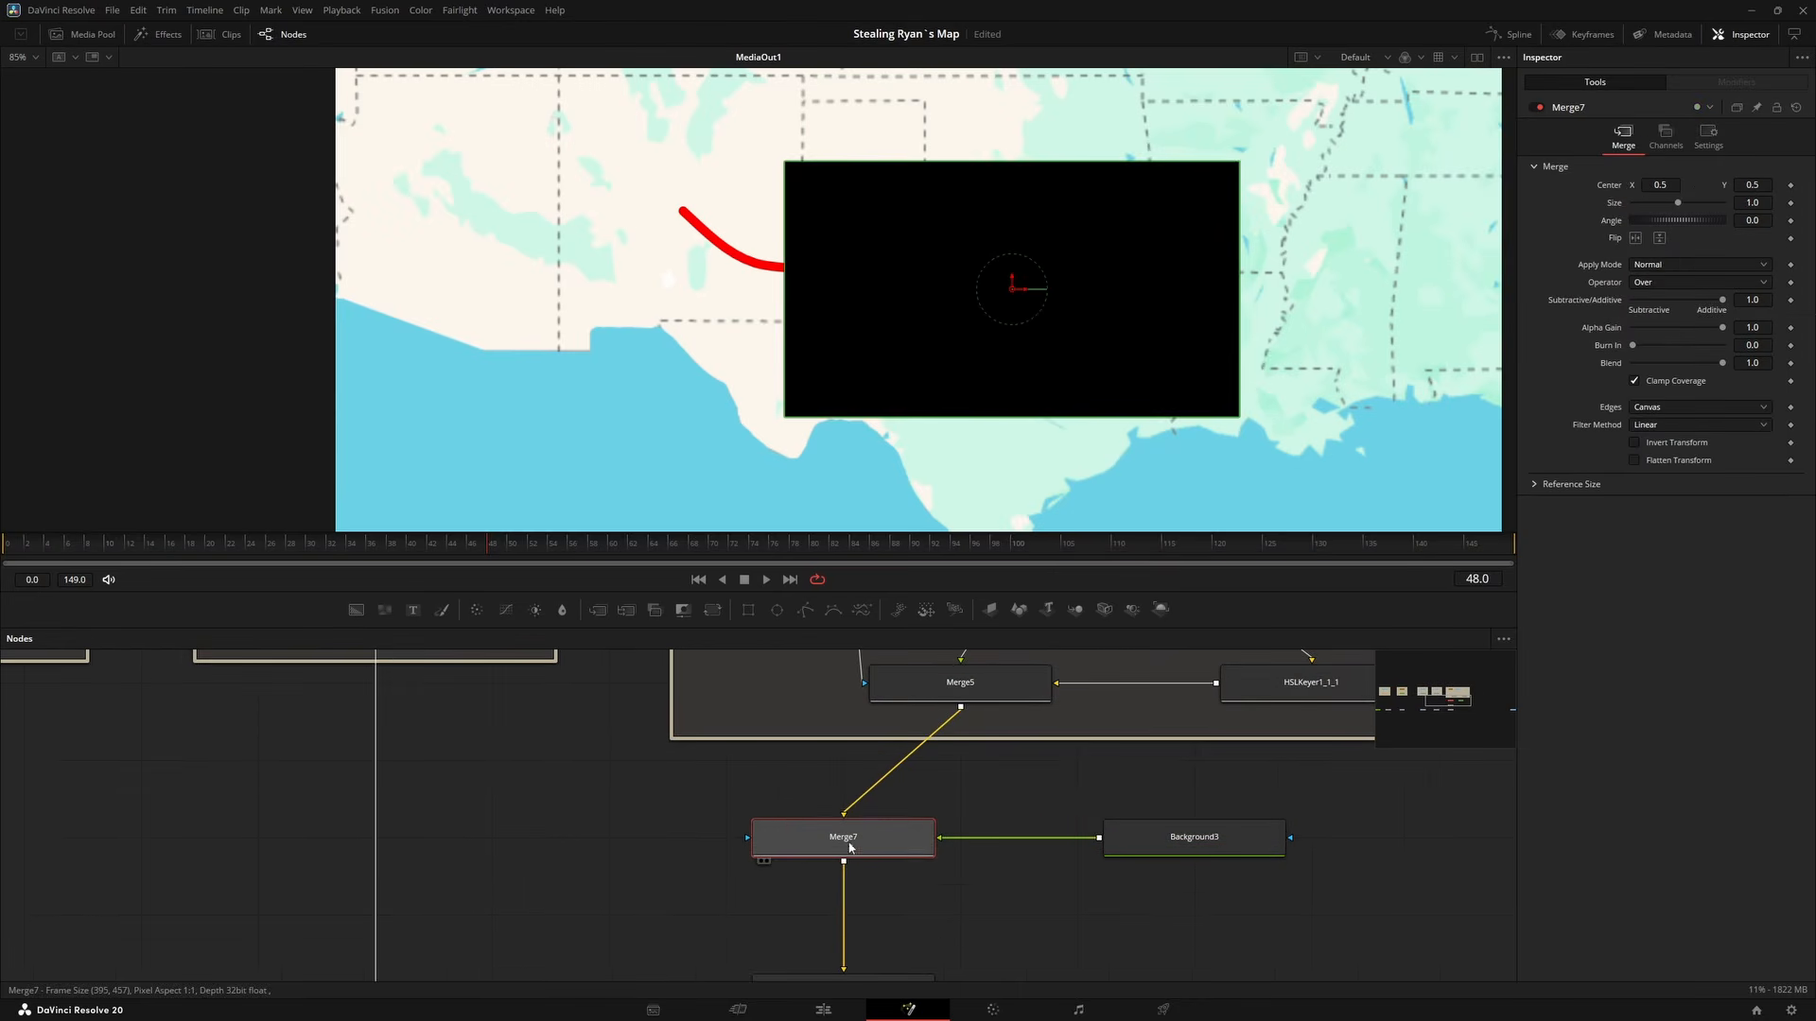
key(ctrl+t)
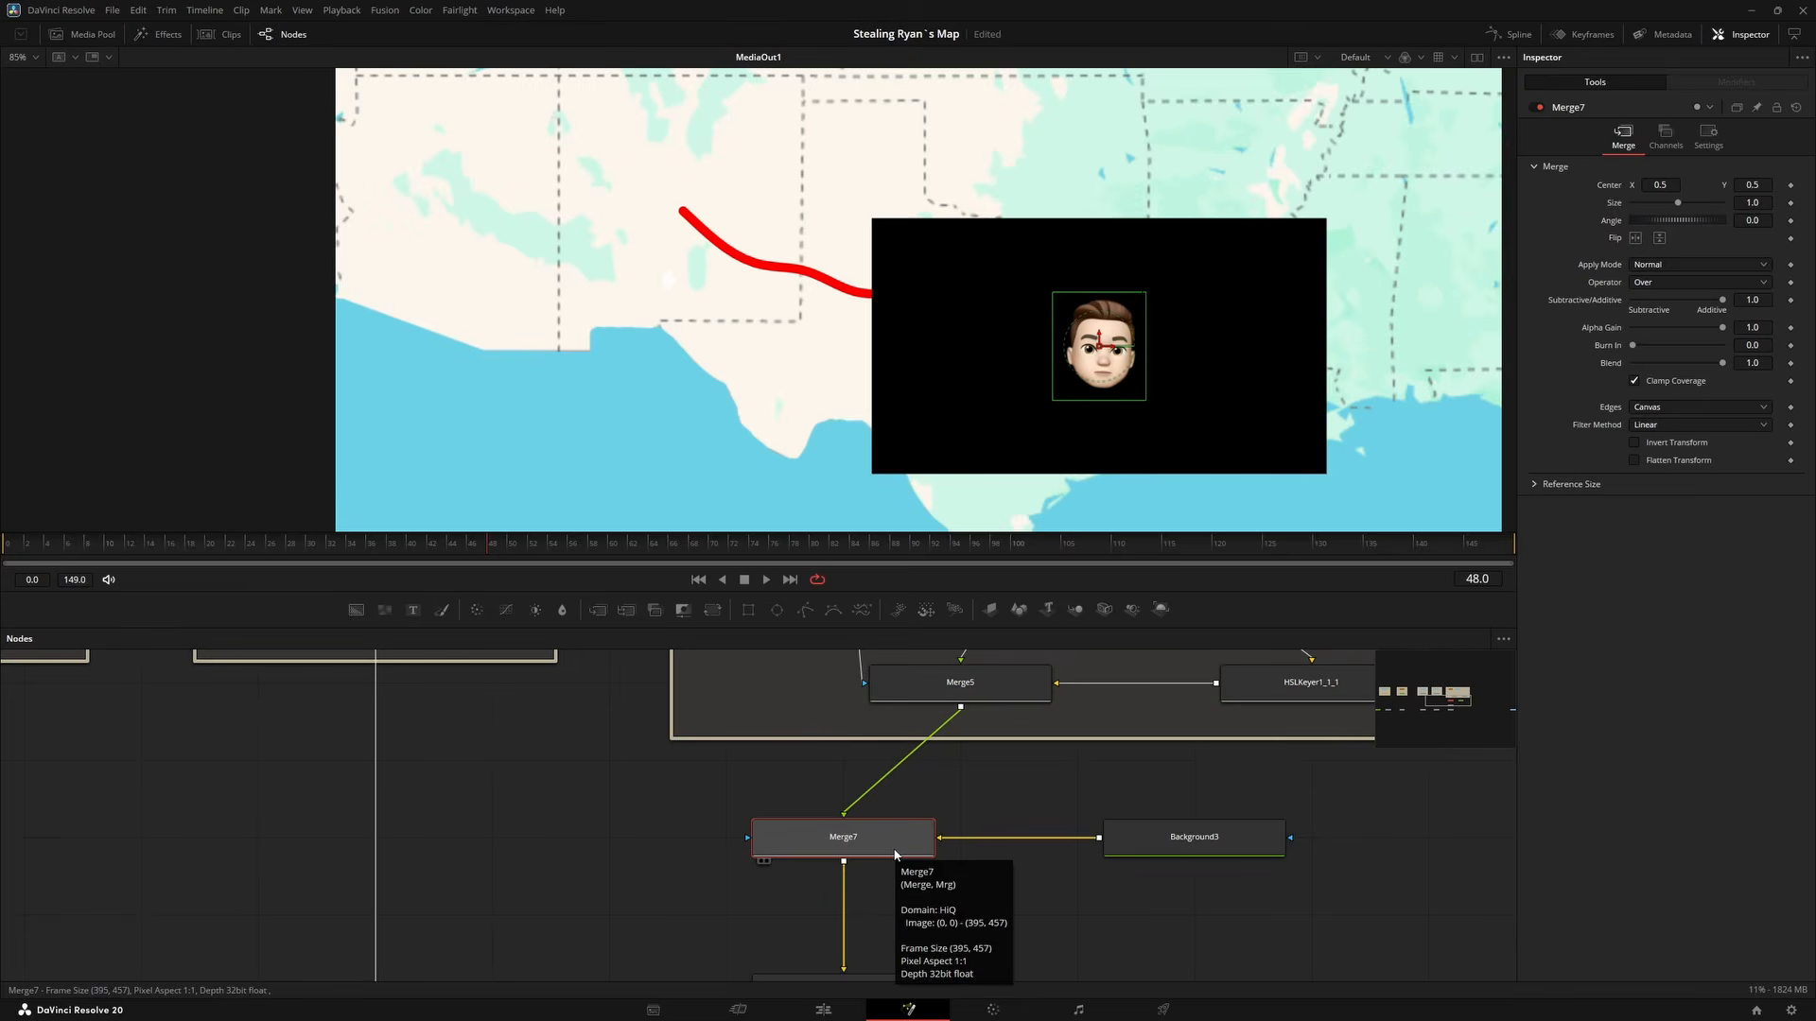
click(1145, 847)
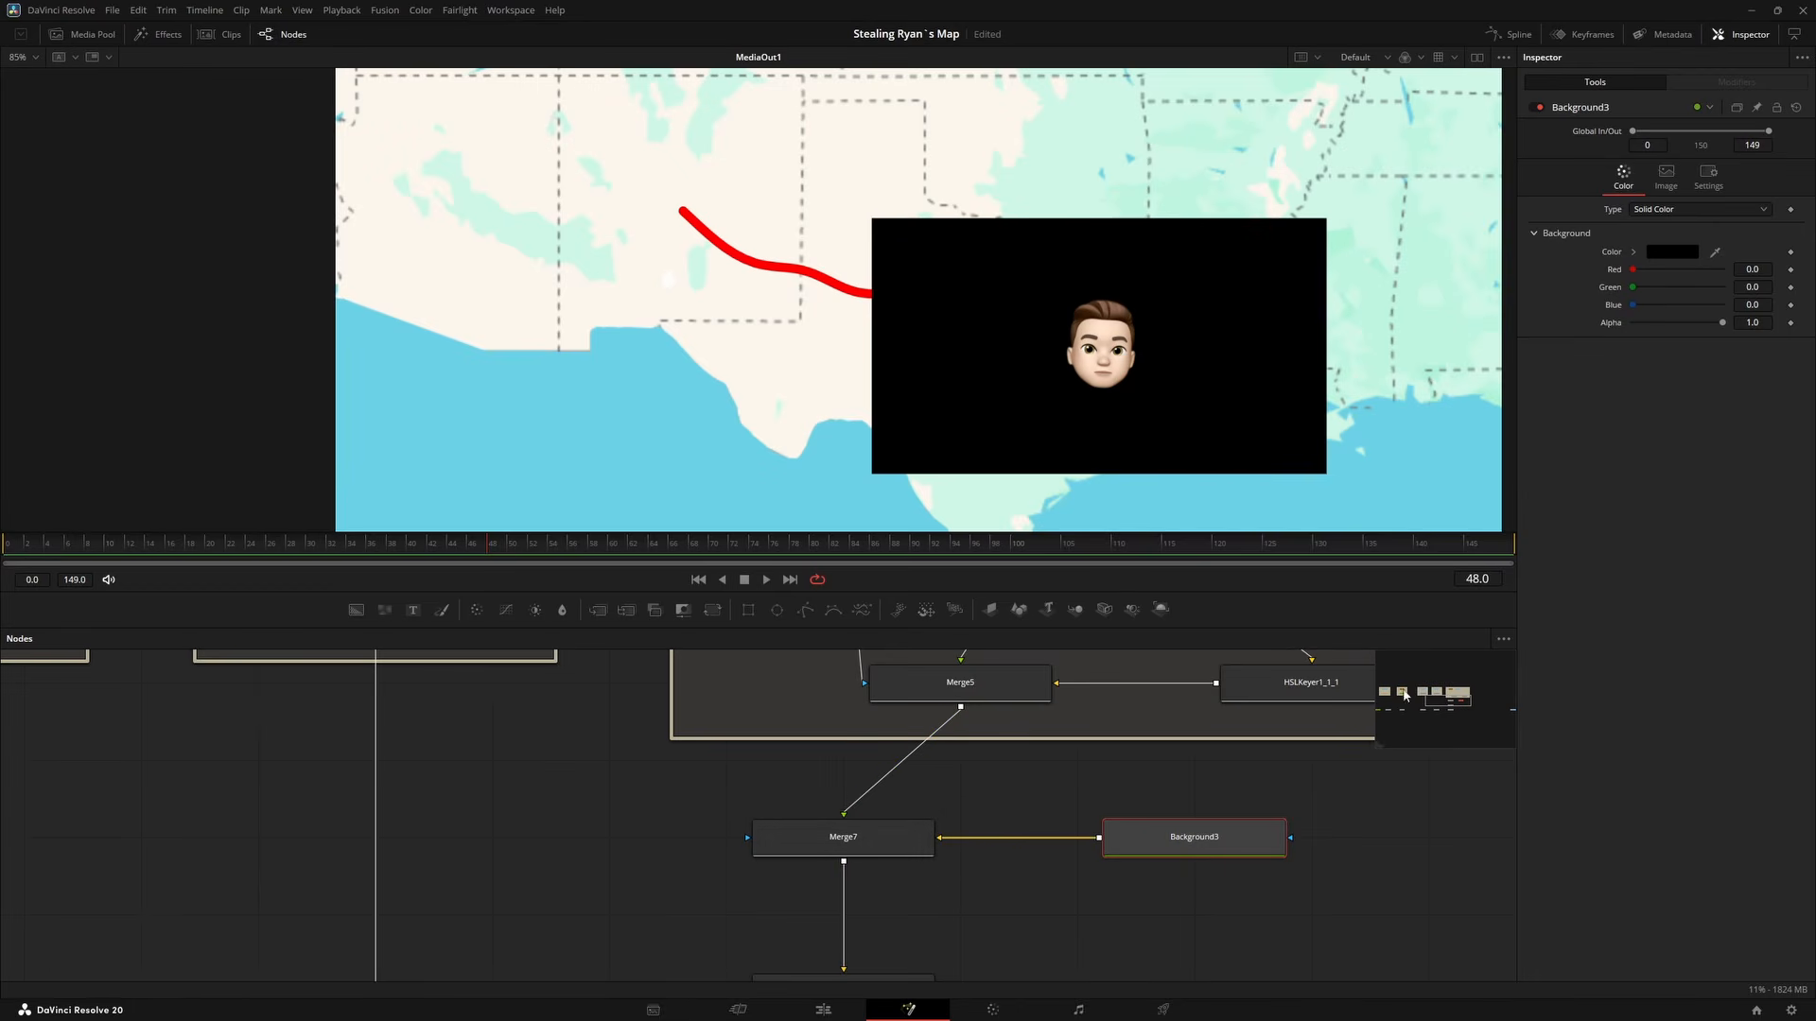
drag(1722, 323, 1552, 318)
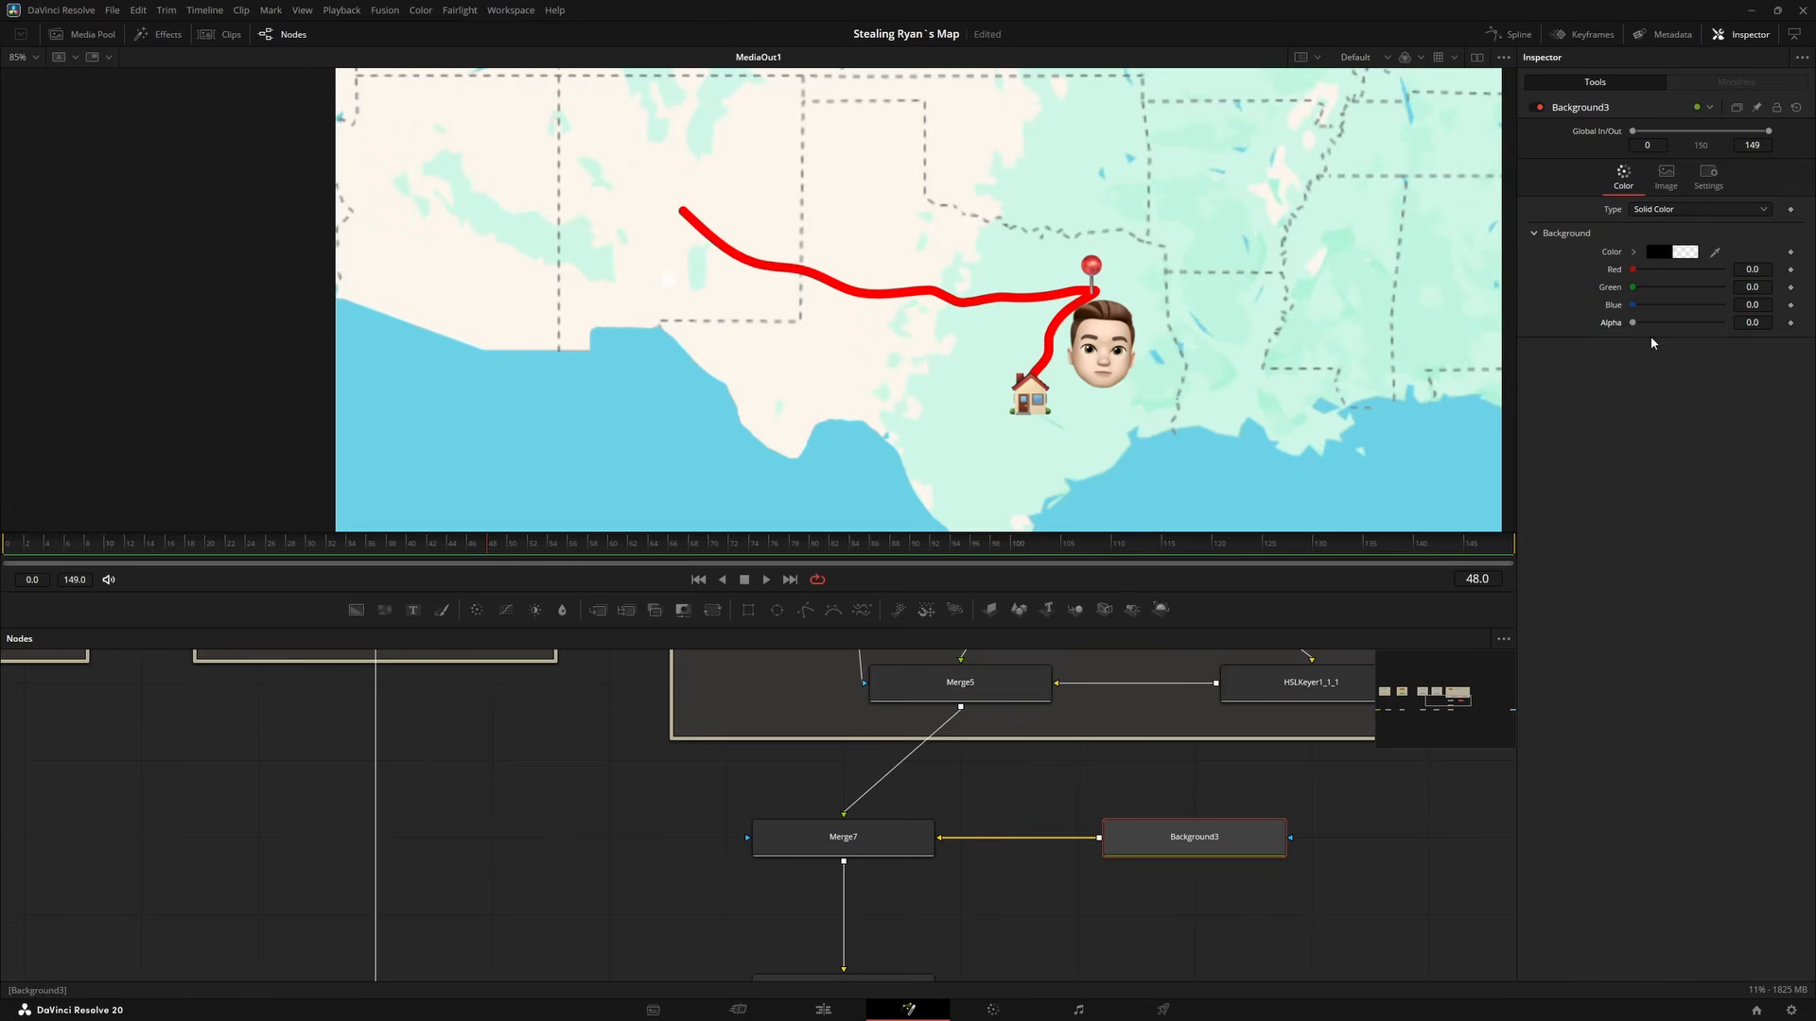
Reset the Center of Merge4 to its default so the face lines up with the route.
click(856, 838)
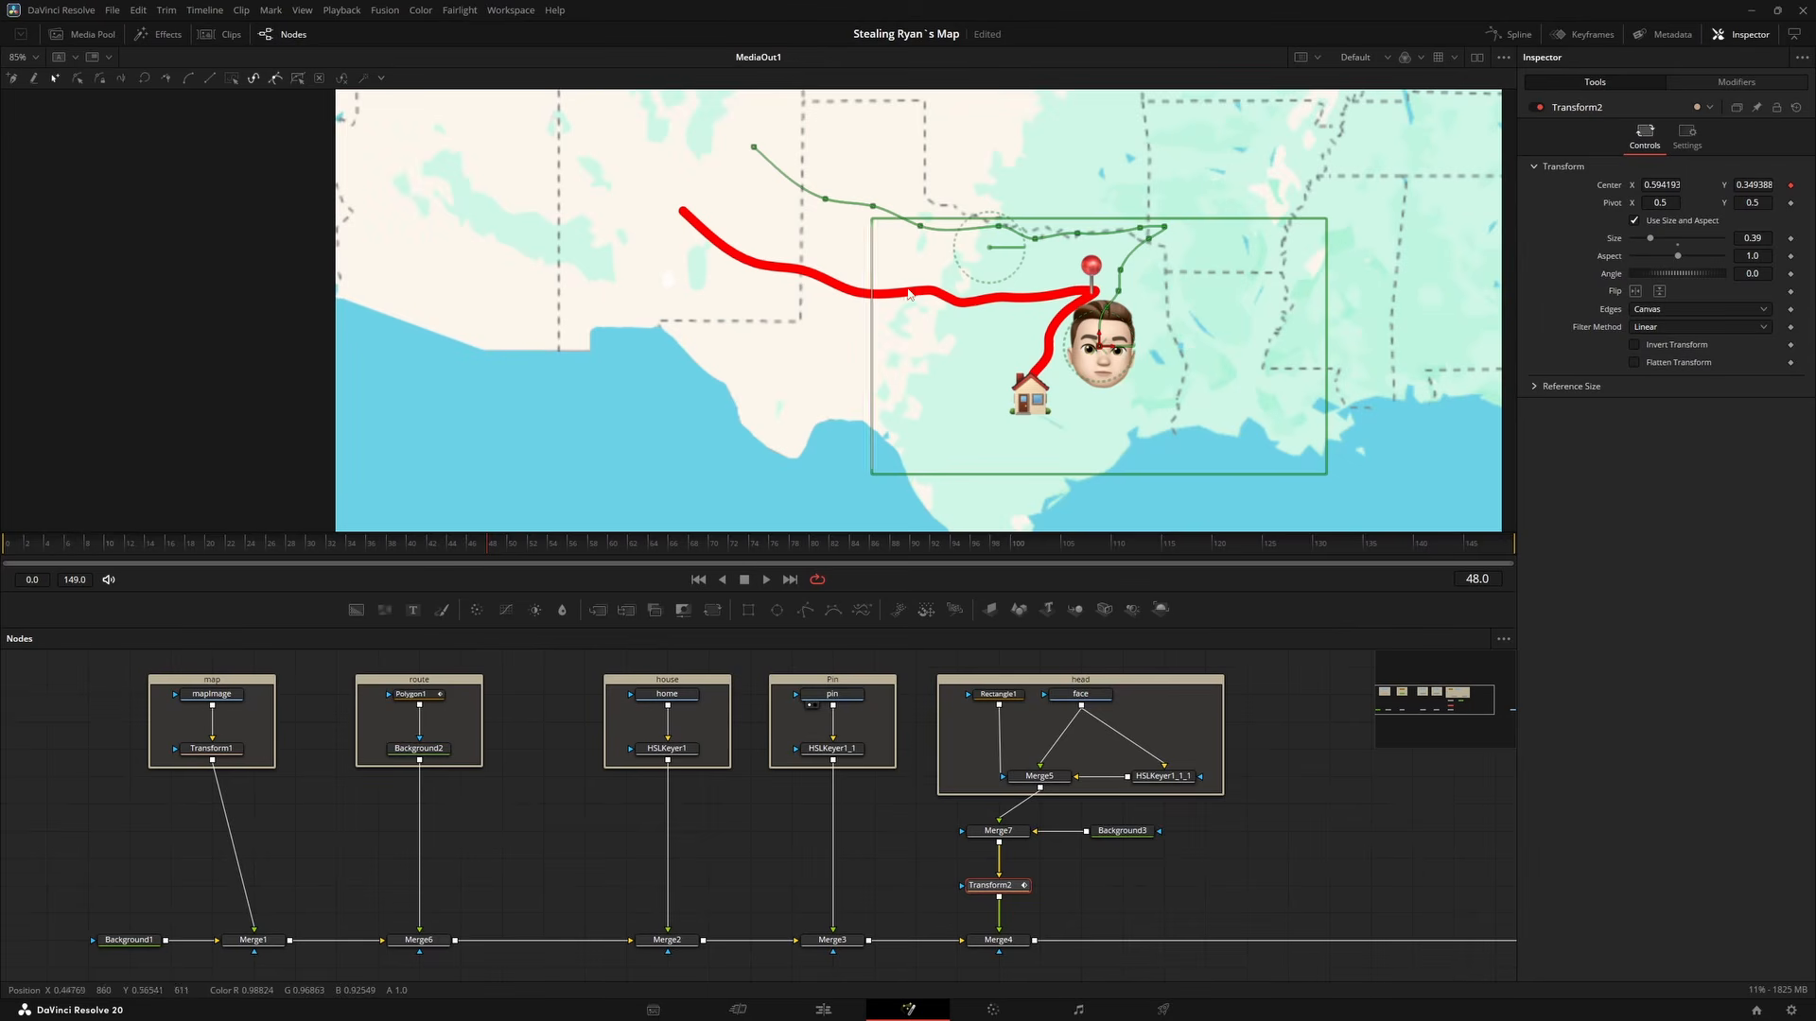
click(997, 938)
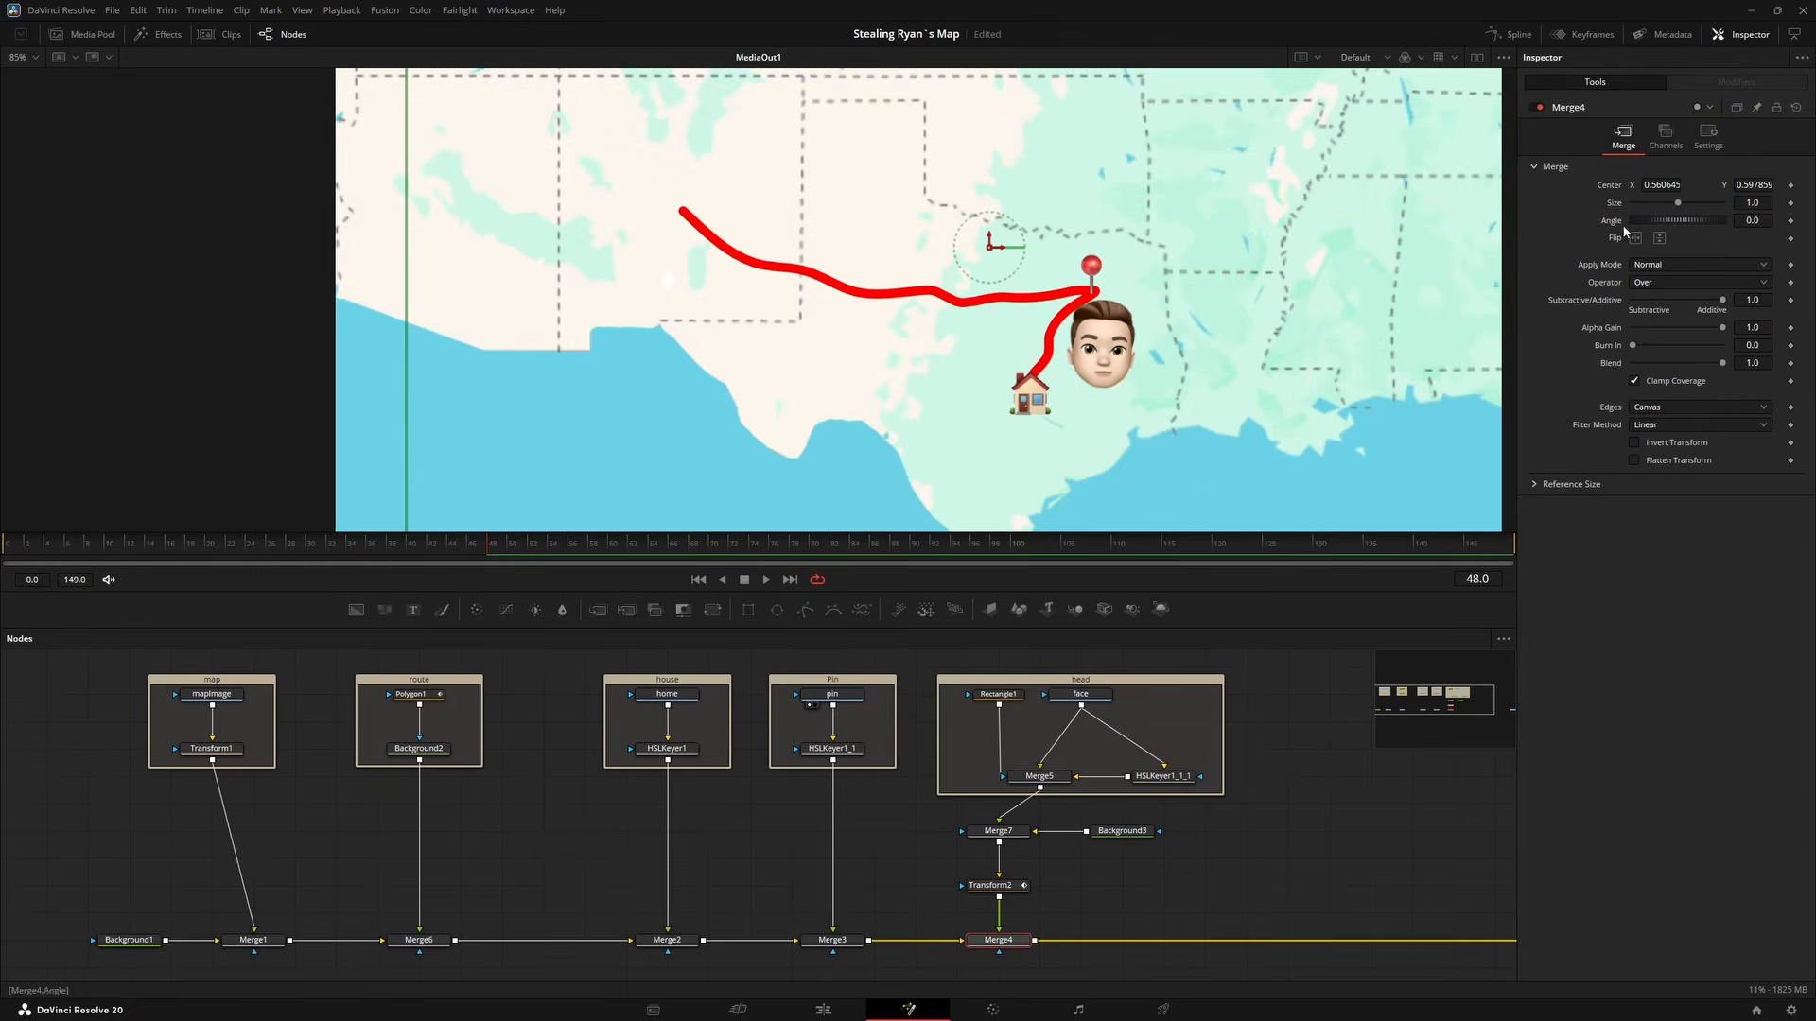
click(1660, 185)
right_click(1609, 192)
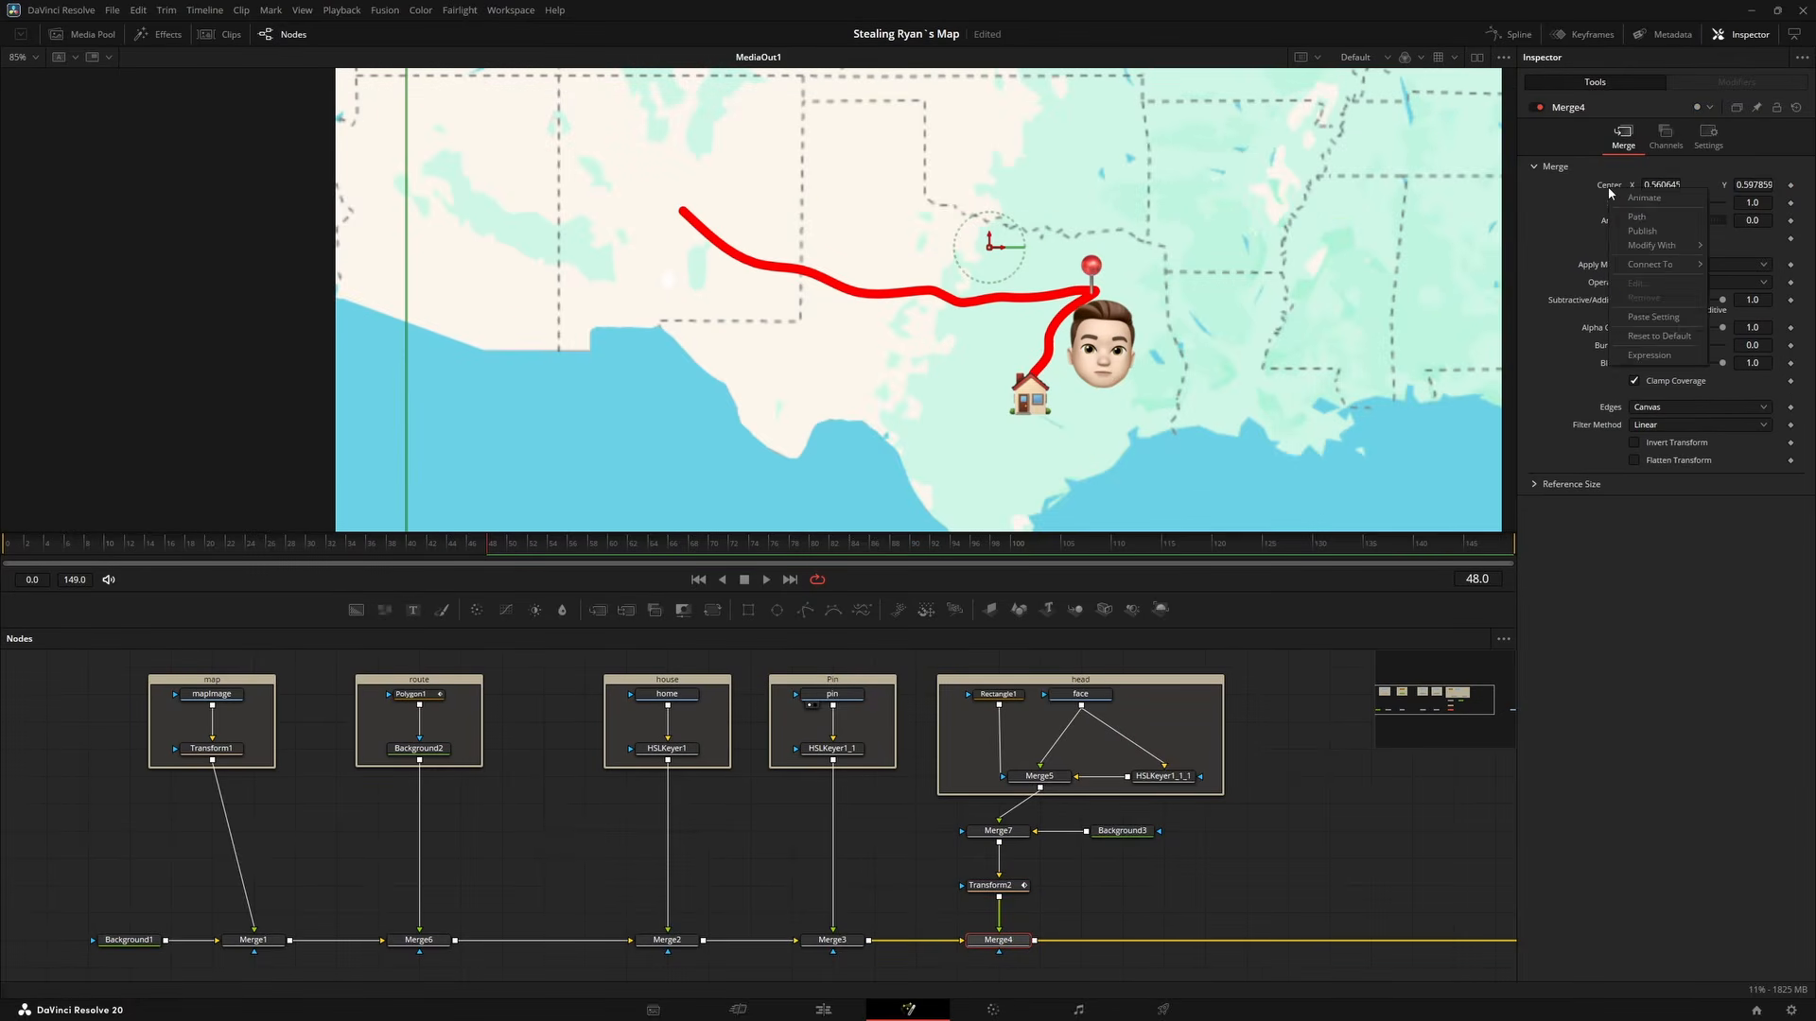
click(1661, 336)
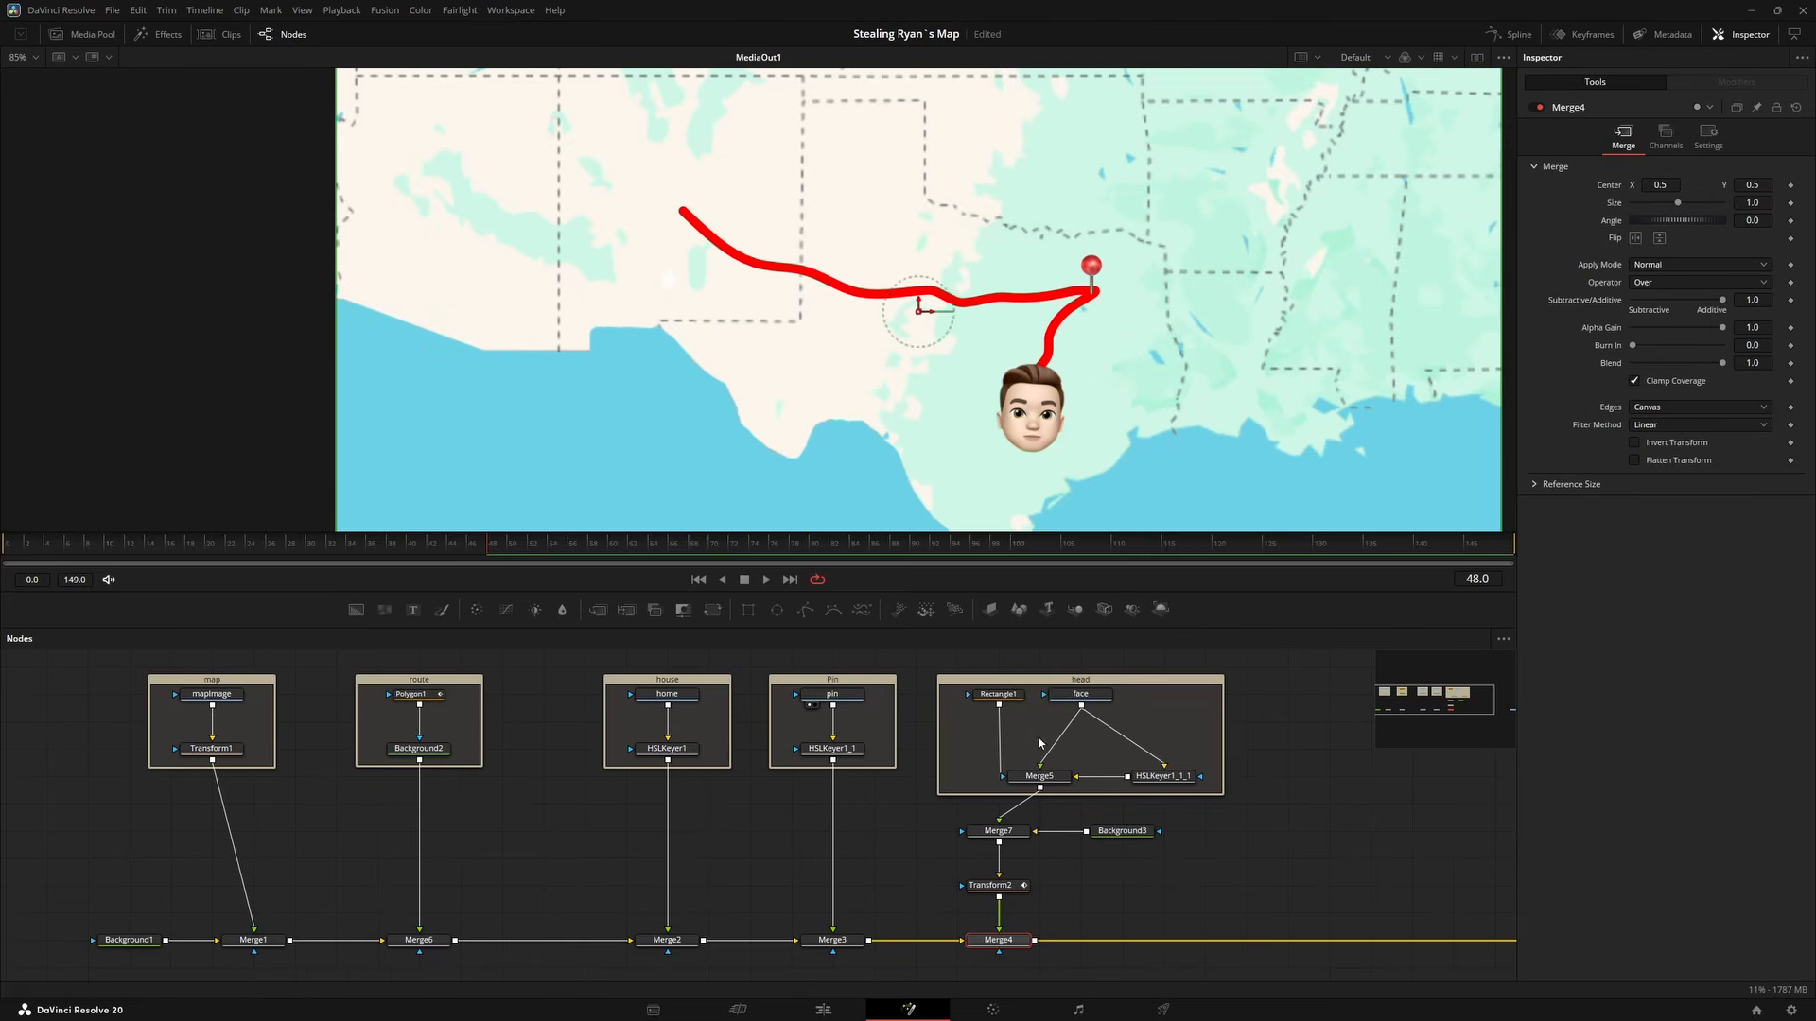
drag(1041, 742, 944, 746)
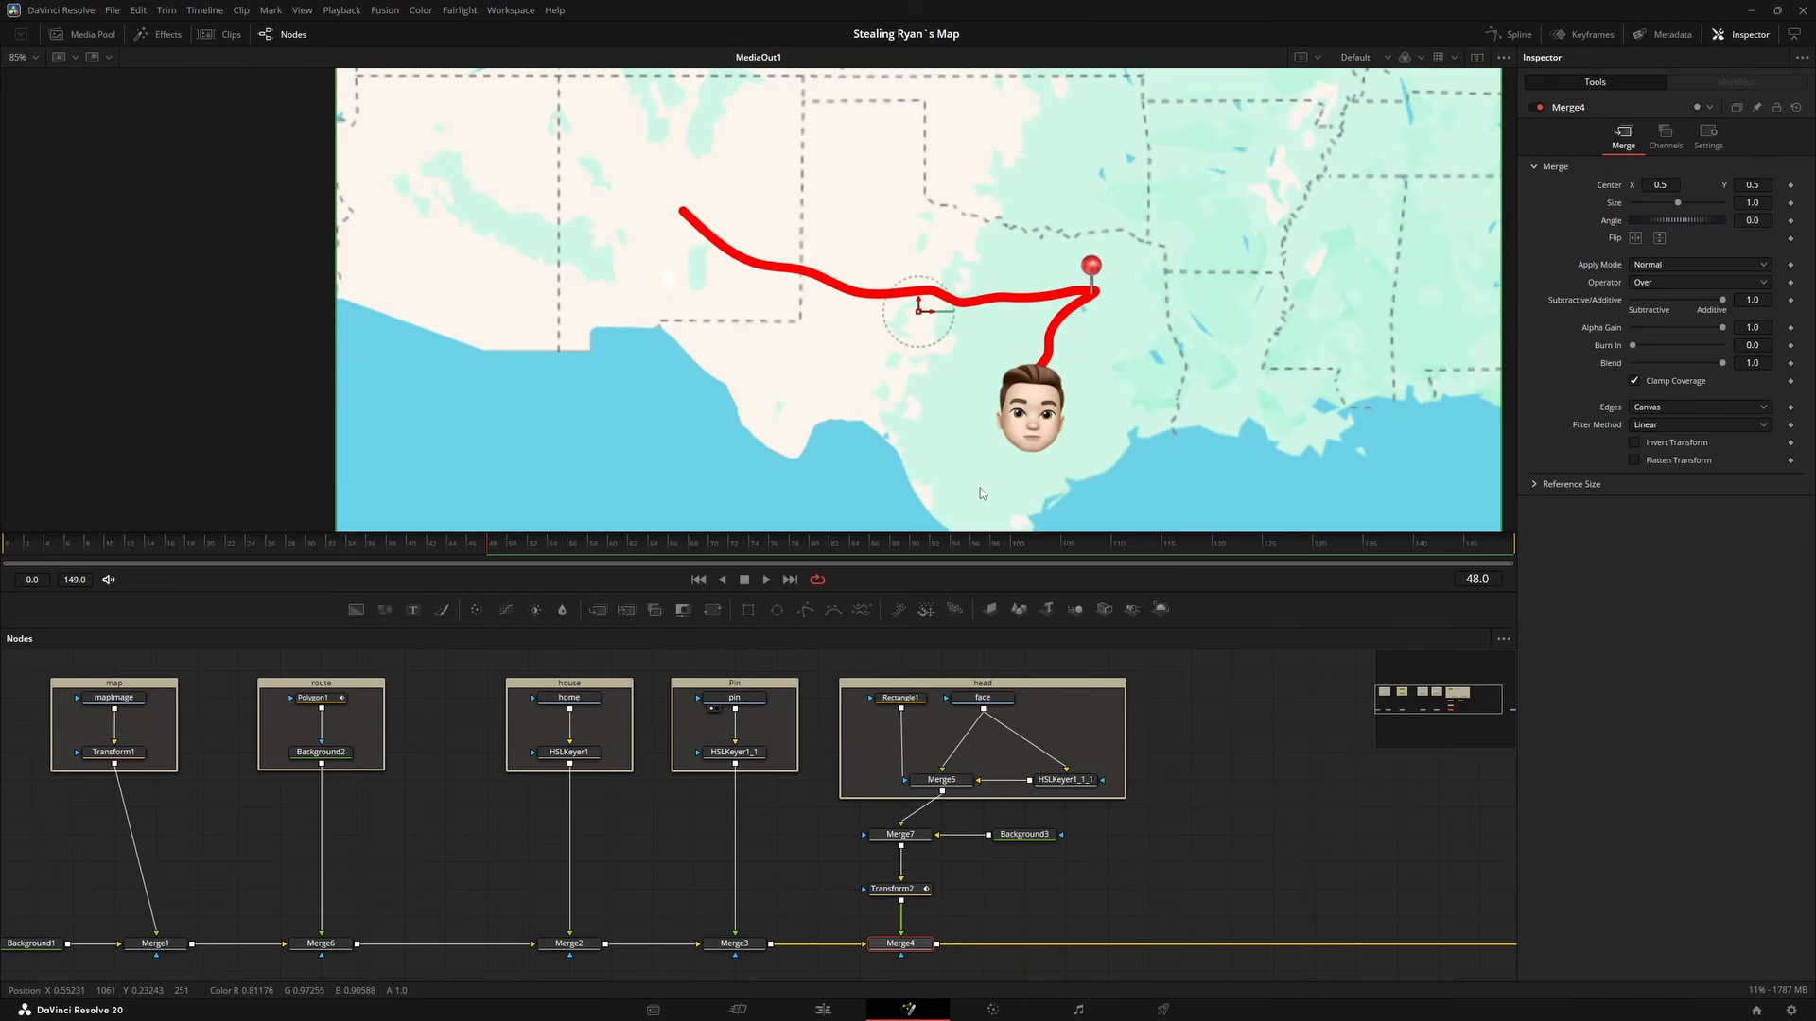
Open Transform2's Path1 modifier and remove the keyframe from its Displacement.
click(920, 893)
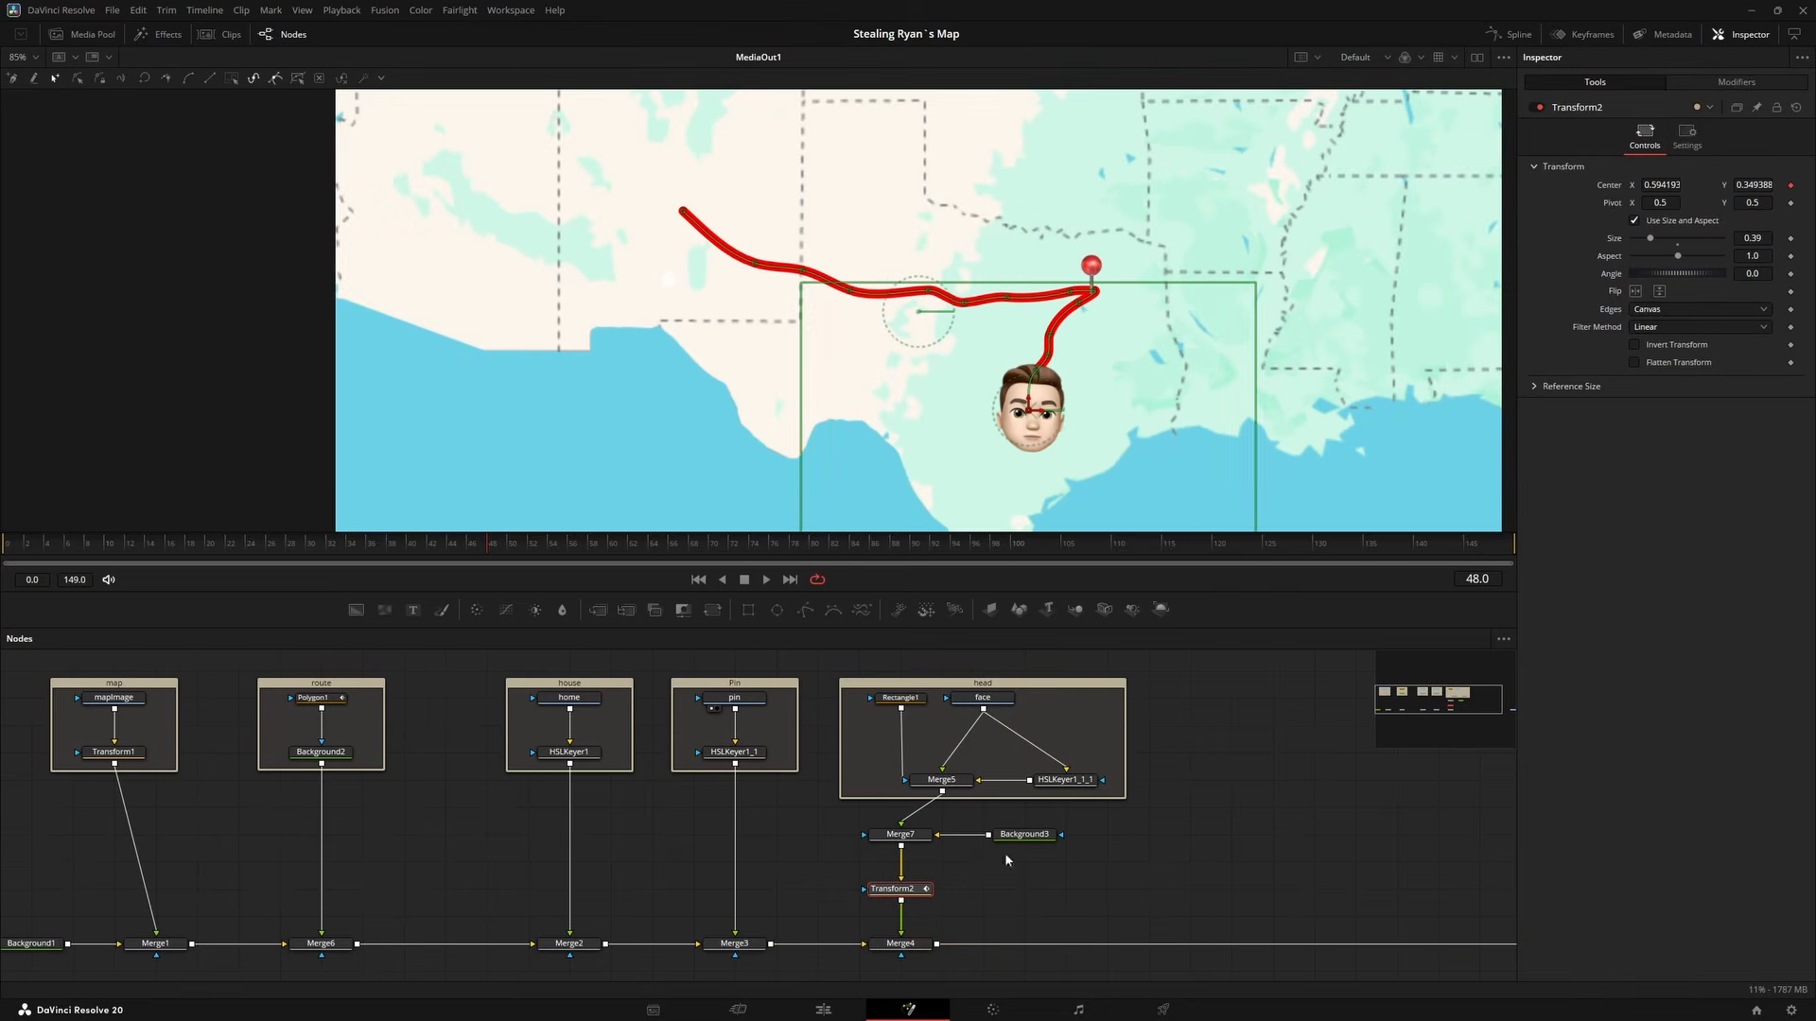
click(1736, 83)
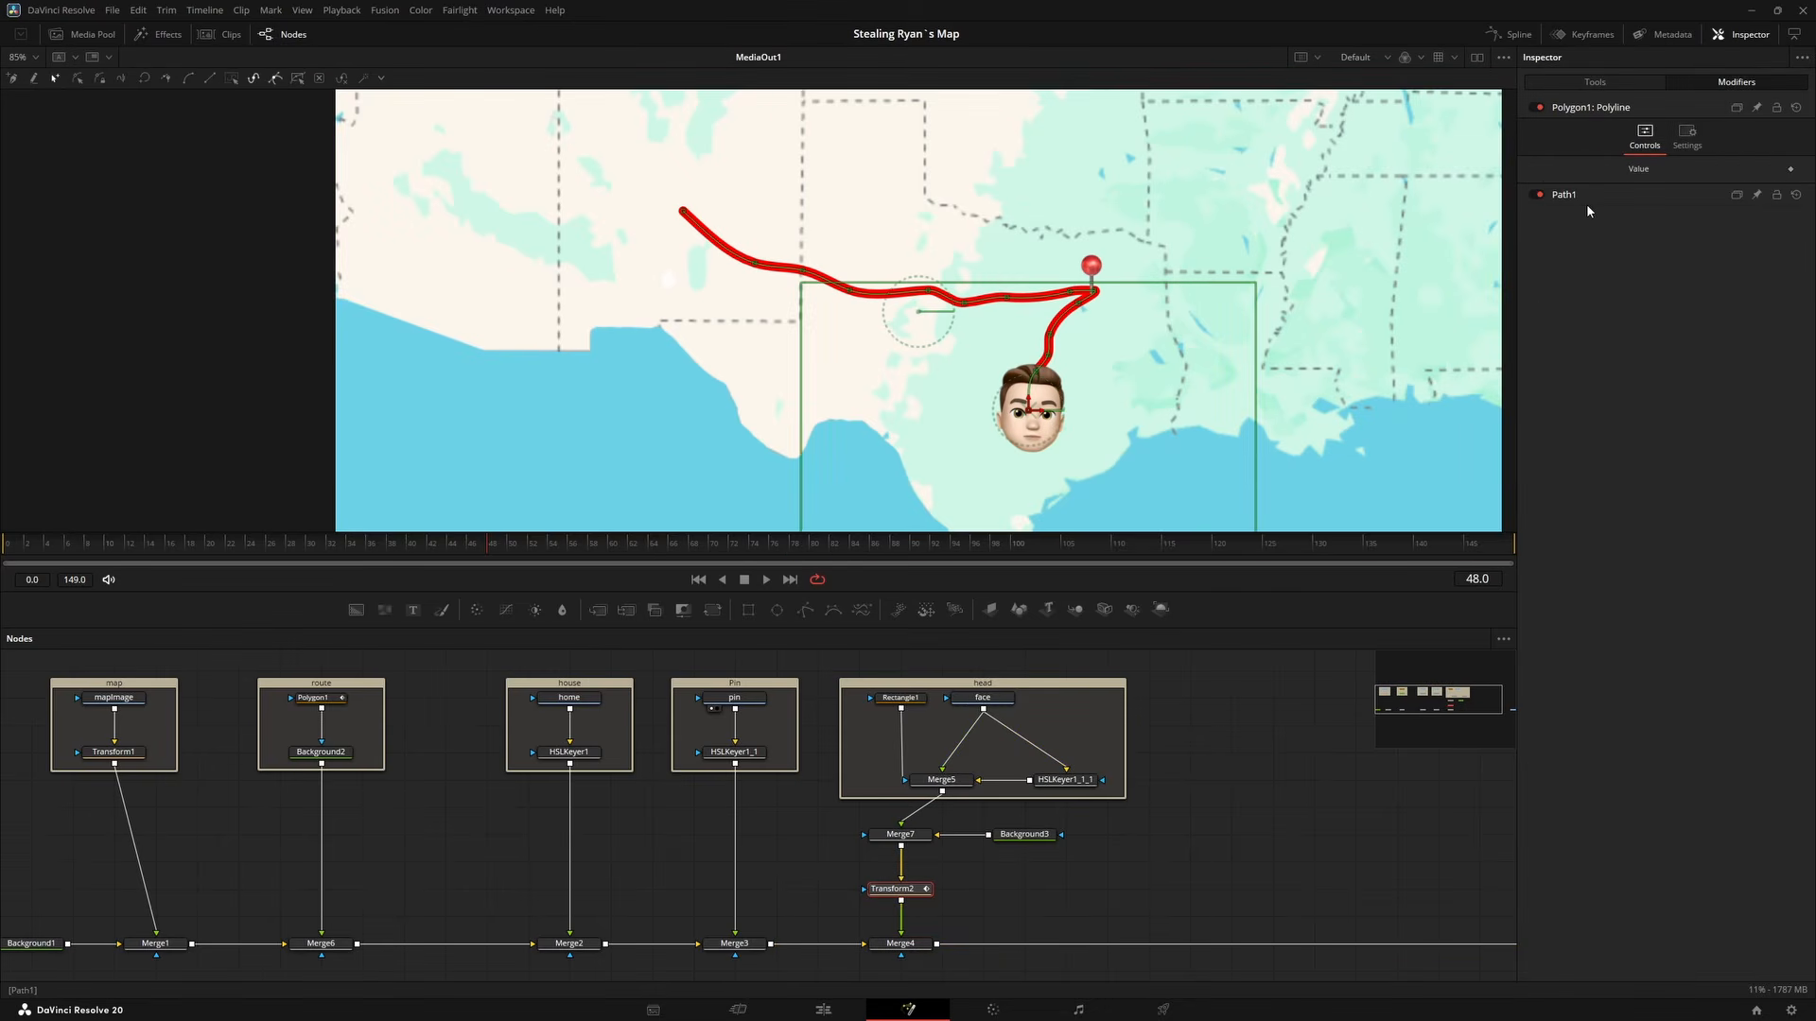
click(1563, 194)
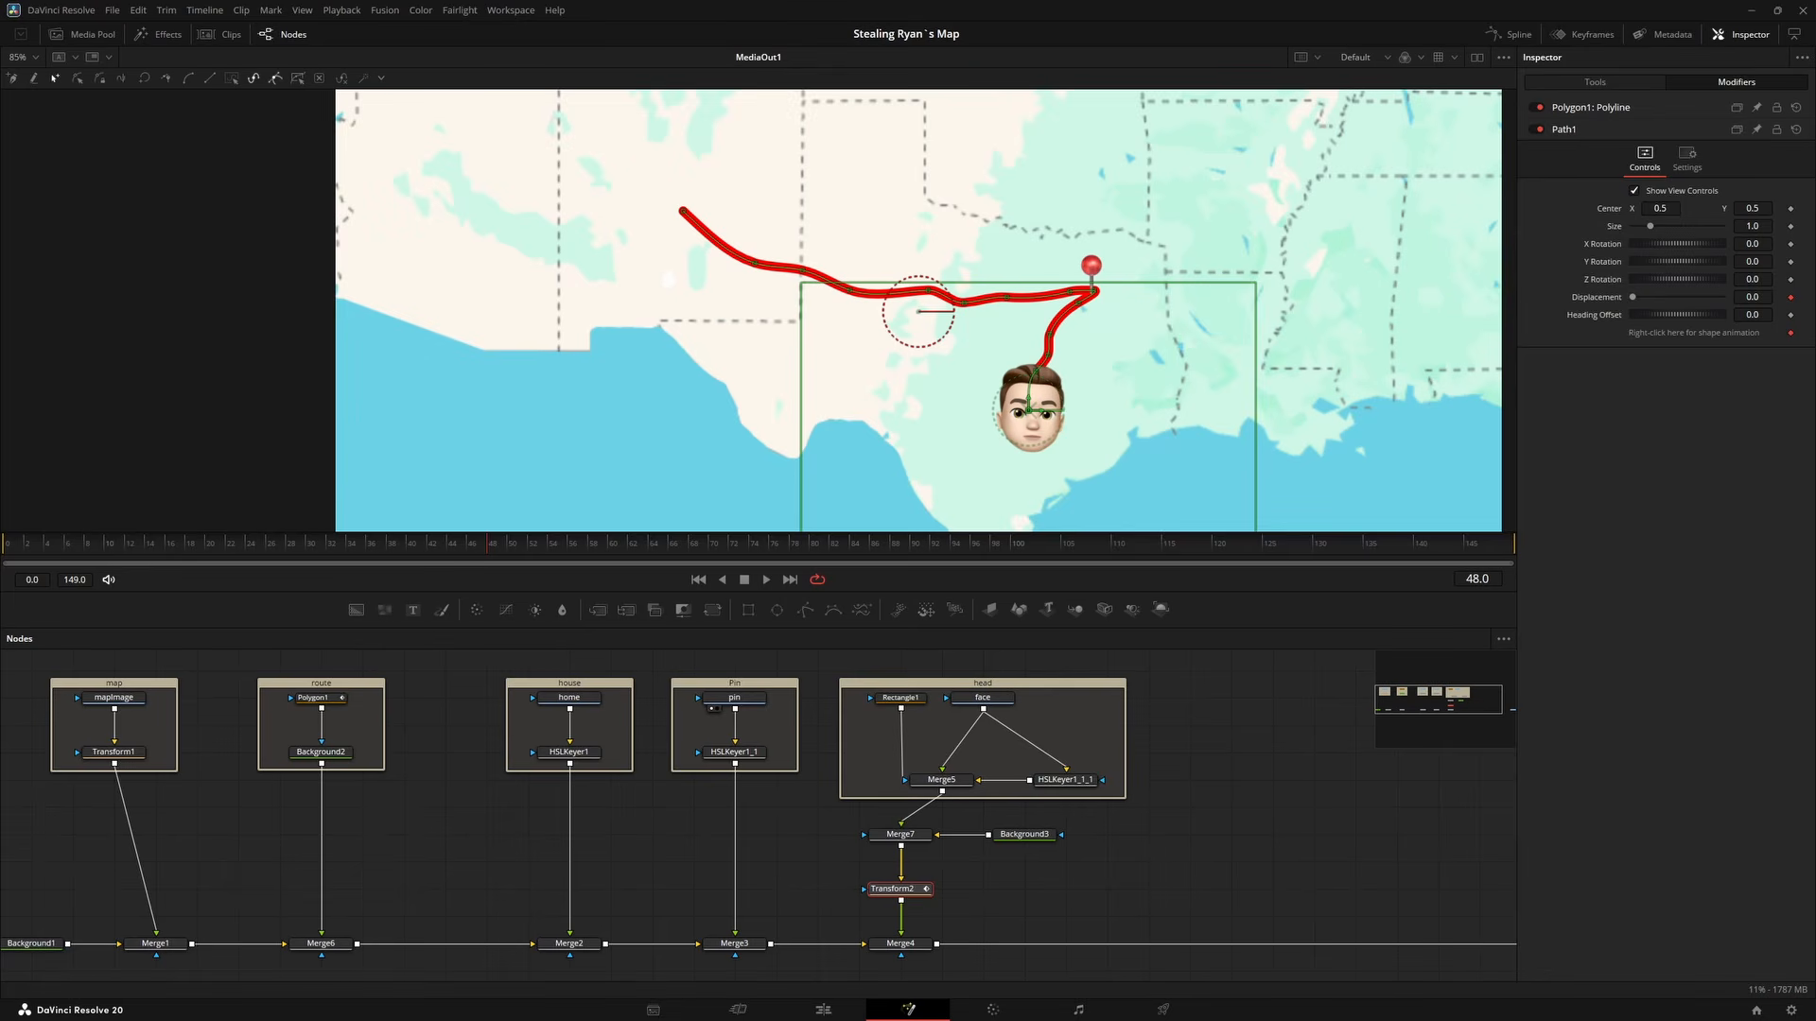
click(1791, 301)
mouse_move(1633, 298)
mouse_down()
mouse_move(1721, 297)
mouse_move(1633, 299)
mouse_up()
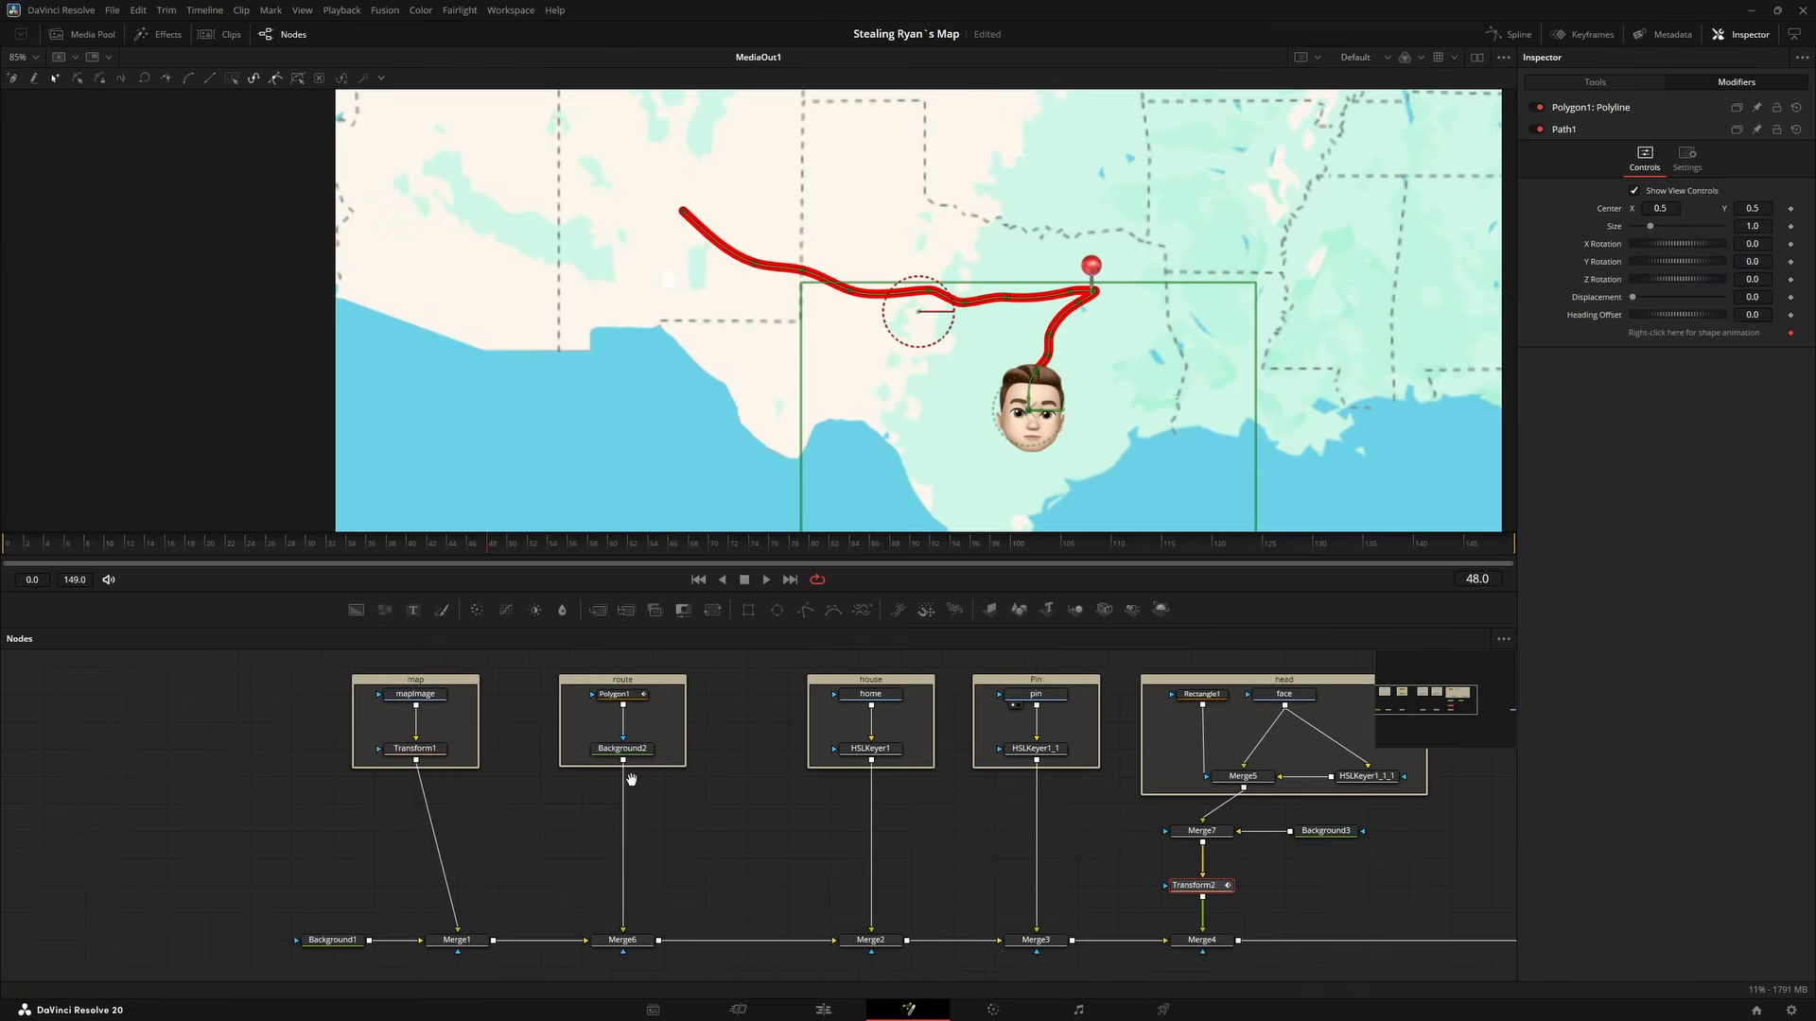
Shorten the red route by setting Polygon1's Length to about 0.52.
click(624, 695)
click(1598, 82)
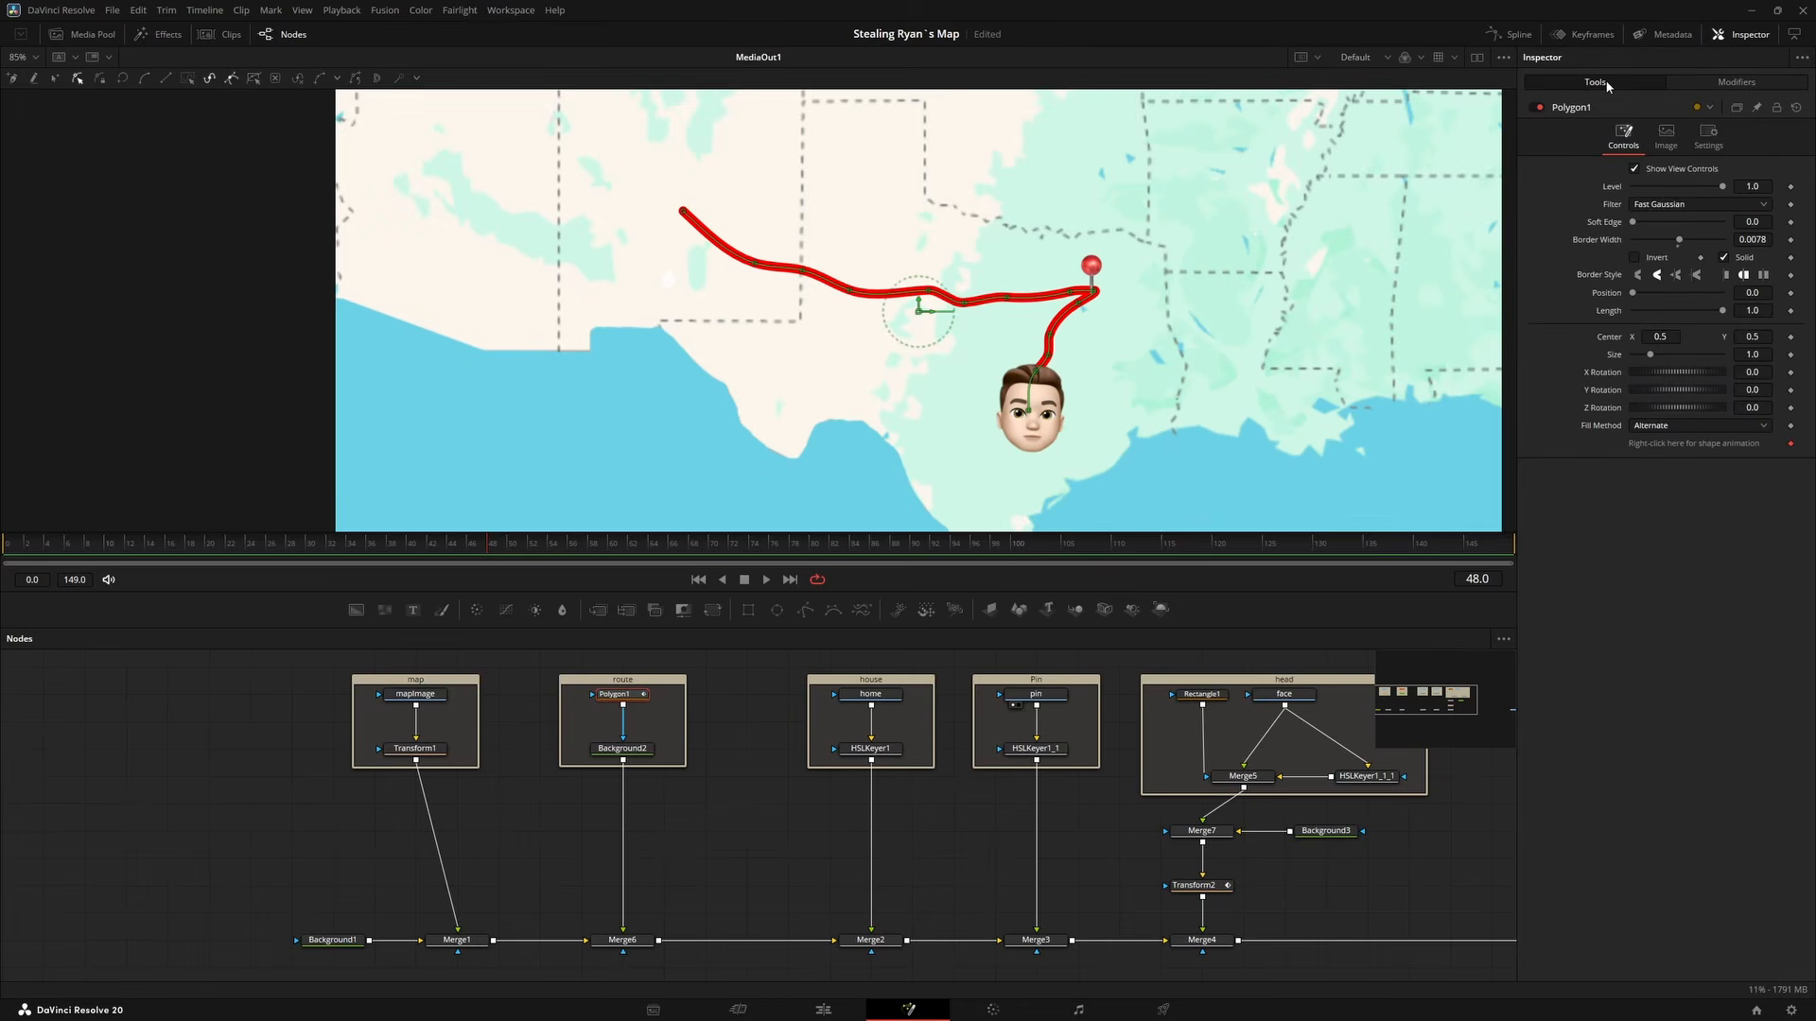
drag(1721, 311, 1678, 312)
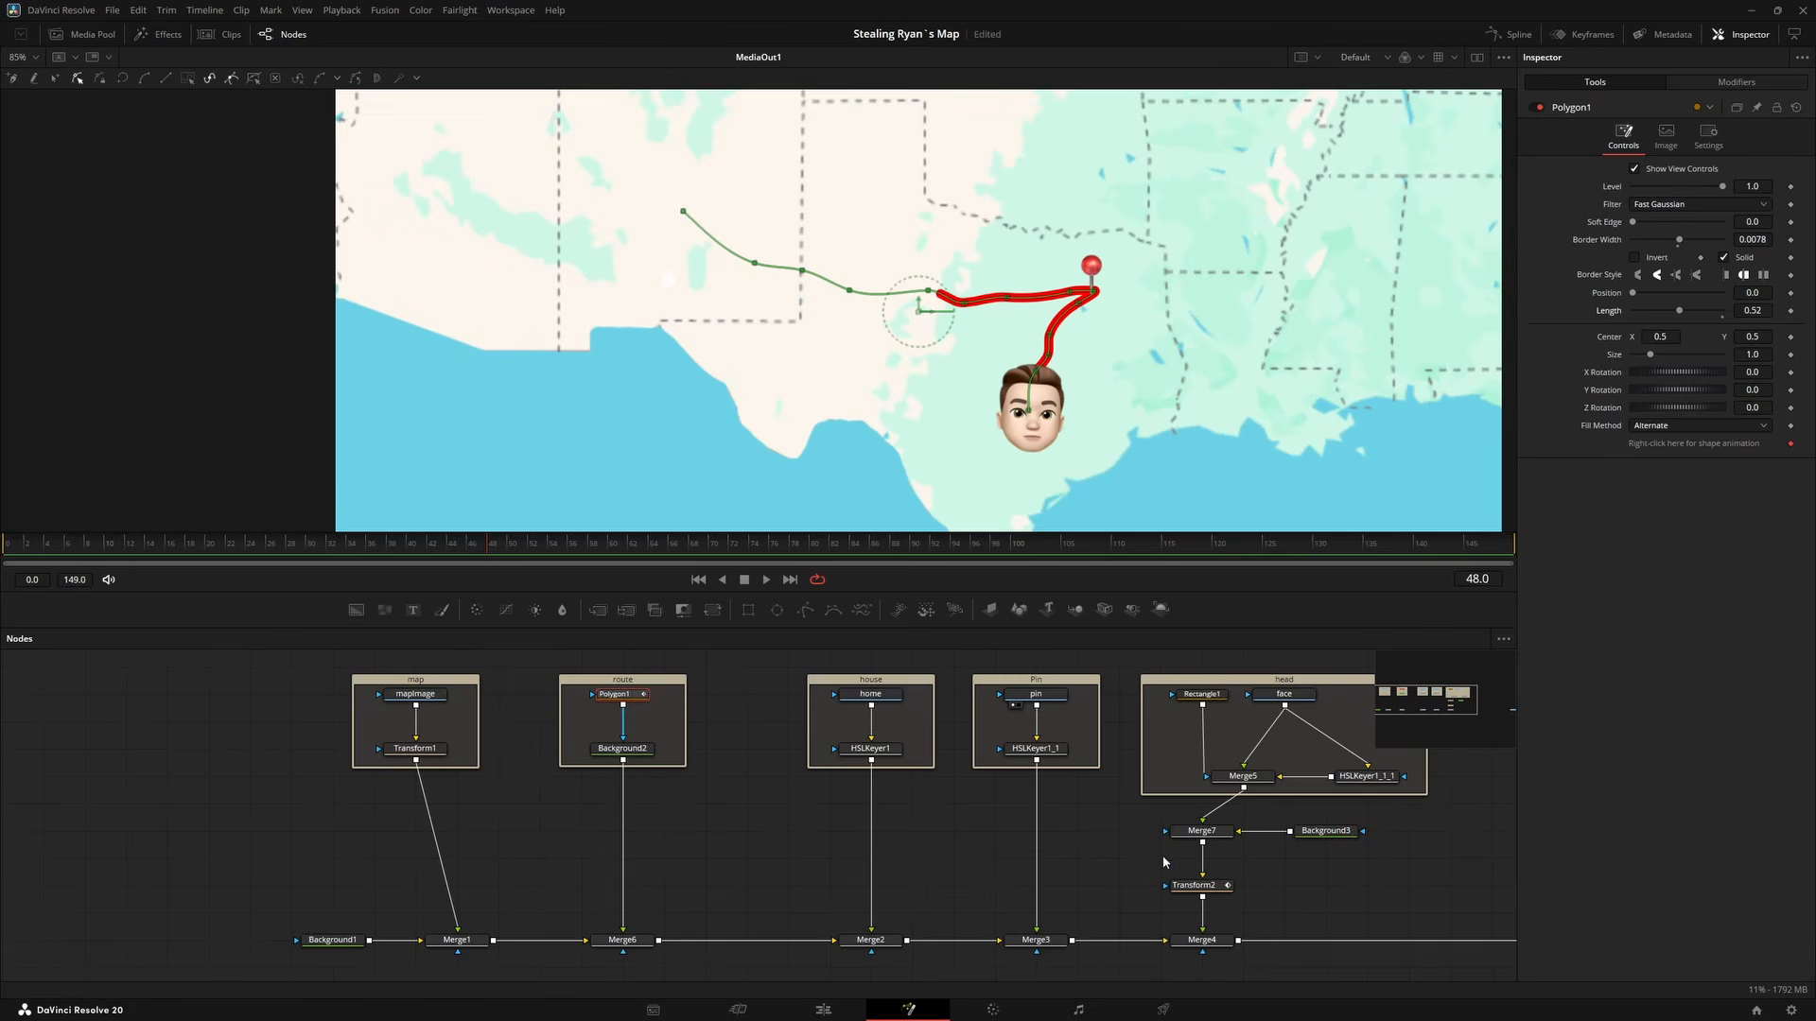
Add the expression Polygon1.WriteLength to the Displacement of Transform2's Path1 modifier.
click(1199, 885)
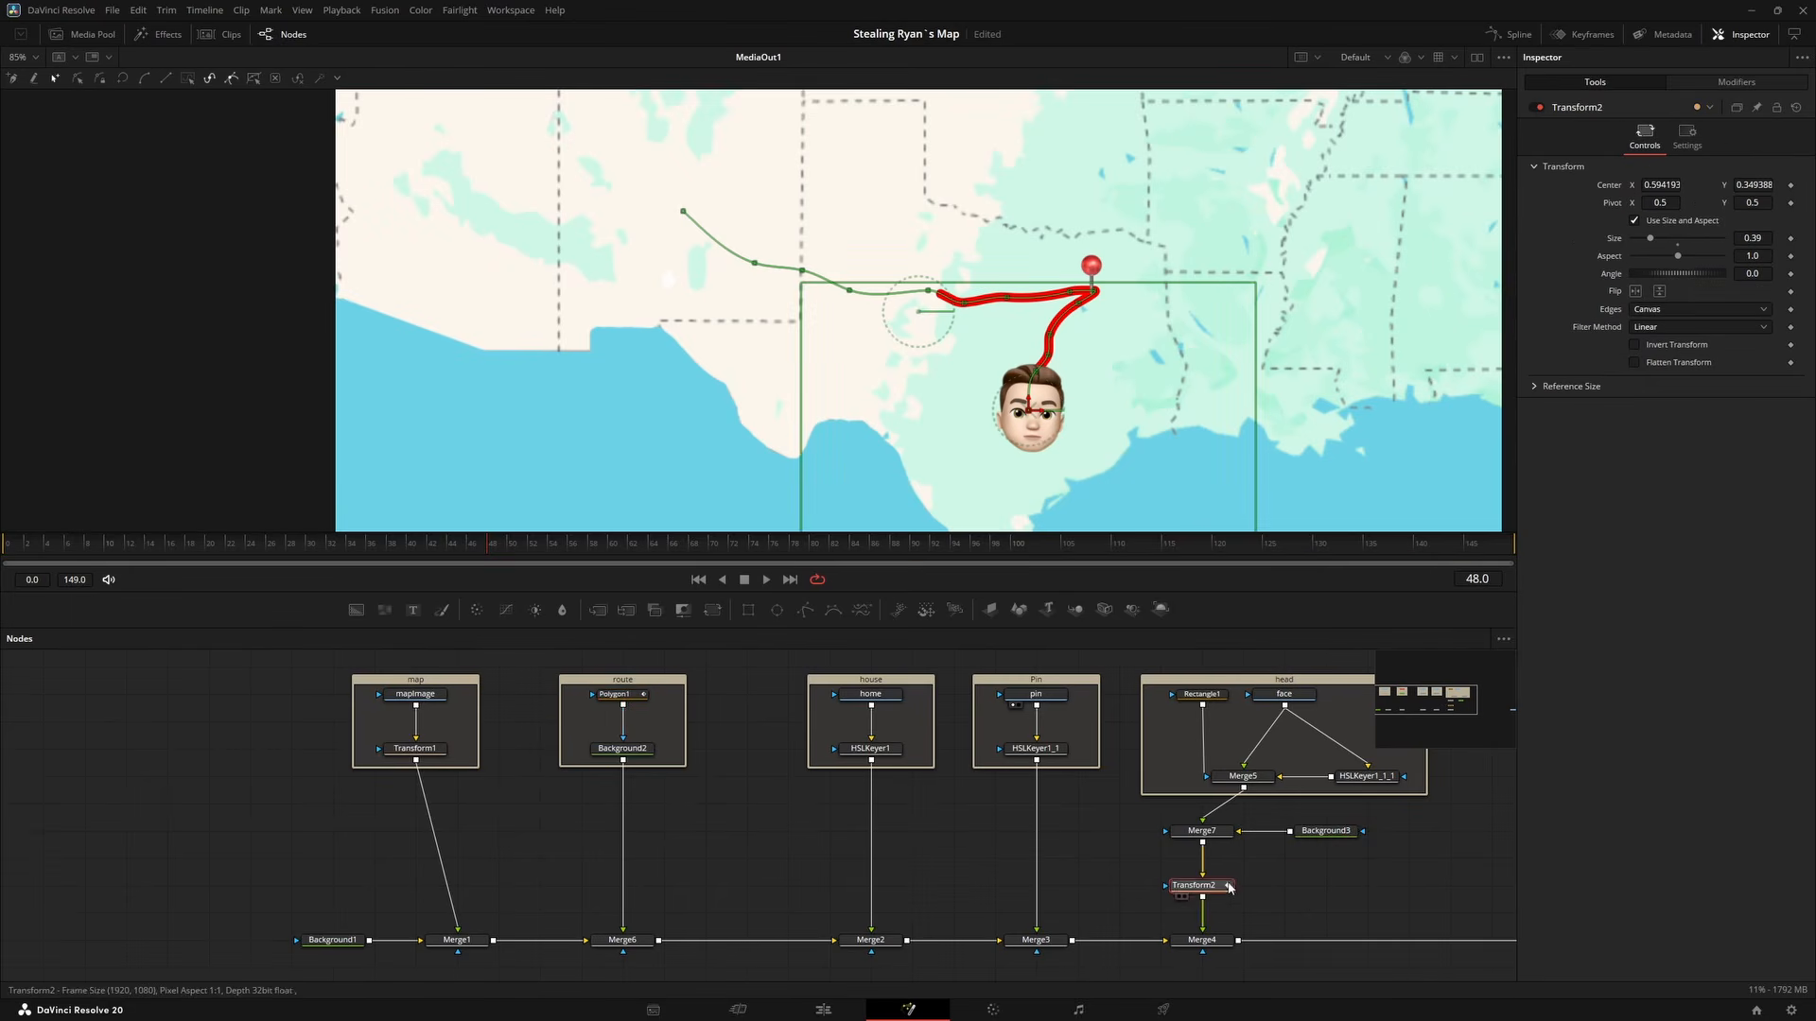
scroll(1173, 832, right, 5)
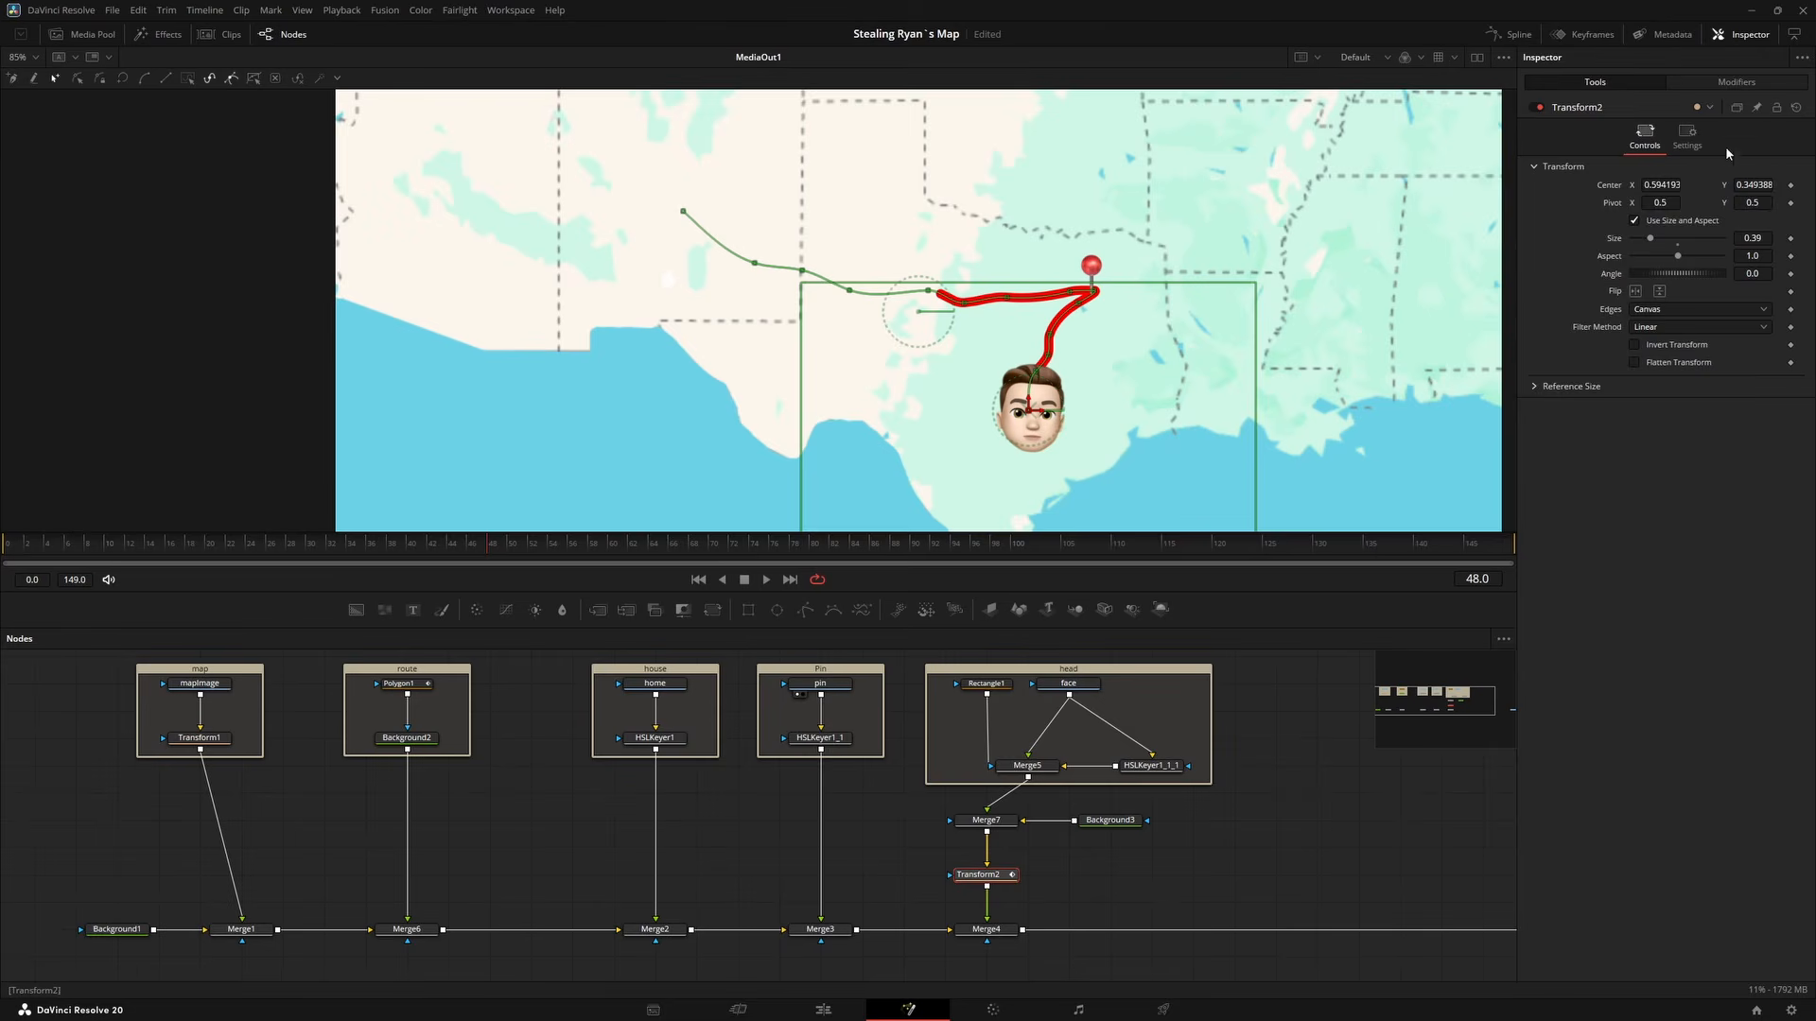
click(1736, 82)
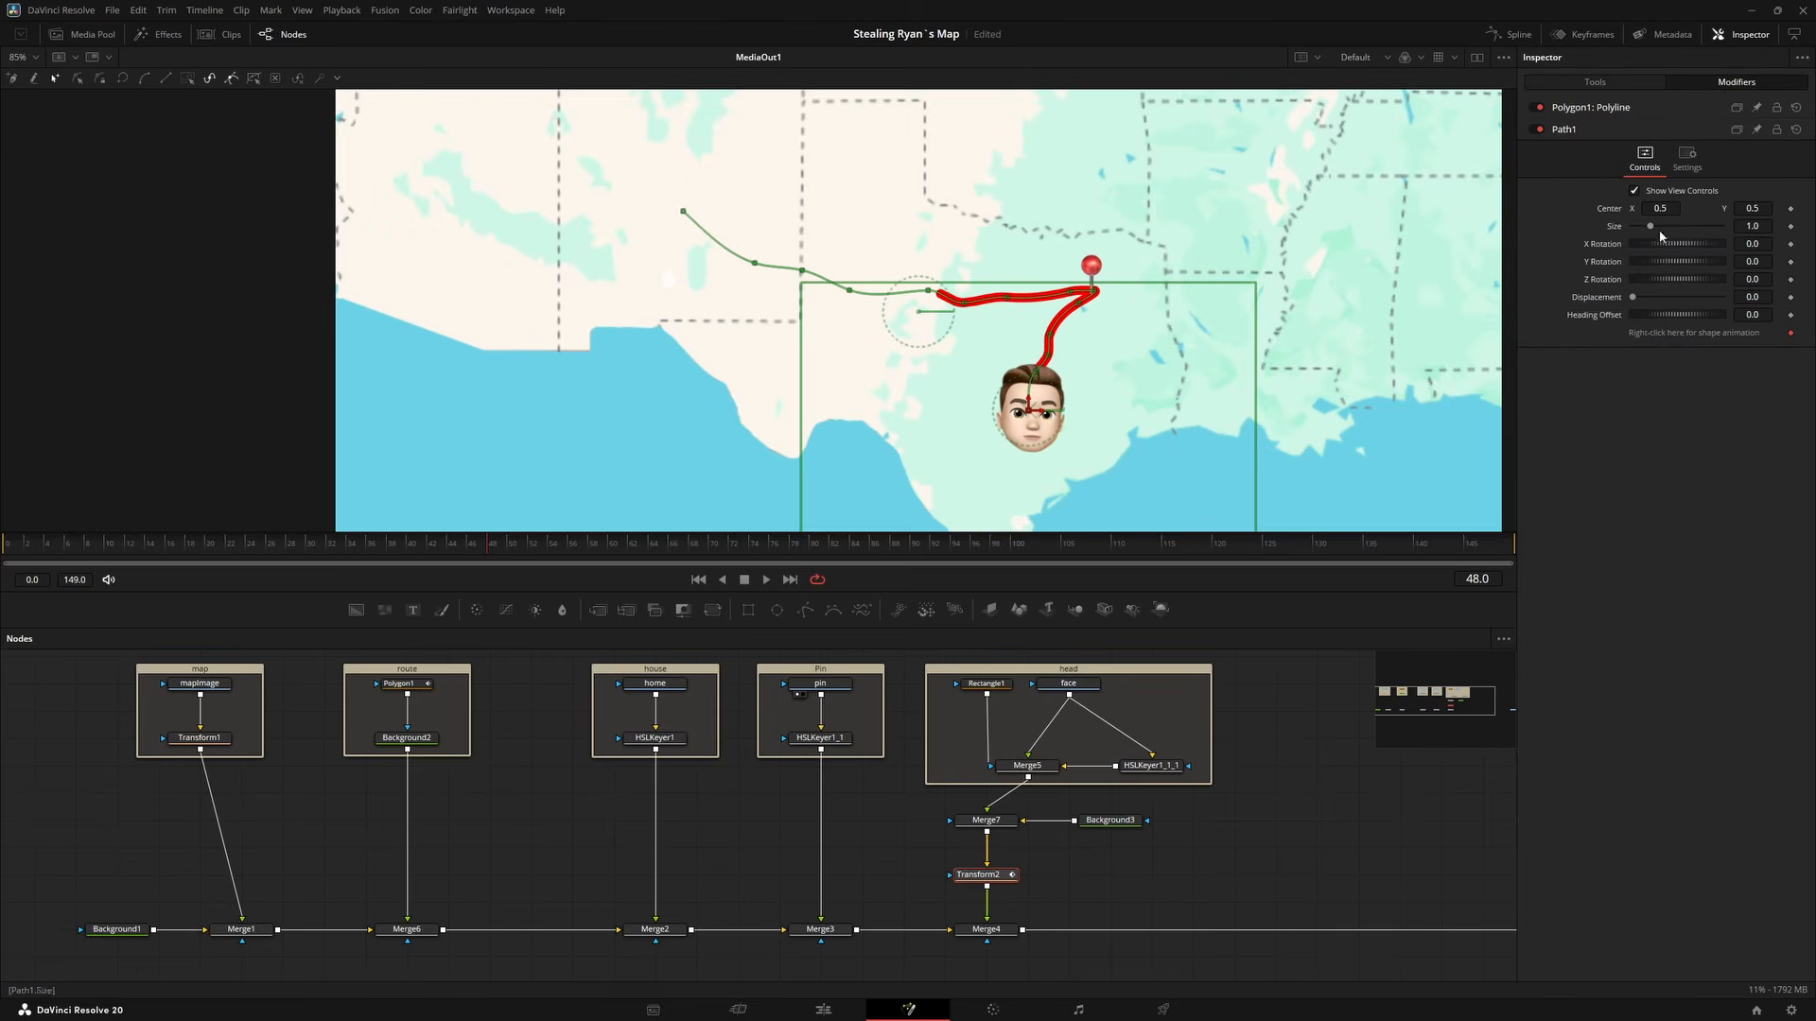
right_click(1596, 303)
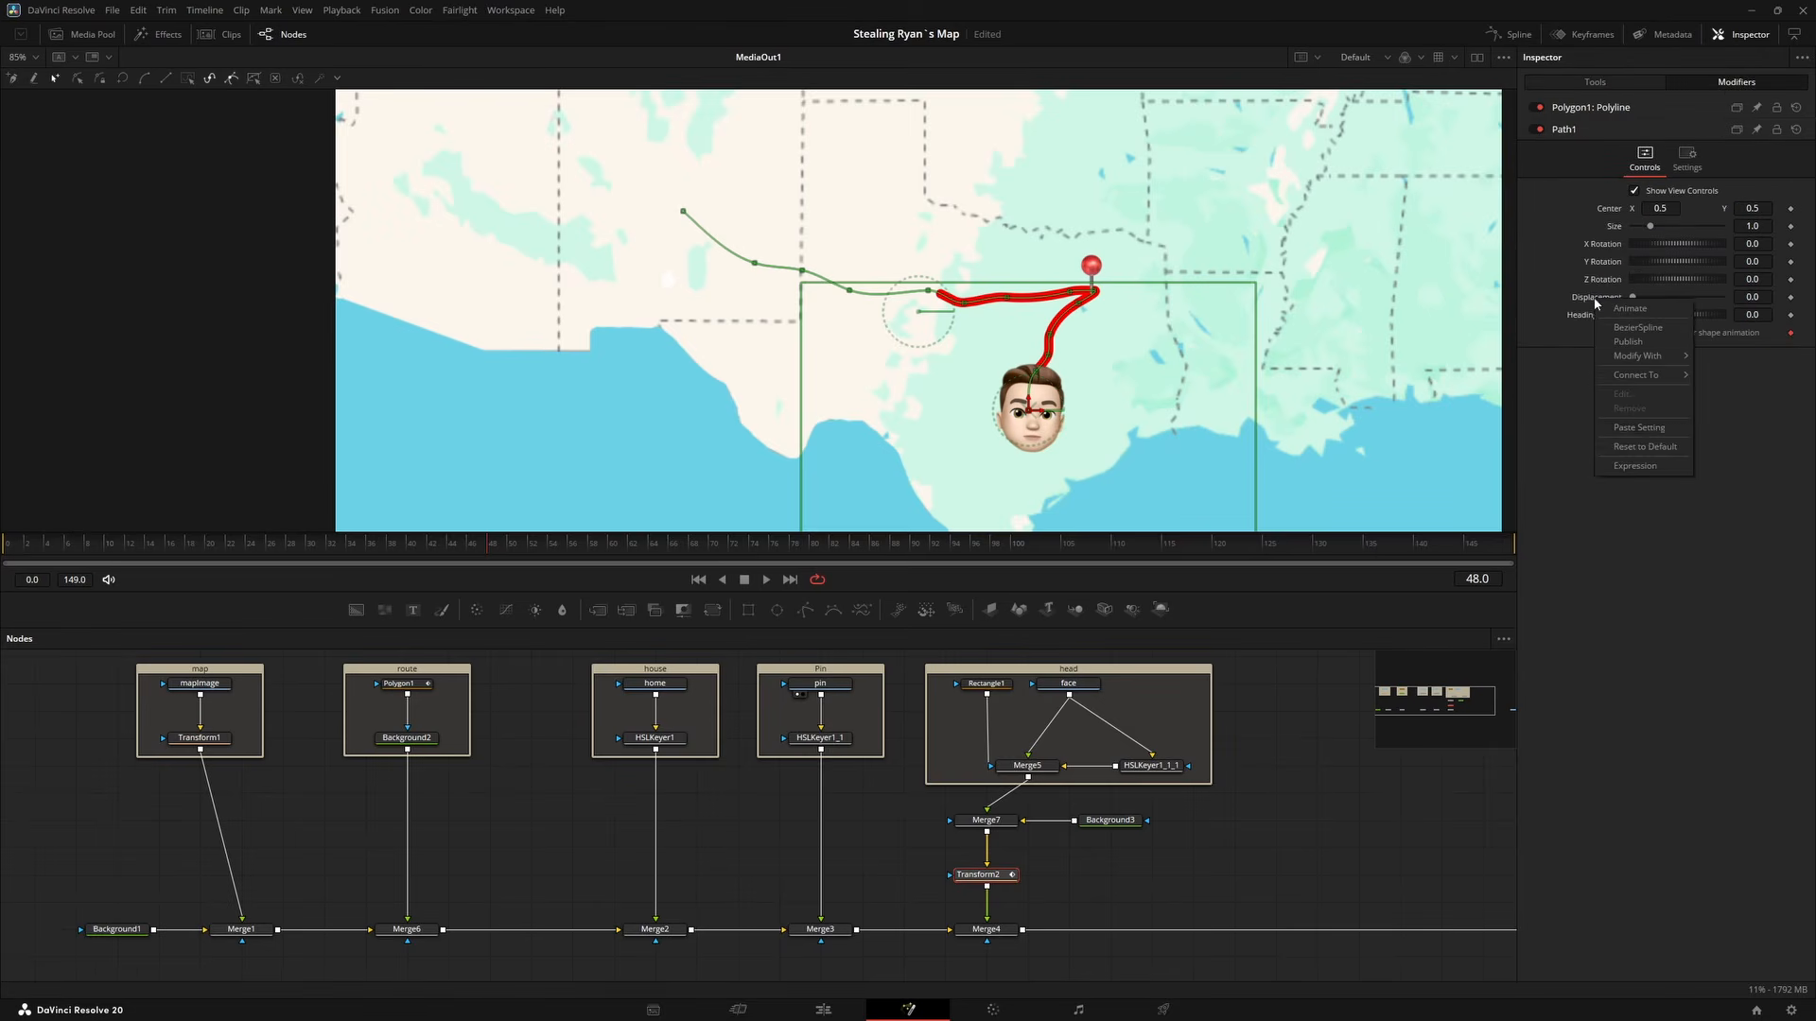
click(1652, 467)
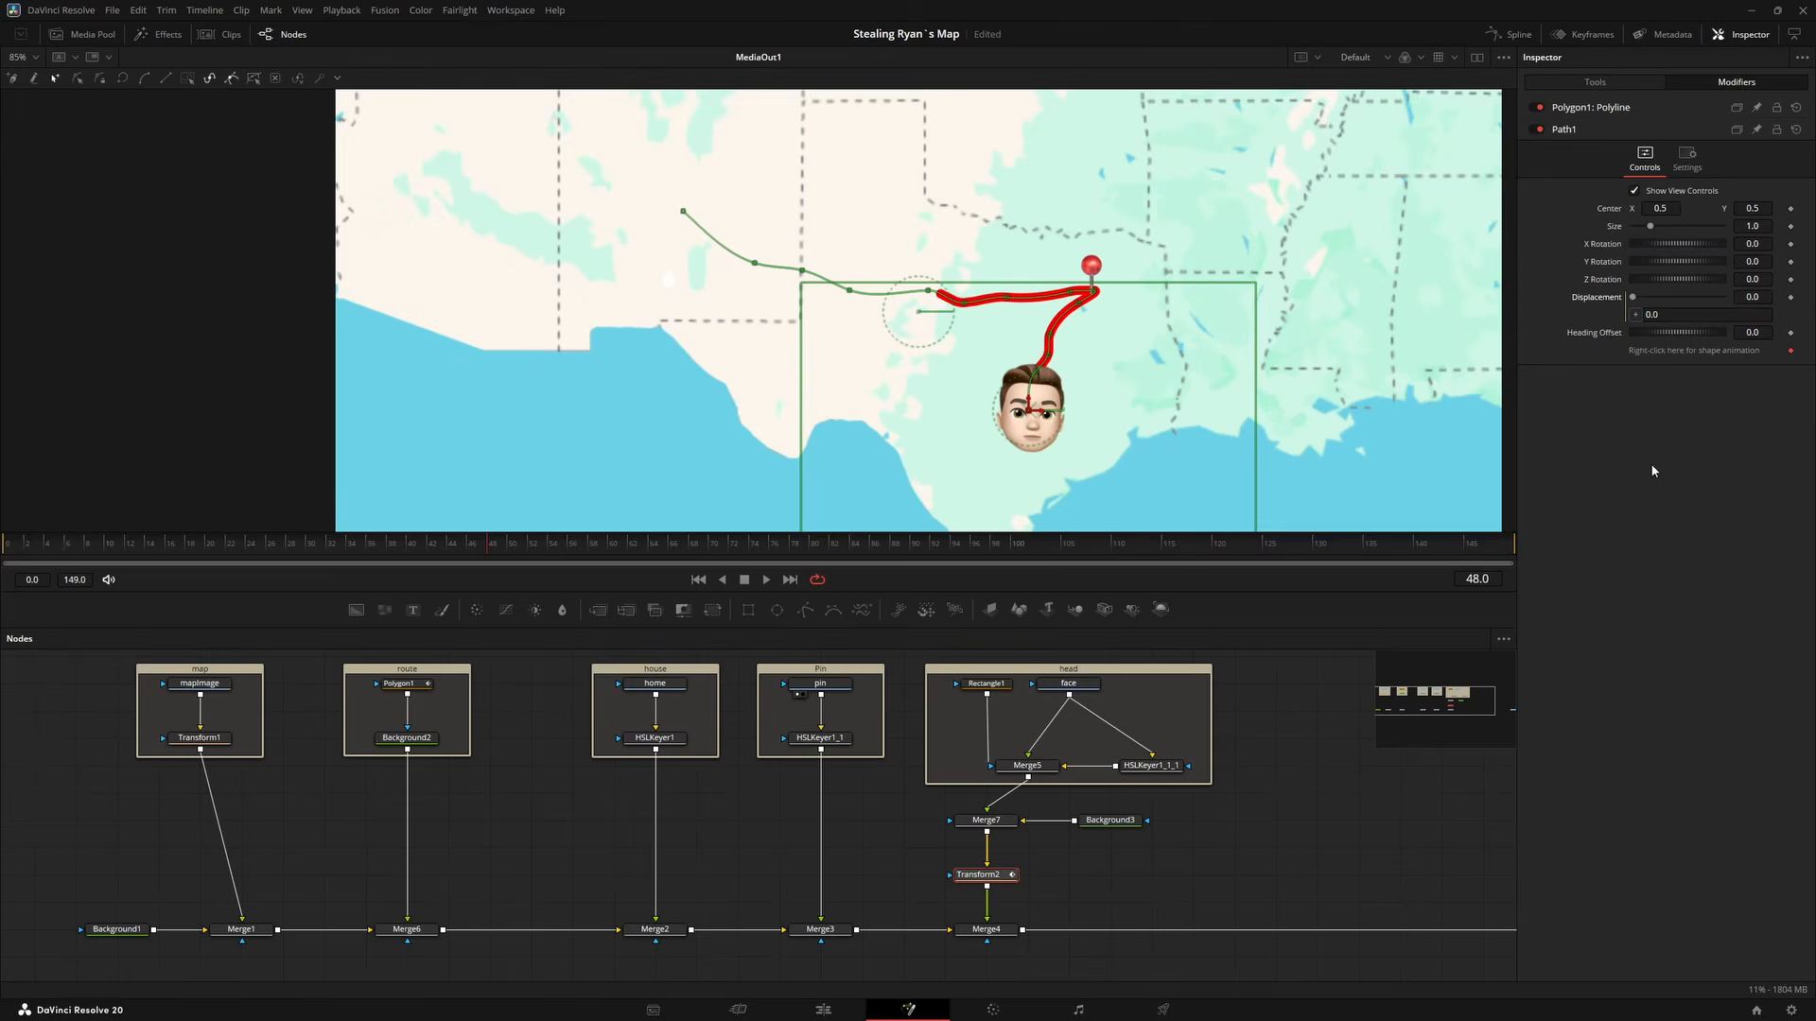
click(1654, 314)
key(BackSpace)
key(BackSpace)
key(BackSpace)
key(BackSpace)
key(BackSpace)
key(BackSpace)
key(BackSpace)
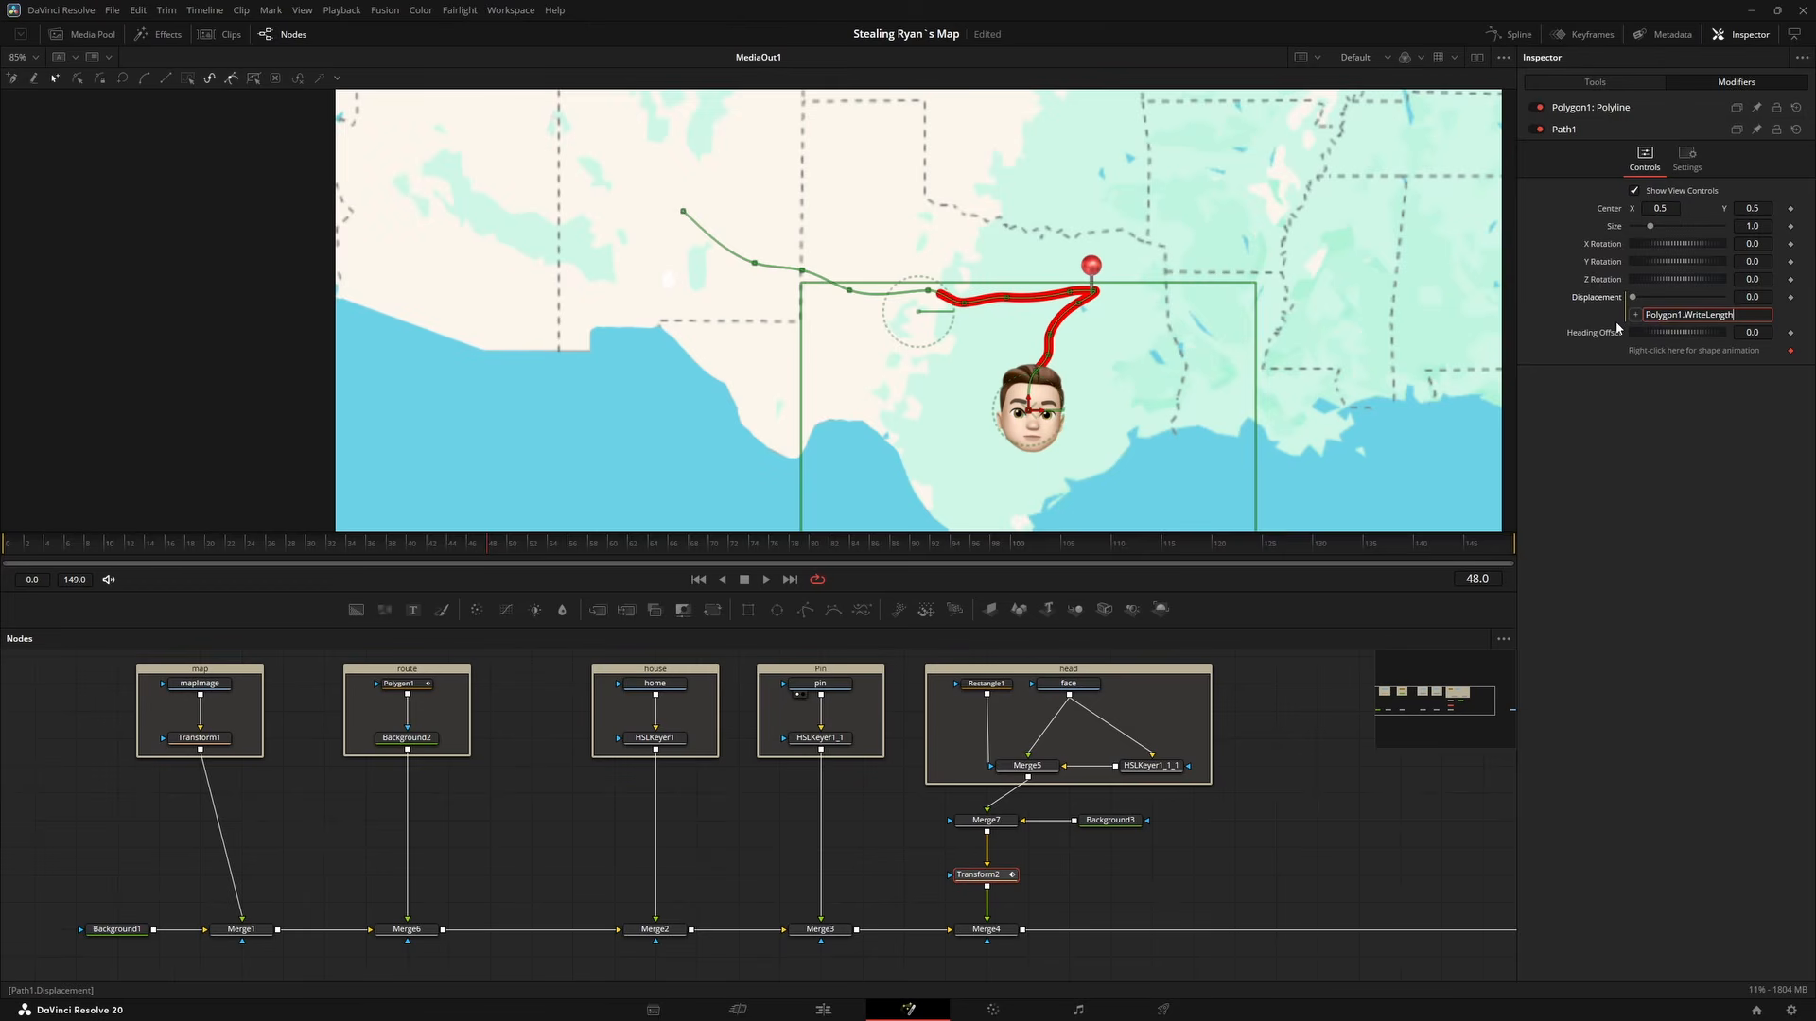
key(Tab)
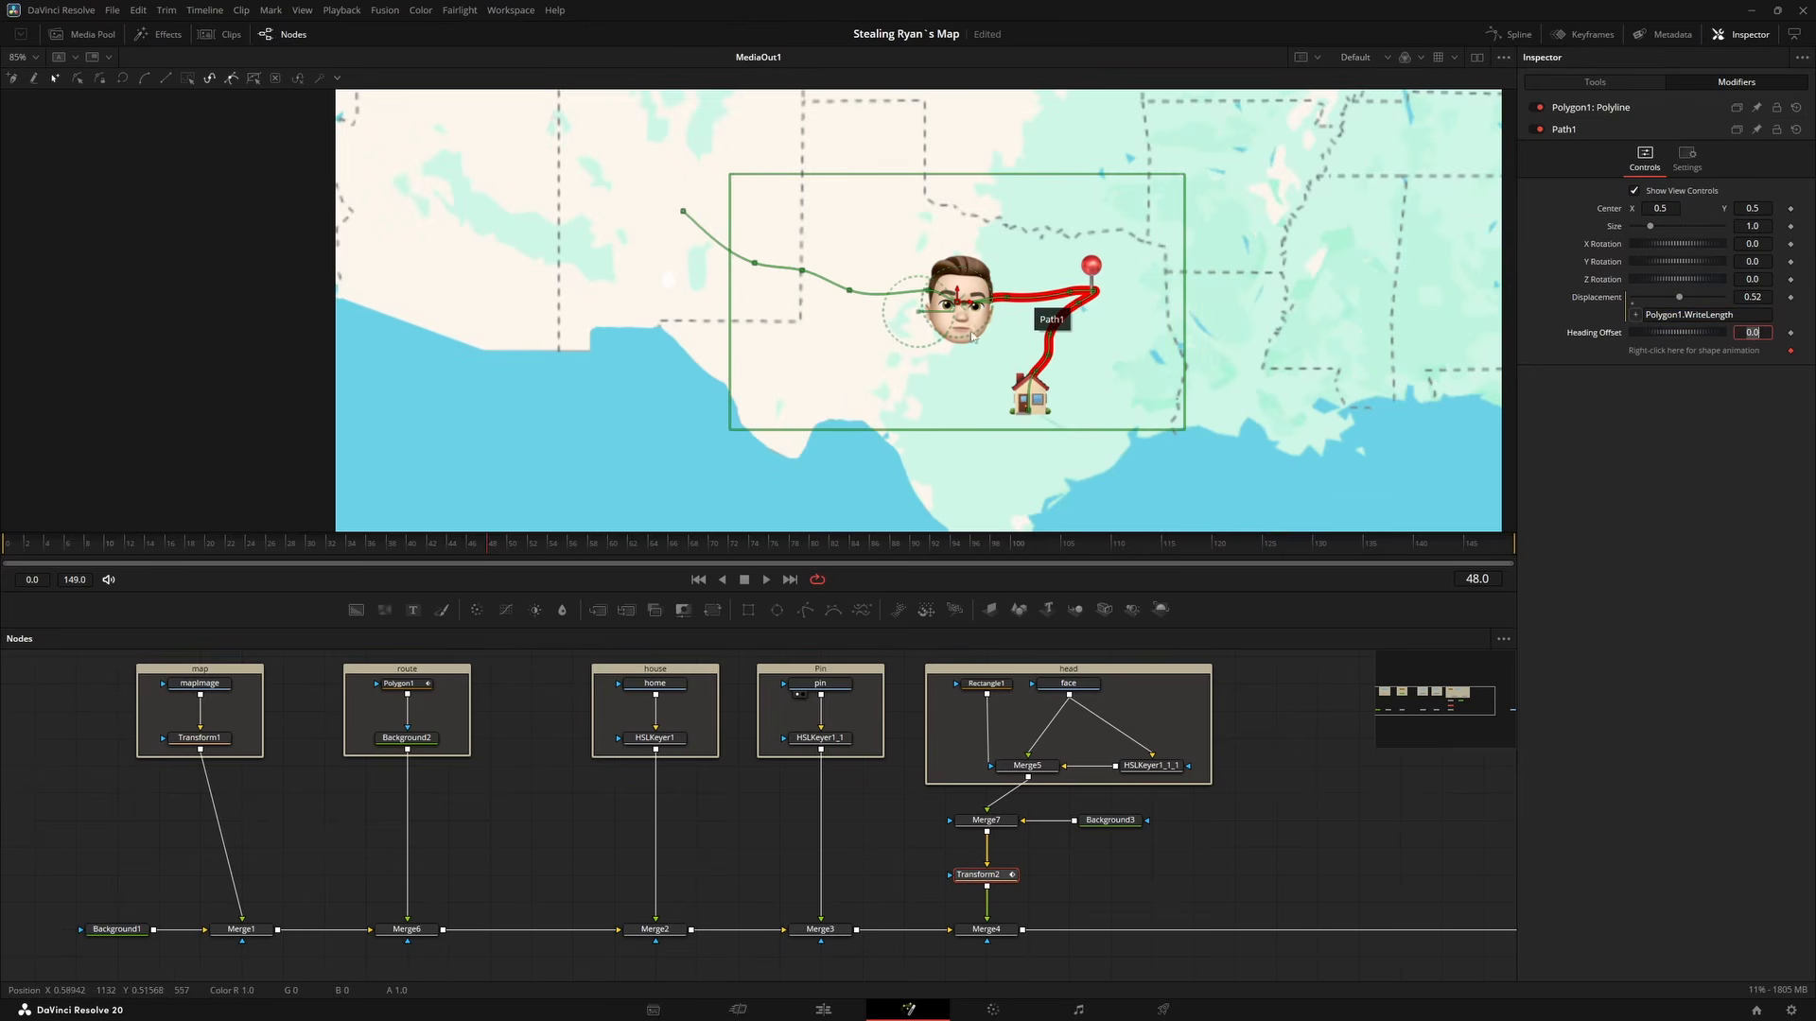
Test the linked face movement by reducing Polygon1's Length to about 0.323.
click(398, 683)
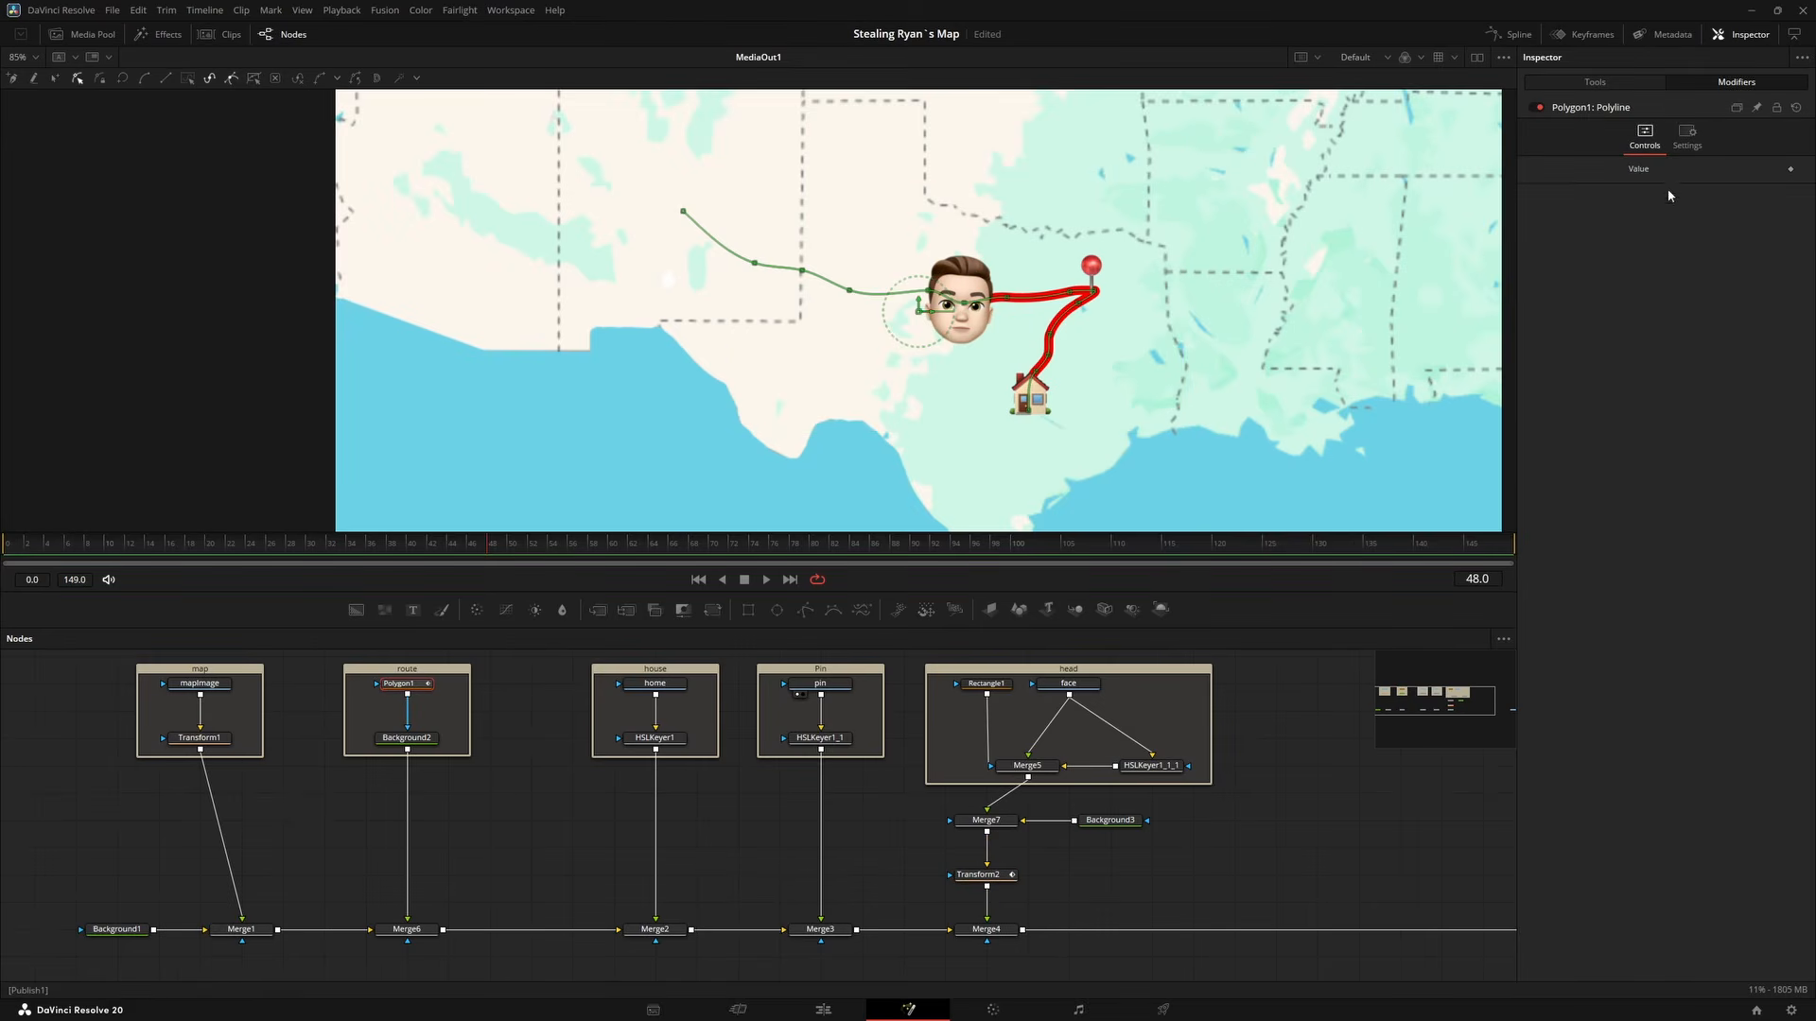
click(1631, 79)
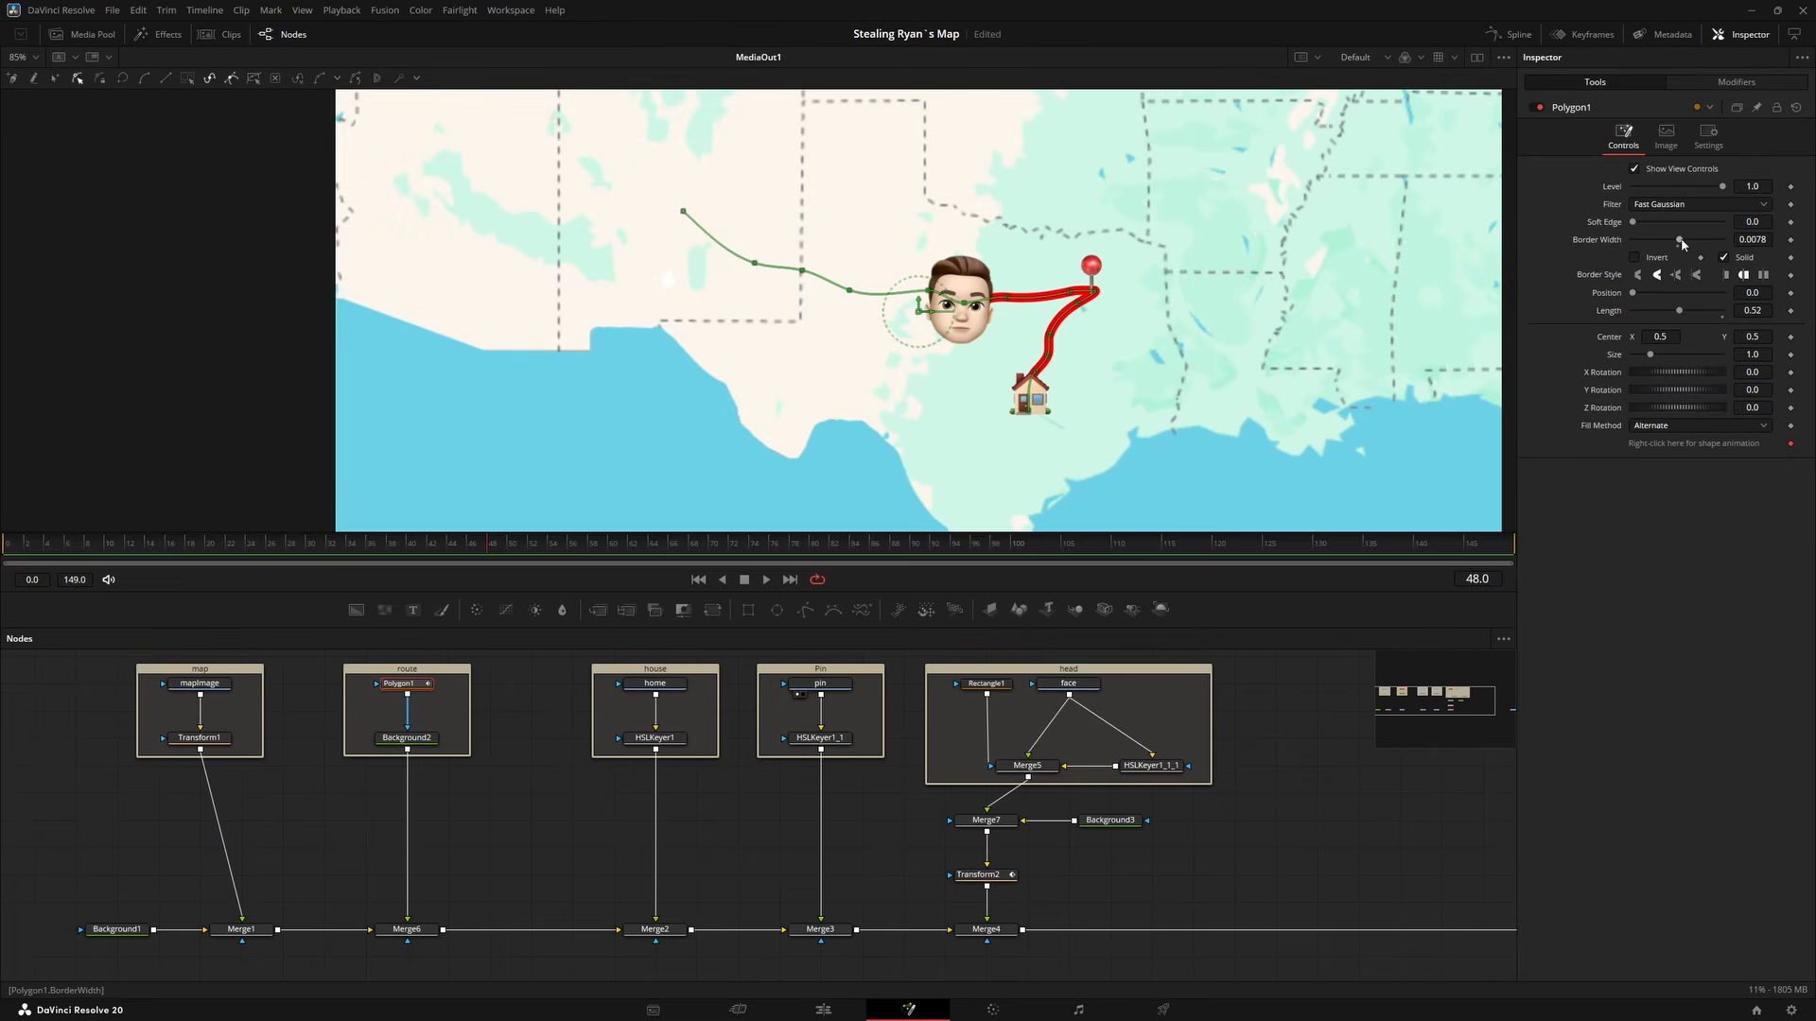
mouse_move(1678, 311)
mouse_down()
mouse_move(1732, 317)
mouse_move(1643, 312)
mouse_move(1662, 312)
mouse_up()
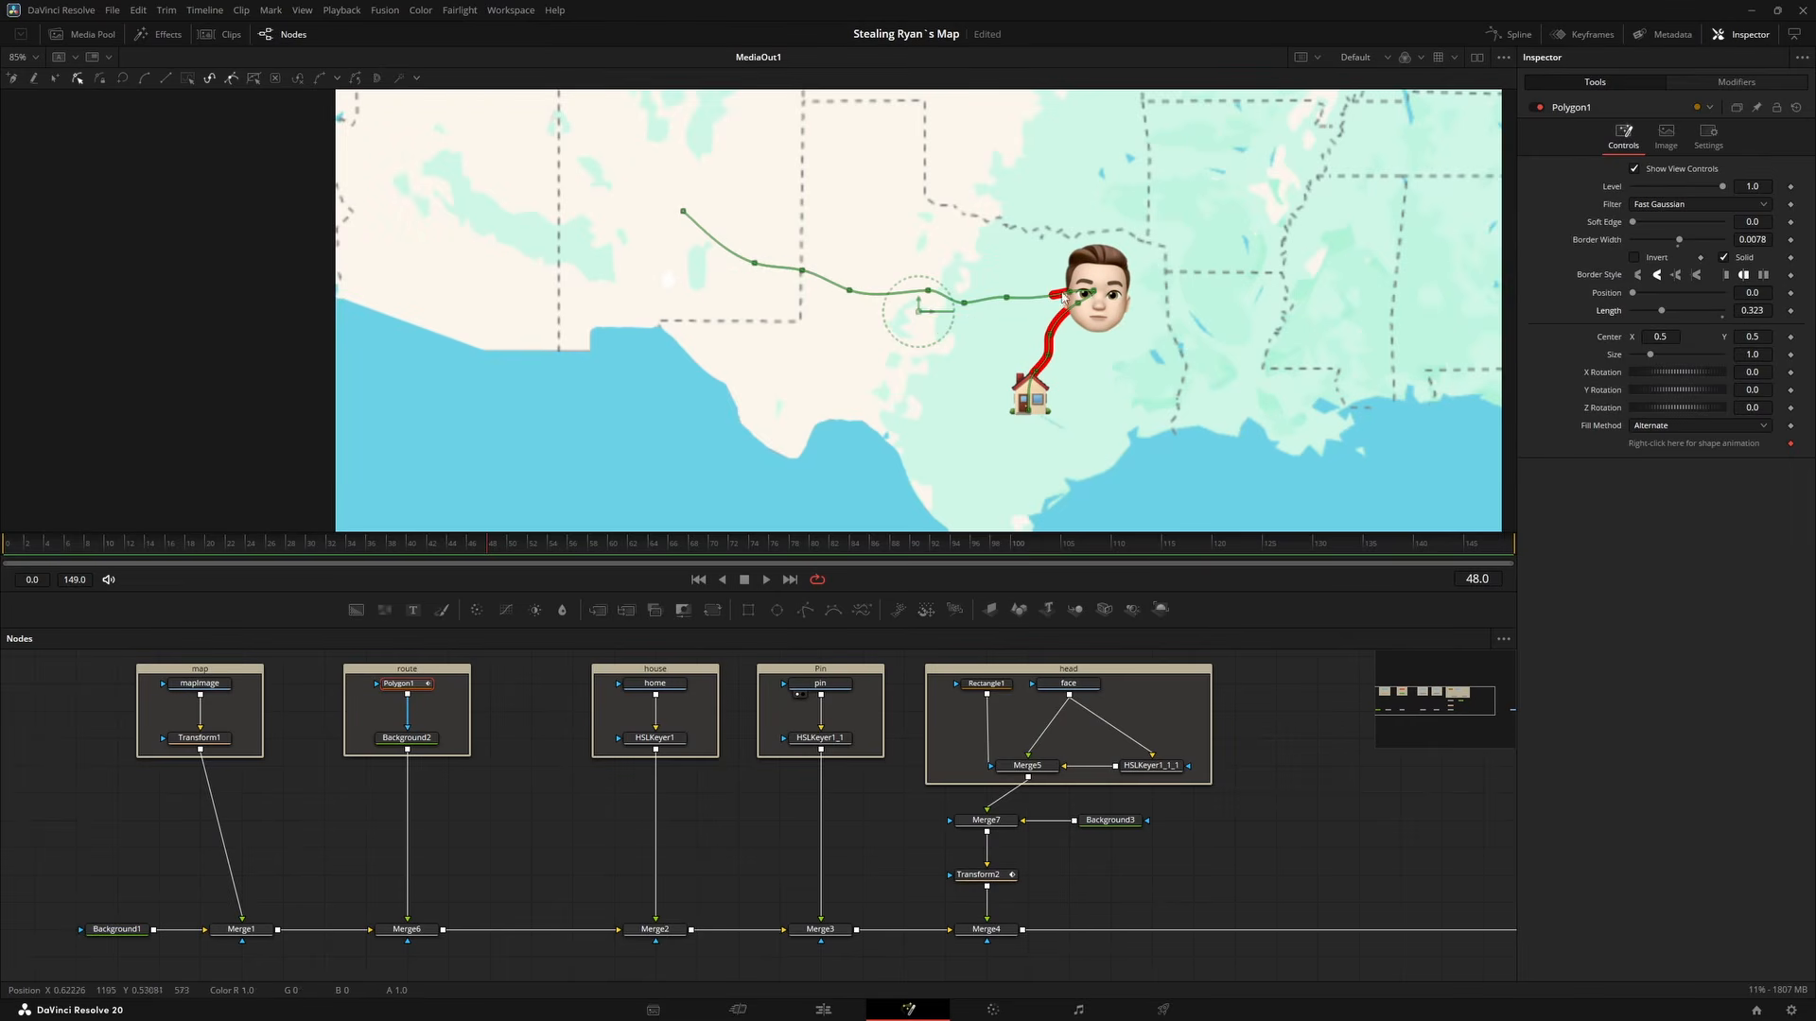
scroll(1101, 322, up, 2)
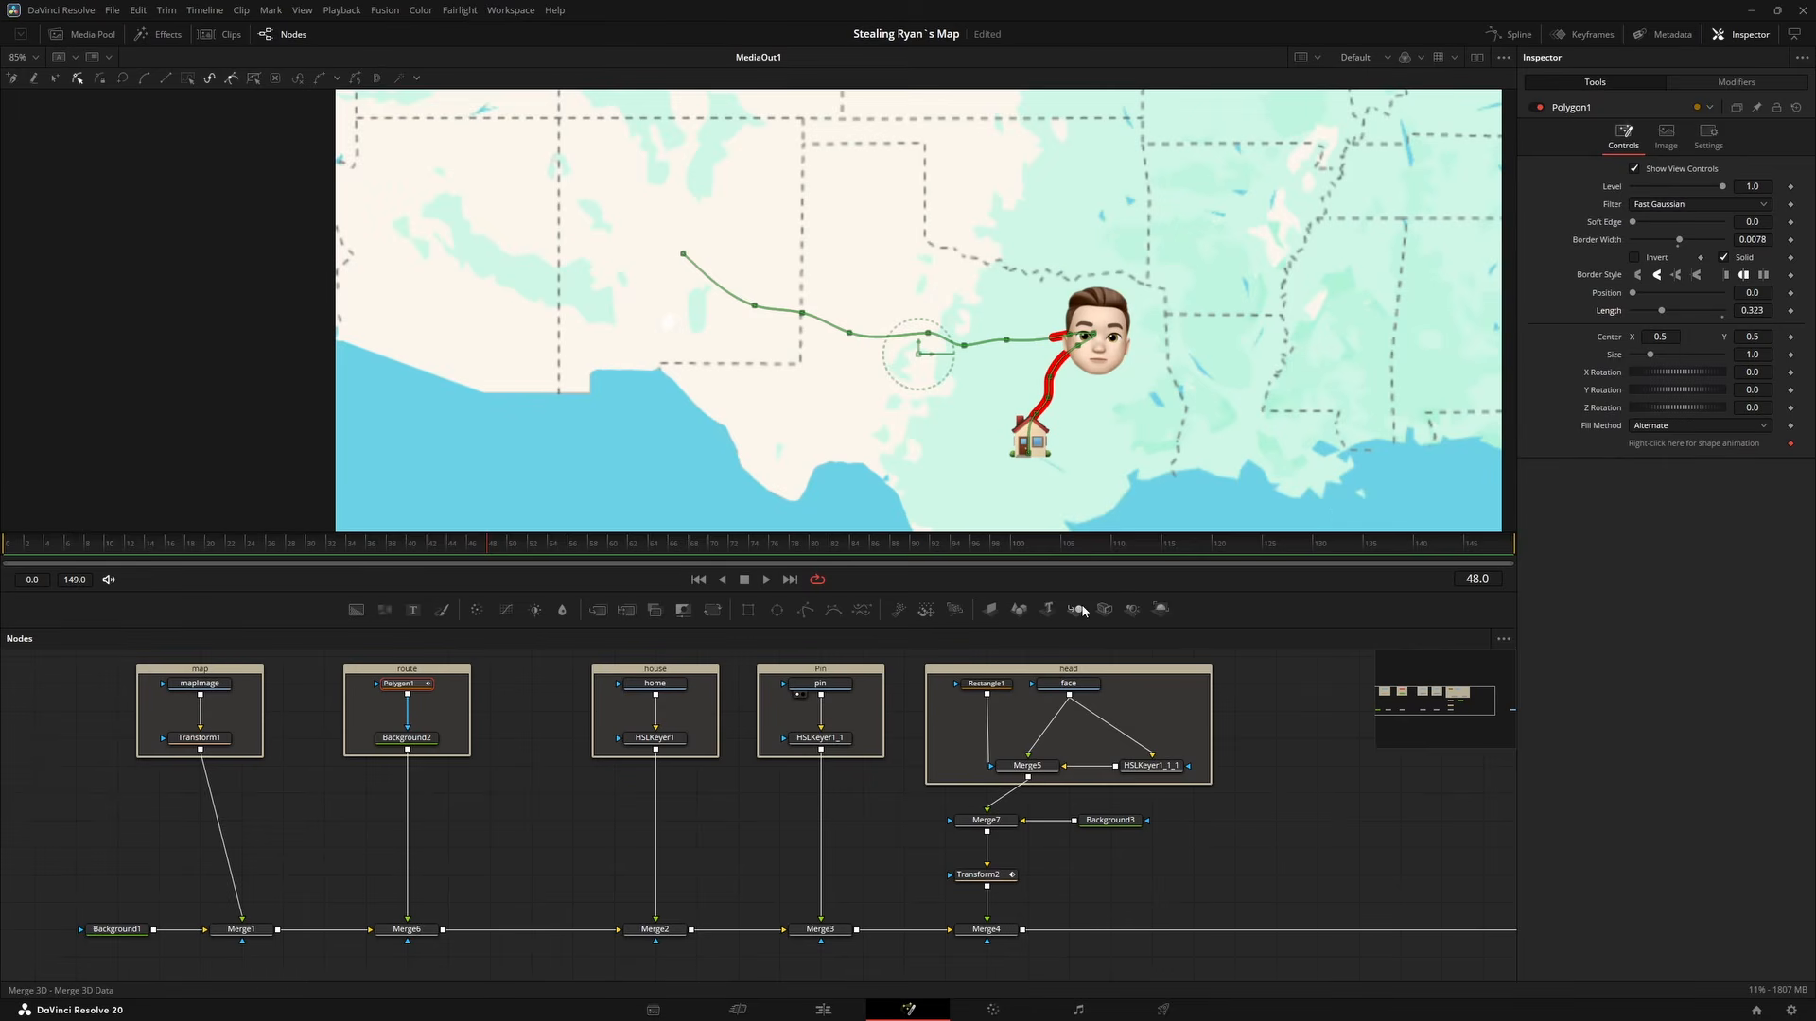
Offset the face along the route by changing Path1's Displacement expression to Polygon1.WriteLength + 0.02.
click(993, 880)
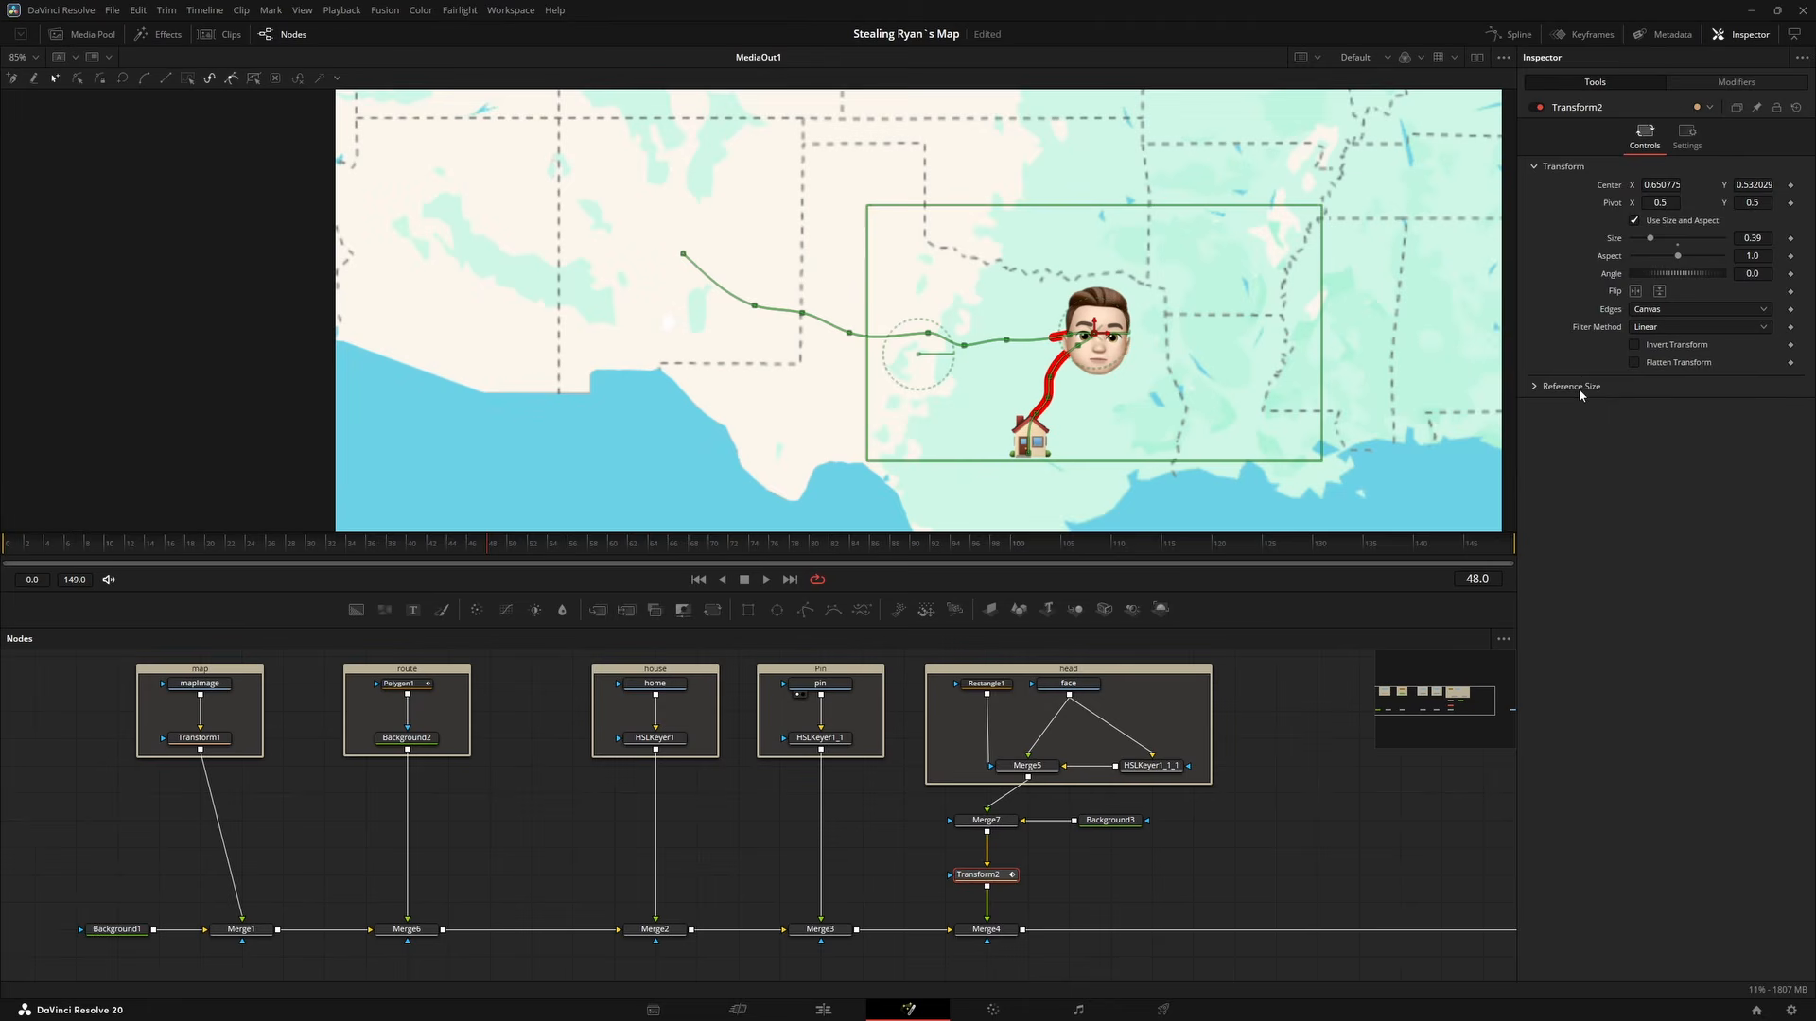
click(1708, 83)
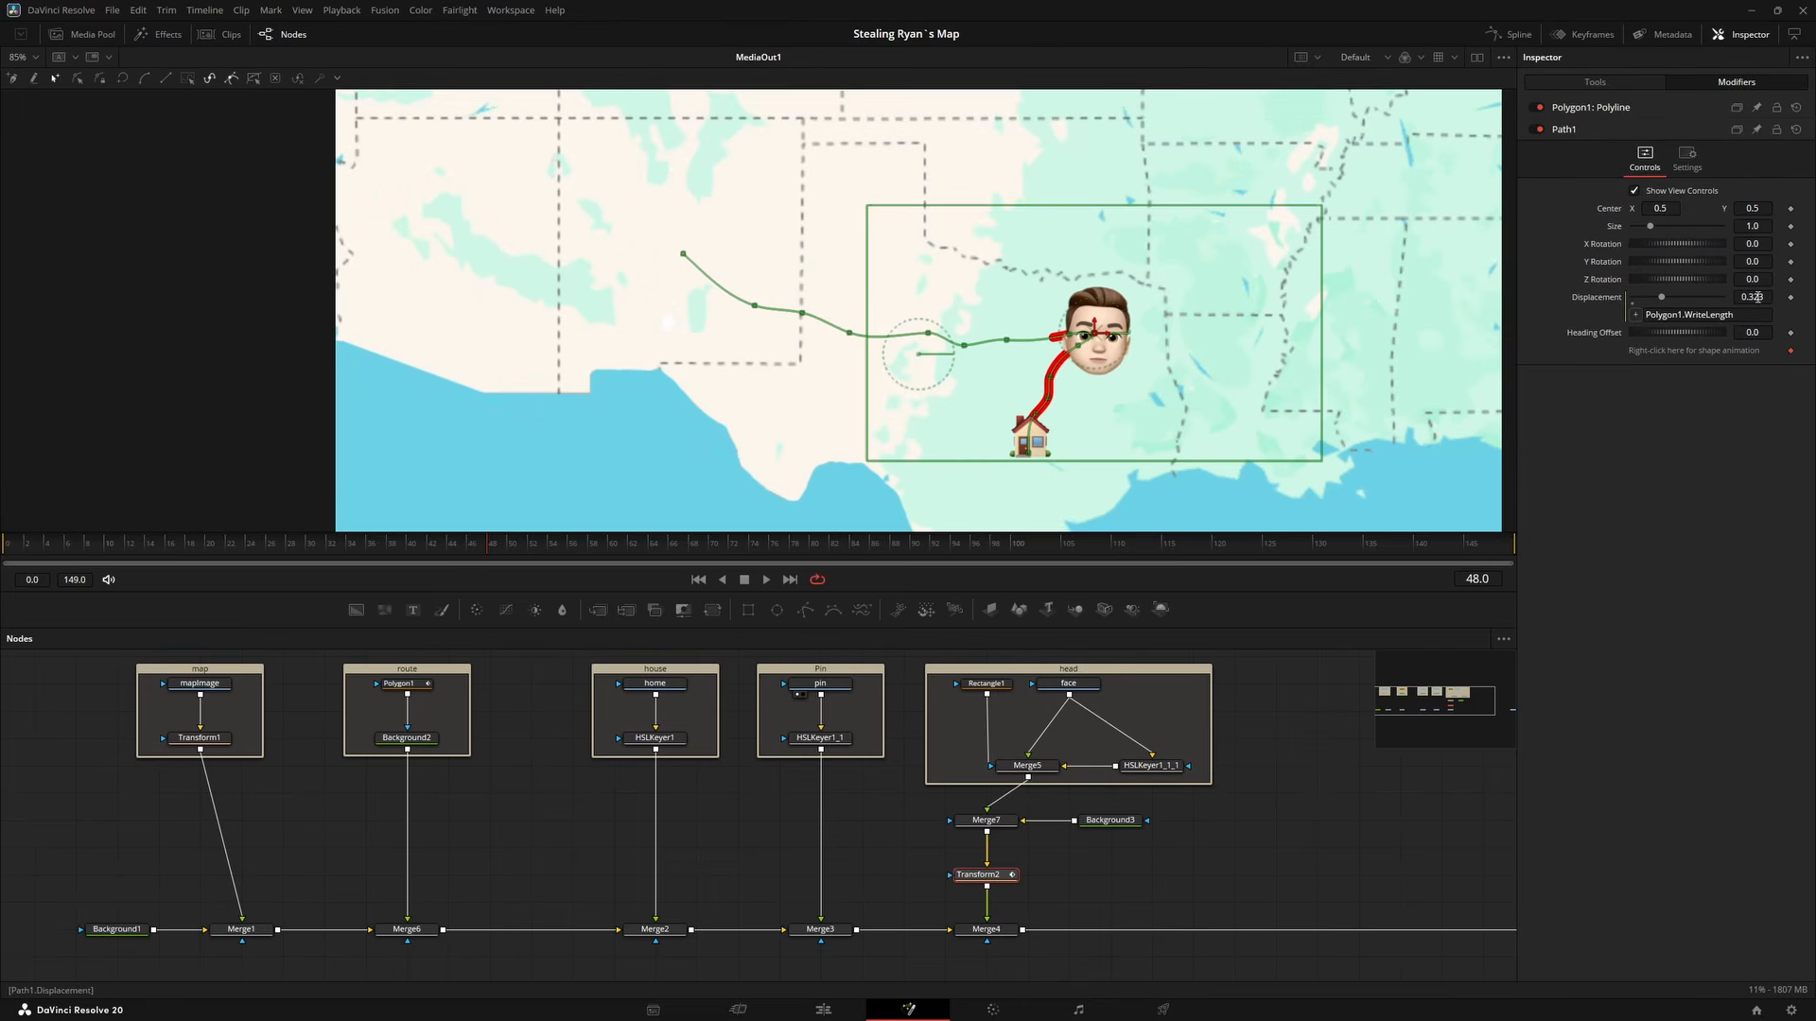
click(1671, 316)
text(+ 0.2)
key(Tab)
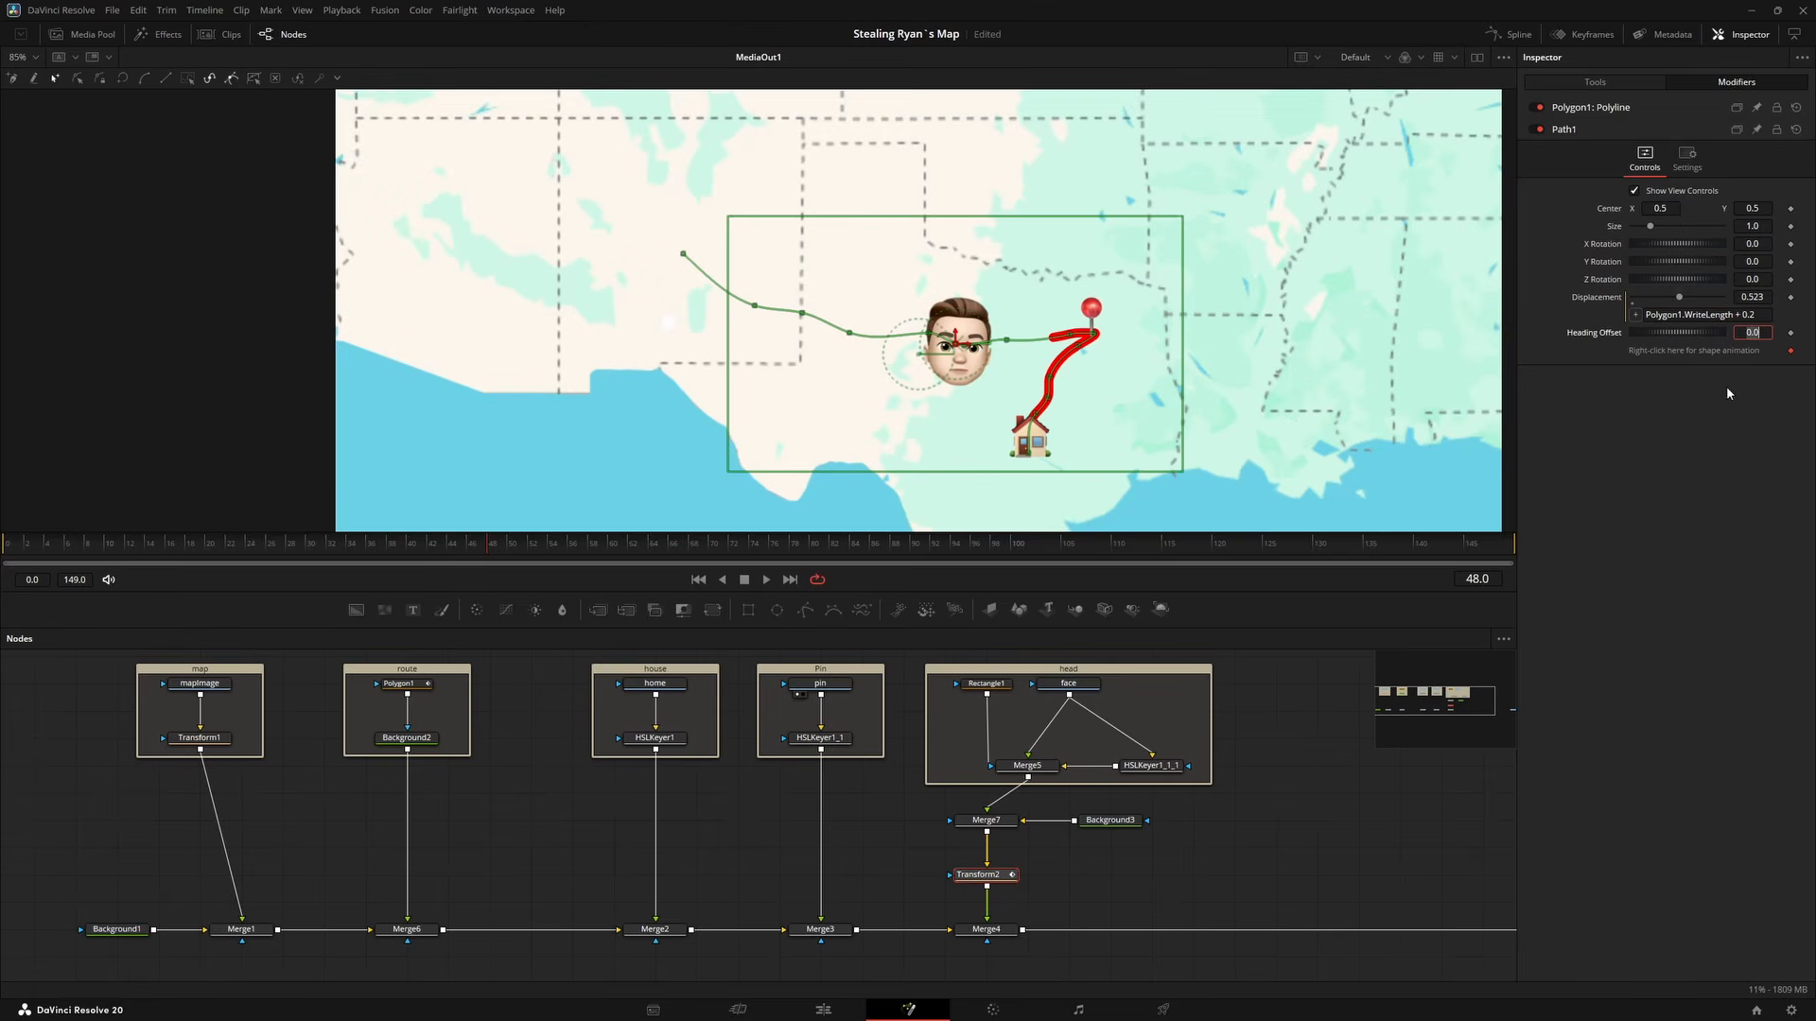
click(1755, 316)
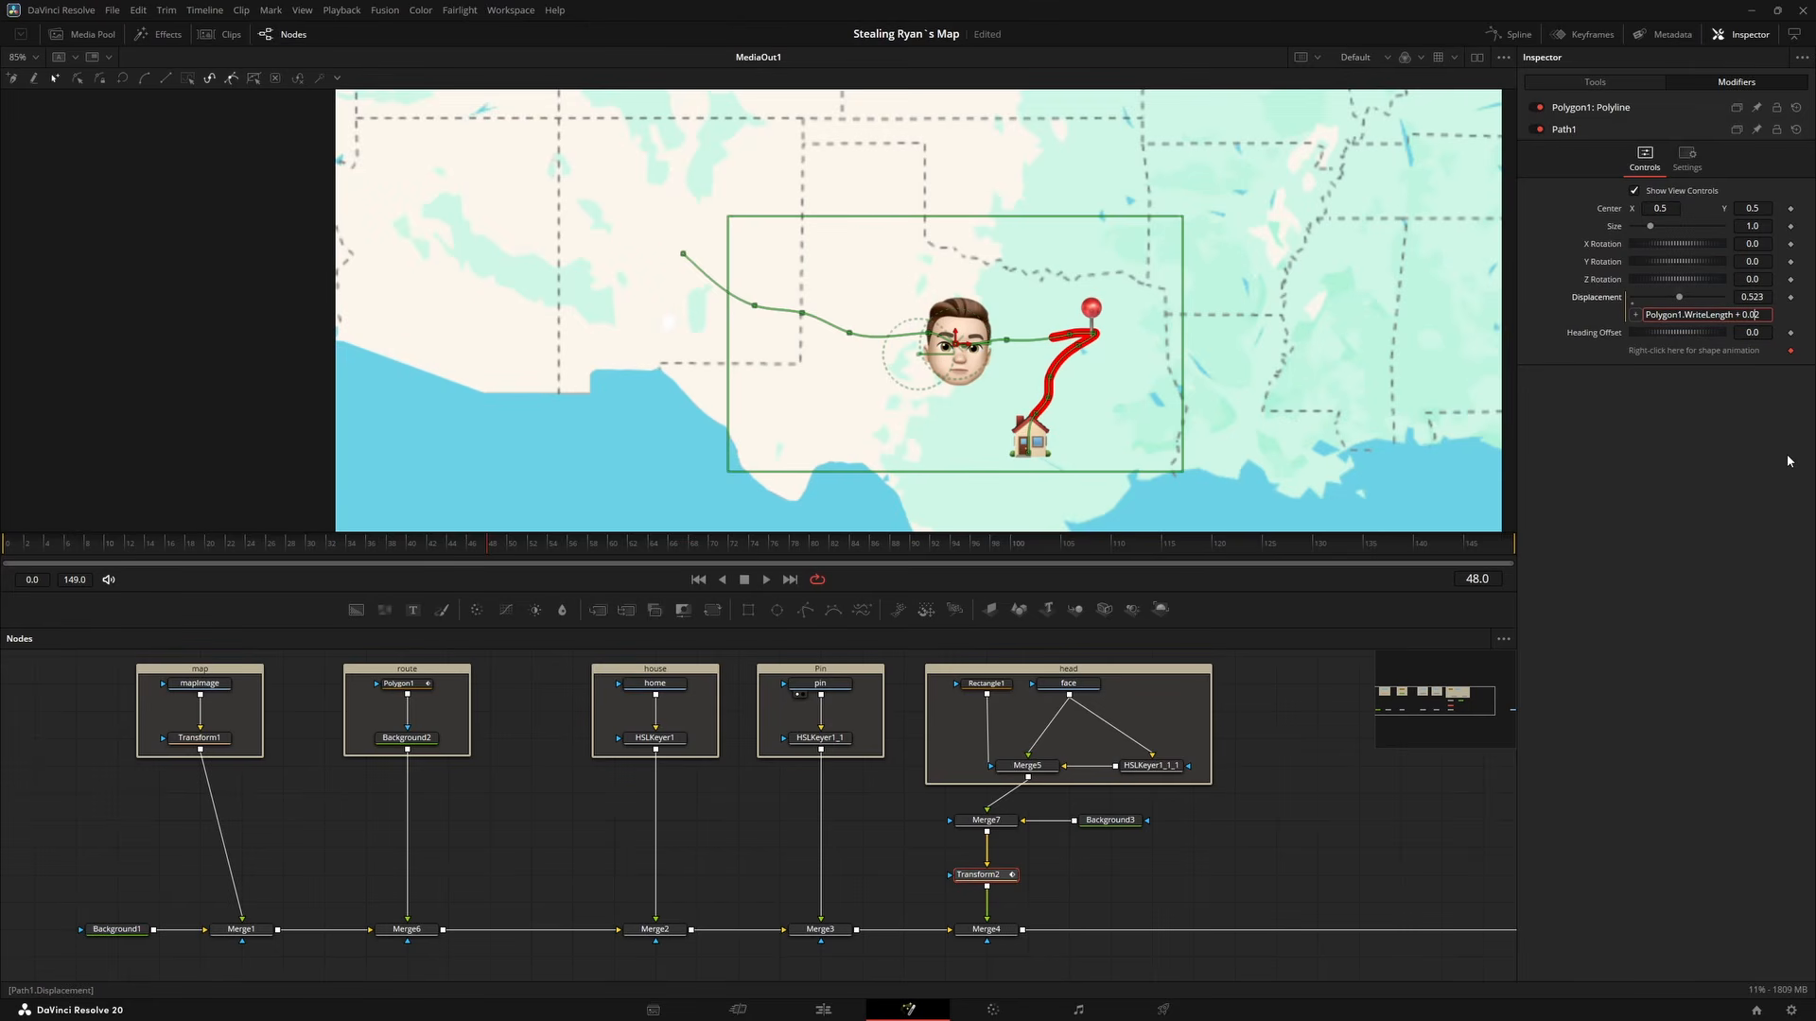
key(Tab)
click(1731, 598)
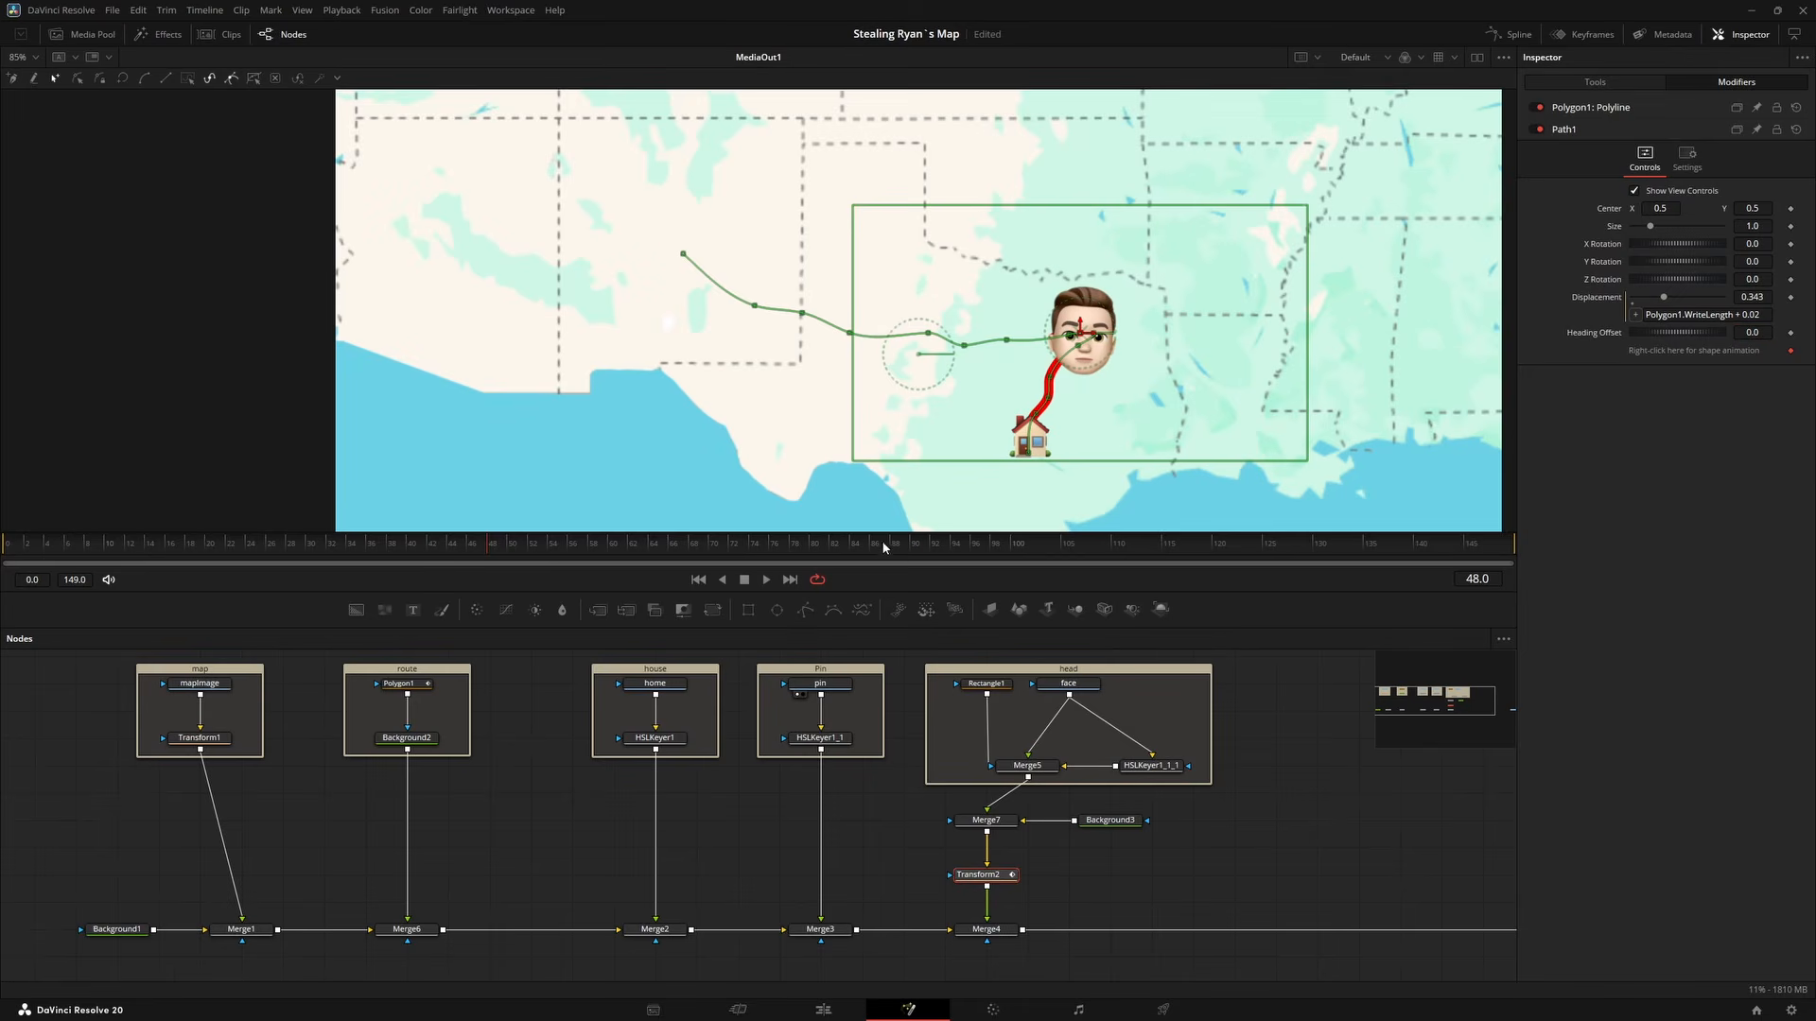
Extend Polygon1's Length to 1.0 and reduce the face by setting Transform2's Size to 0.27.
click(414, 686)
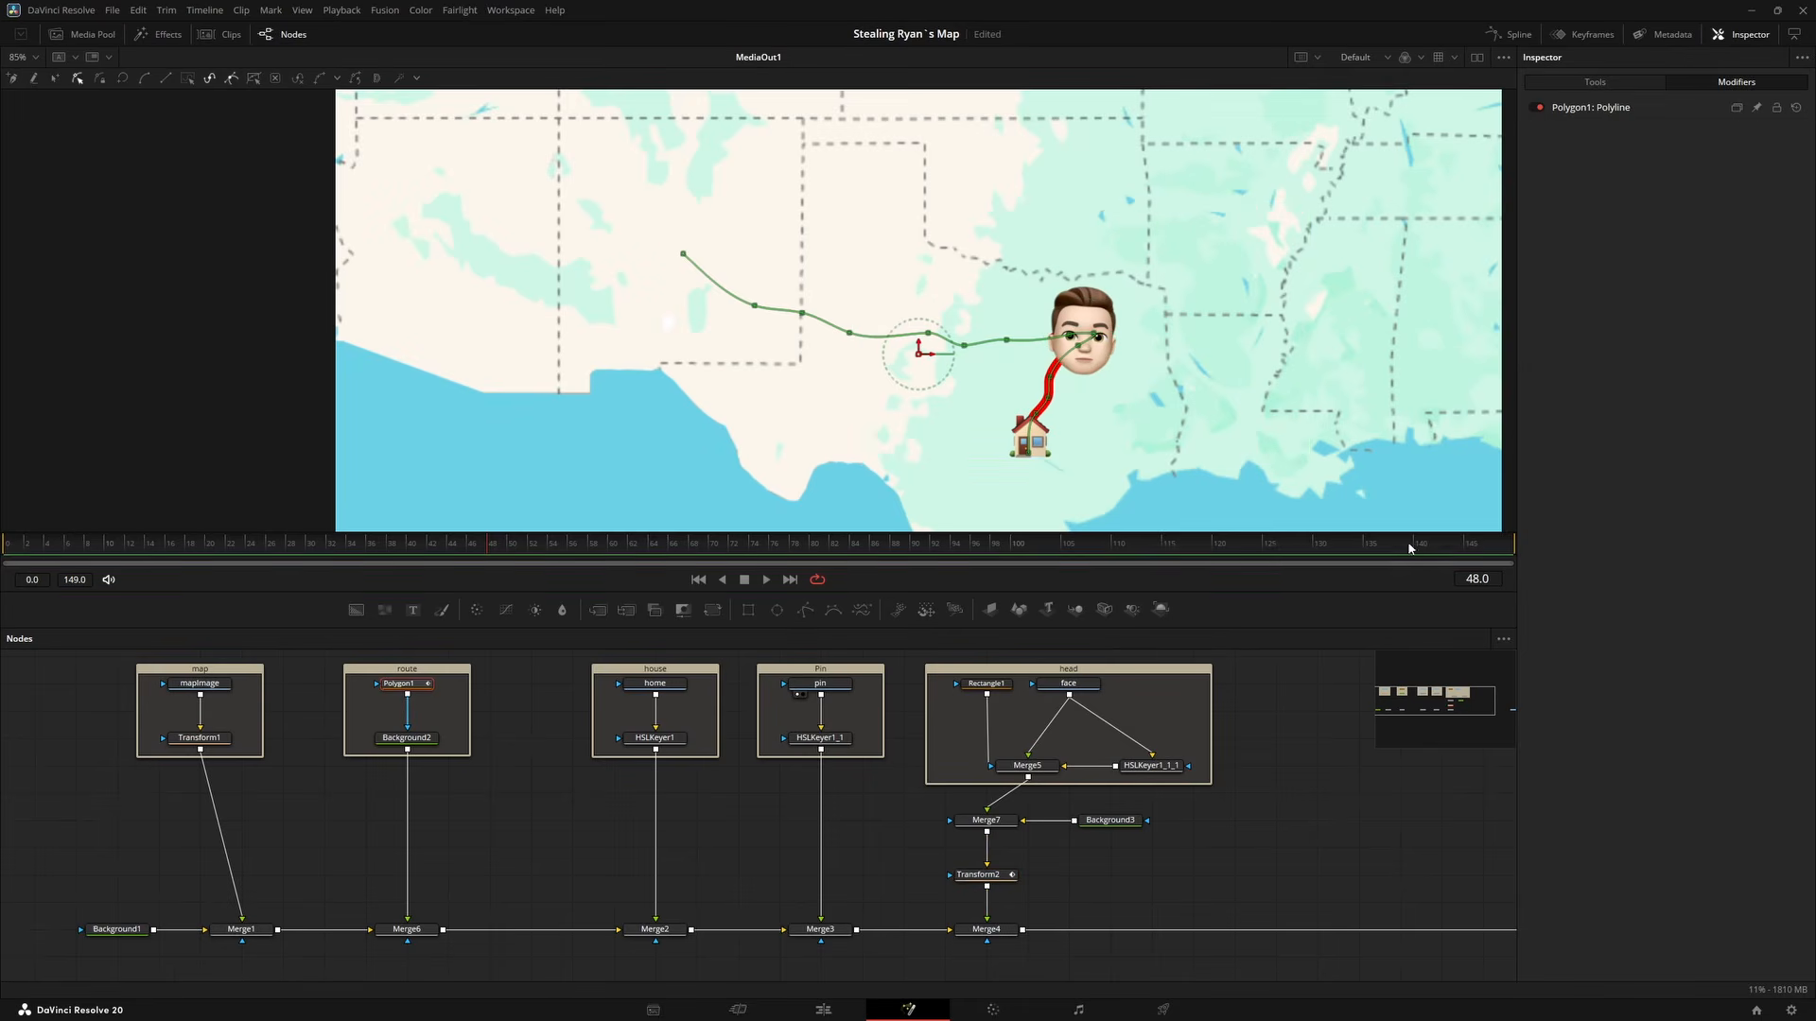
click(1623, 82)
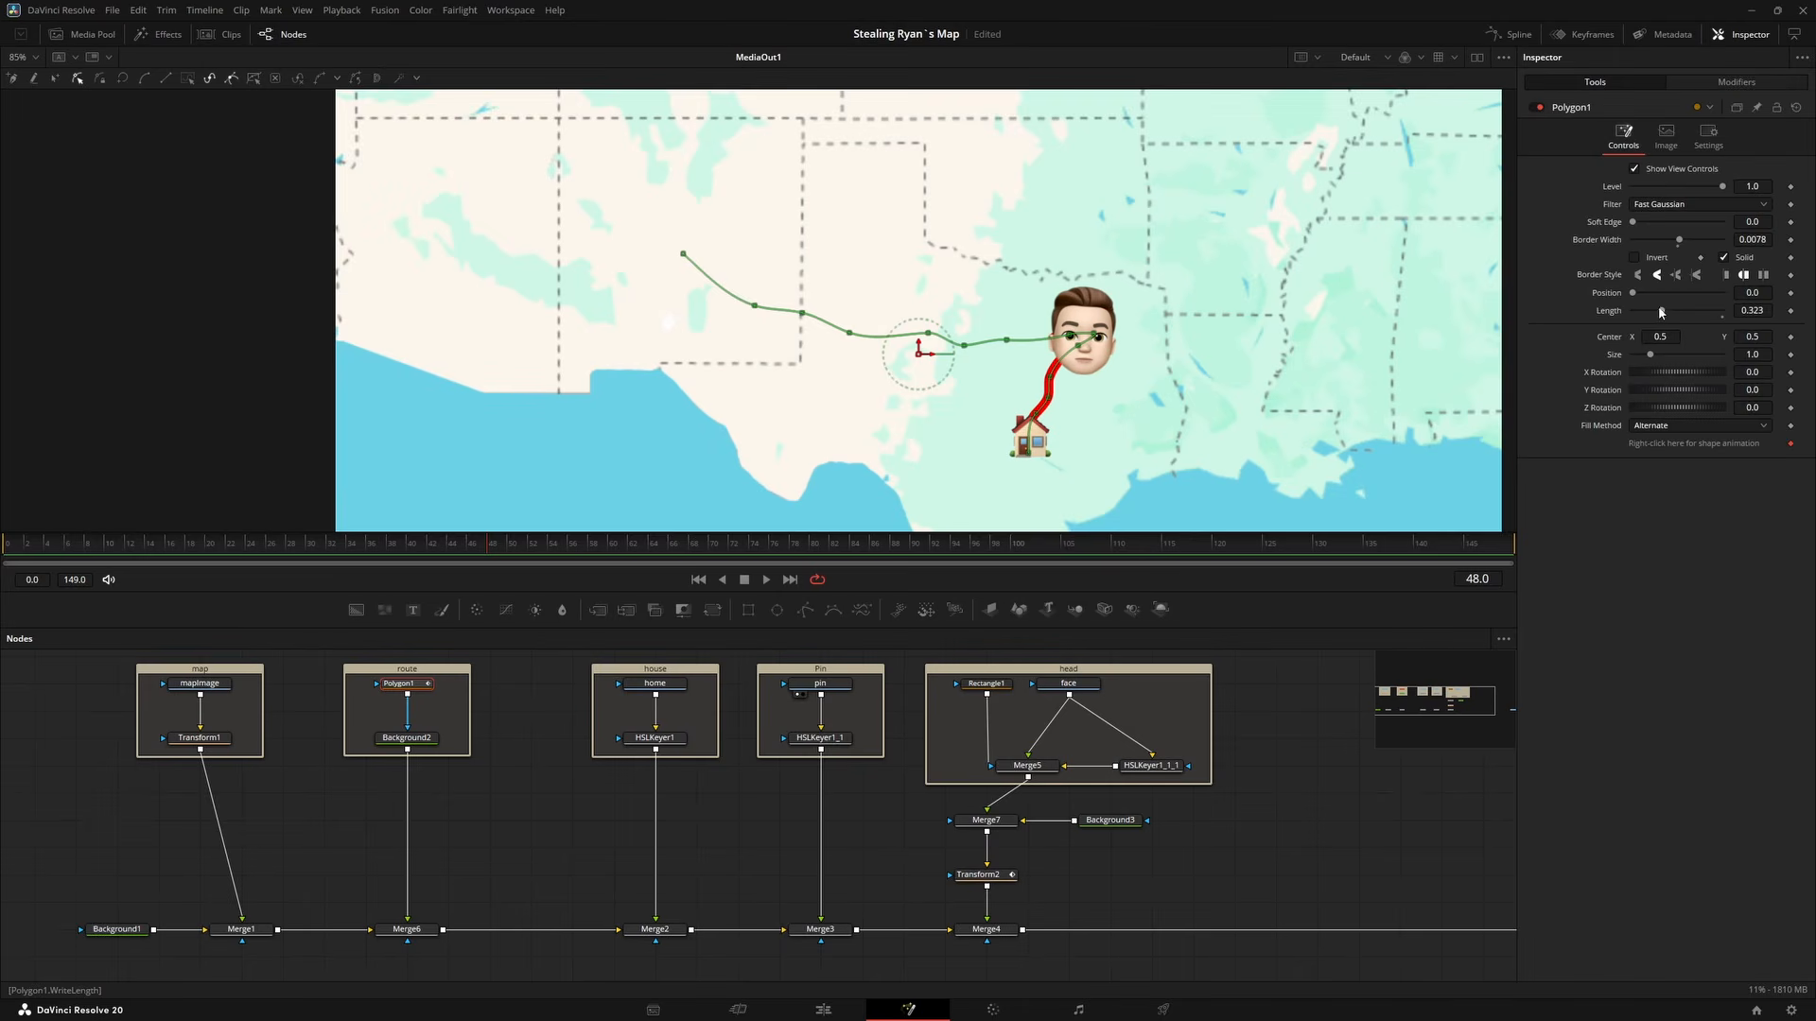
drag(1666, 314, 1725, 312)
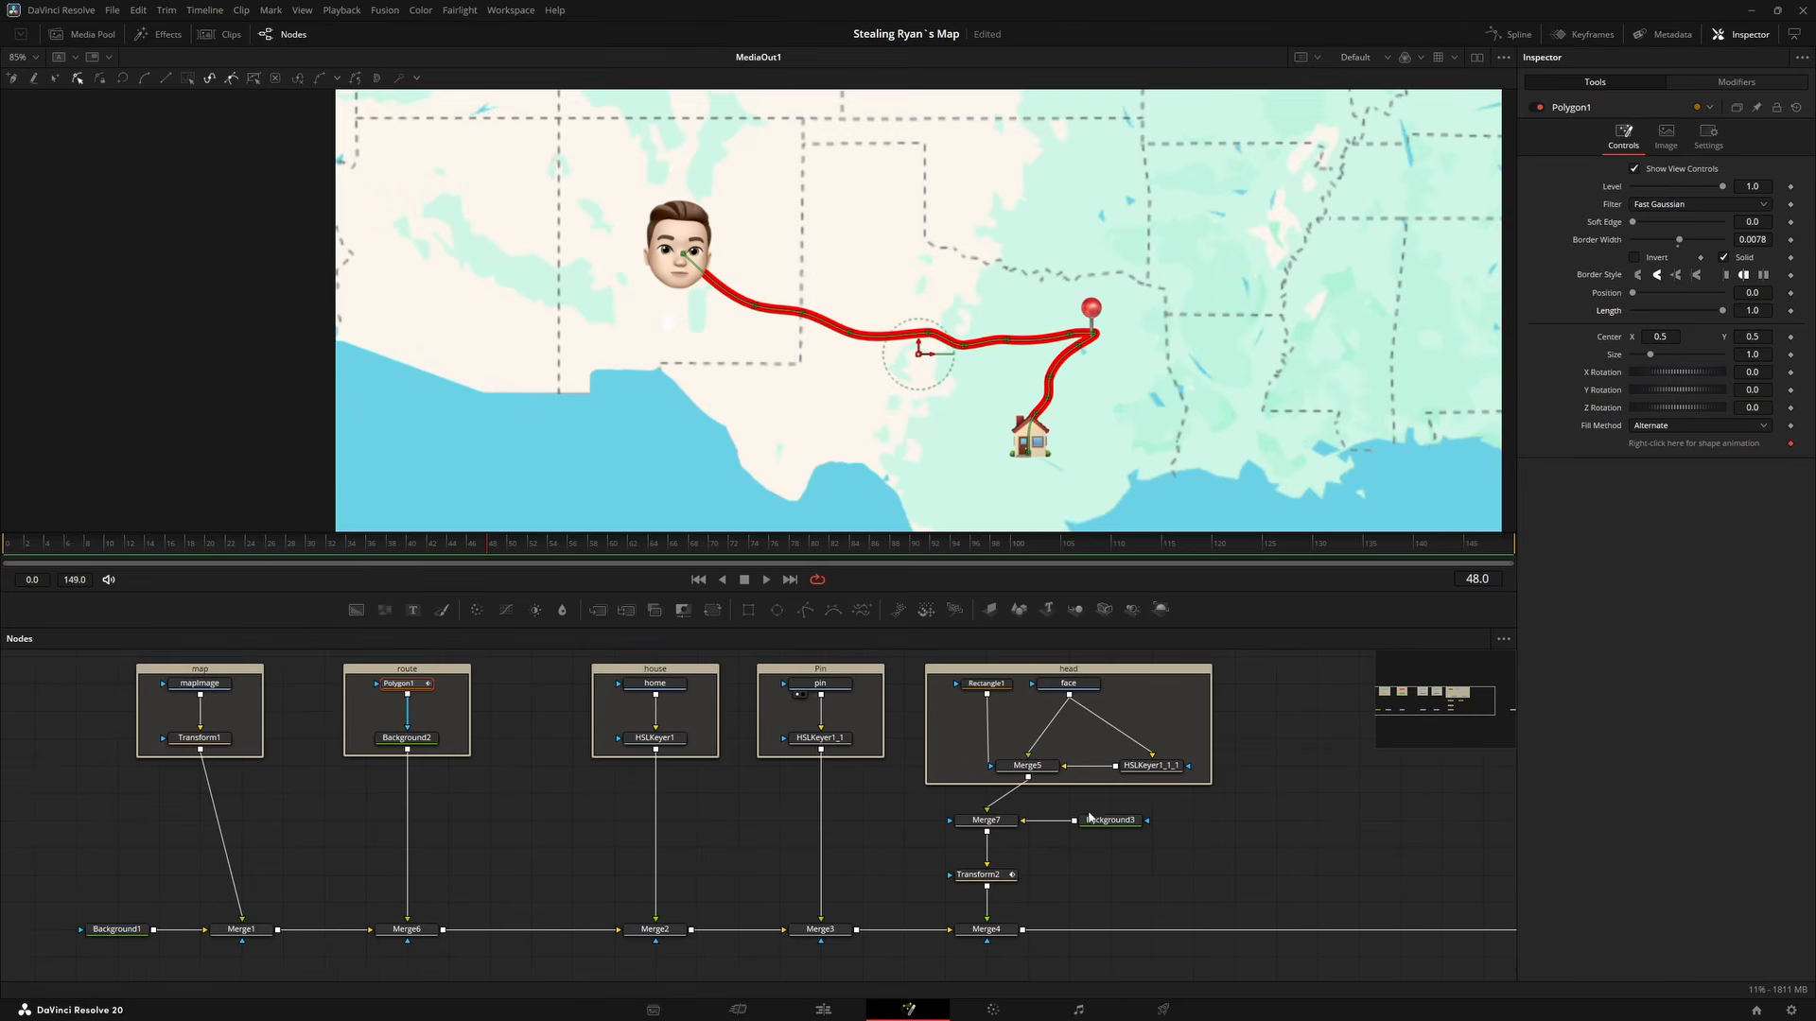
click(987, 872)
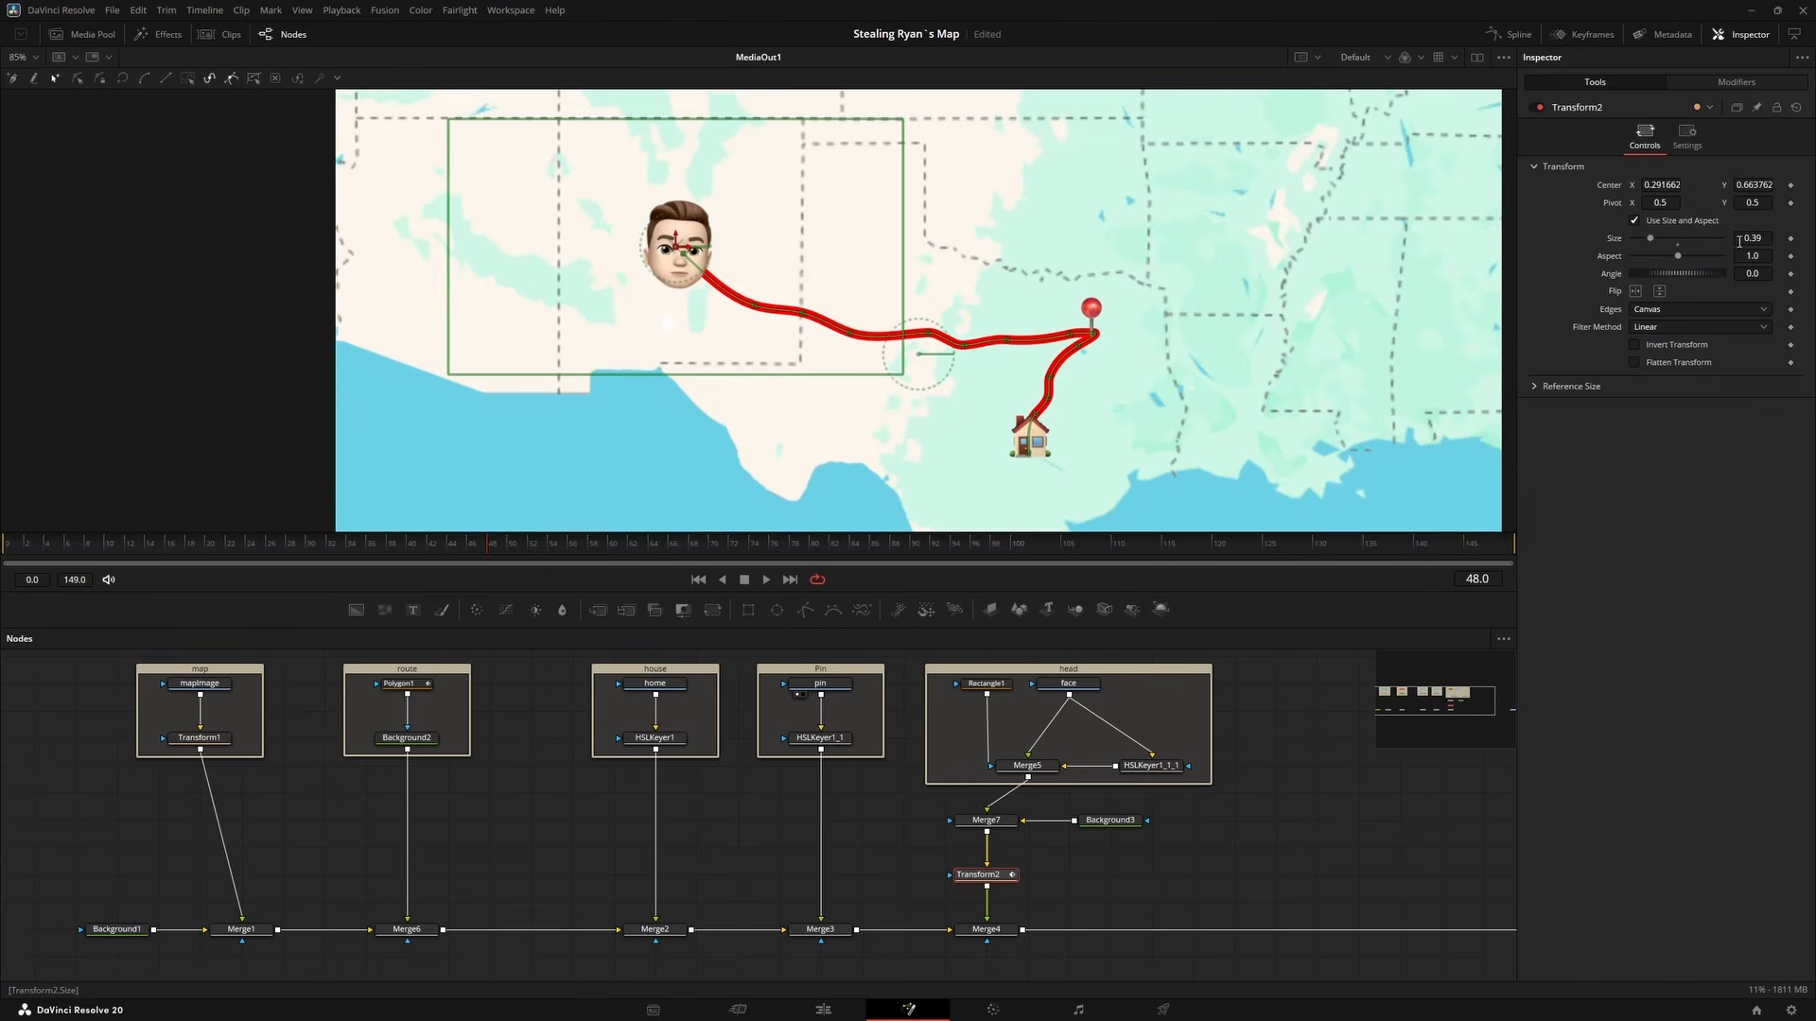
drag(1752, 238, 1751, 253)
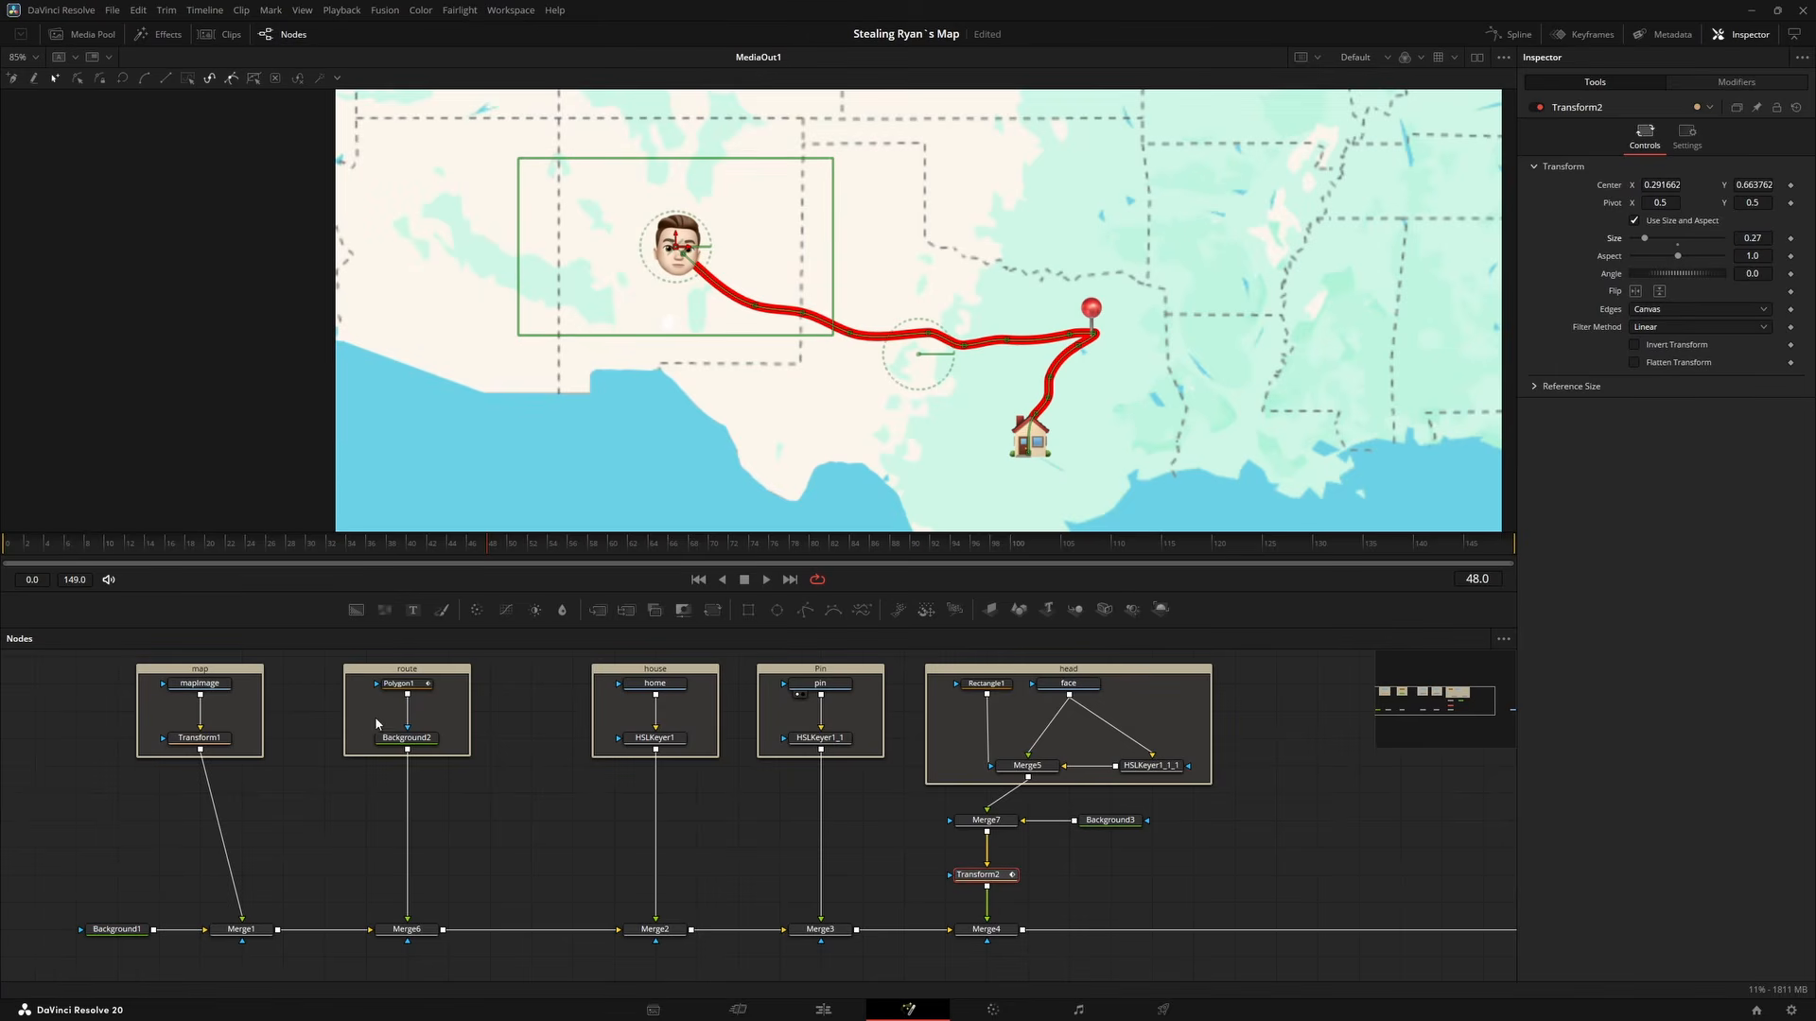
Shorten Polygon1's Length to 0.402 at frame 0 and add a keyframe for it.
click(409, 684)
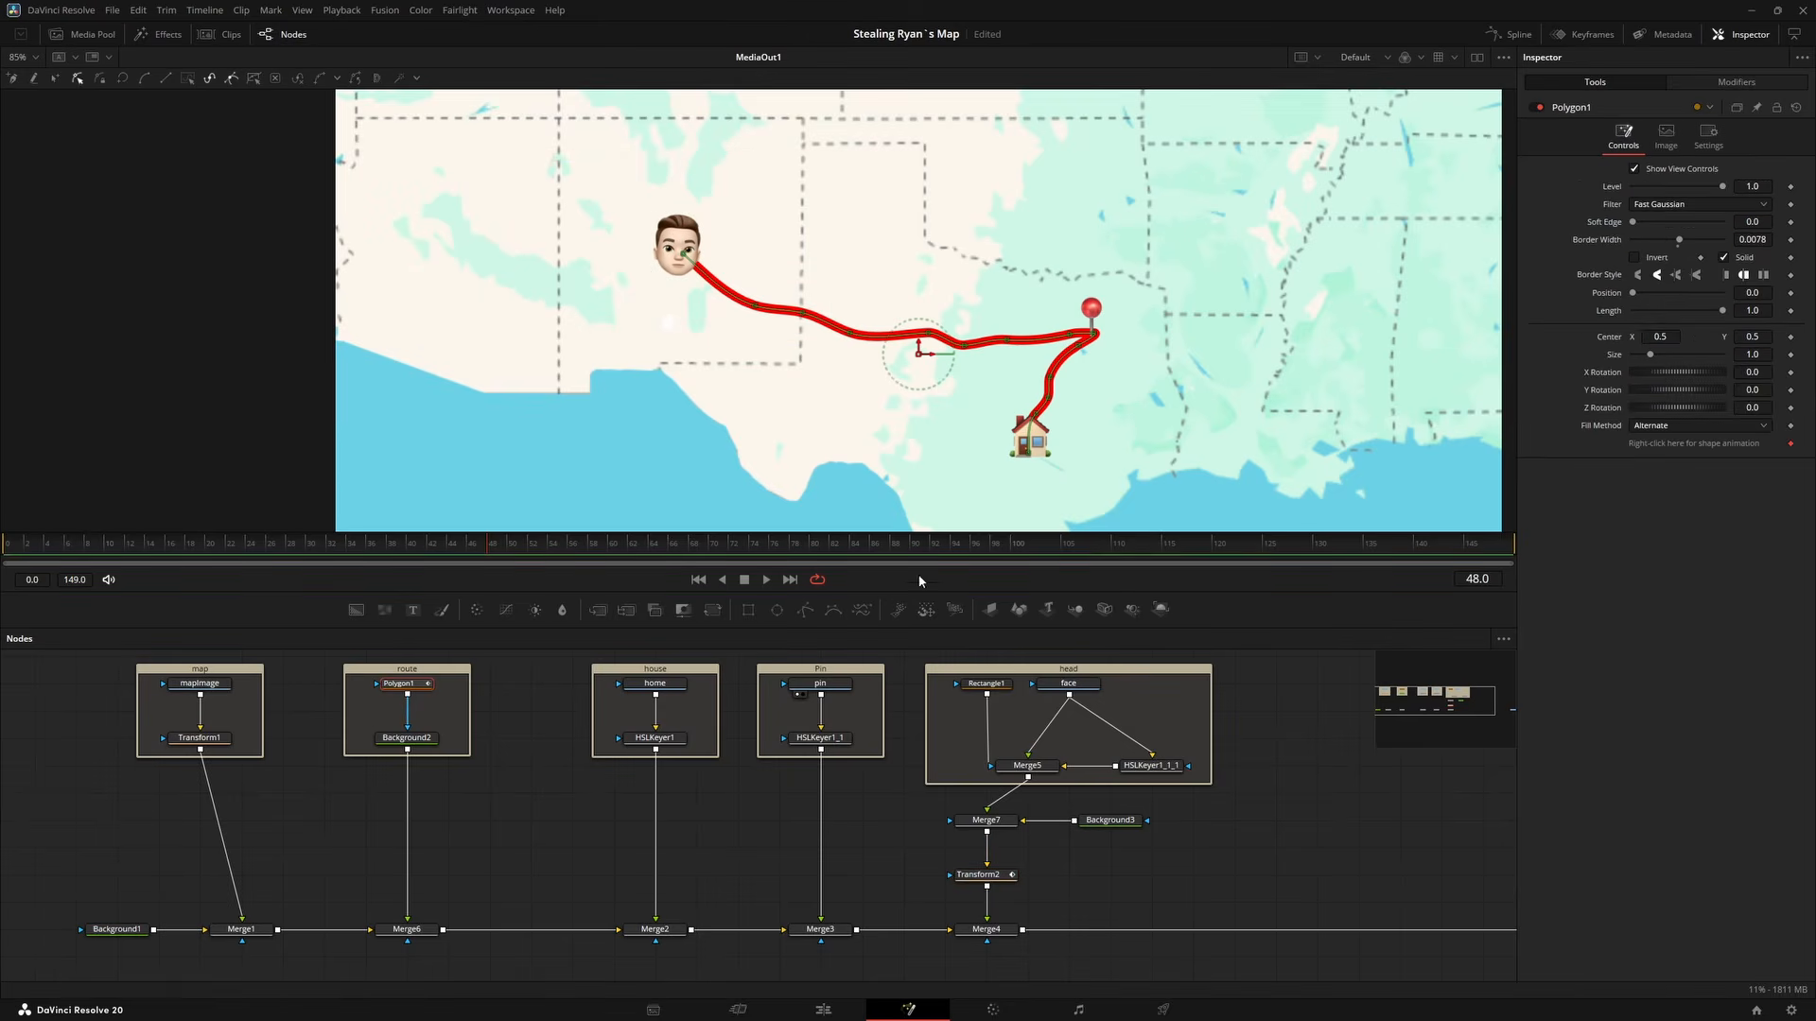
drag(365, 546, 2, 577)
drag(1721, 311, 1669, 309)
click(1790, 310)
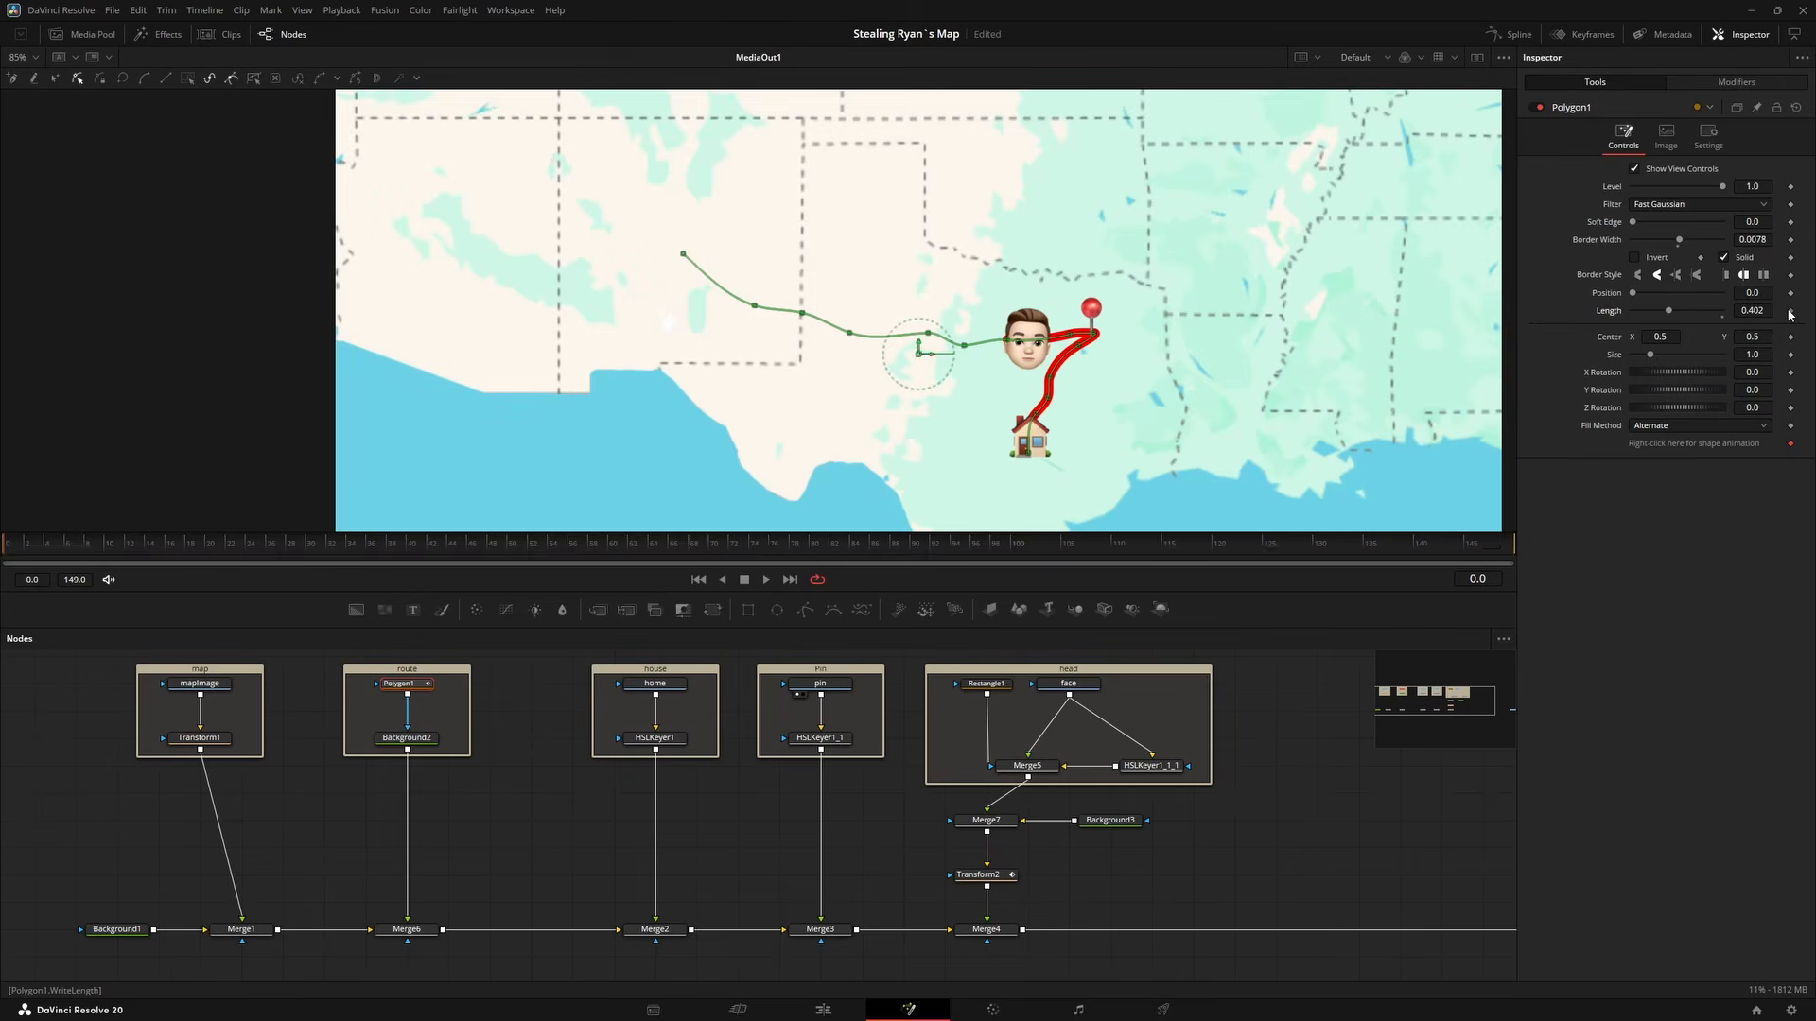
Extend Polygon1's Length to 1.0 at frame 50 and play back the route animation.
click(116, 546)
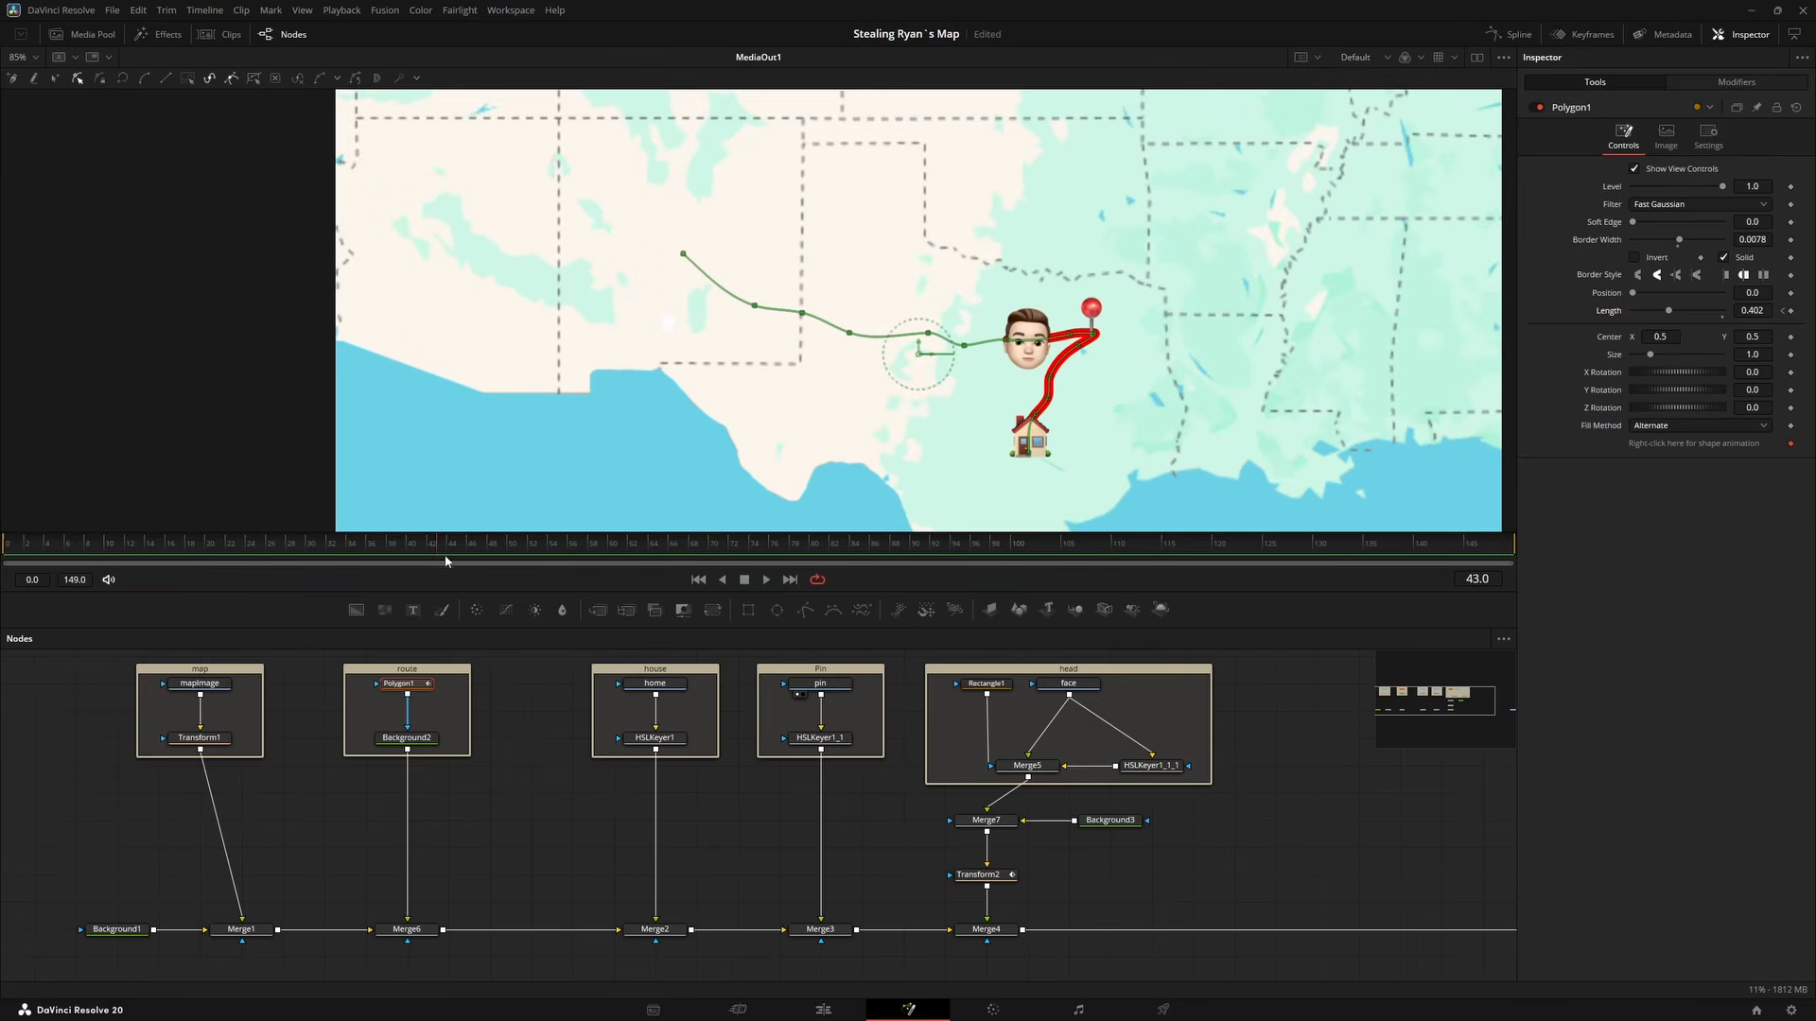
click(511, 549)
drag(1672, 314, 1727, 308)
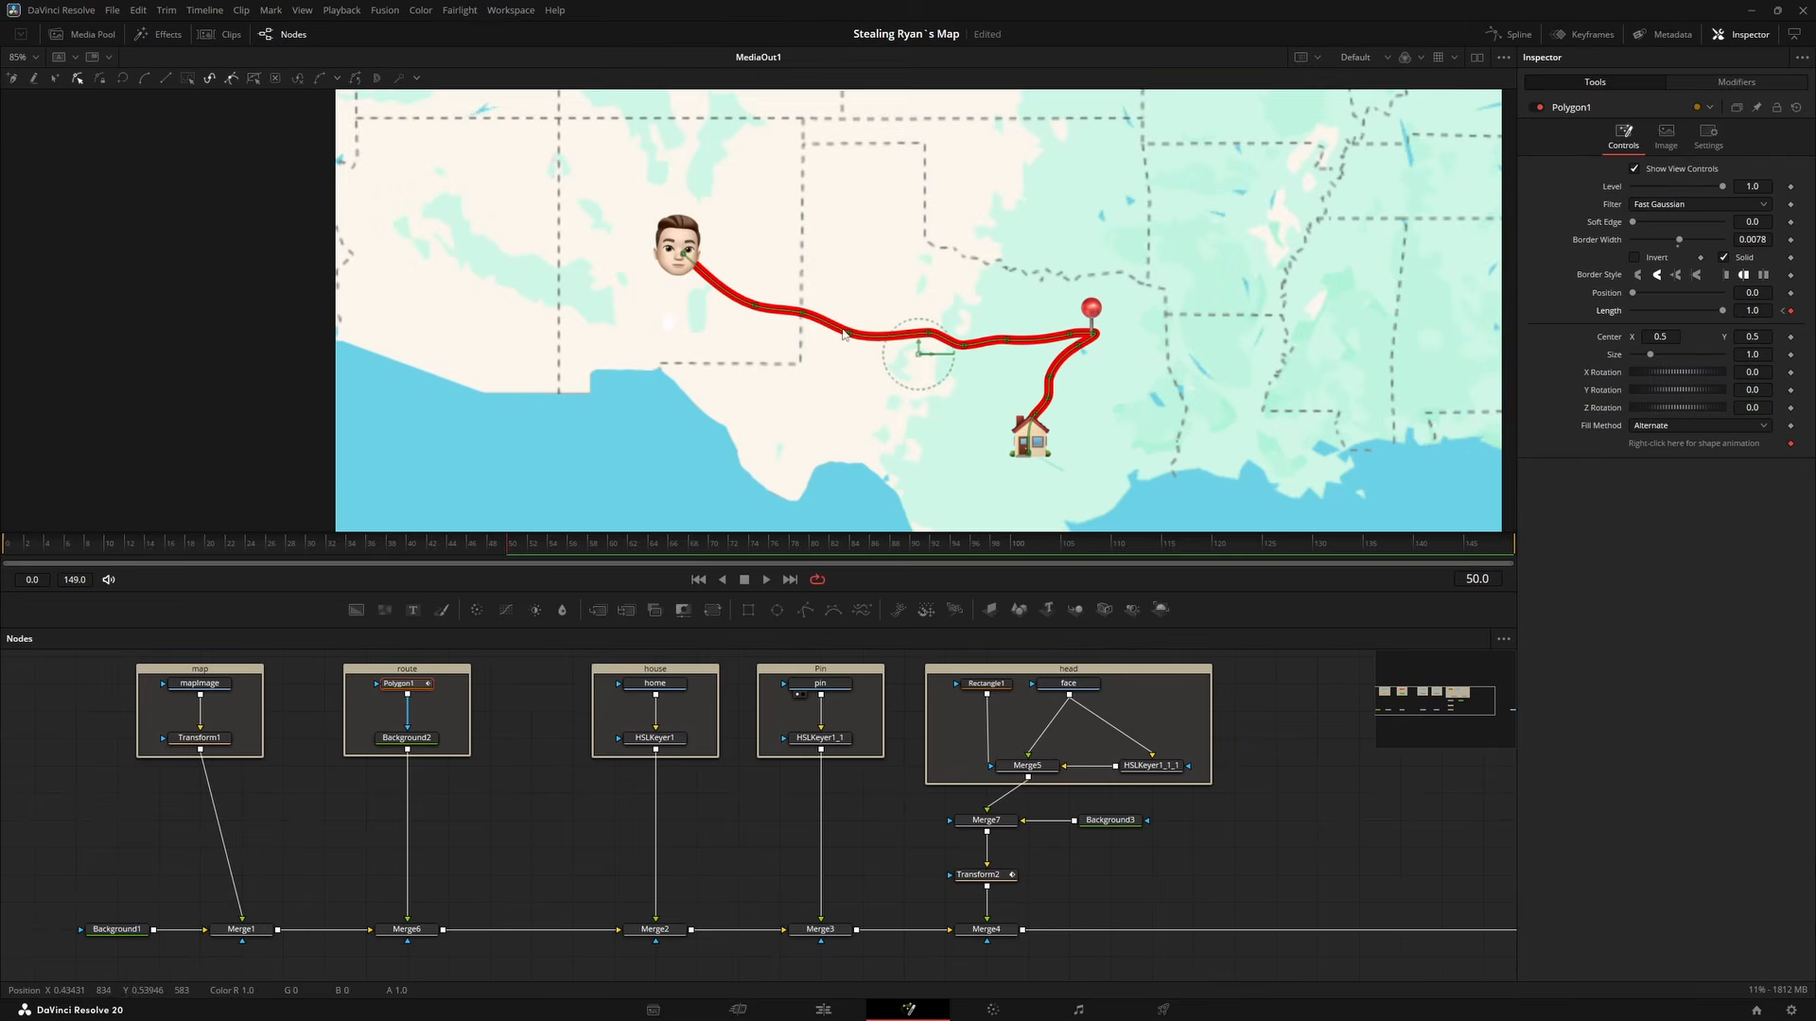
key(space)
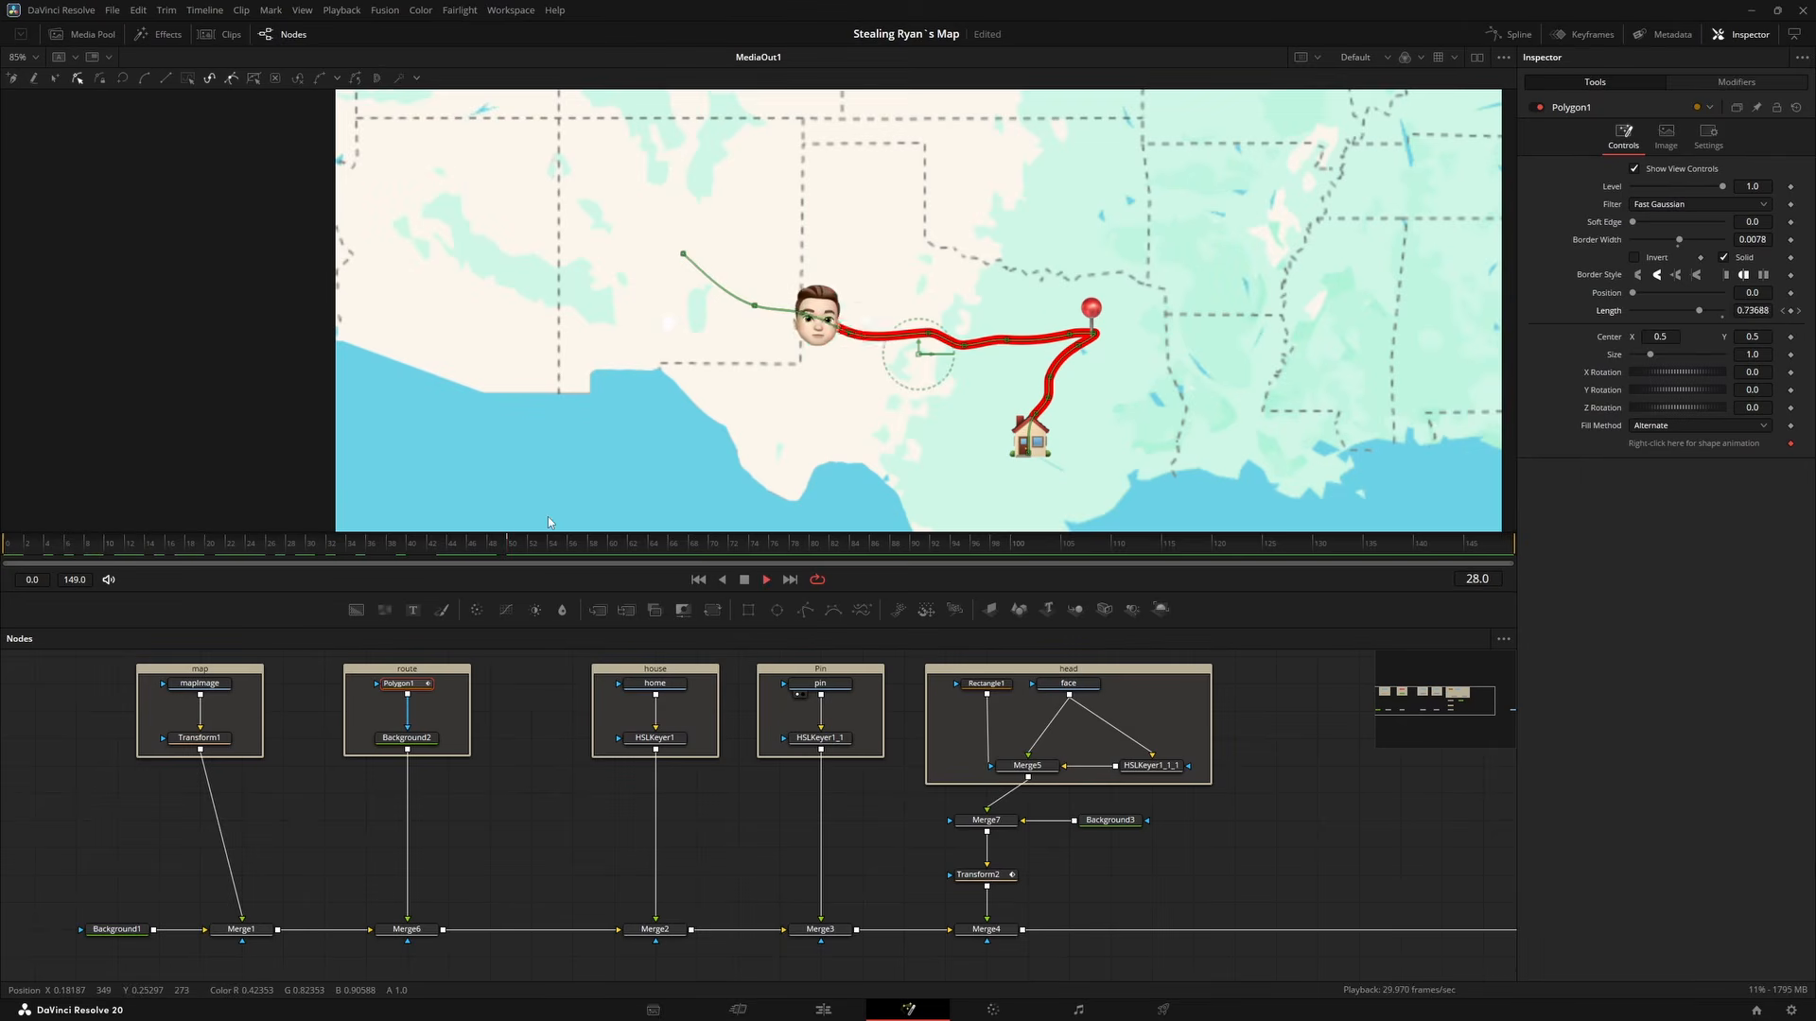
key(space)
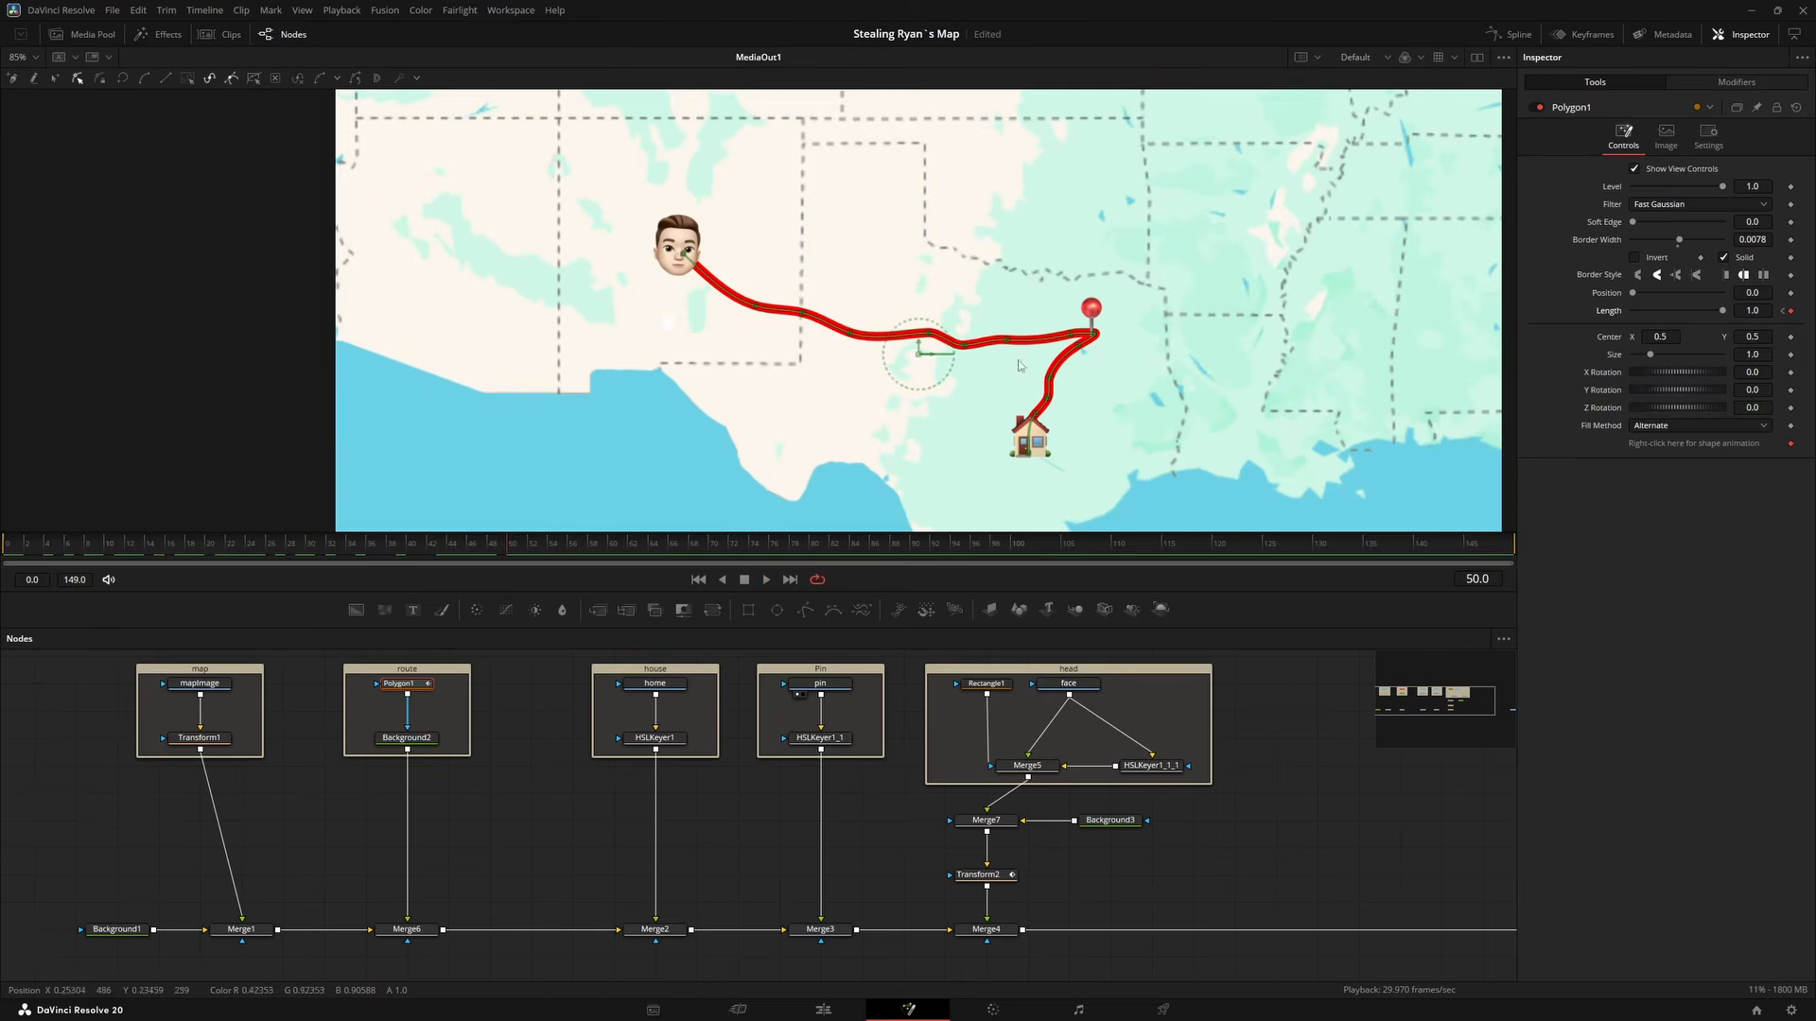
Move Polygon1's ending Length keyframe to frame 70 in the Keyframes editor and play back the animation from the start.
click(1581, 35)
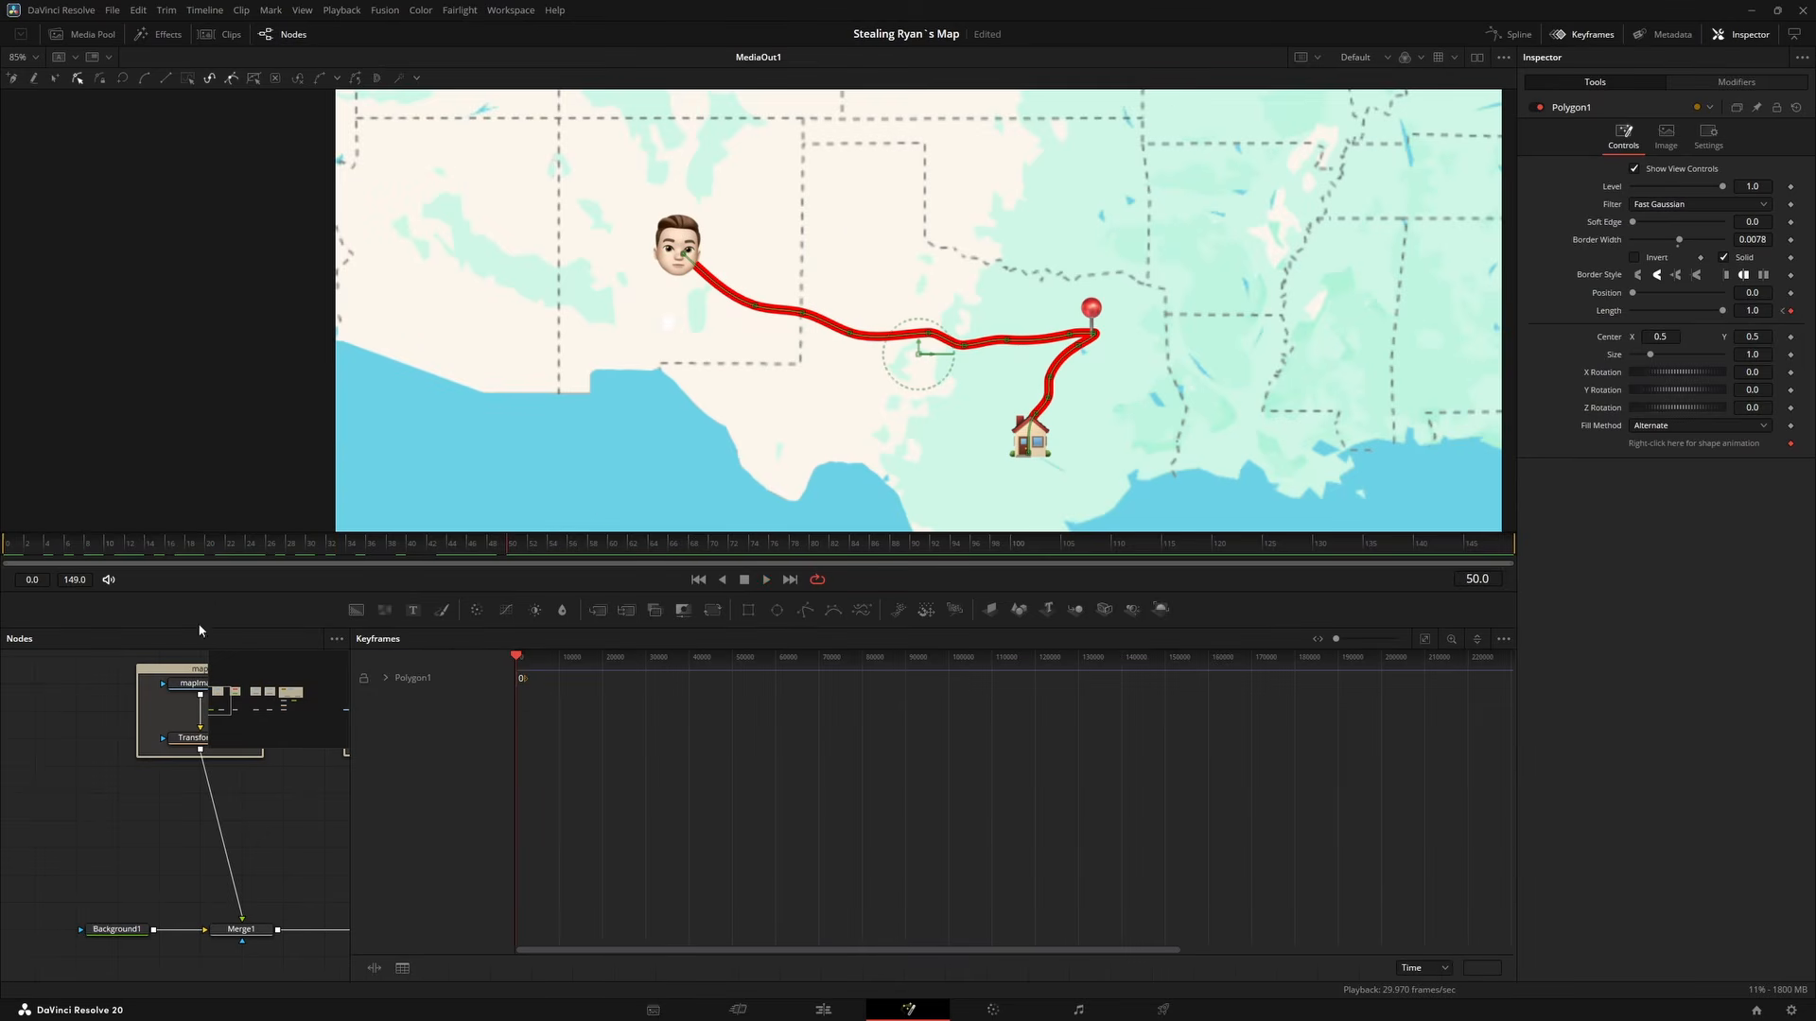
drag(673, 745, 1378, 787)
click(388, 677)
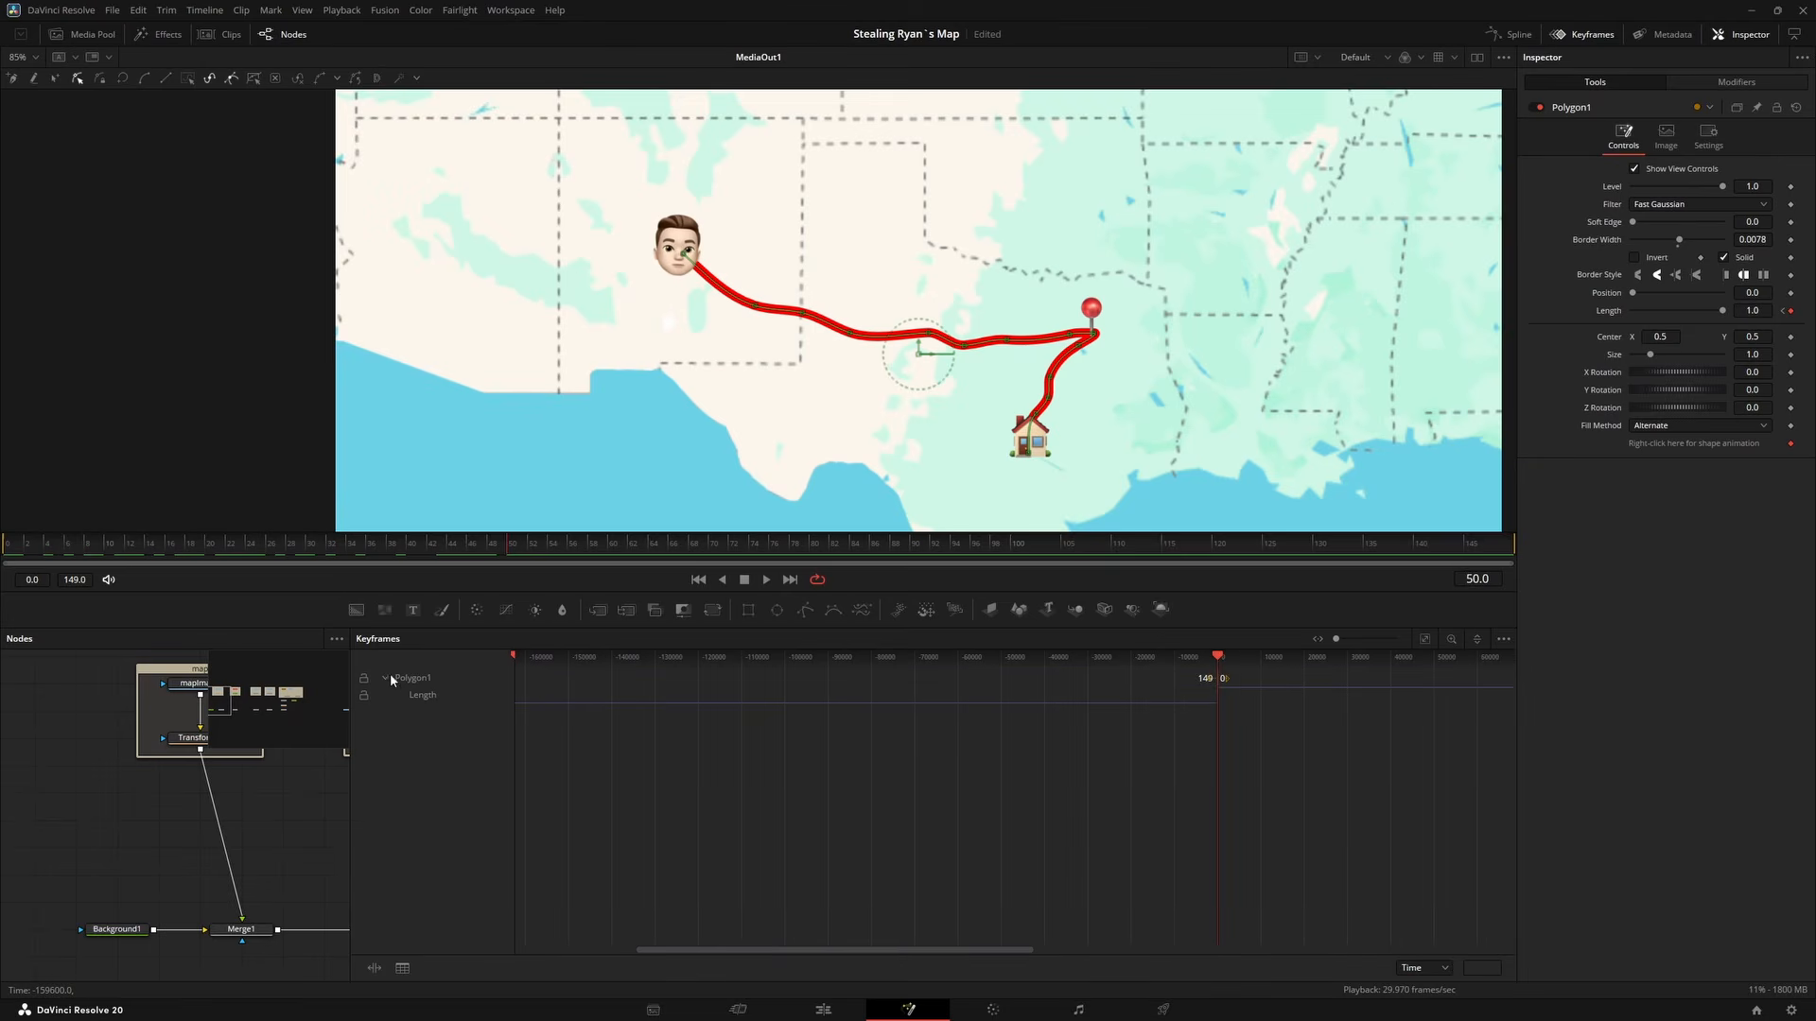
click(1477, 640)
click(1390, 740)
click(1425, 642)
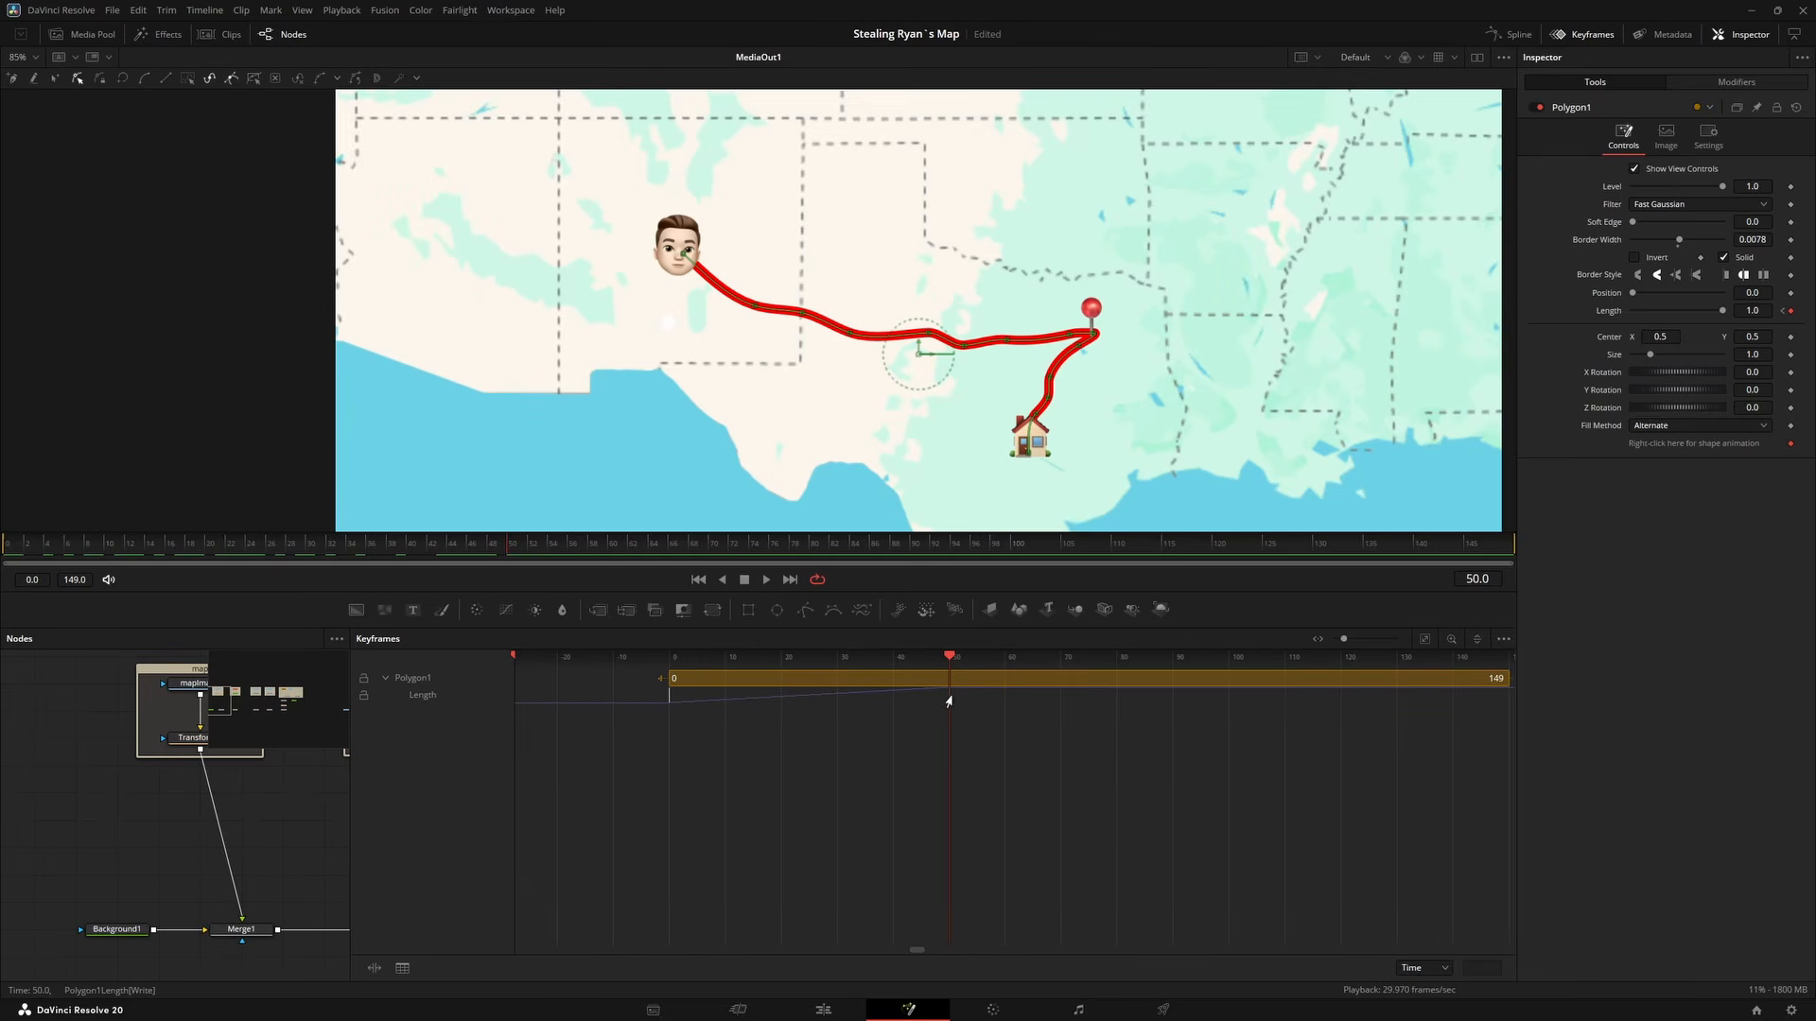
drag(945, 697, 1060, 699)
drag(621, 539, 8, 552)
key(space)
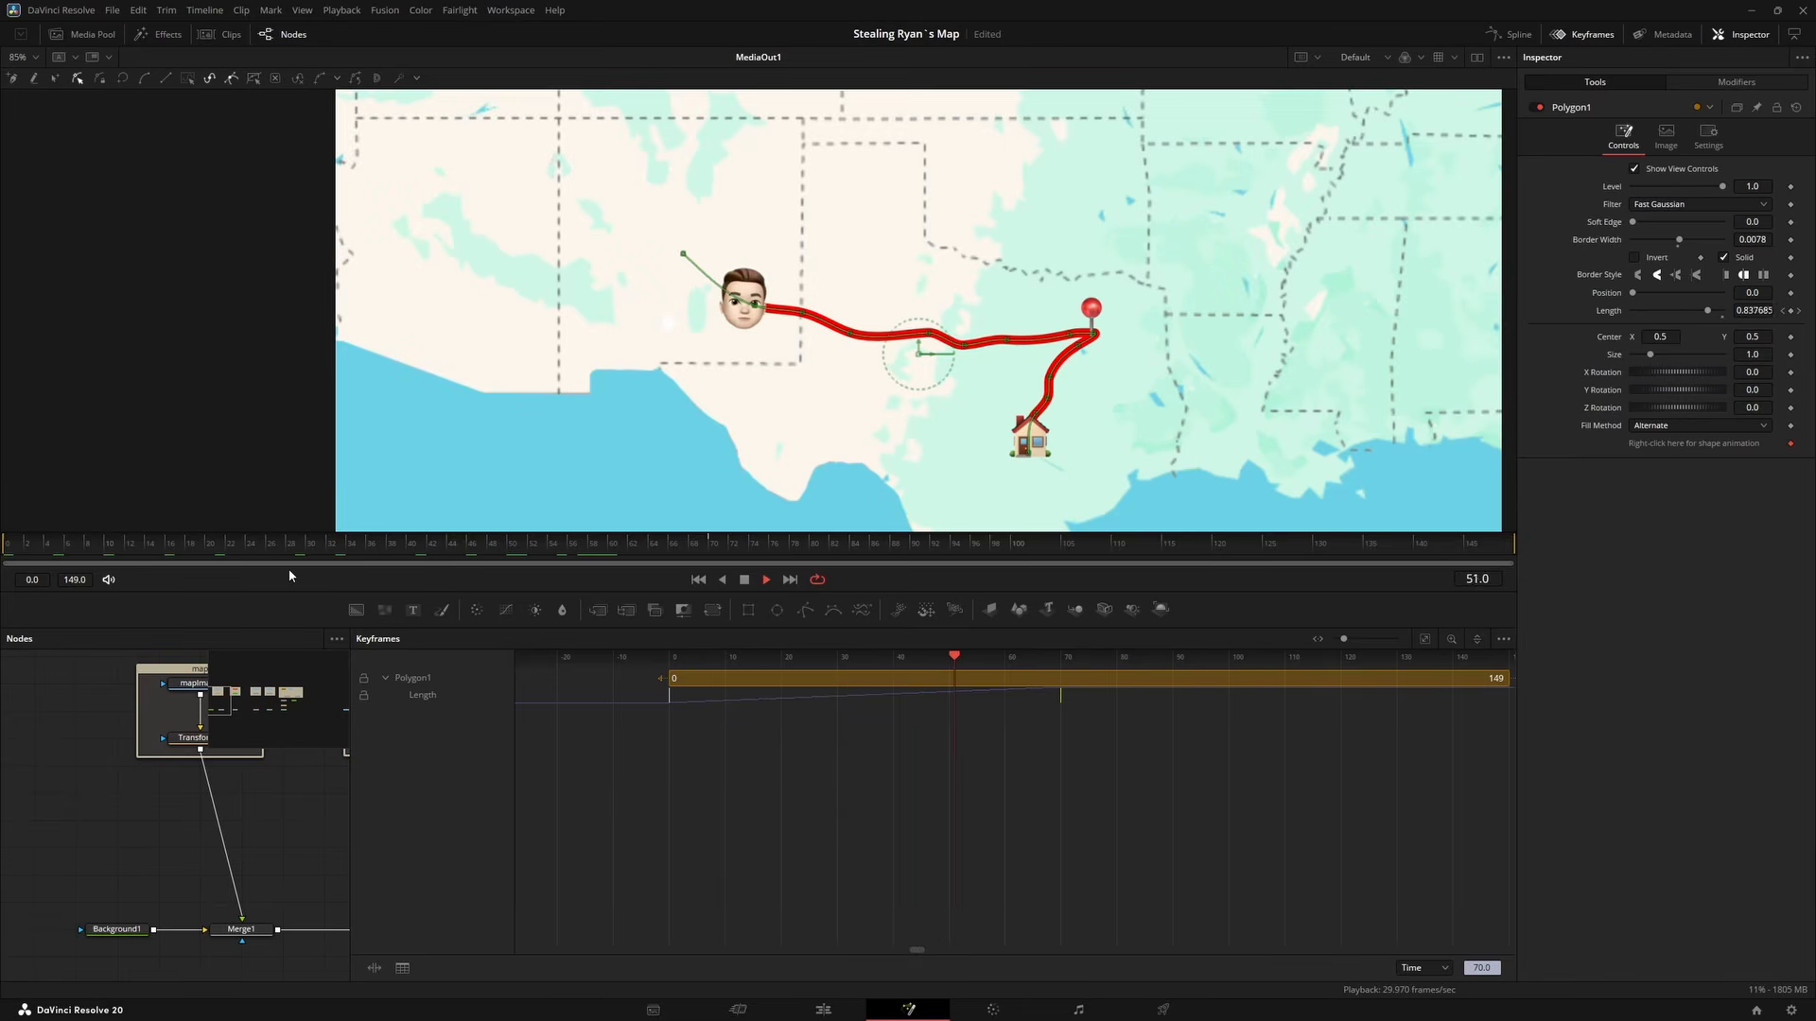
key(space)
drag(1068, 660, 1022, 660)
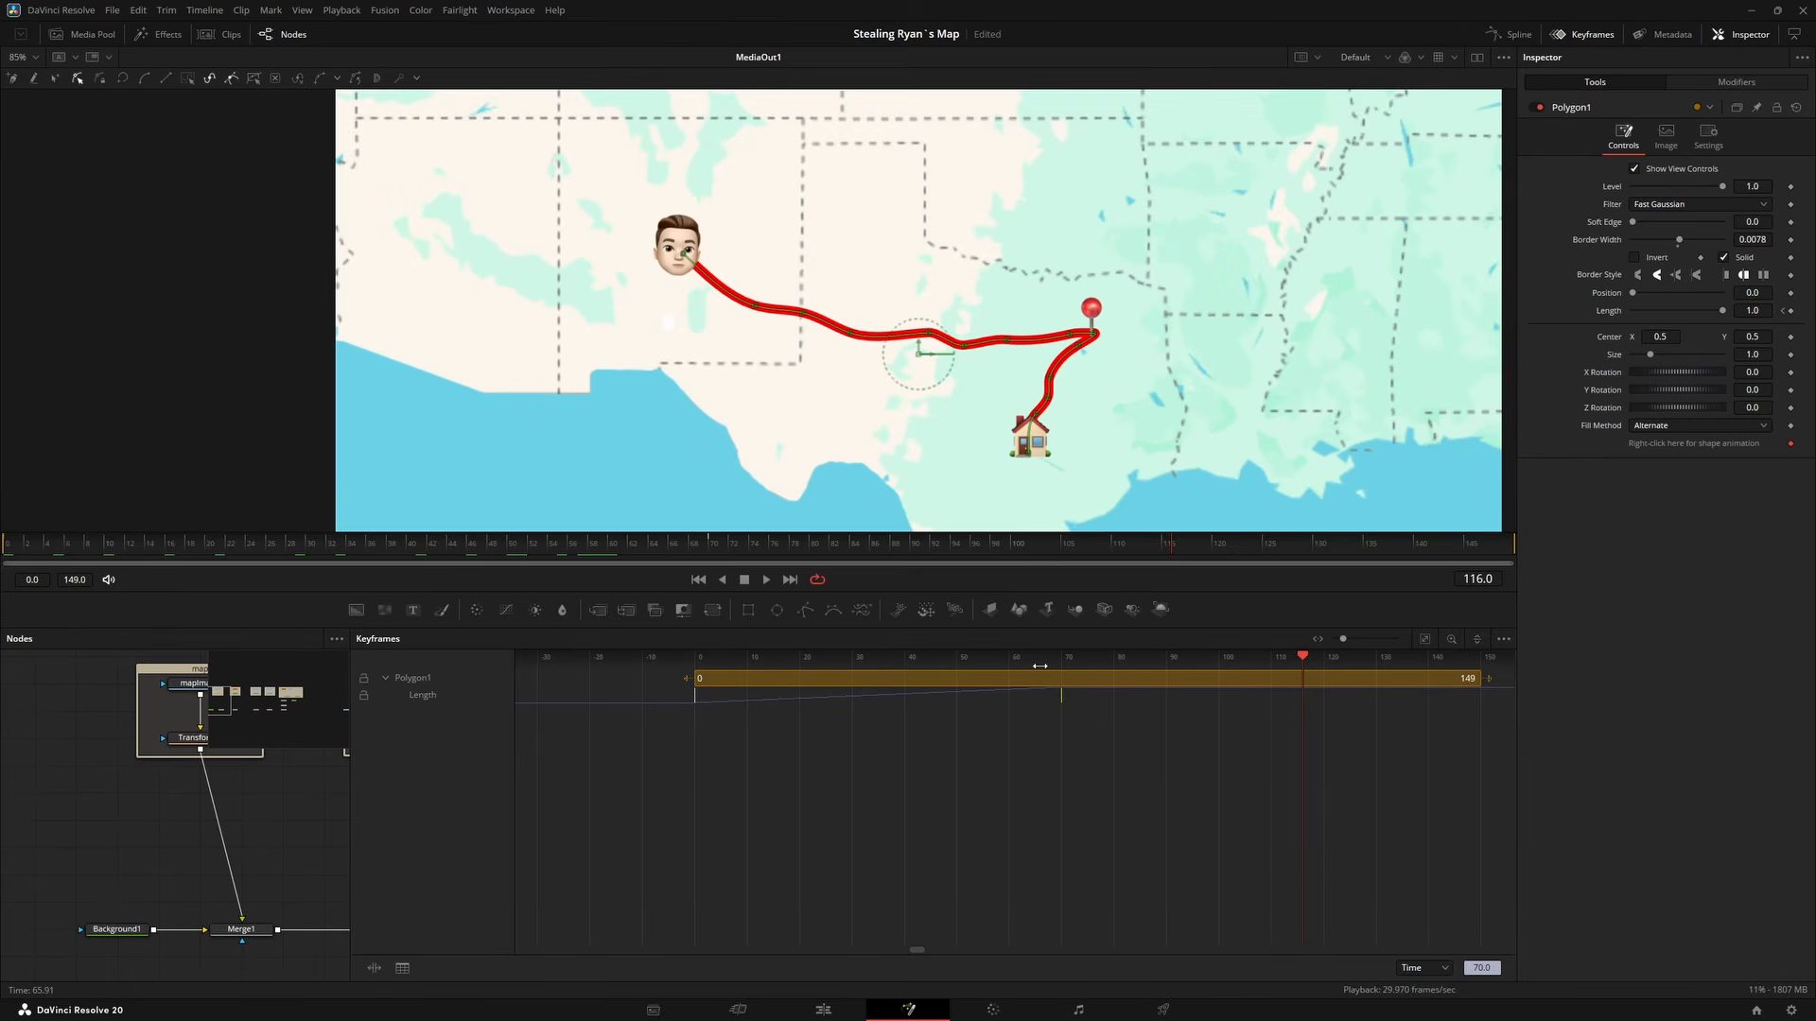
Smooth both keyframes of Polygon1's Length curve in the Spline editor and play back the eased route animation.
click(1511, 34)
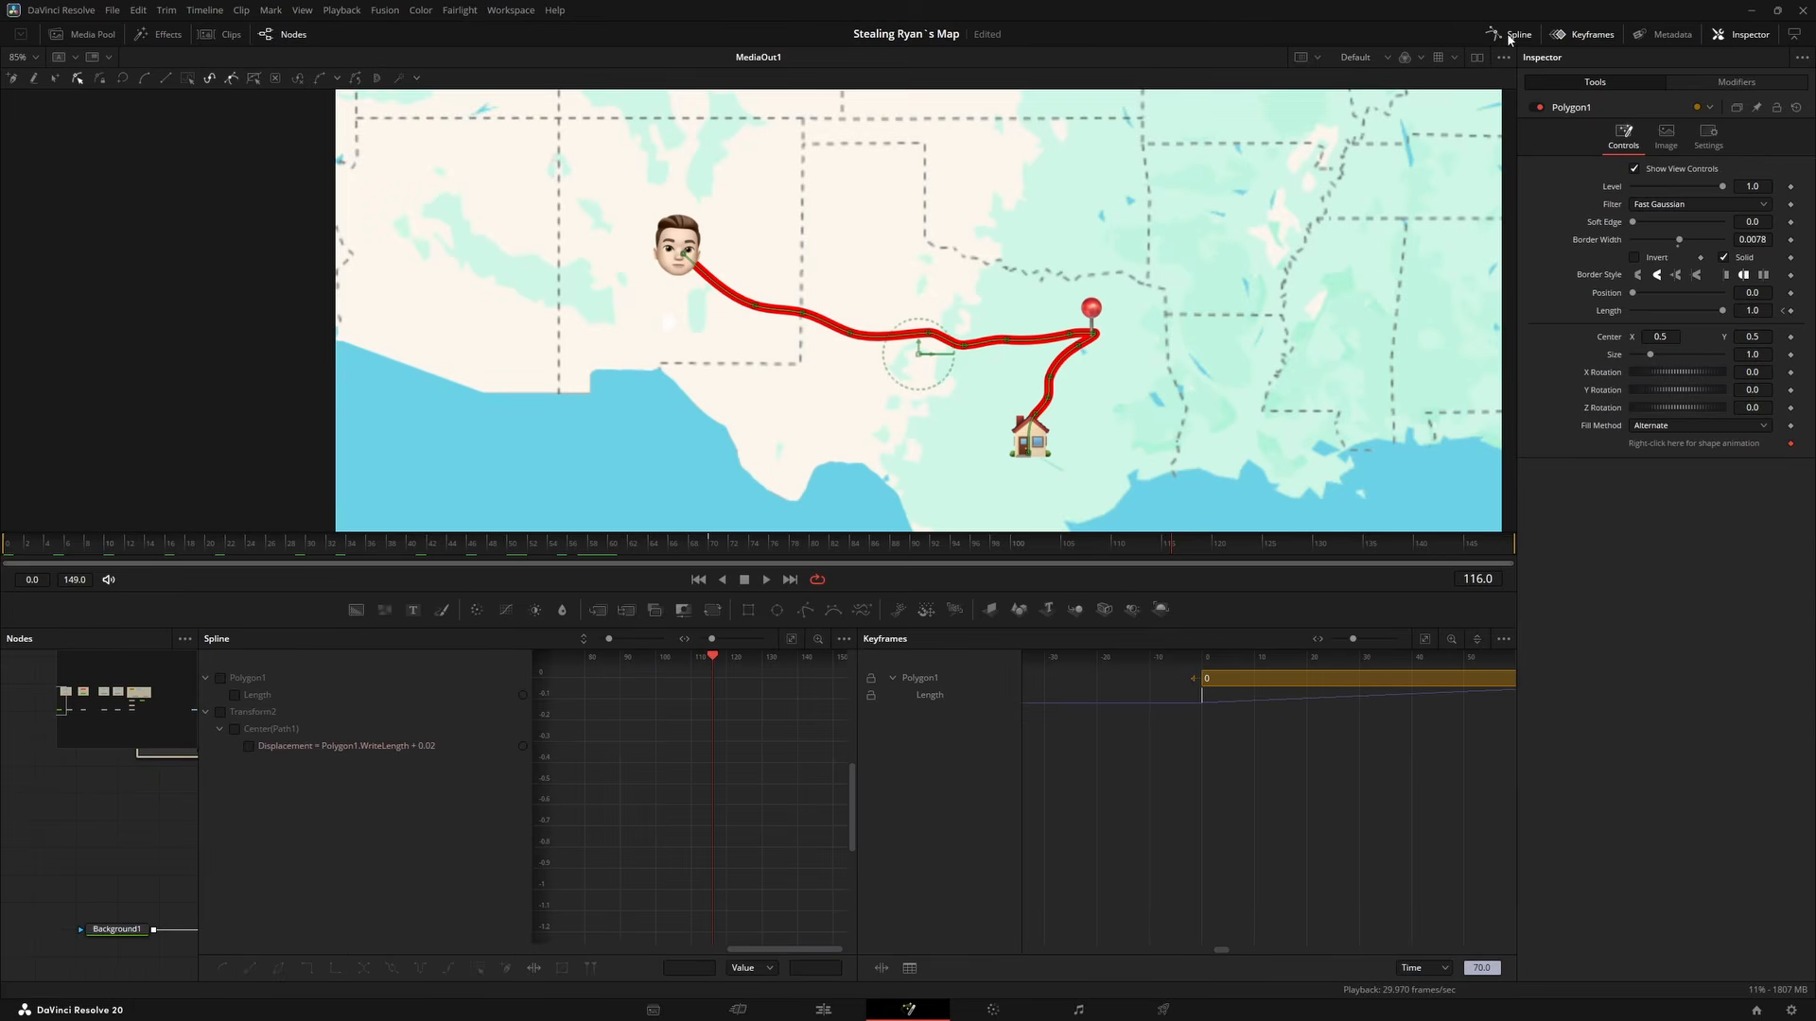
click(1581, 36)
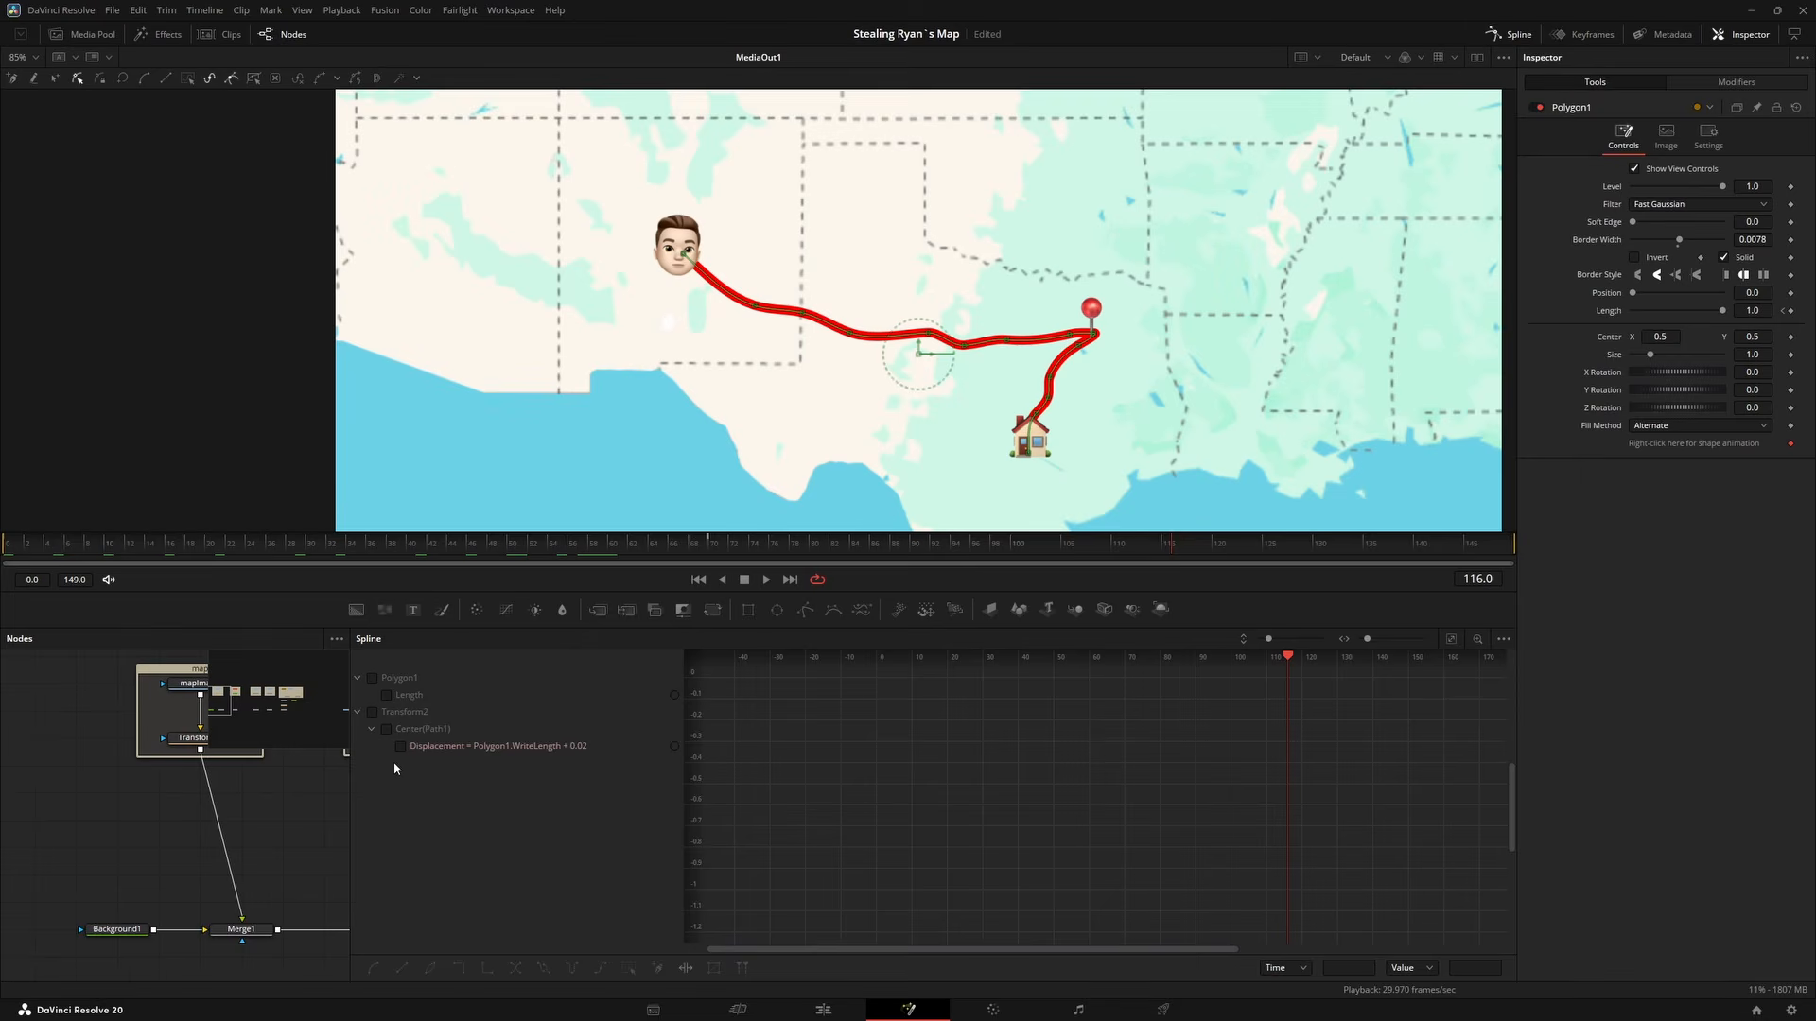
click(385, 694)
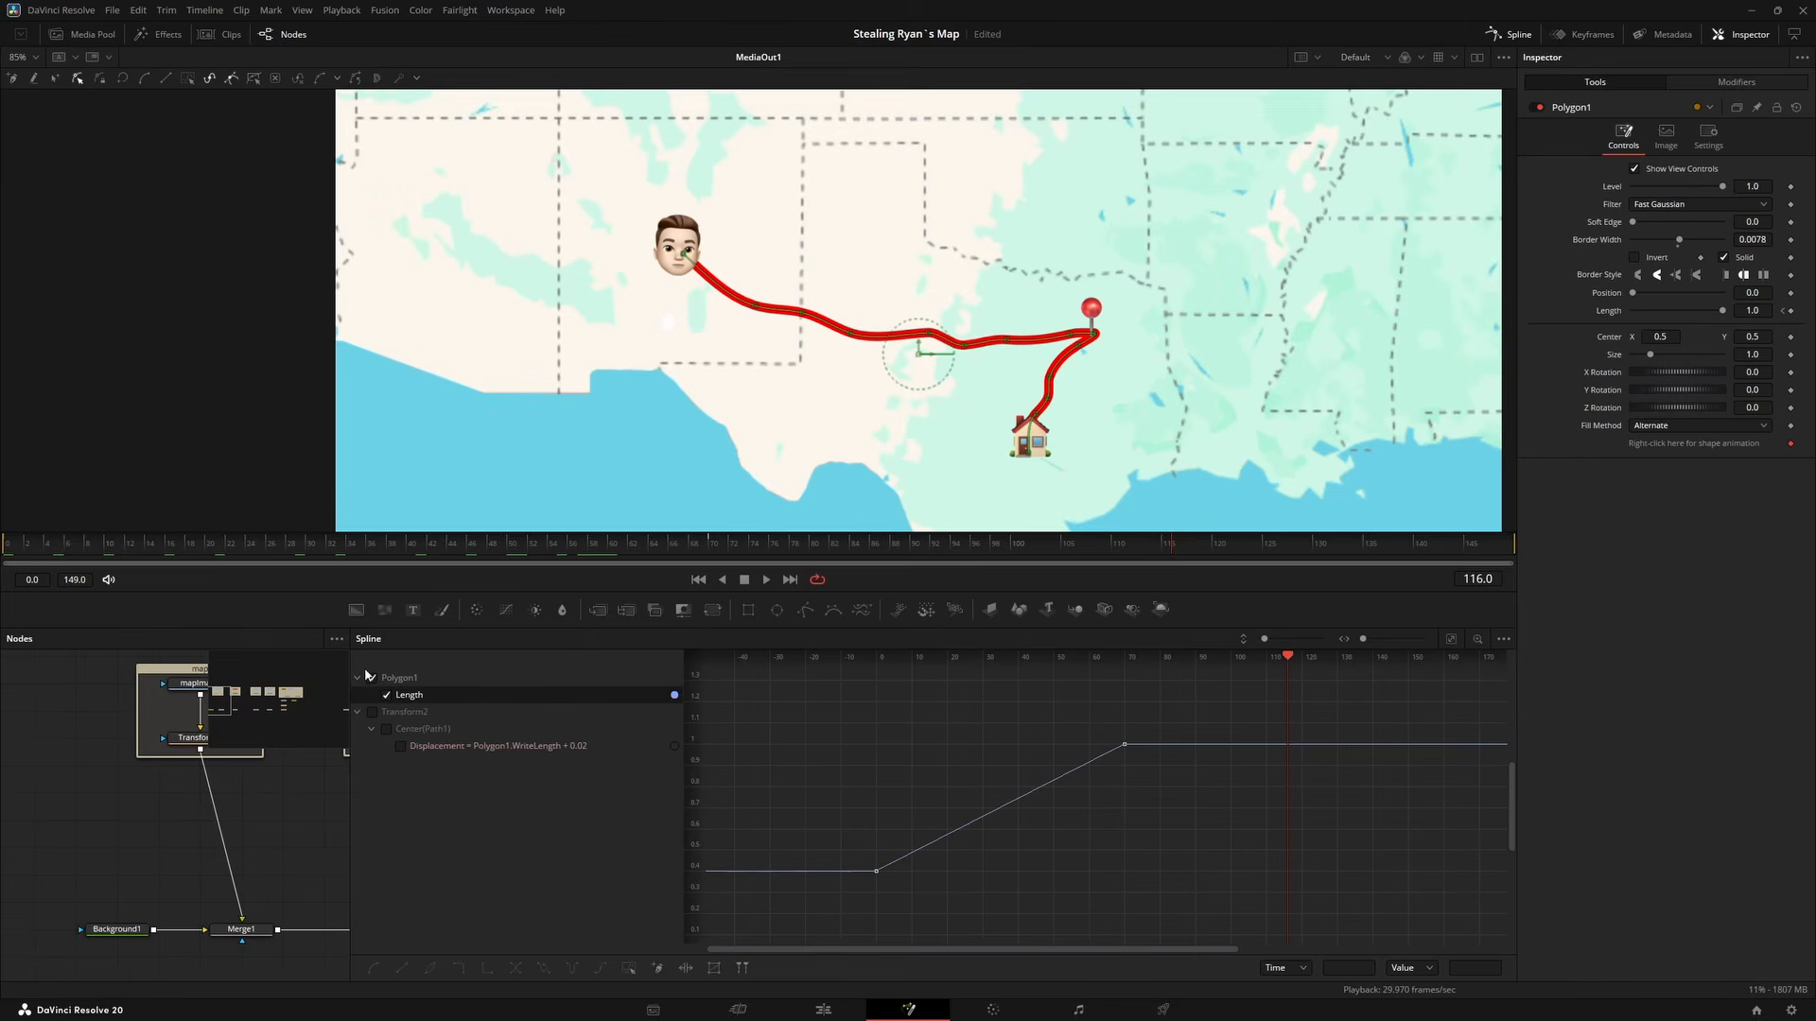
drag(1191, 710, 779, 906)
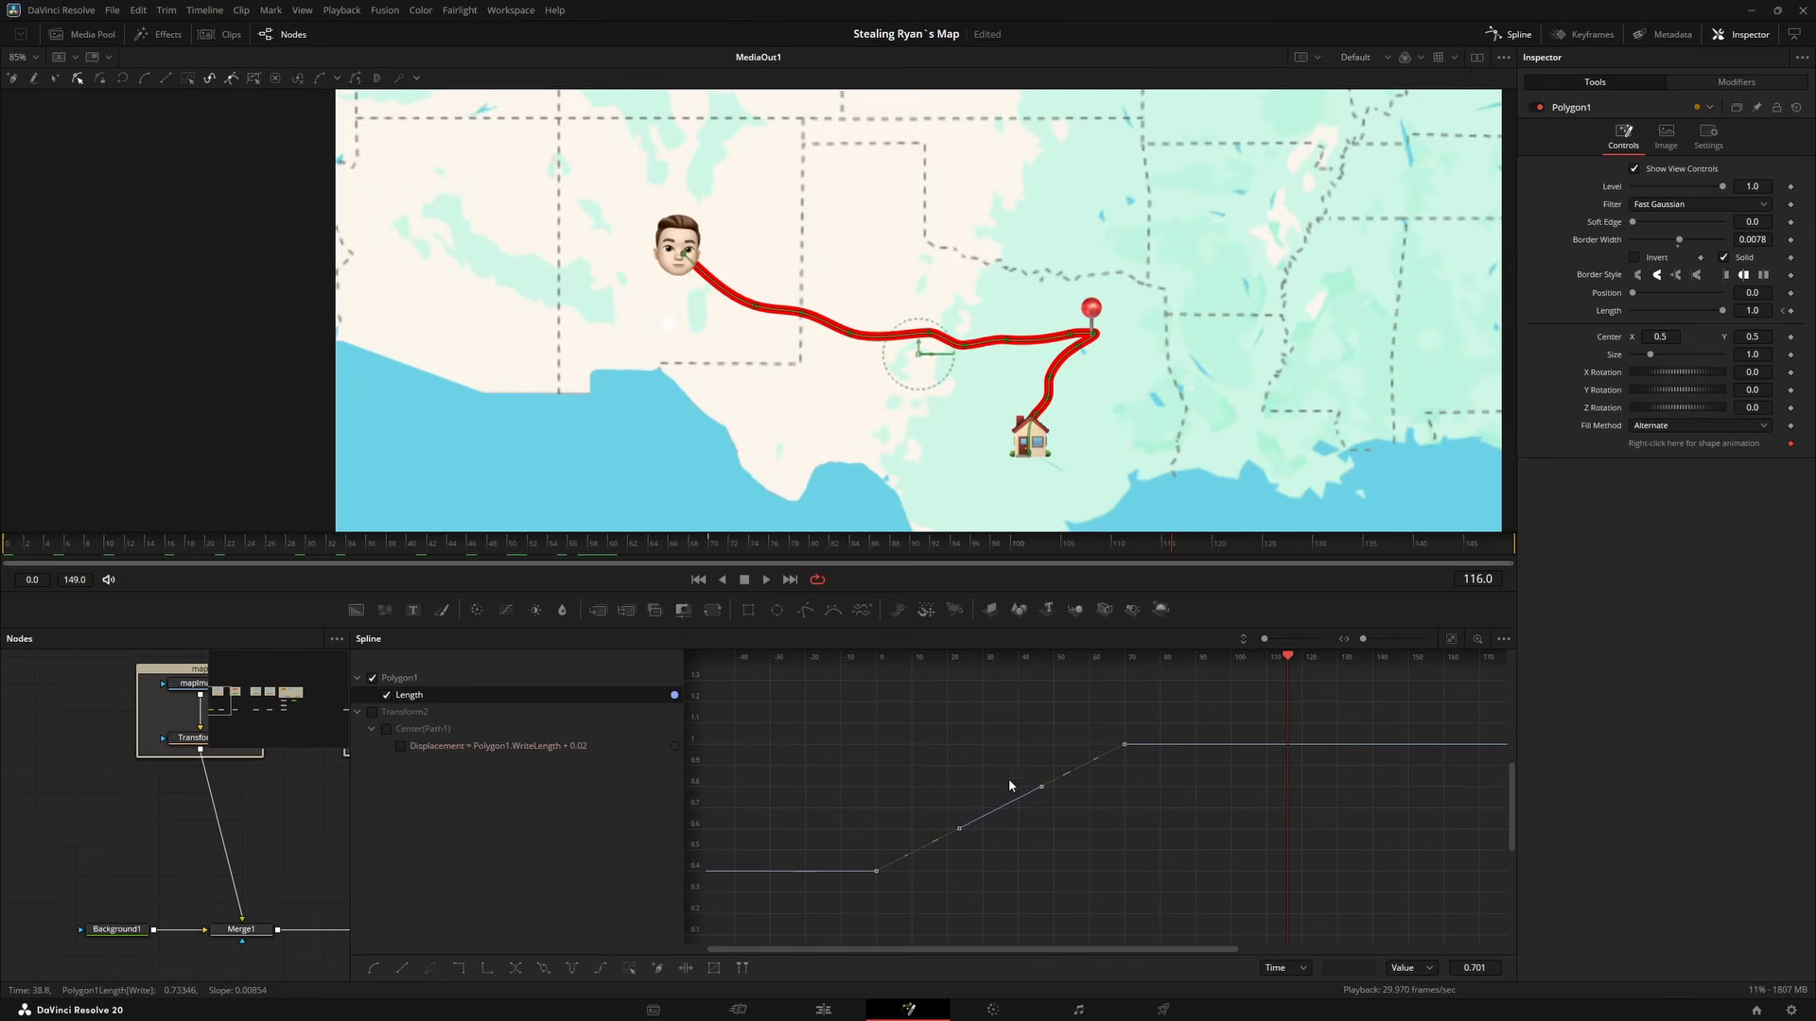
key(s)
key(space)
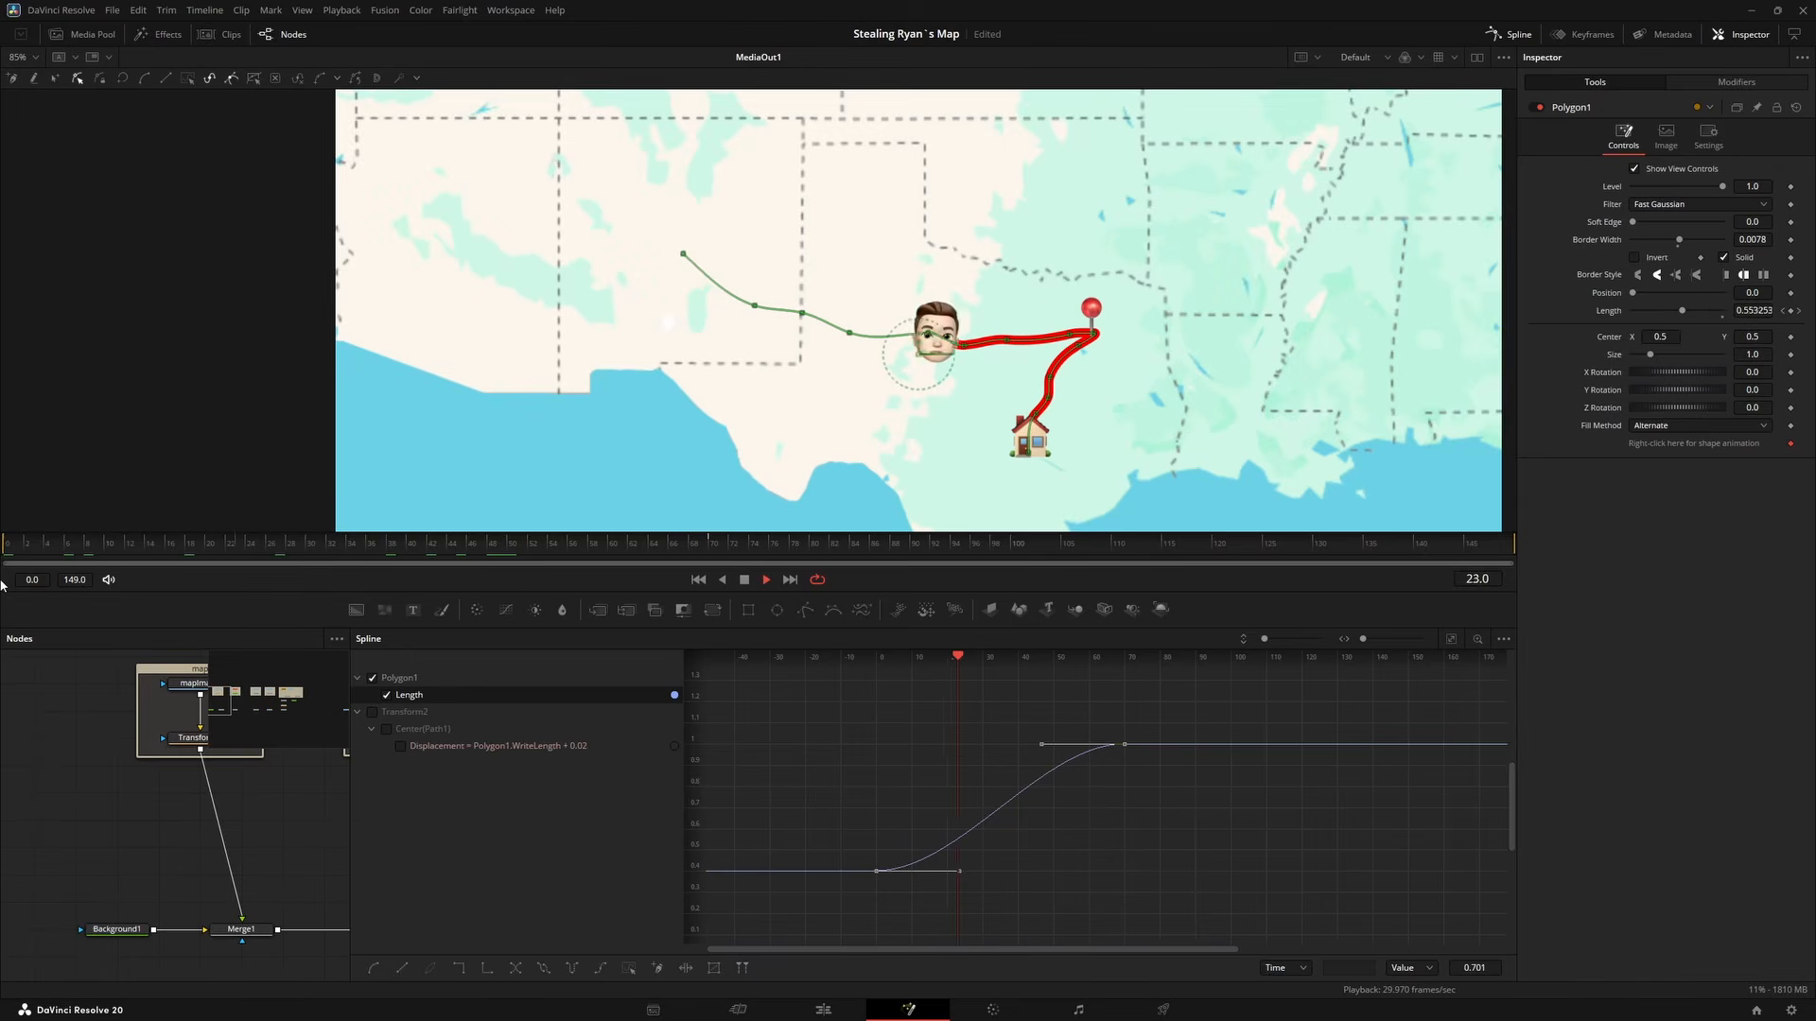
key(space)
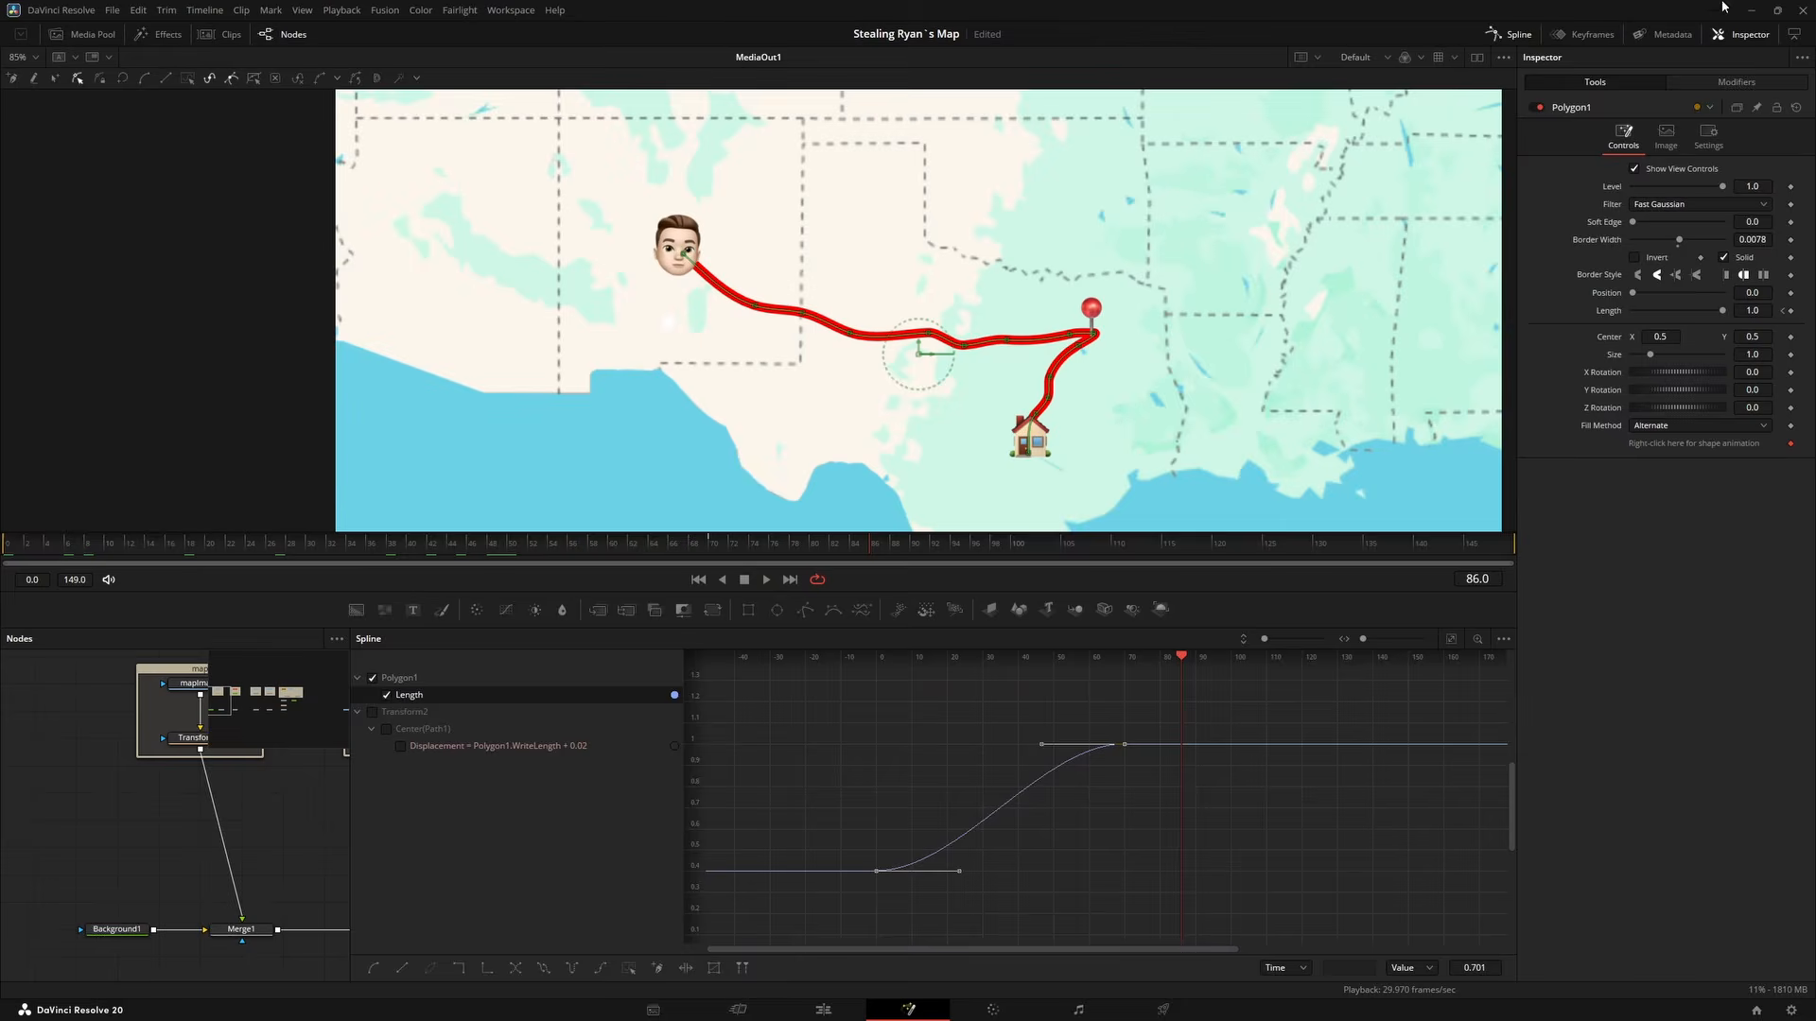
click(1515, 35)
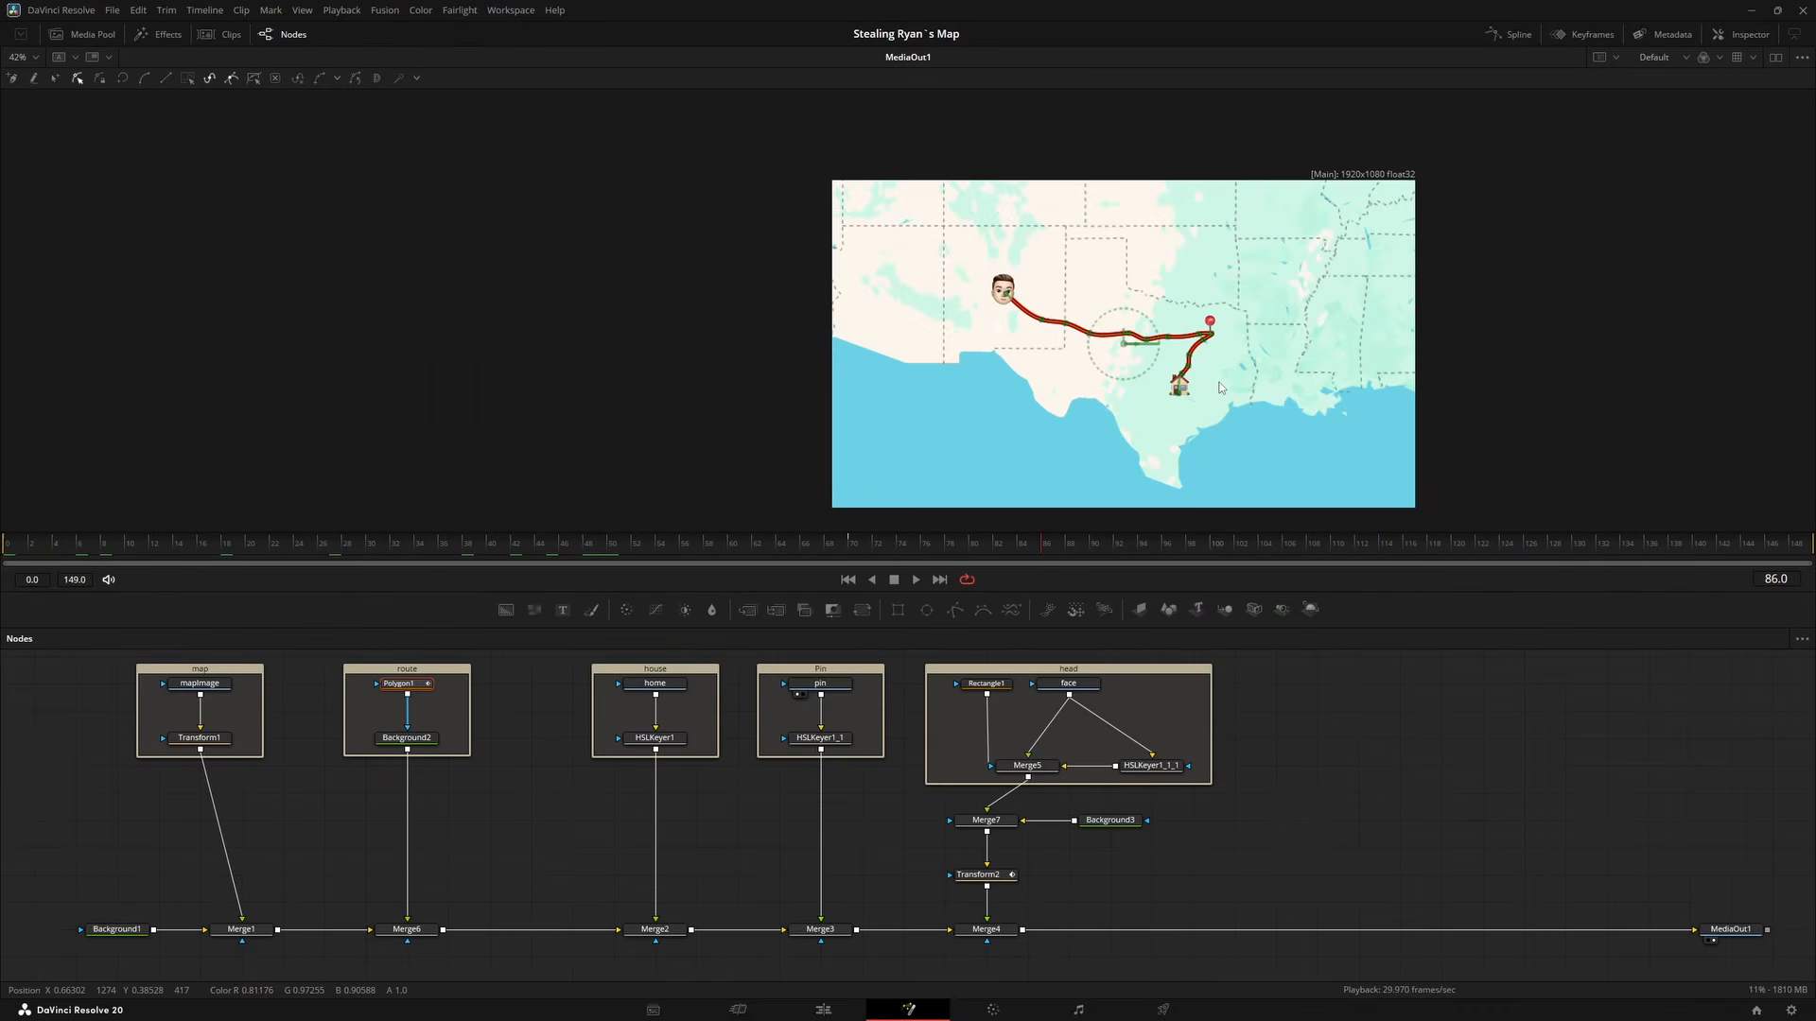